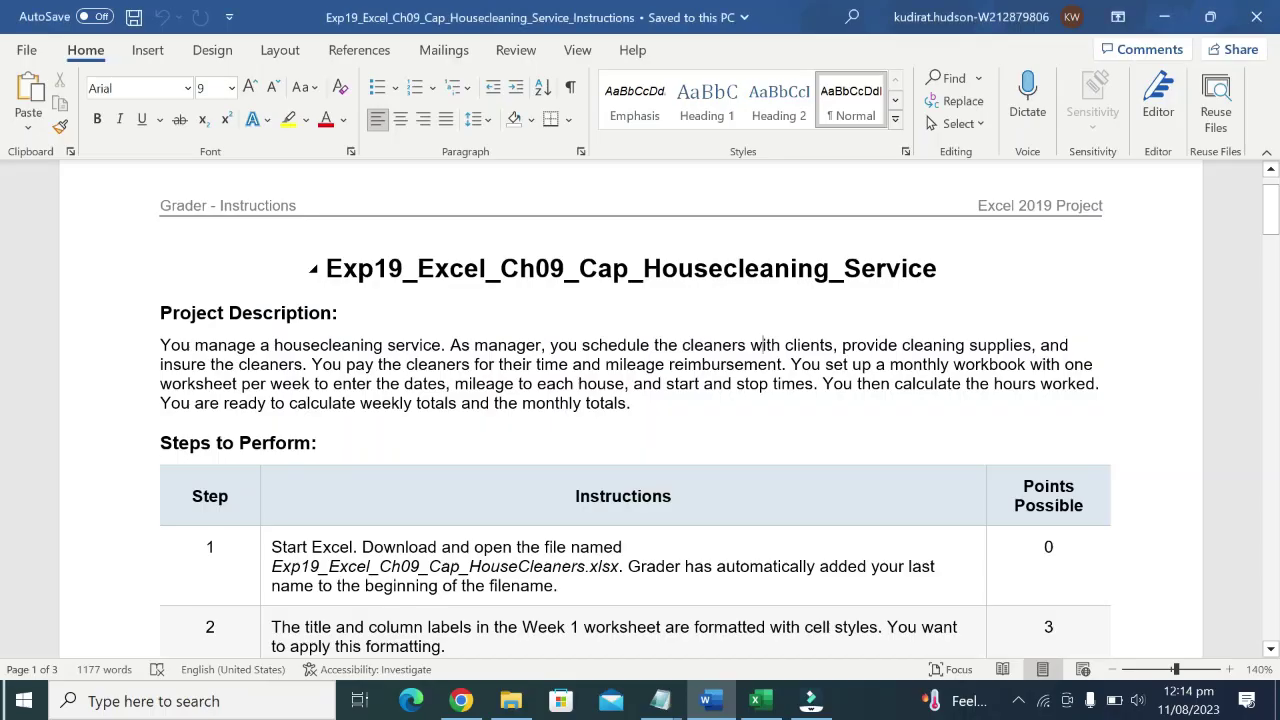
Highlight the document title in yellow as a trial, then remove that highlight.
left_click_drag(325, 268, 948, 268)
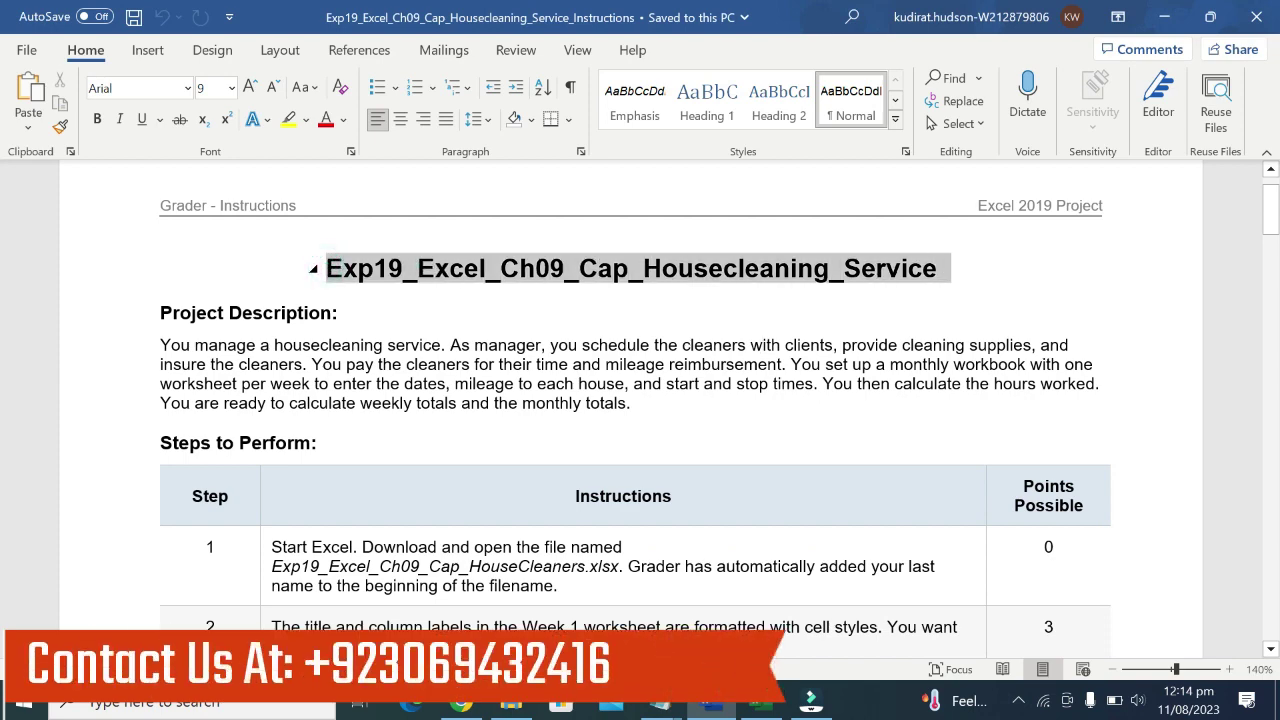
left_click(848, 240)
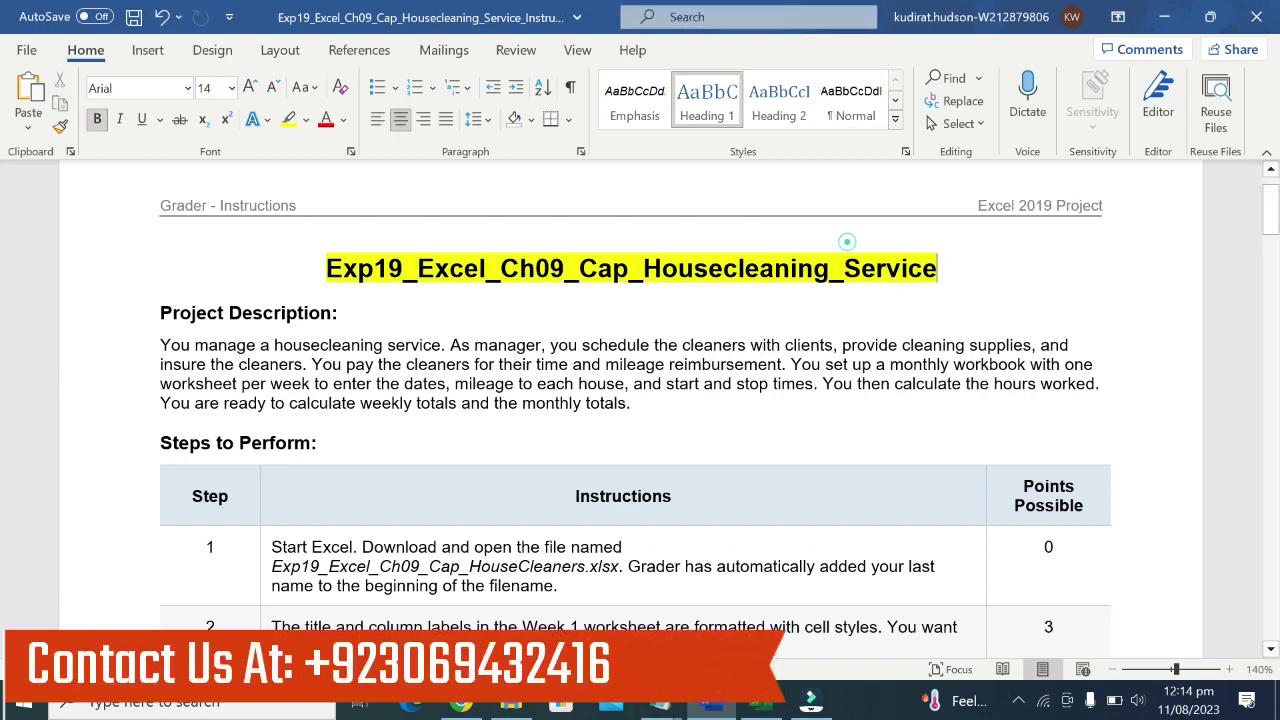
scroll(846, 243, "down", 1)
scroll(437, 236, "up", 1)
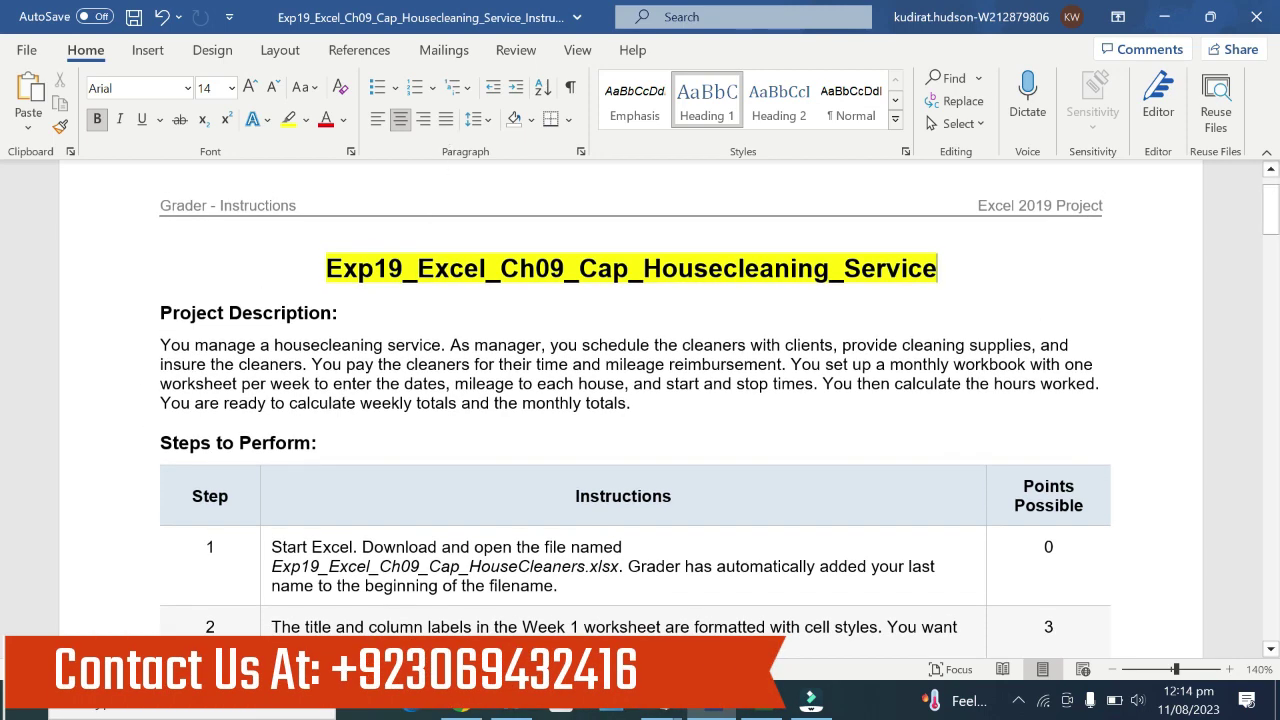
triple_click(630, 268)
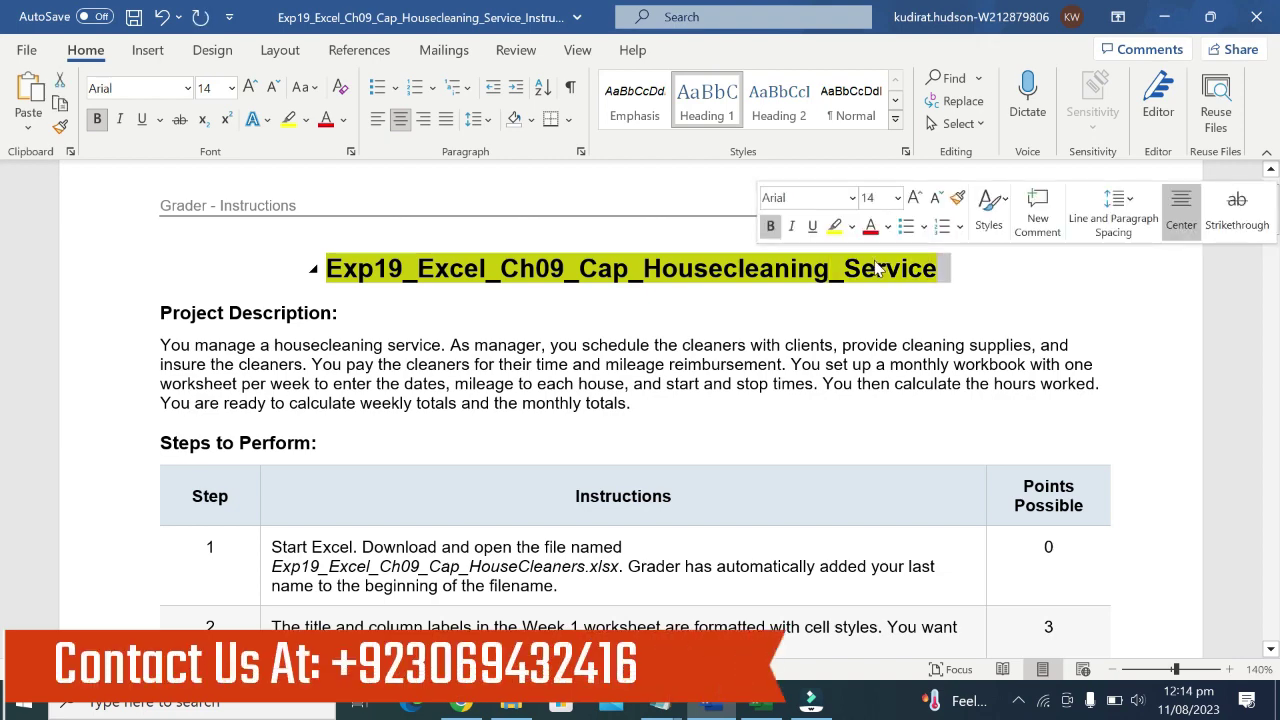
left_click(833, 228)
left_click(833, 228)
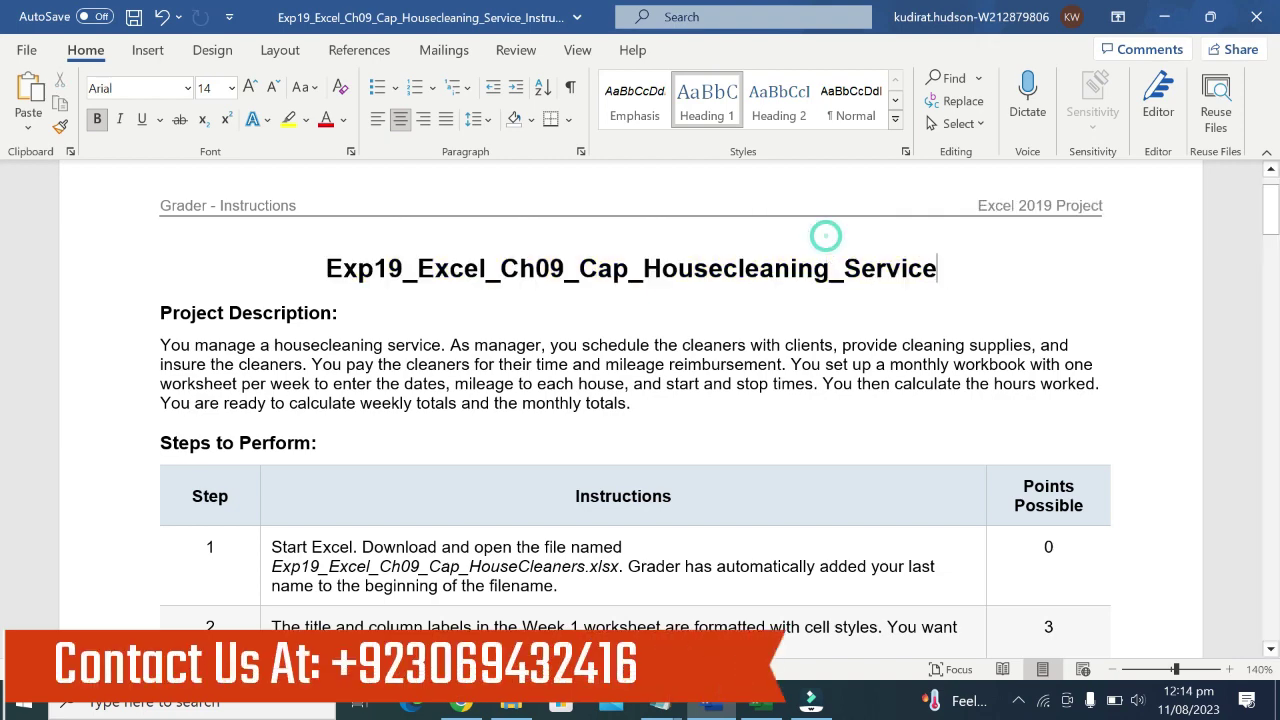
scroll(700, 400, "down", 3)
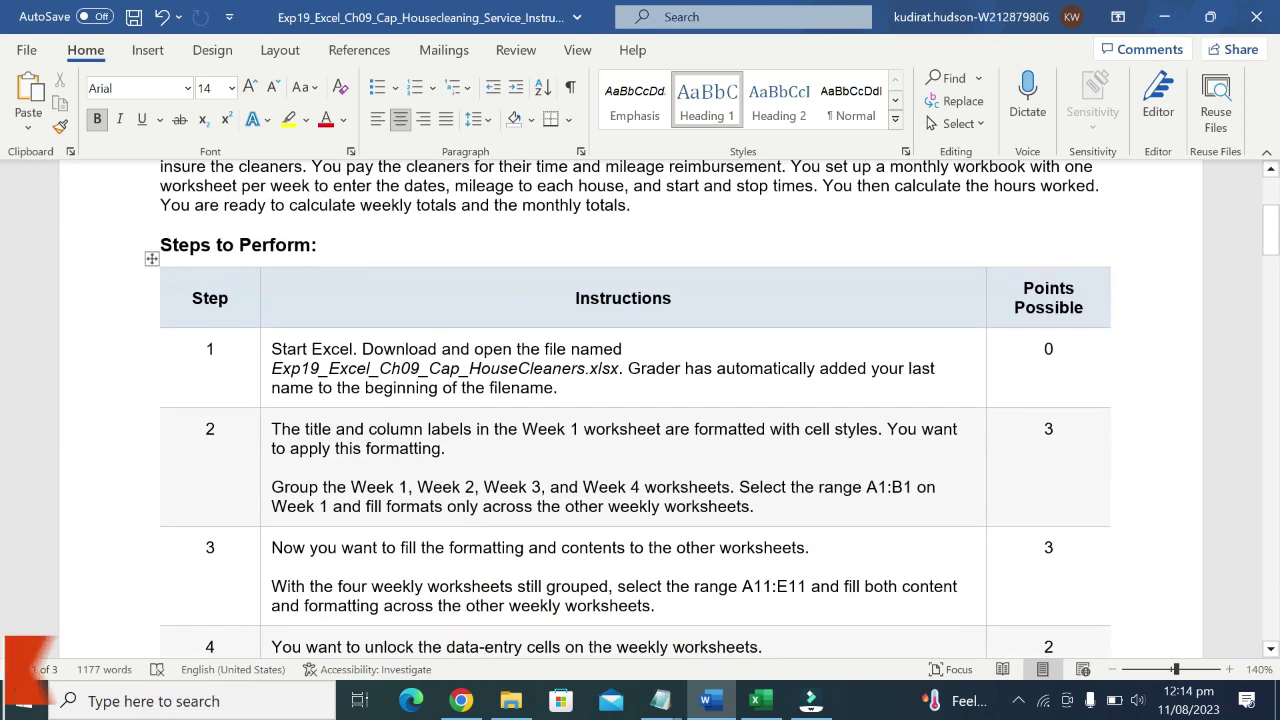
Highlight Step 1 in yellow and bold the file name Exp19_Excel_Ch09_Cap_HouseCleaners.xlsx.
left_click(259, 382)
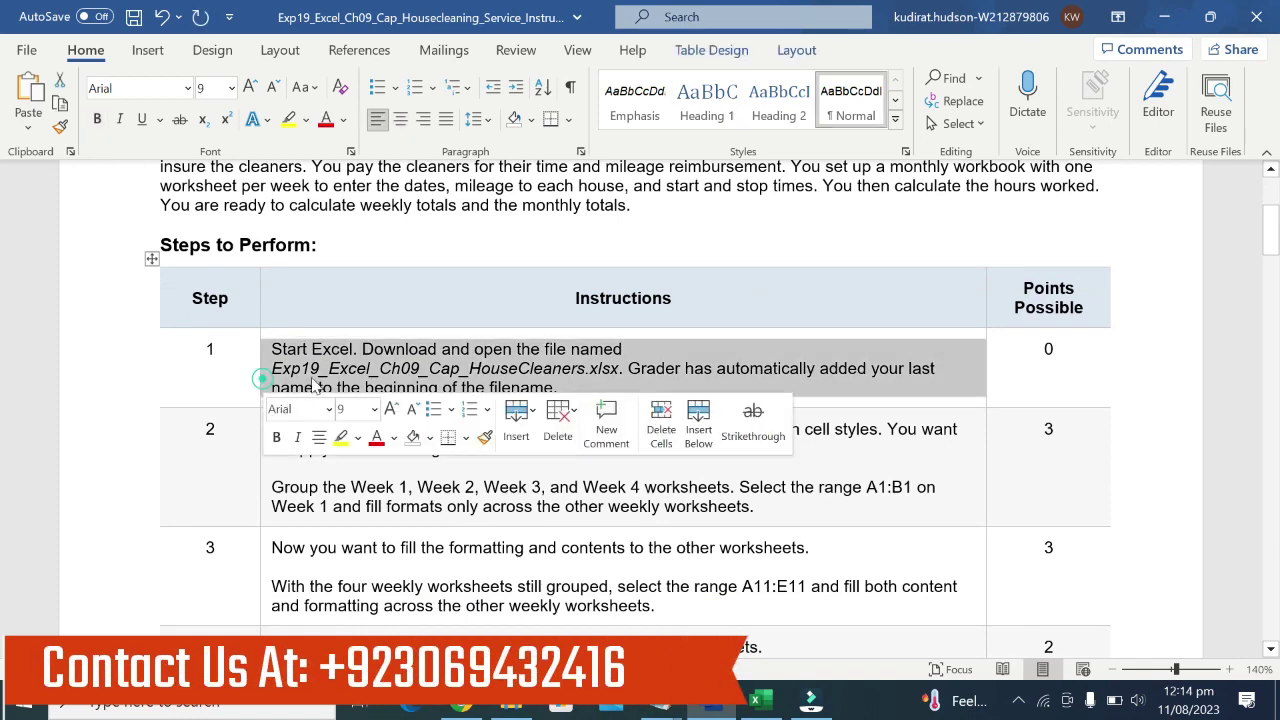
left_click(340, 438)
scroll(340, 445, "down", 2)
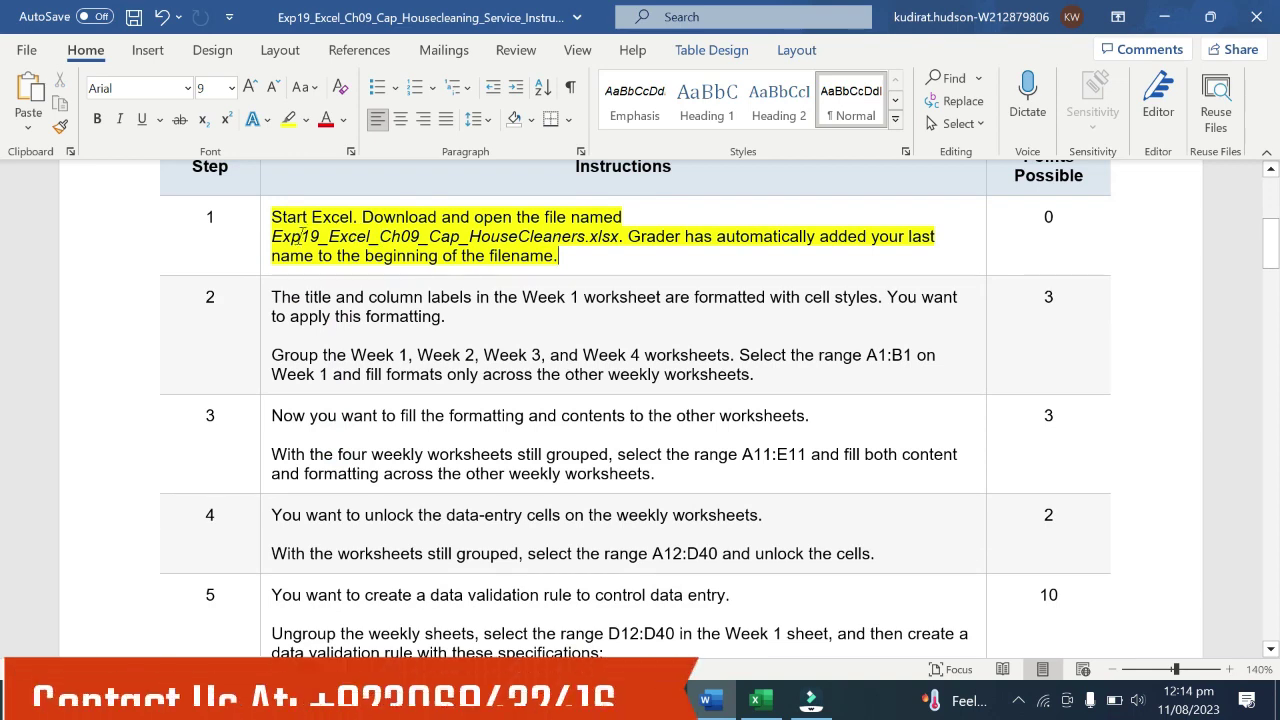
left_click_drag(272, 237, 624, 237)
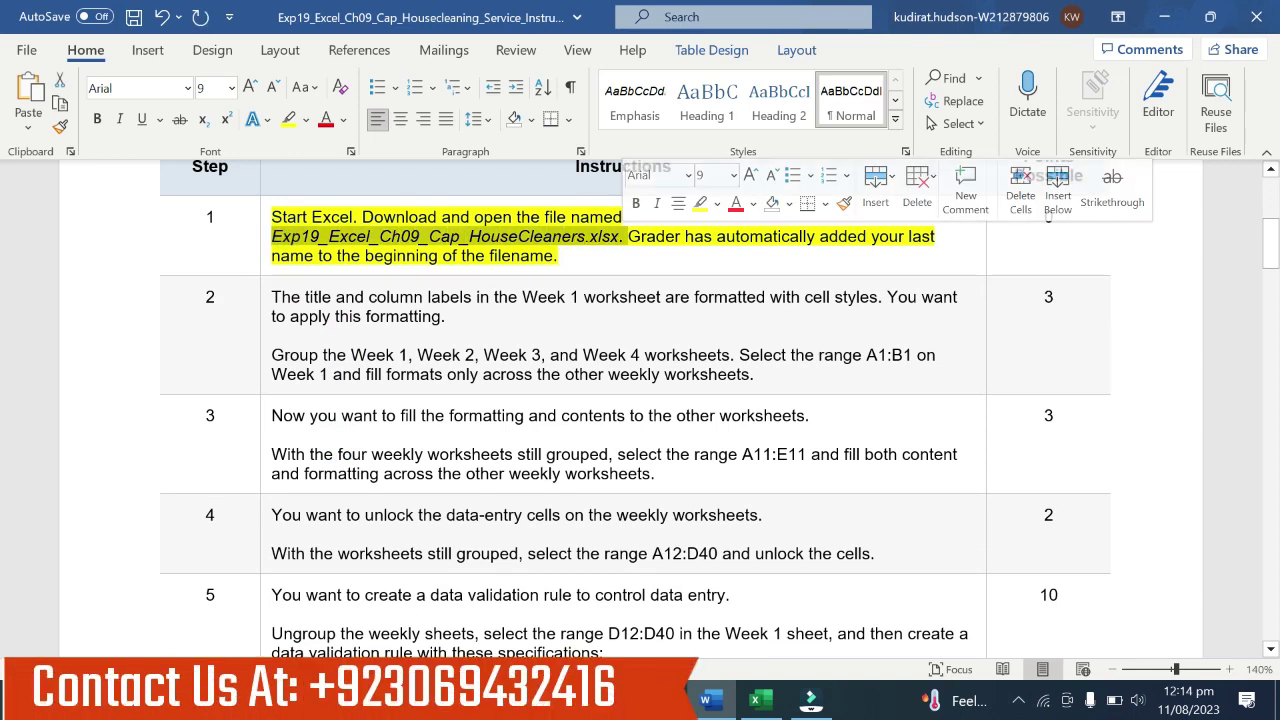
left_click(636, 203)
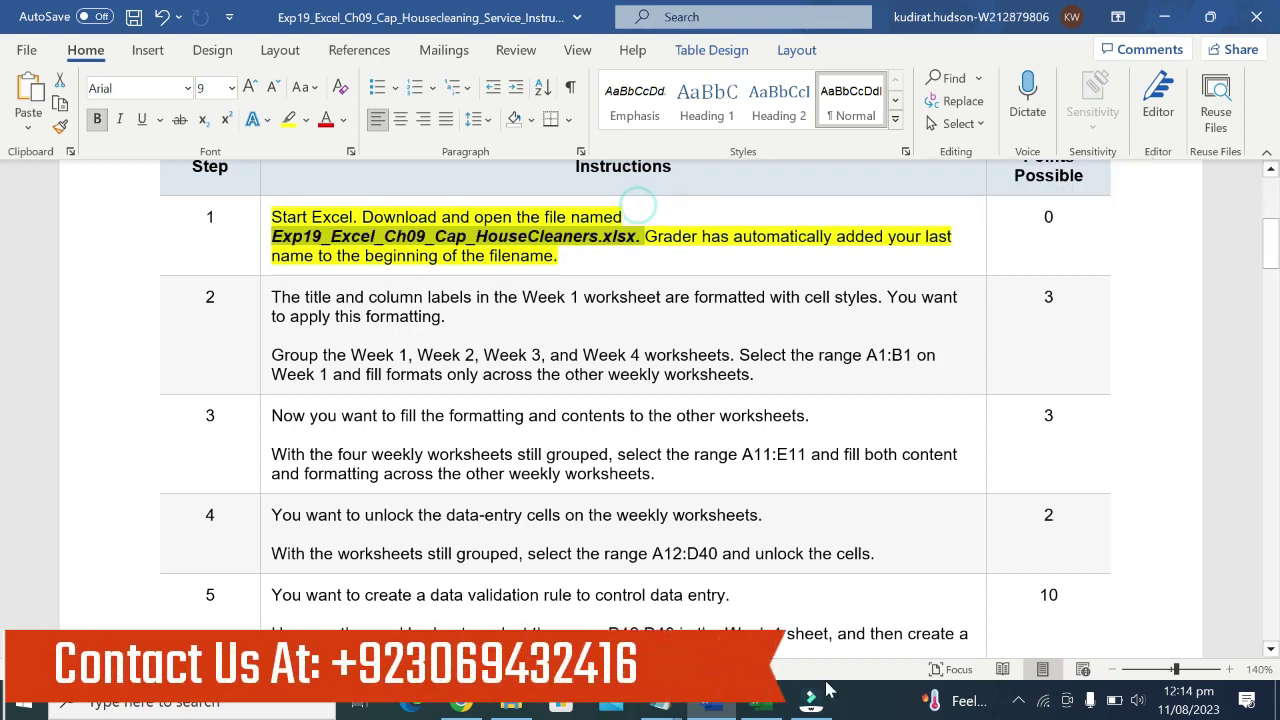
Glance at the Excel workbook, then remove the yellow highlight from Step 1.
left_click(776, 713)
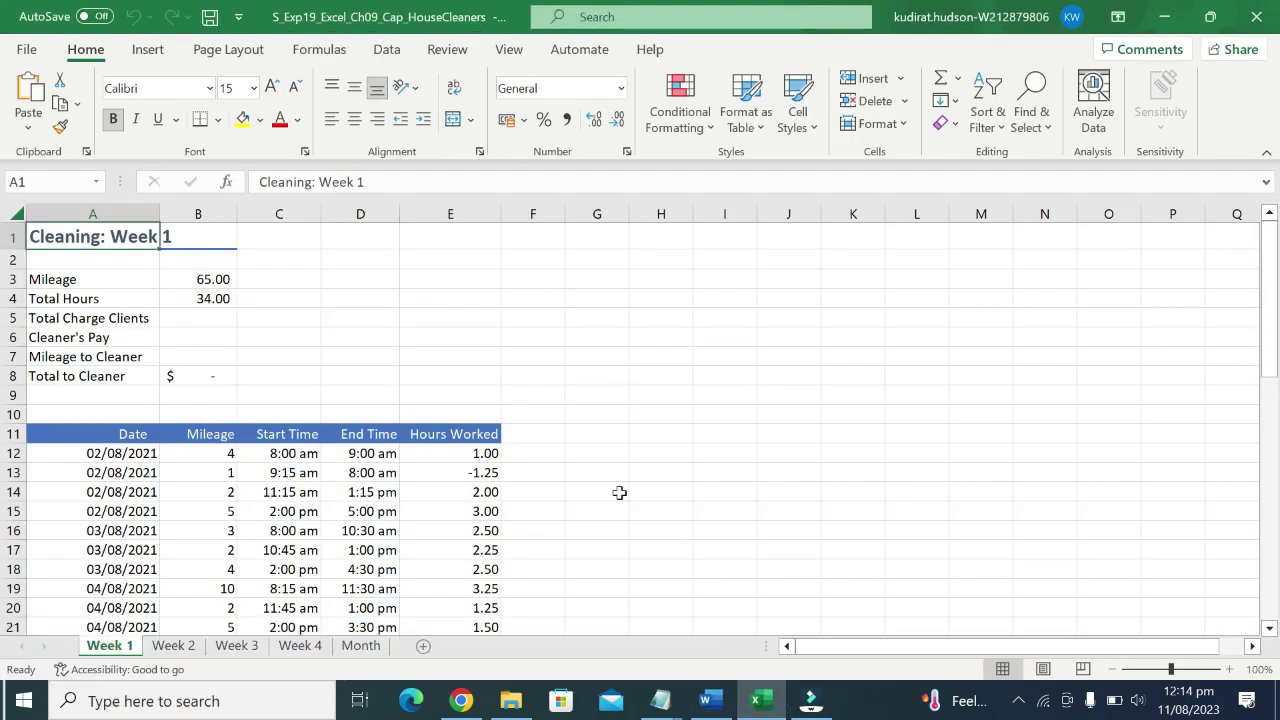
key("alt+Tab")
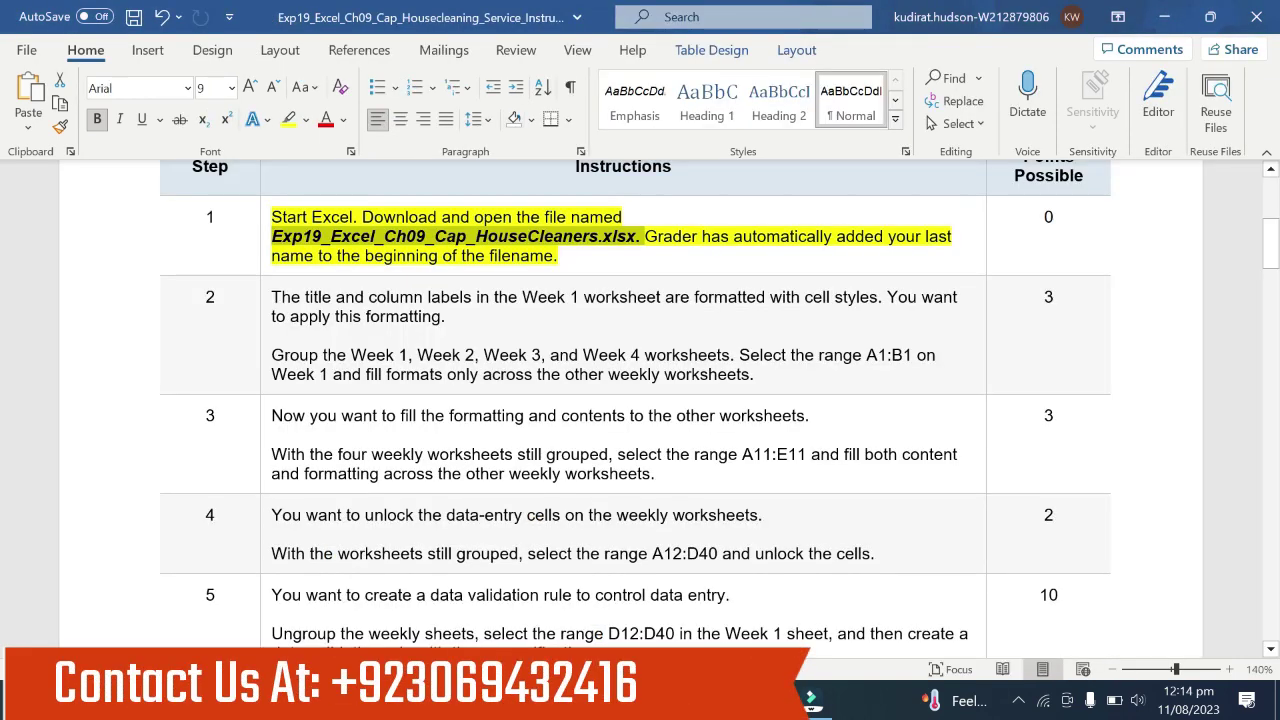
left_click(266, 246)
left_click(343, 209)
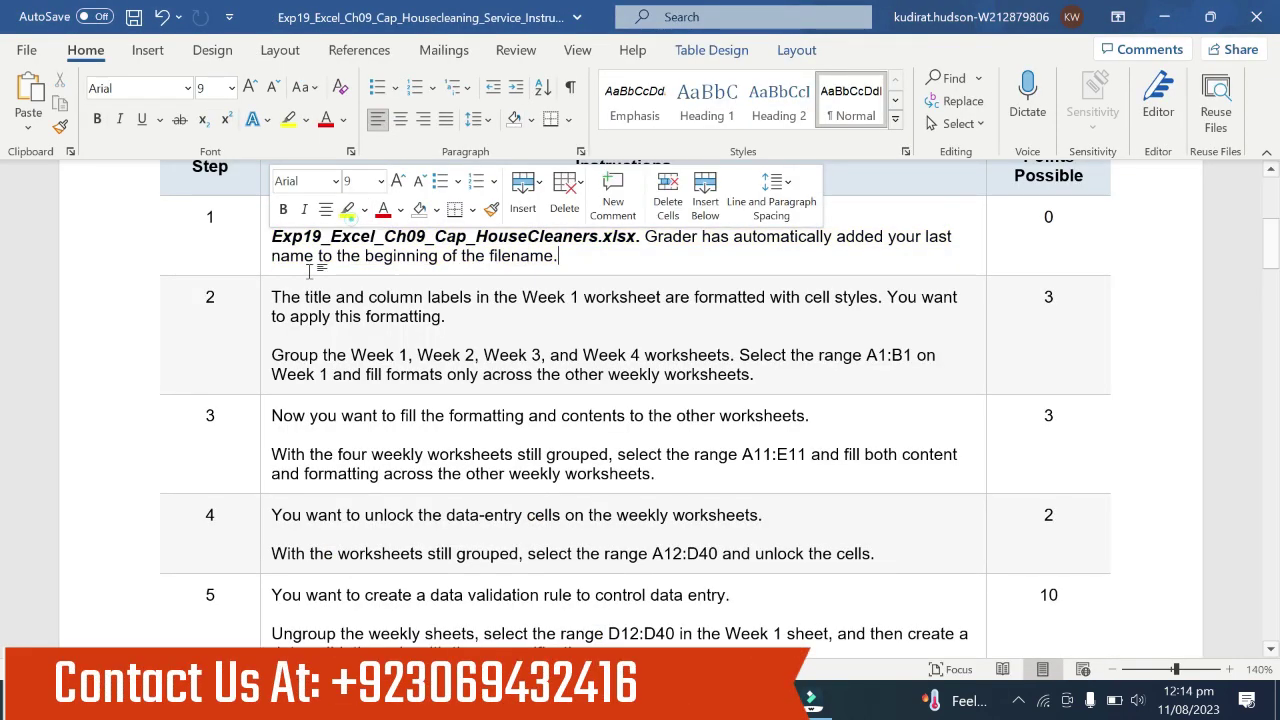
Highlight the Step 2 instructions in yellow and bring up Excel's Week 1 sheet.
left_click(261, 325)
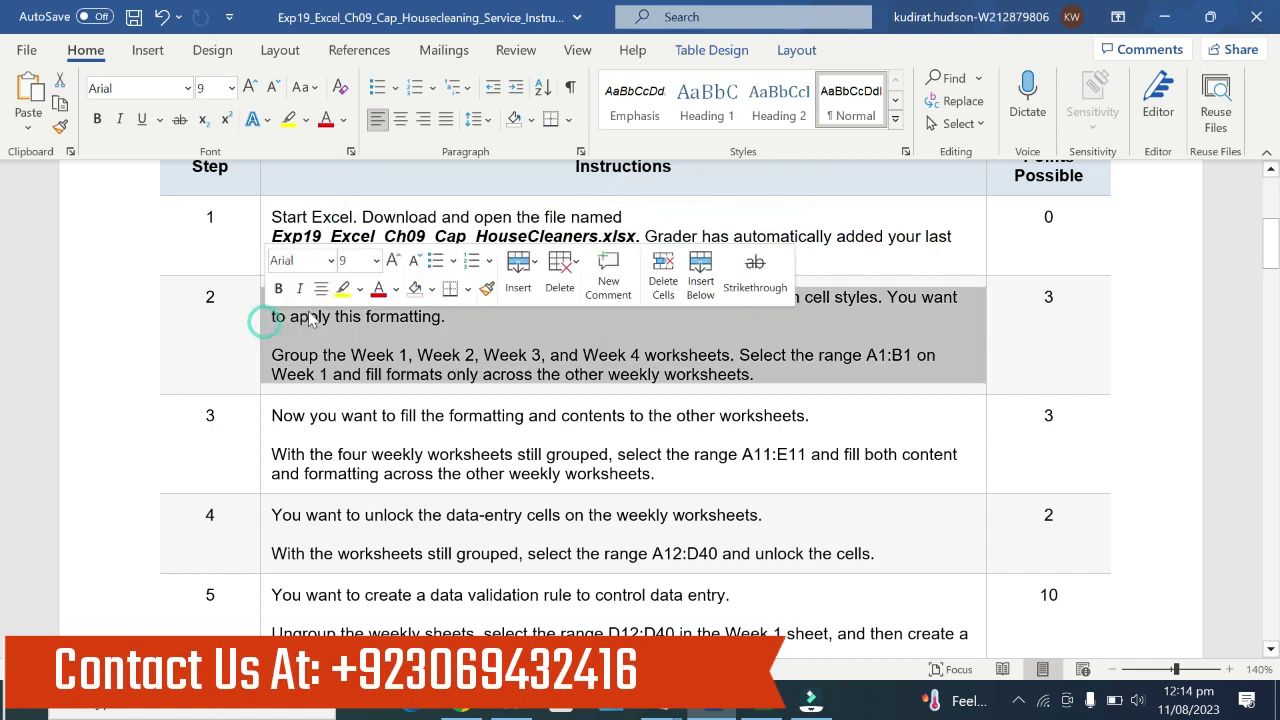
left_click(342, 289)
left_click(345, 298)
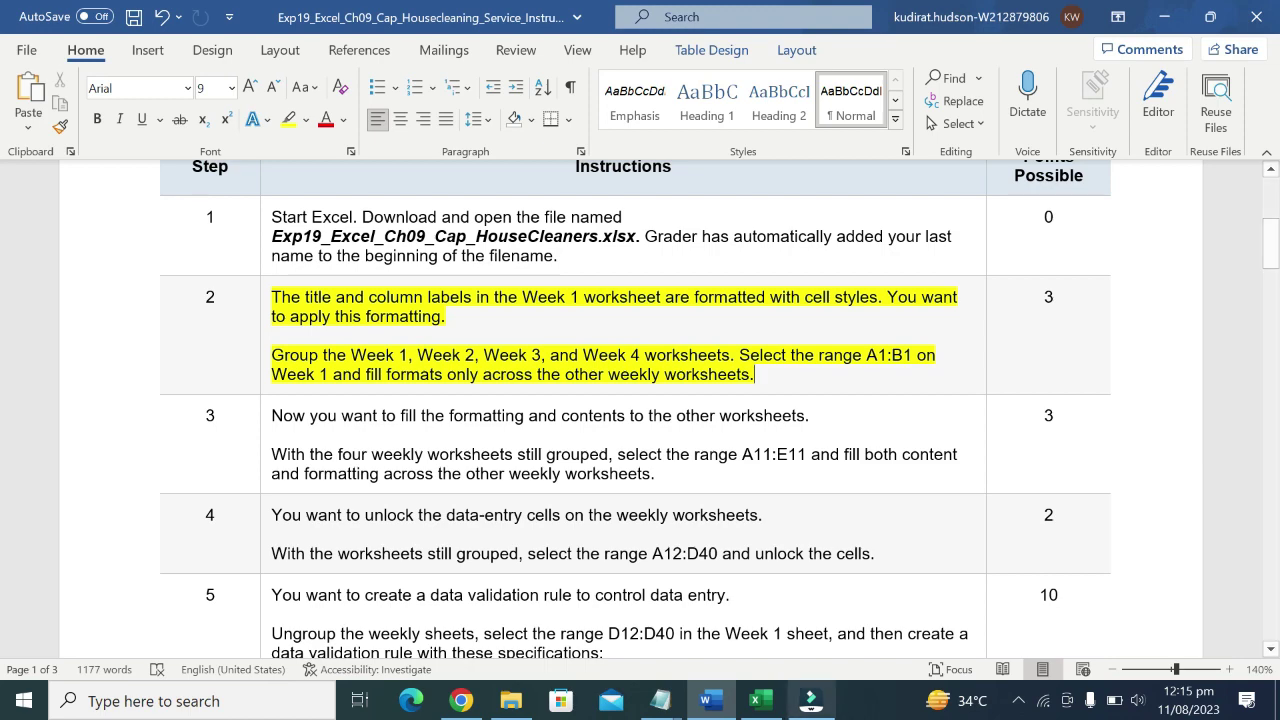
left_click(760, 702)
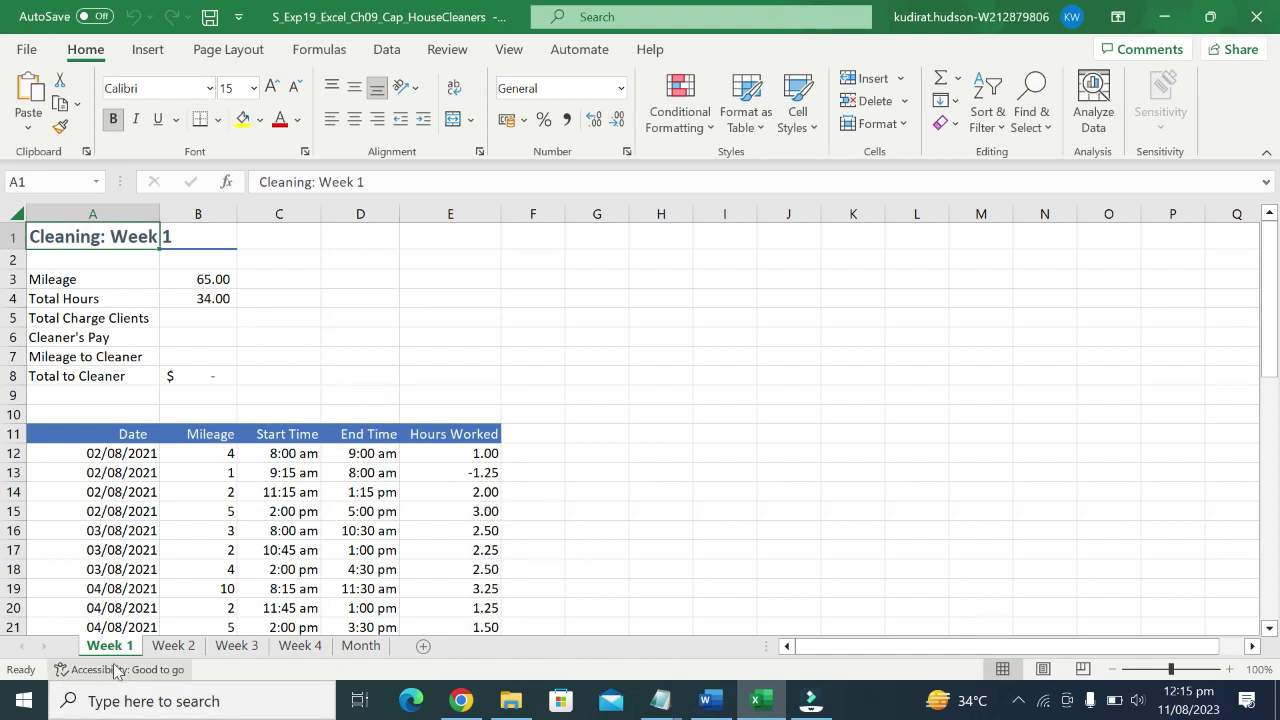
Group the Week 2, Week 3, Week 4 and Month sheets with Week 1, then return to Word.
left_click(176, 646, "ctrl")
left_click(253, 645, "ctrl")
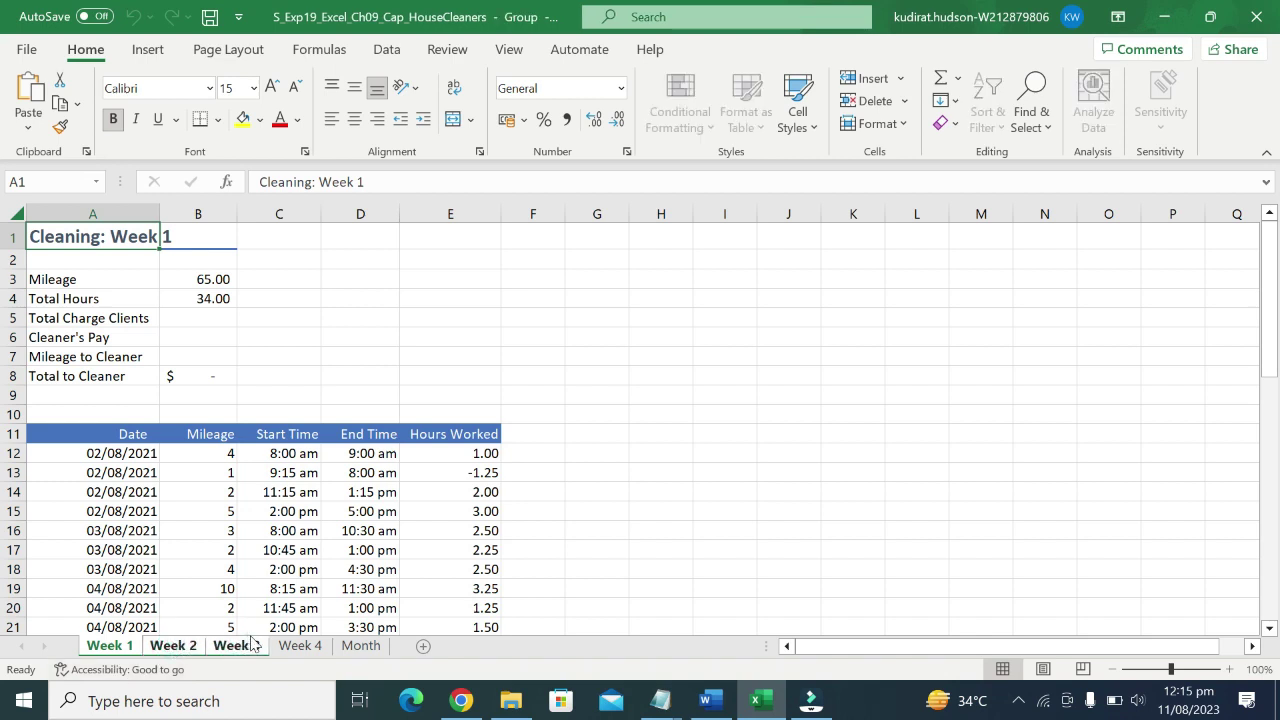
left_click(297, 645, "ctrl")
left_click(360, 645, "ctrl")
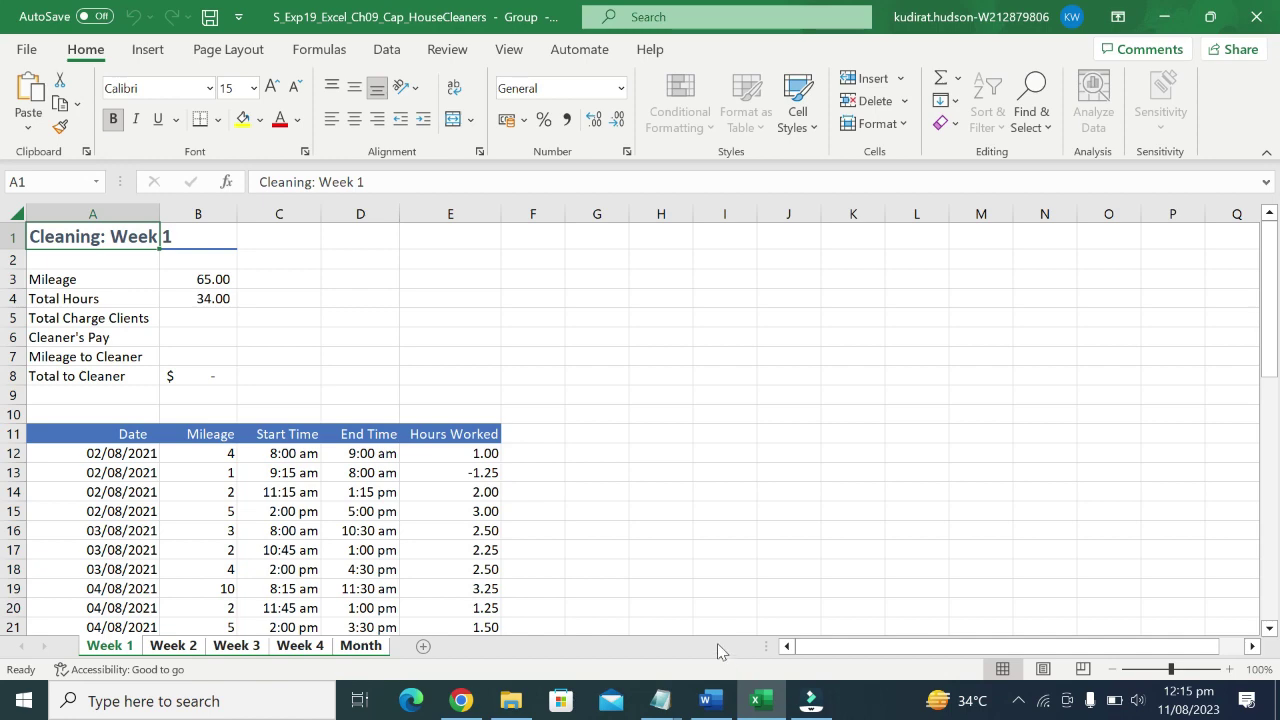
left_click(710, 700)
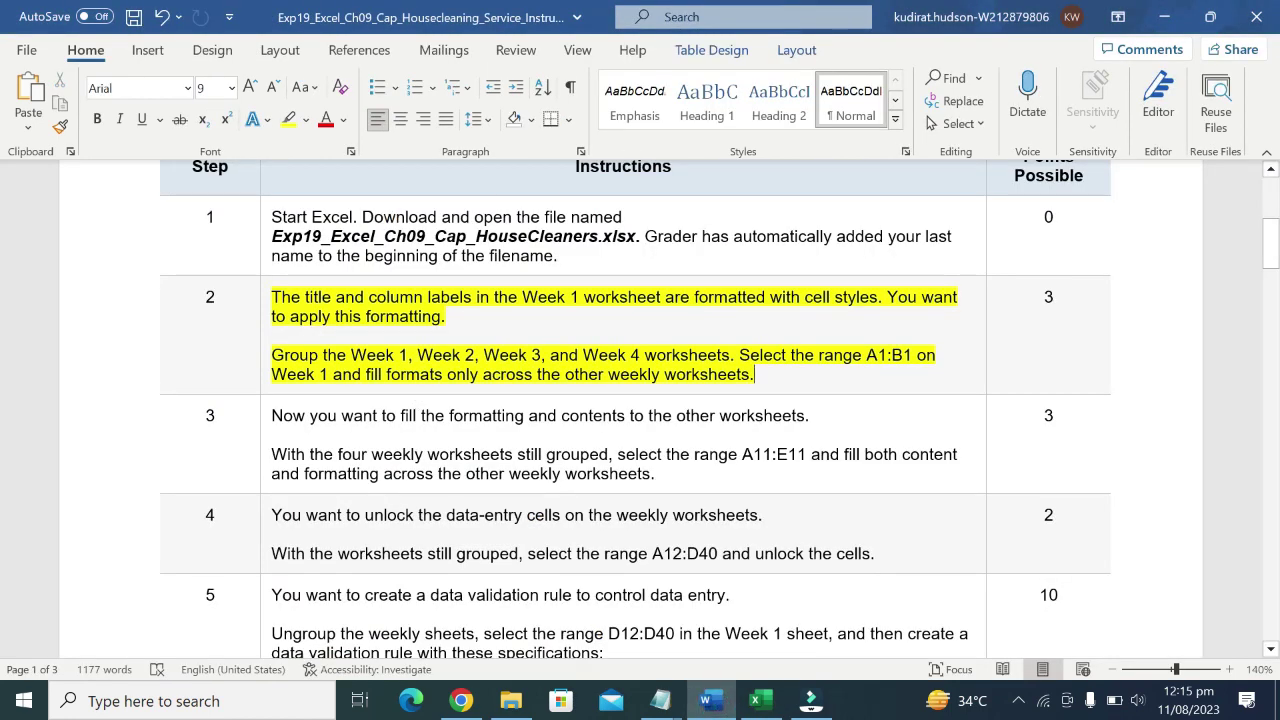
Make the Step 2 wording 'range A1:B1' bold.
mouse_move(271, 355)
left_mouse_down()
mouse_move(915, 356)
mouse_move(760, 388)
left_mouse_up()
left_click(738, 380)
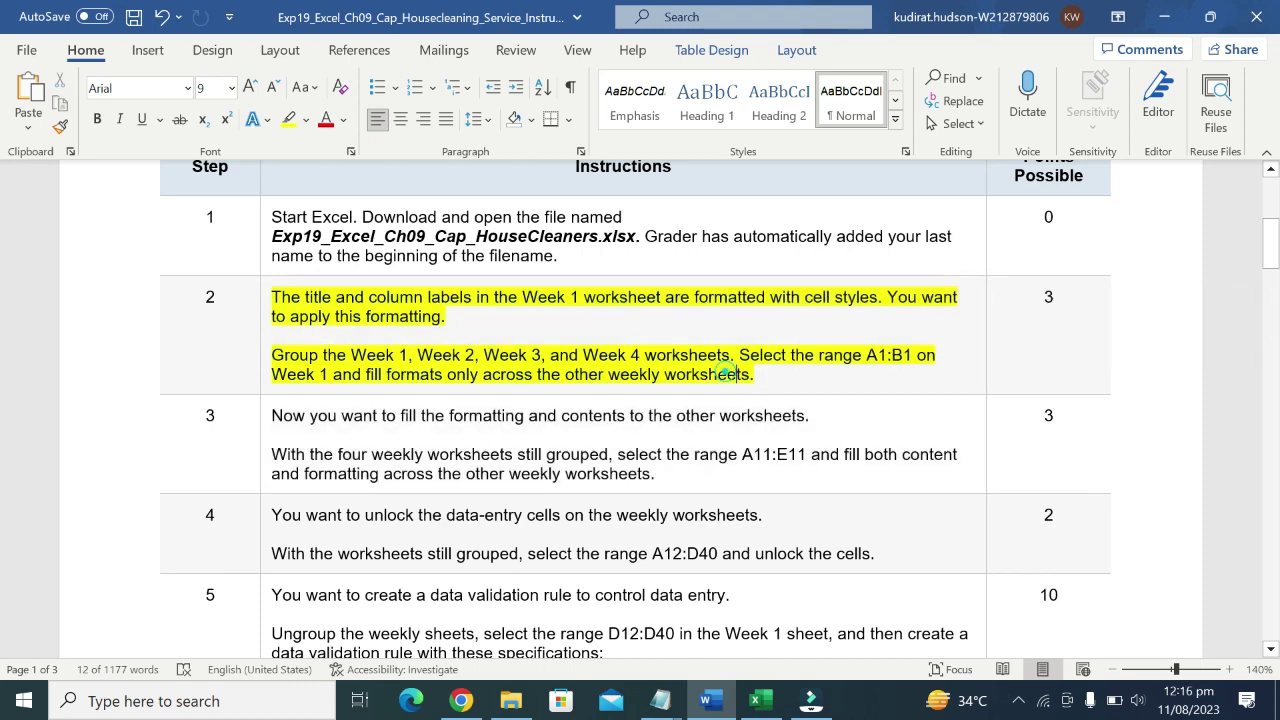
left_click_drag(858, 352, 918, 356)
key("ctrl+b")
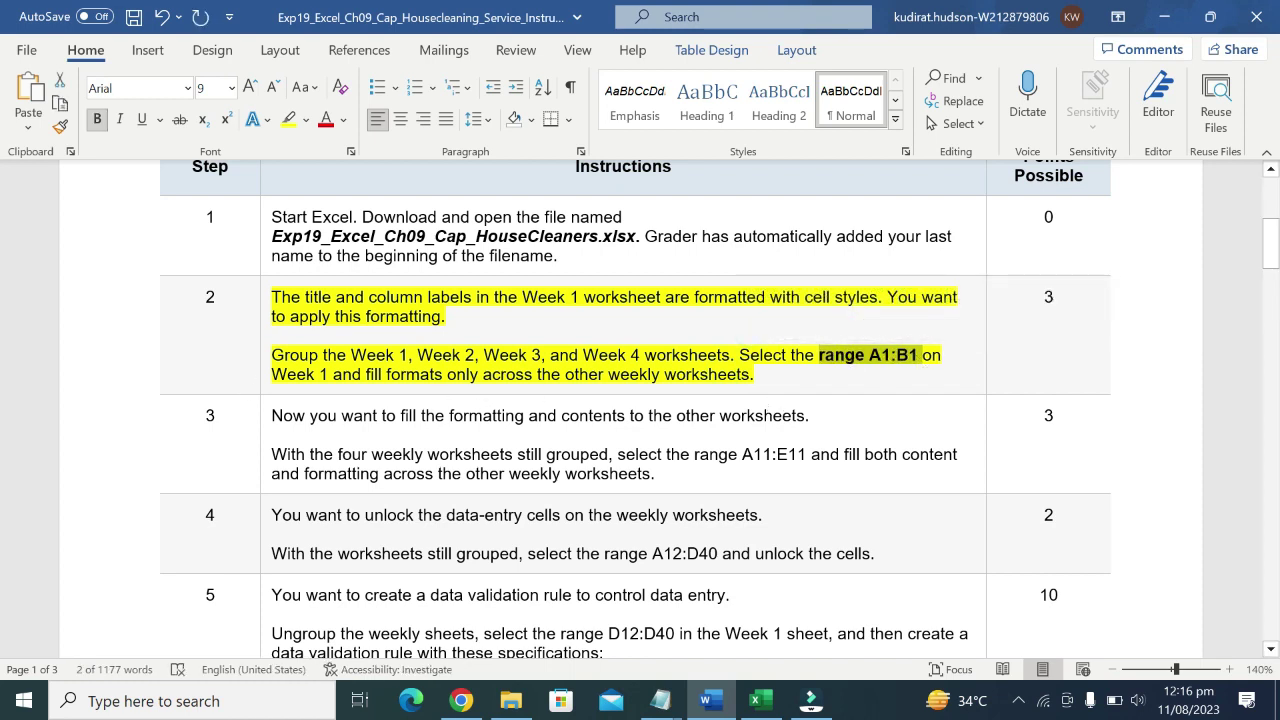
Bold the 'fill formats only' phrase through 'worksheets', then return to Excel.
left_click(271, 374)
key("ctrl+shift+Right")
key("ctrl+shift+Right")
key("ctrl+shift+Right")
key("ctrl+shift+Right")
key("ctrl+shift+Right")
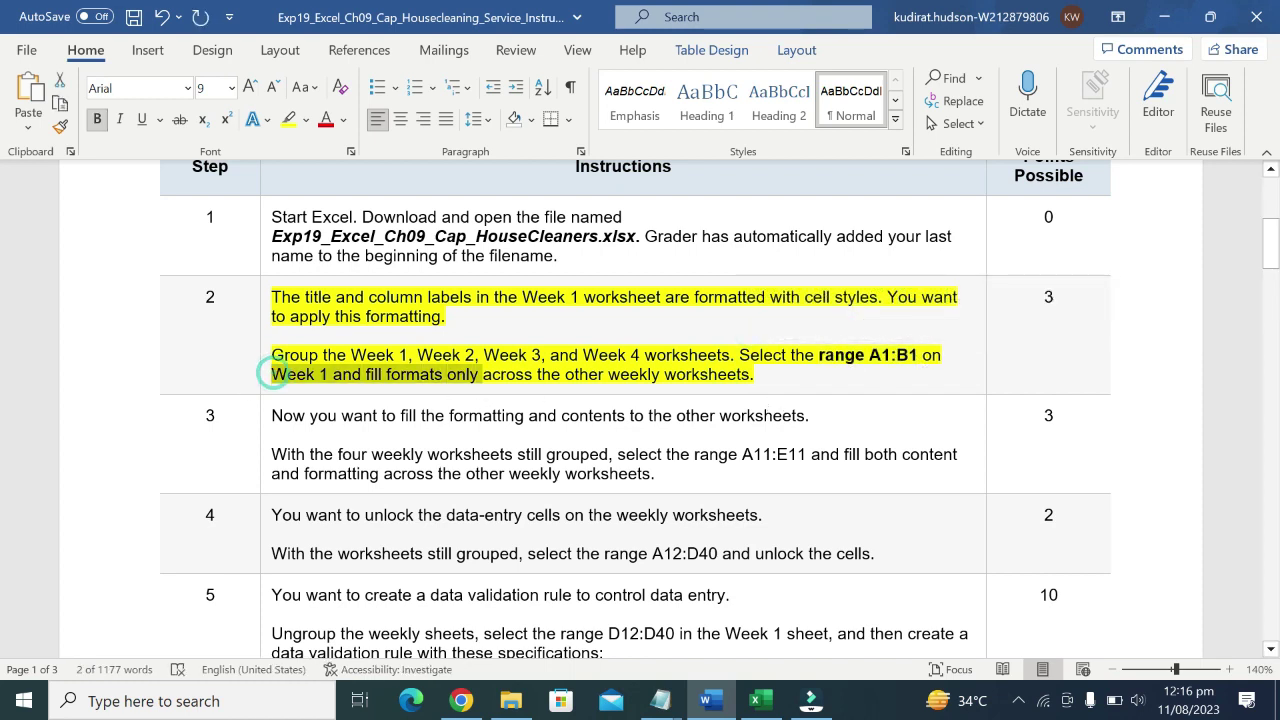
key("ctrl+shift+Right")
key("ctrl+shift+Right")
key("ctrl+shift+Right")
left_click_drag(606, 374, 745, 374)
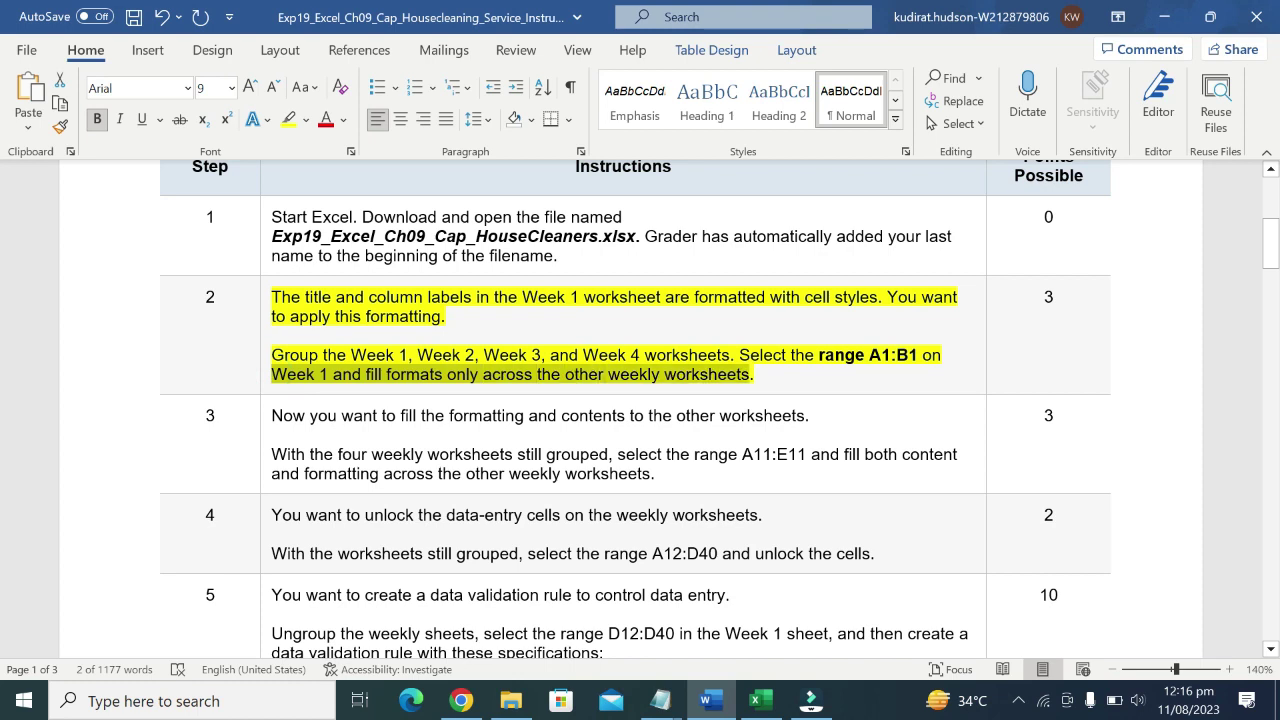
left_click(718, 339)
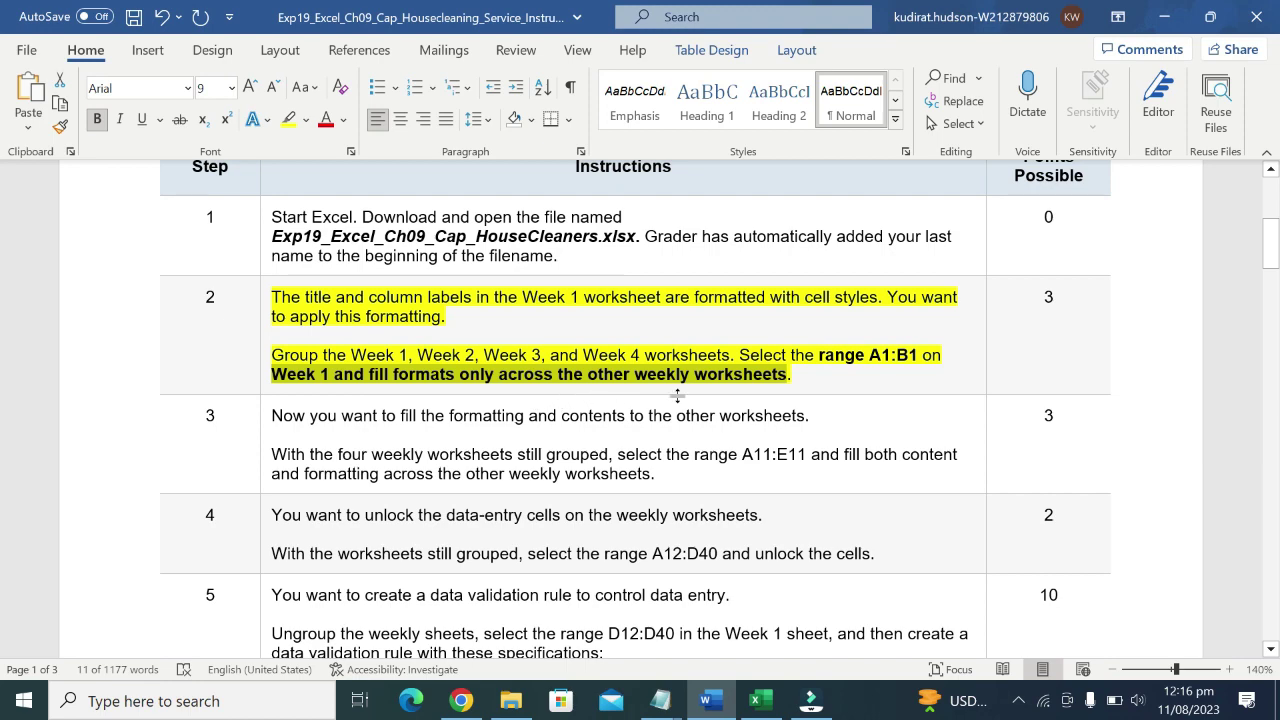
left_click(762, 699)
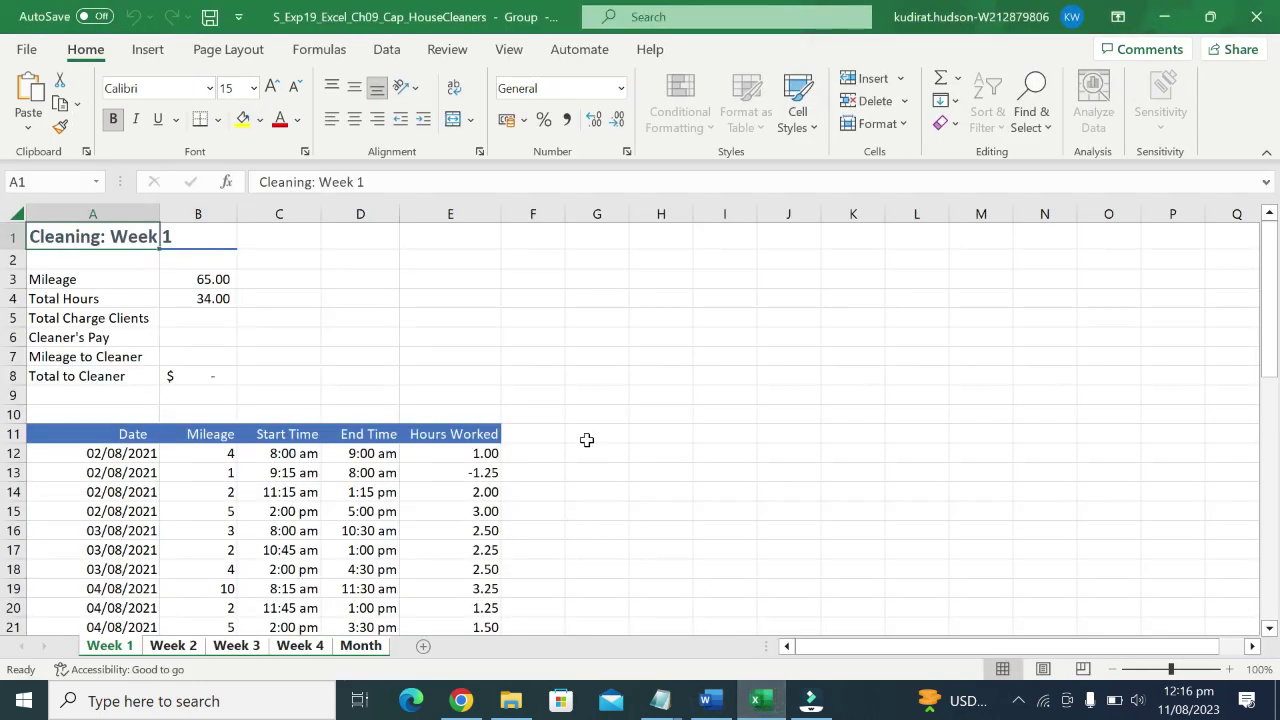
Select the Week 1 title cells A1:B1.
left_click(35, 243)
left_click(190, 241, "shift")
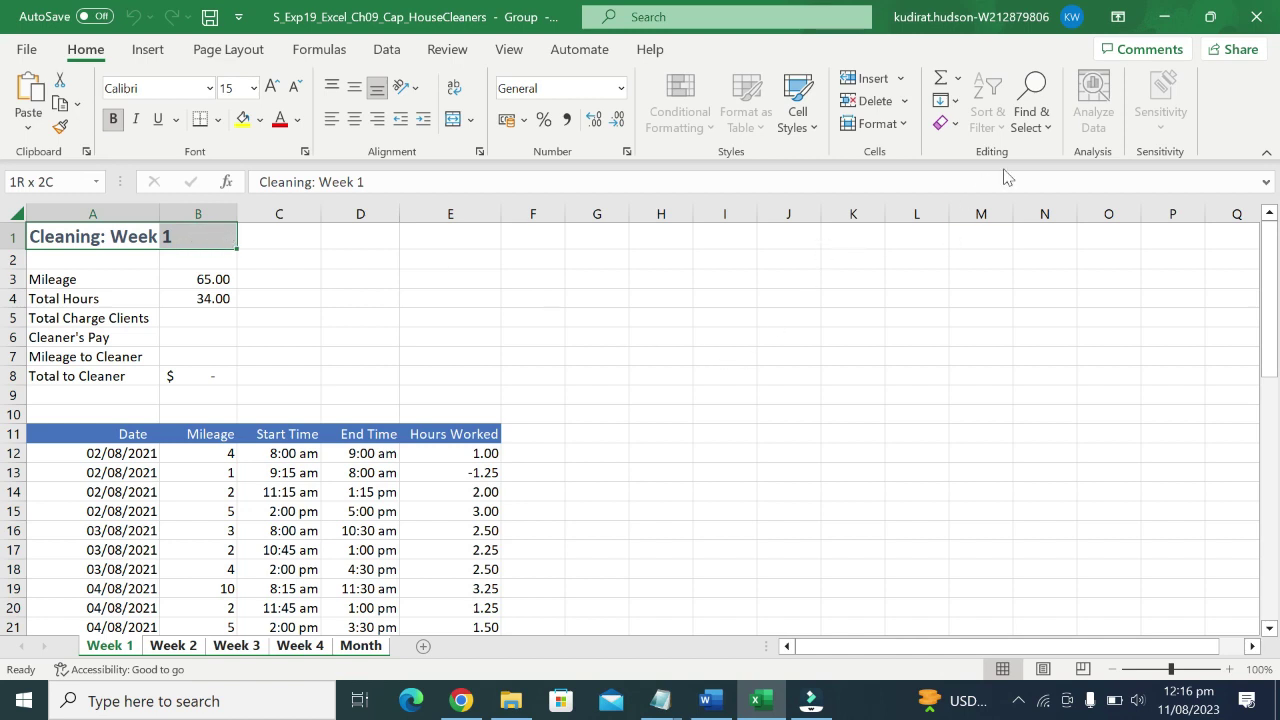
left_click(1030, 120)
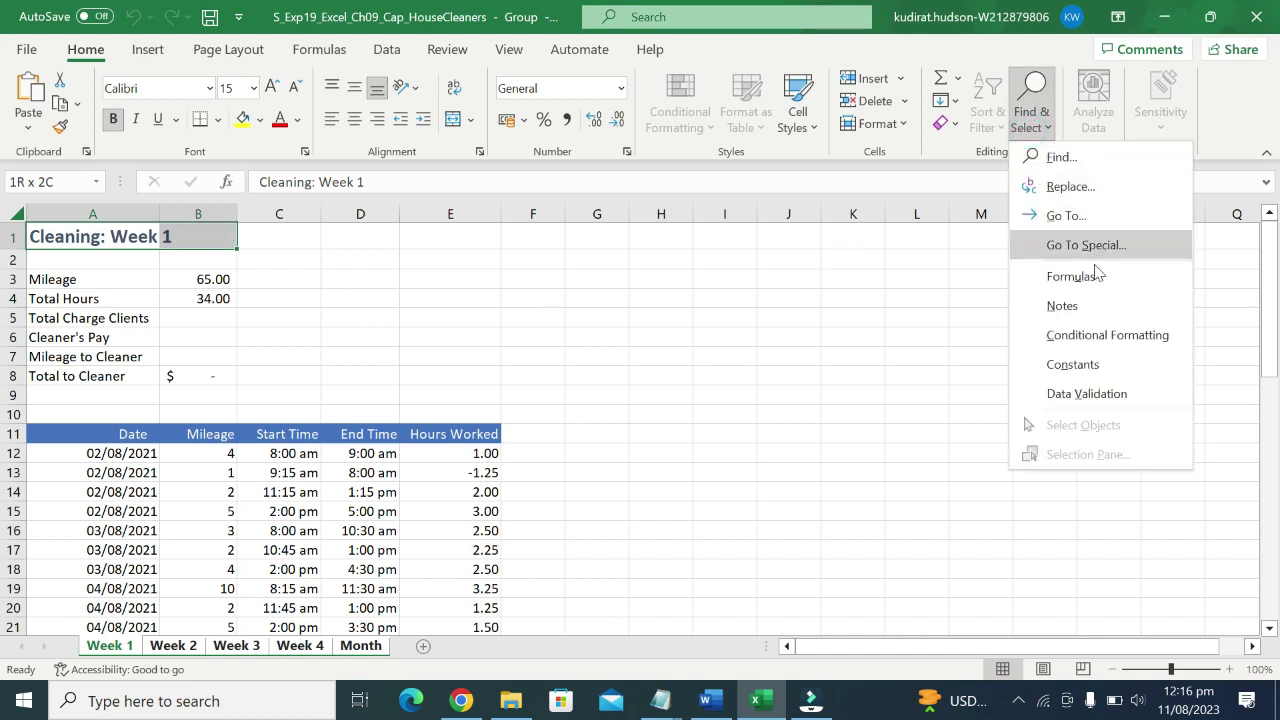
left_click(928, 322)
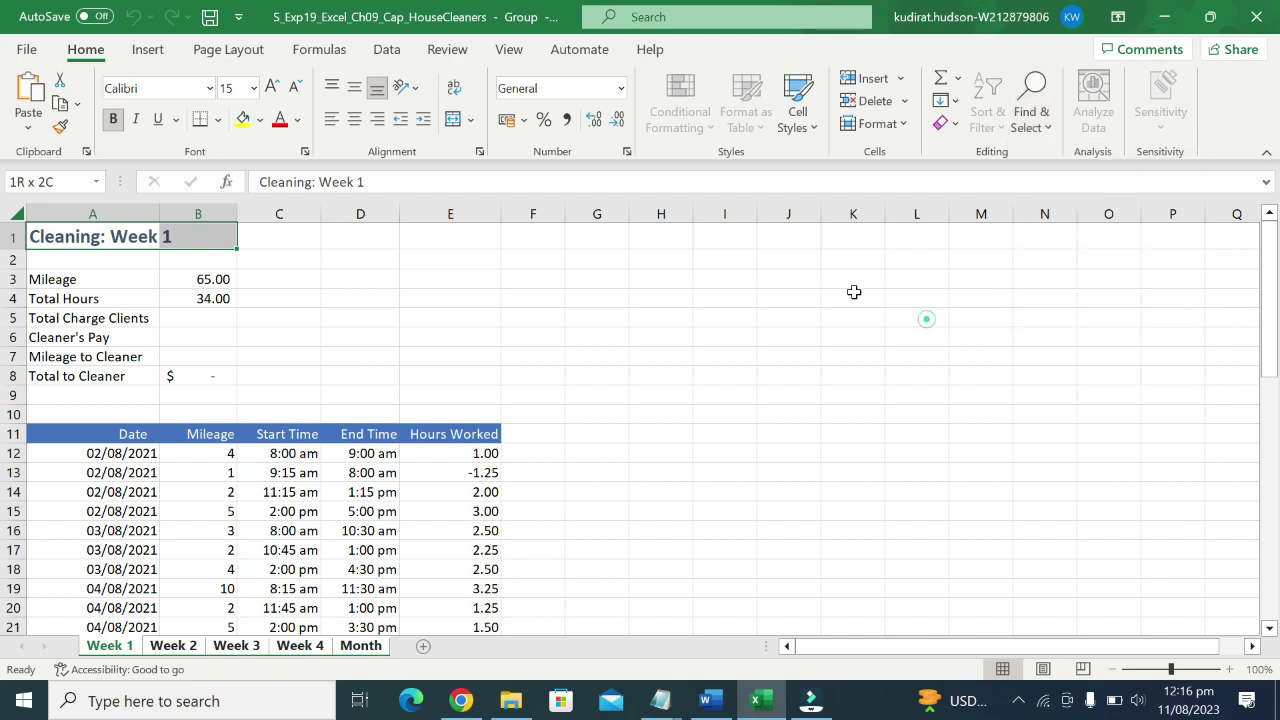
left_click(796, 289)
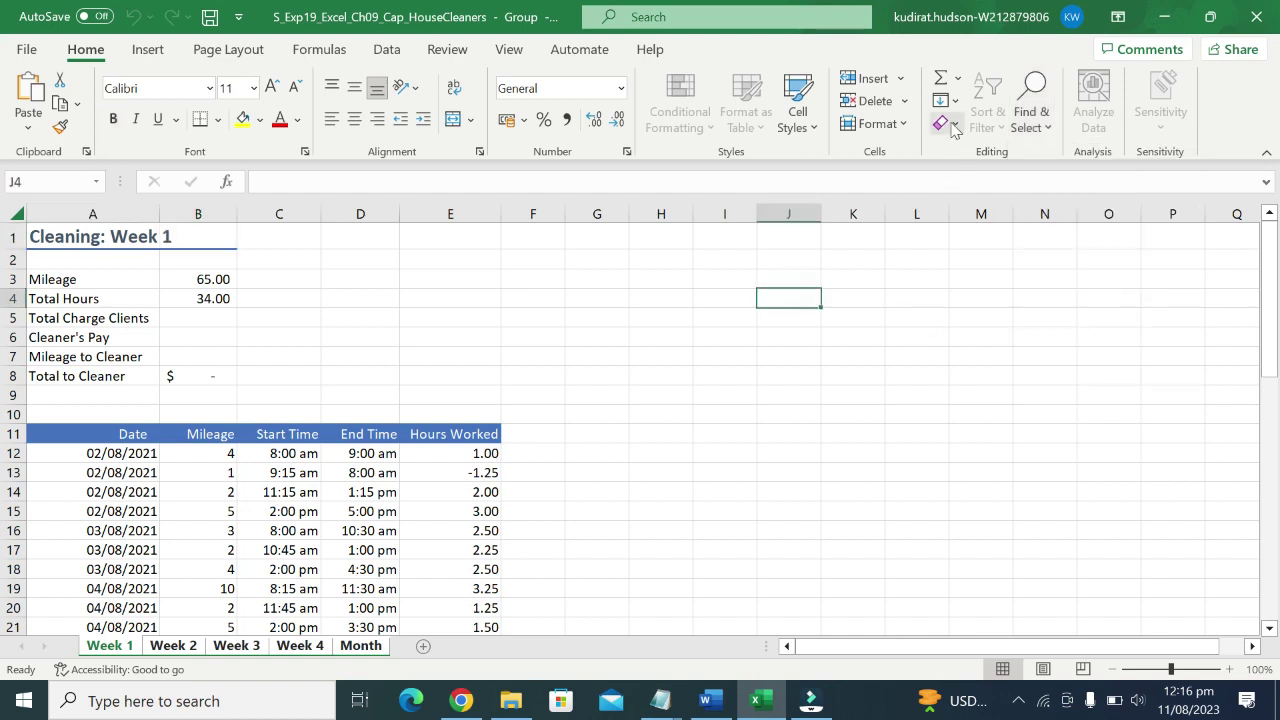
left_click(80, 240)
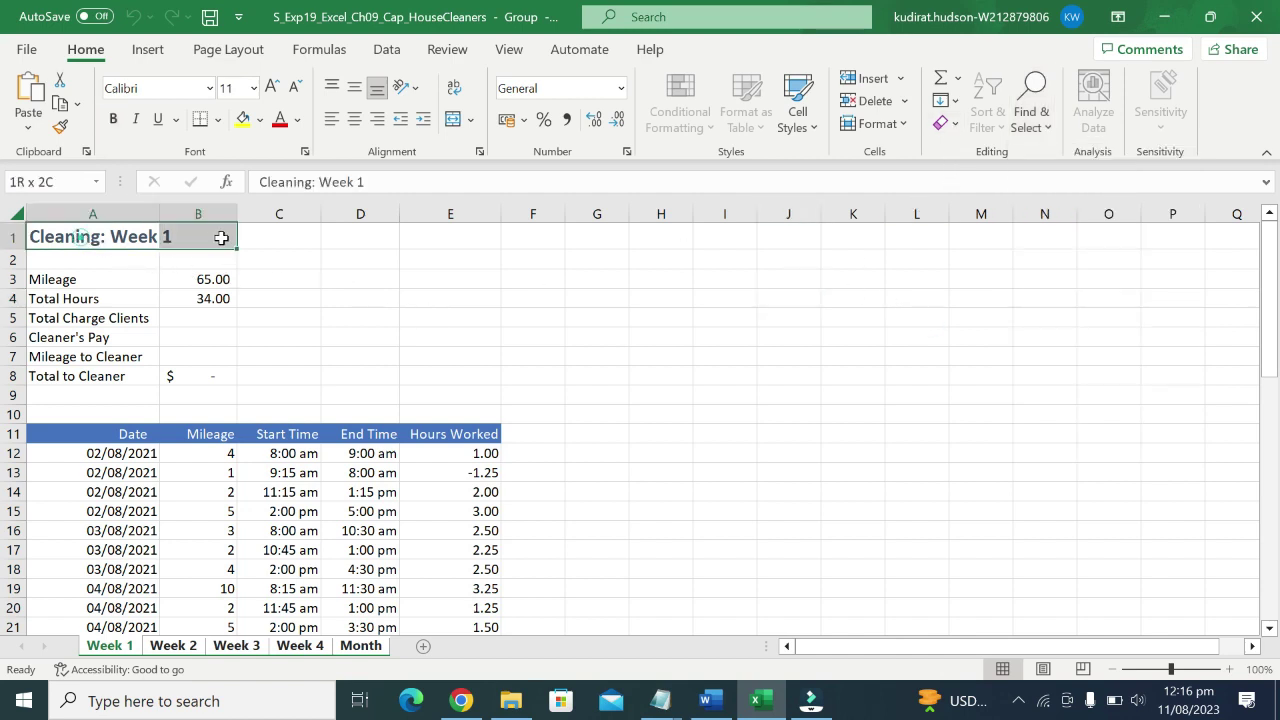
Fill Formats only across the grouped worksheets, then return to Word.
left_click(954, 101)
left_click(1004, 249)
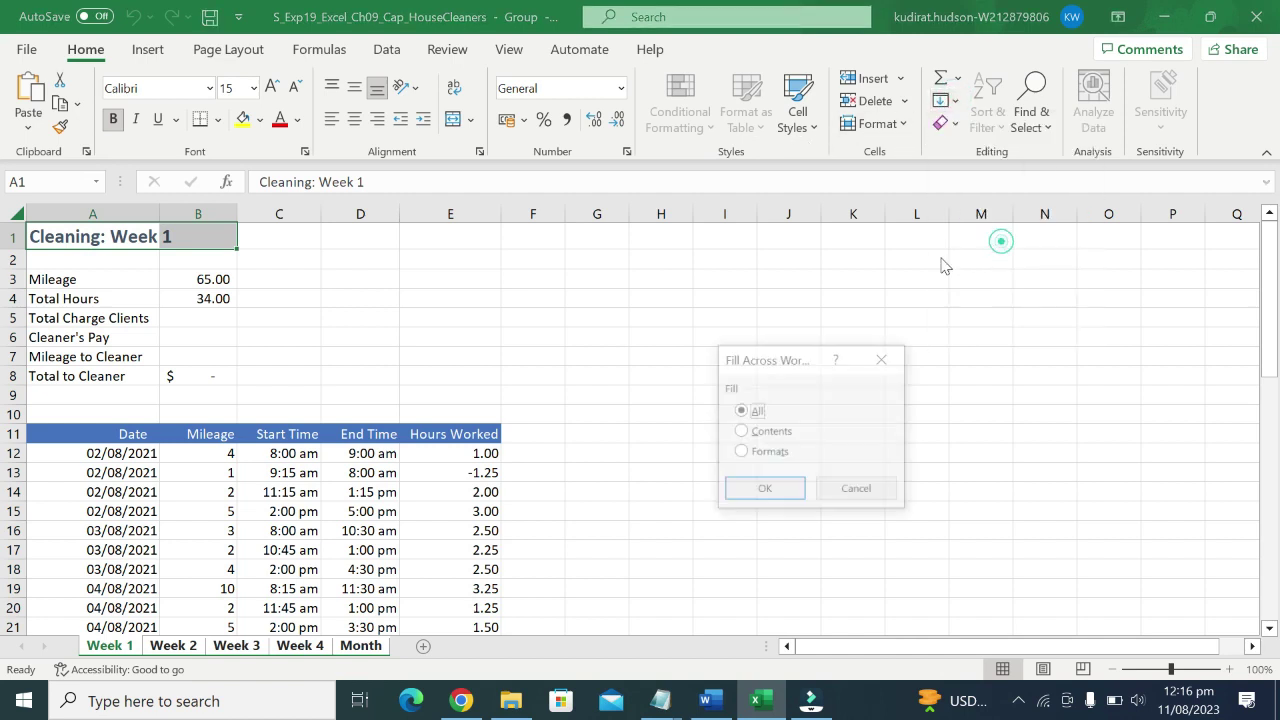
left_click(741, 452)
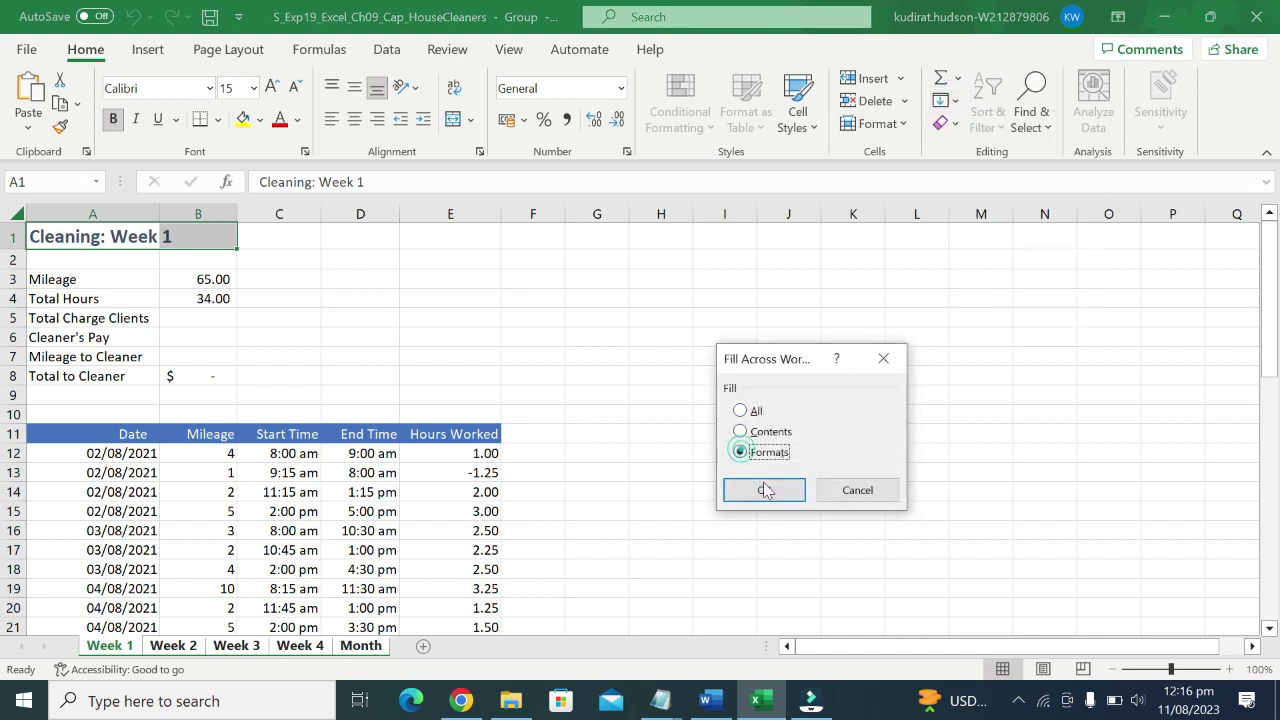
left_click(763, 489)
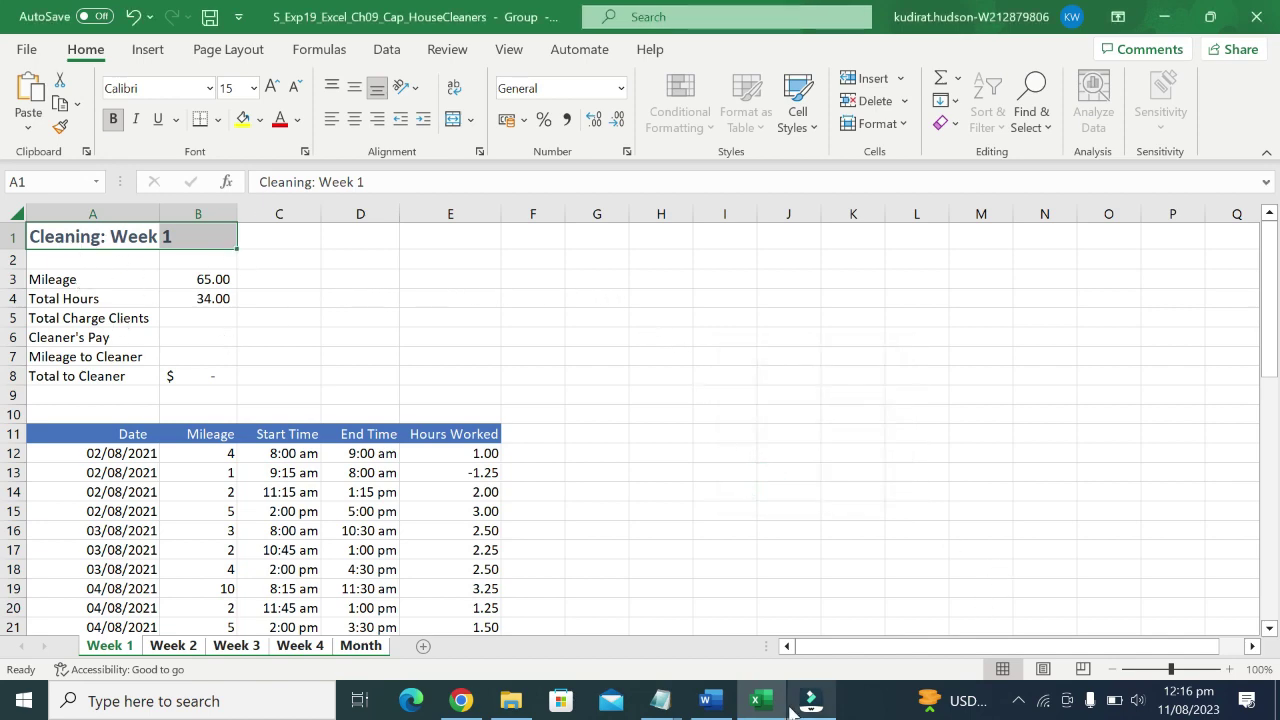
left_click(730, 697)
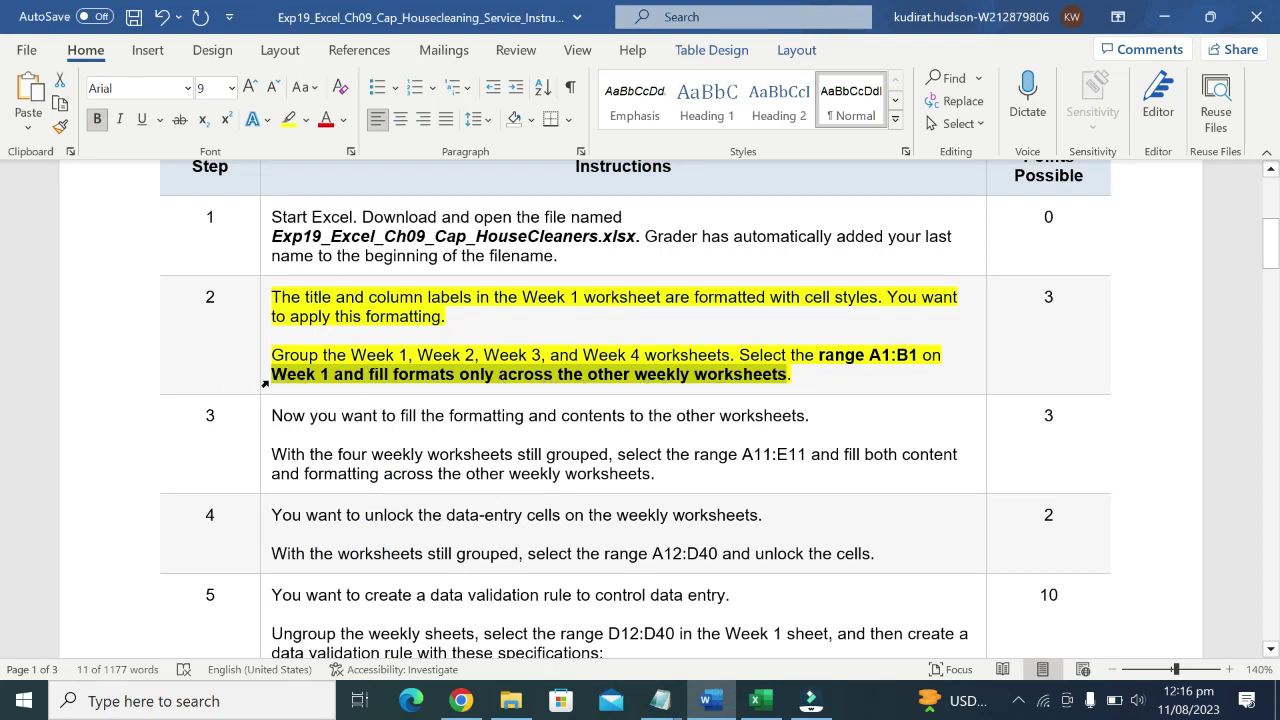
Remove Step 2's yellow highlight and select text in Step 3's paragraph.
left_click(265, 383)
left_click(340, 354)
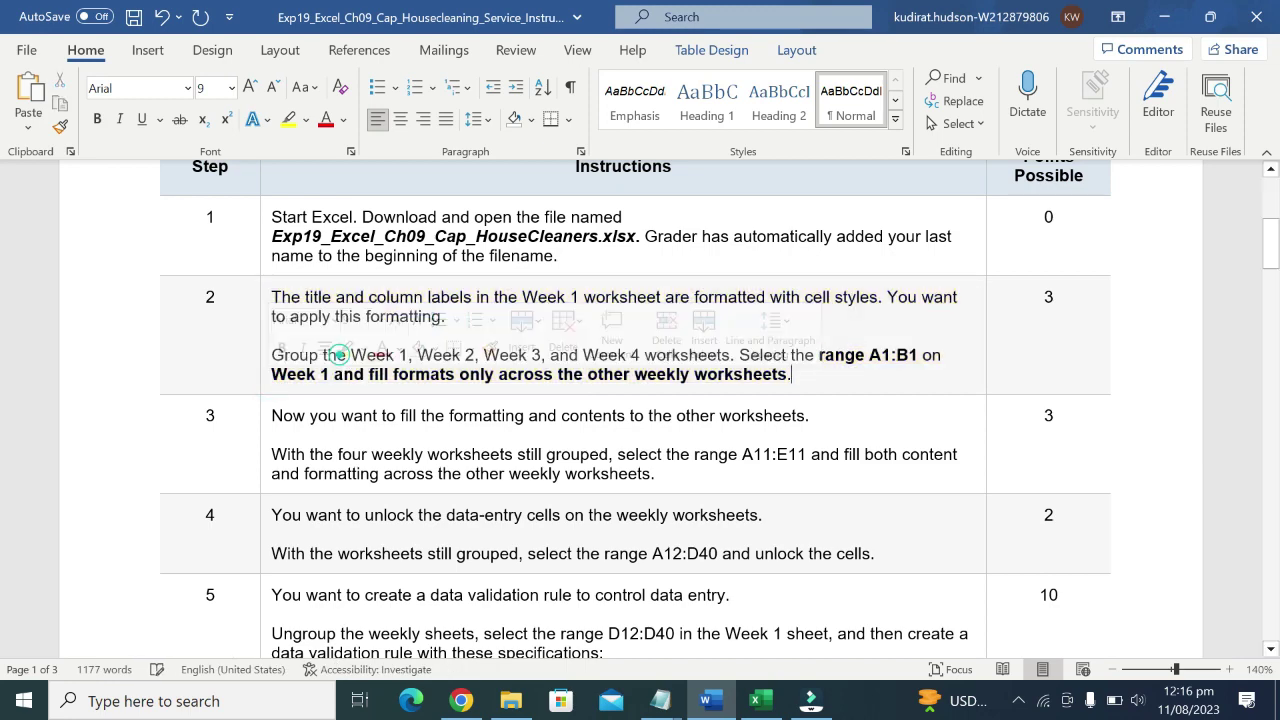
triple_click(670, 463)
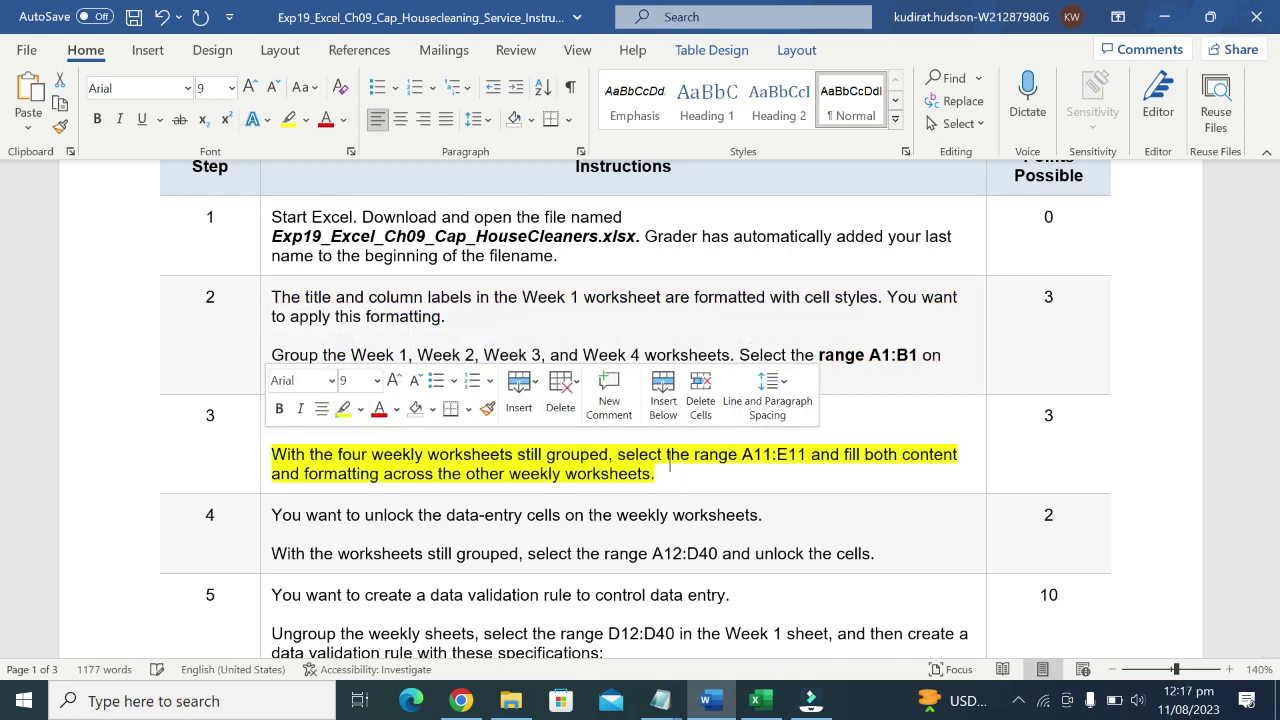
scroll(670, 463, "down", 1)
left_click_drag(272, 388, 740, 390)
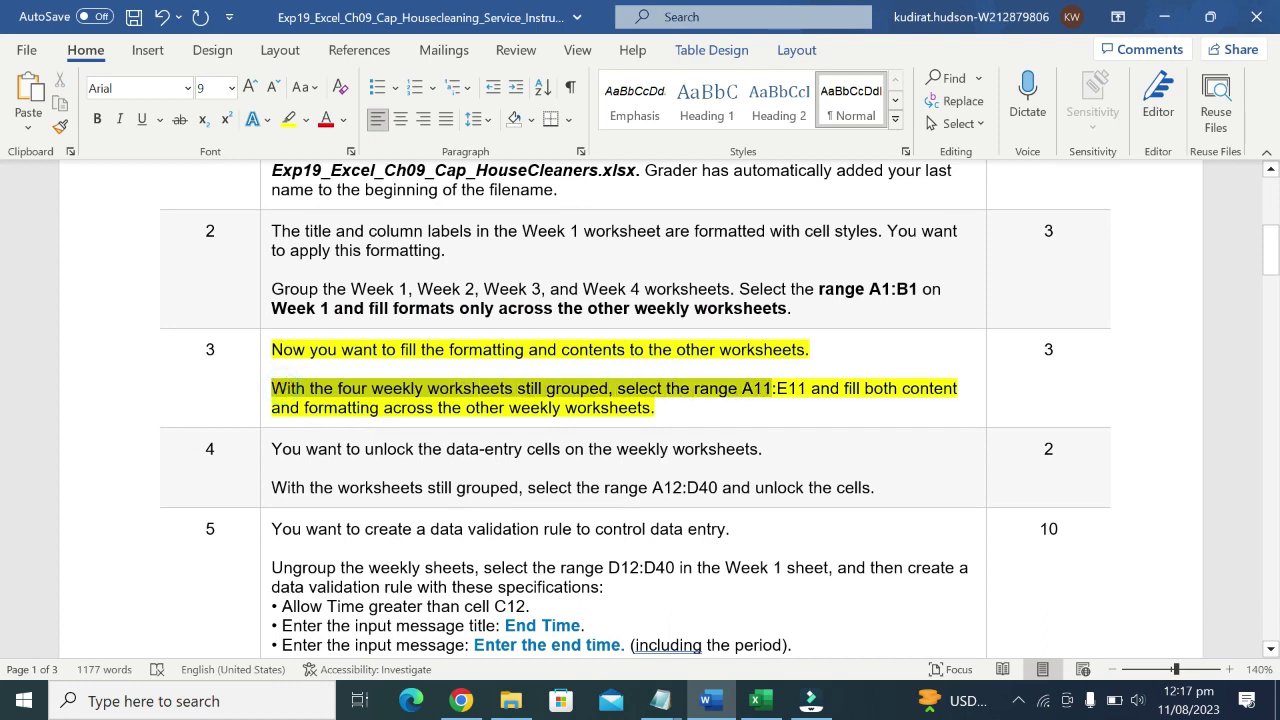
mouse_move(740, 390)
left_mouse_down()
mouse_move(612, 390)
mouse_move(690, 407)
left_mouse_up()
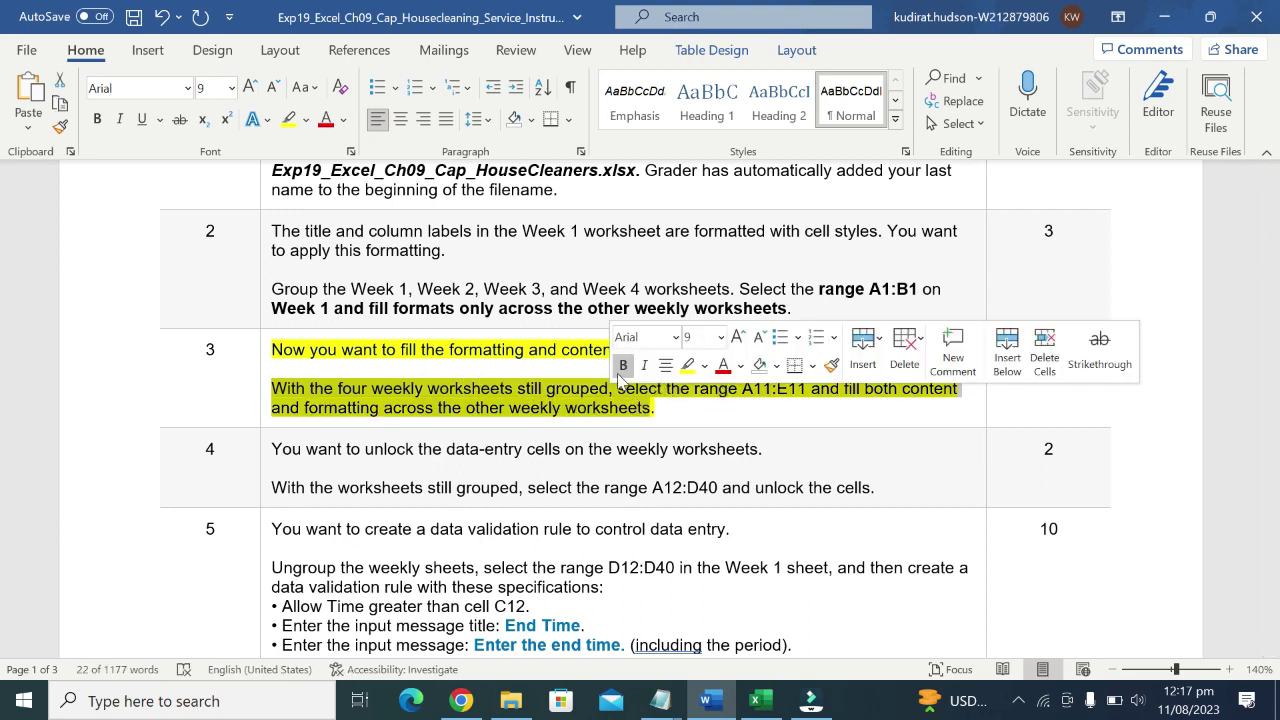
left_click(460, 386)
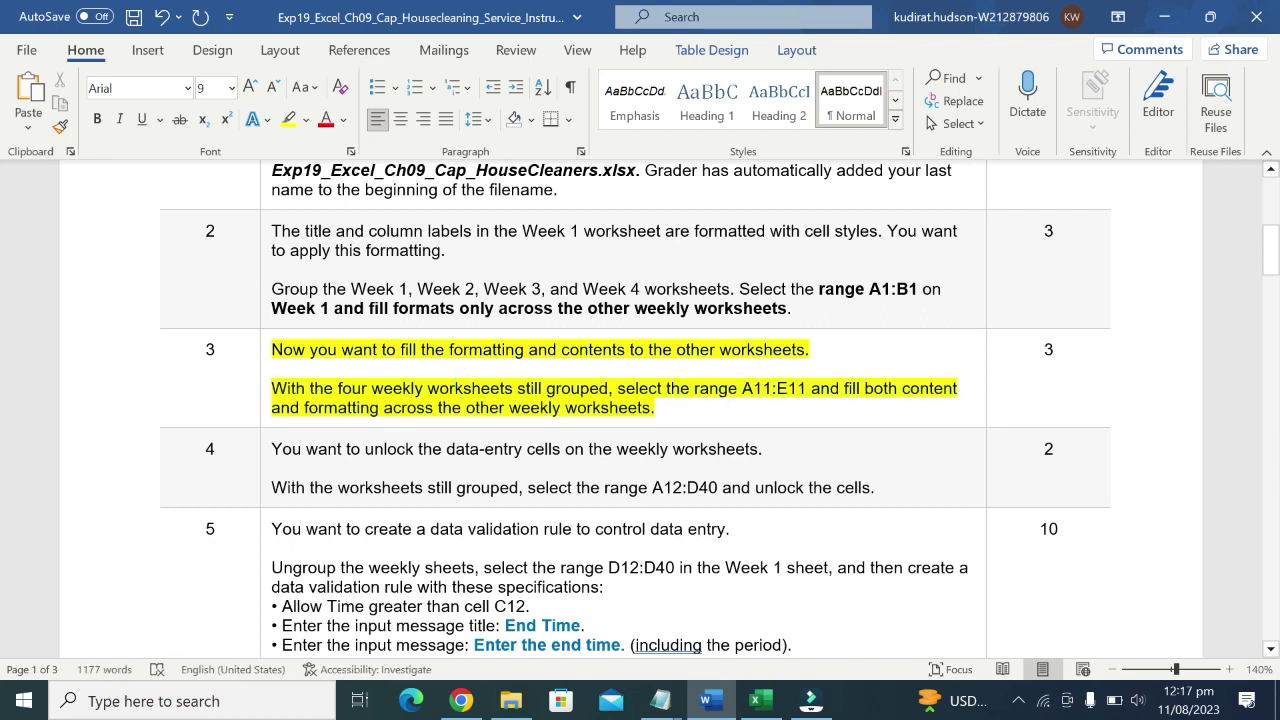
Bold 'the range A11:E11', 'and fill both content' and 'formatting across the worksheets'.
left_click_drag(666, 390, 810, 390)
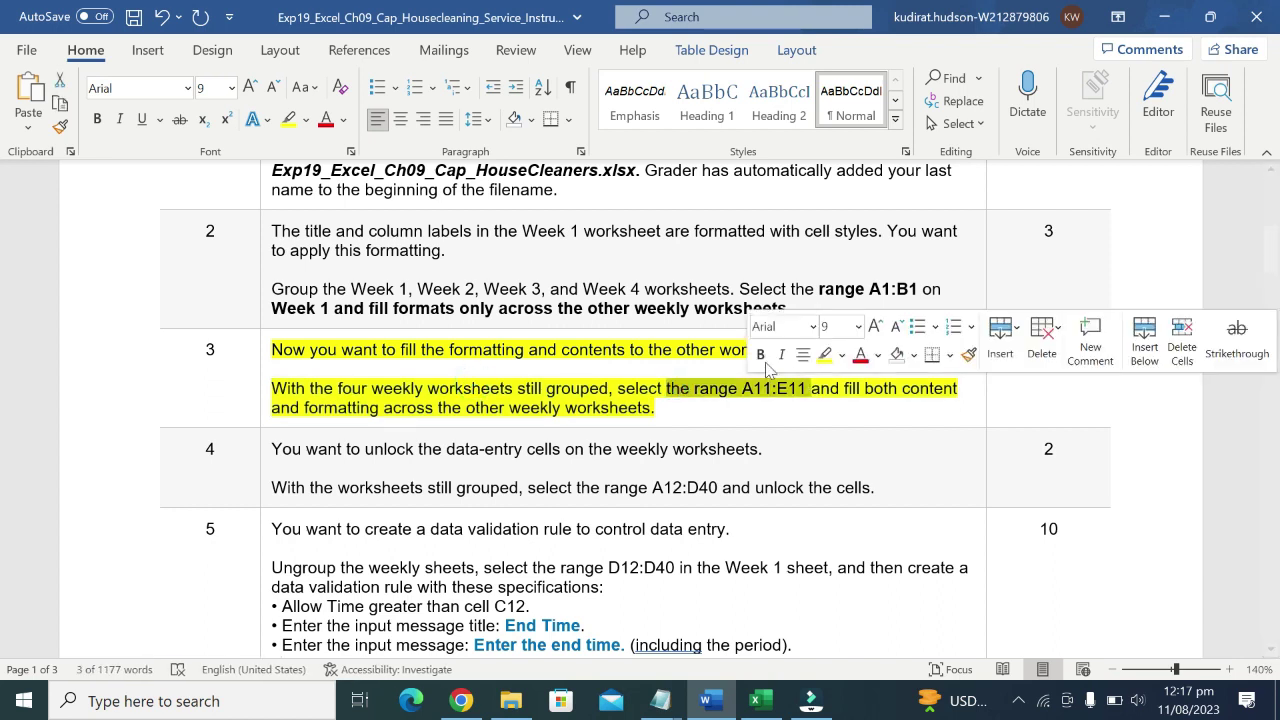
left_click(760, 354)
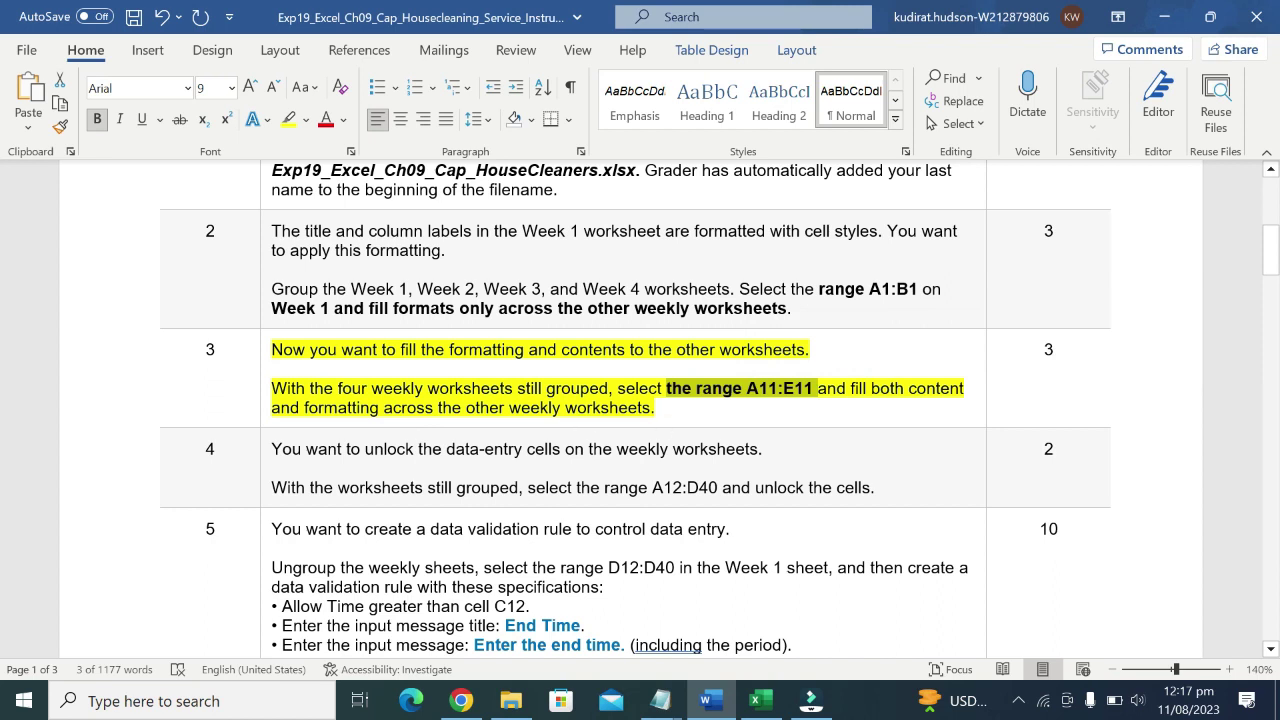
left_click_drag(818, 390, 965, 392)
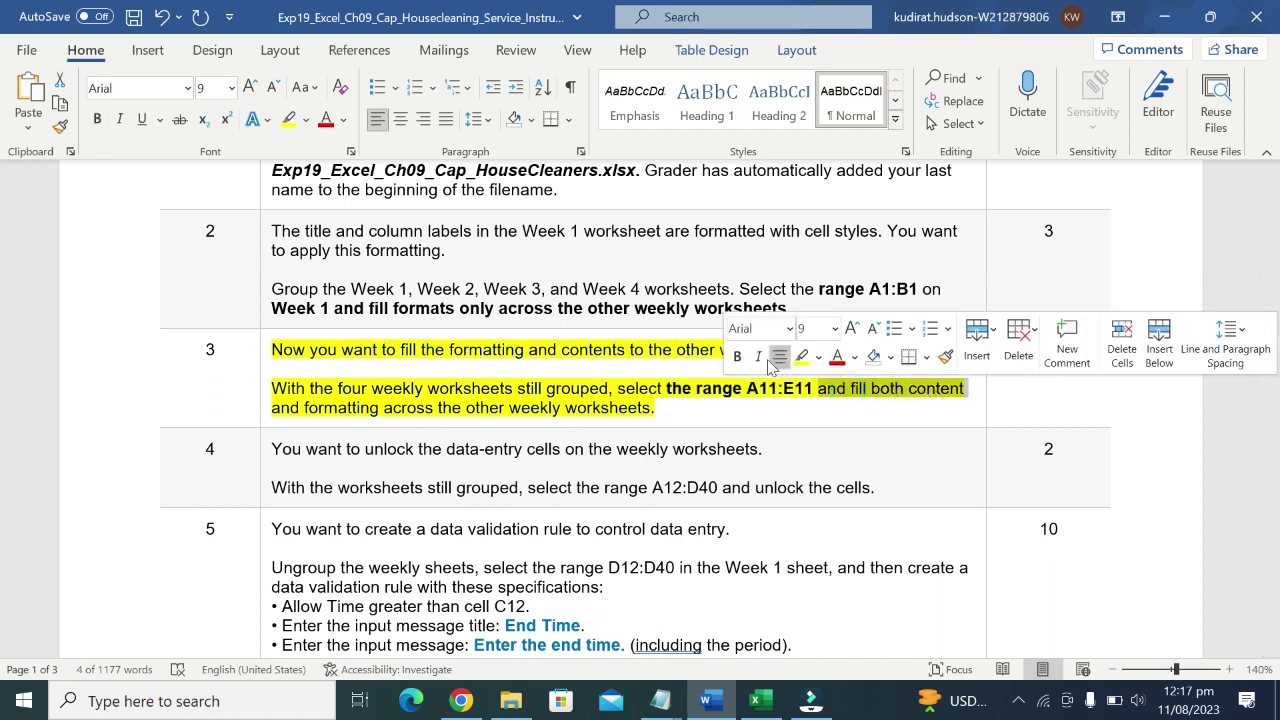
left_click(738, 356)
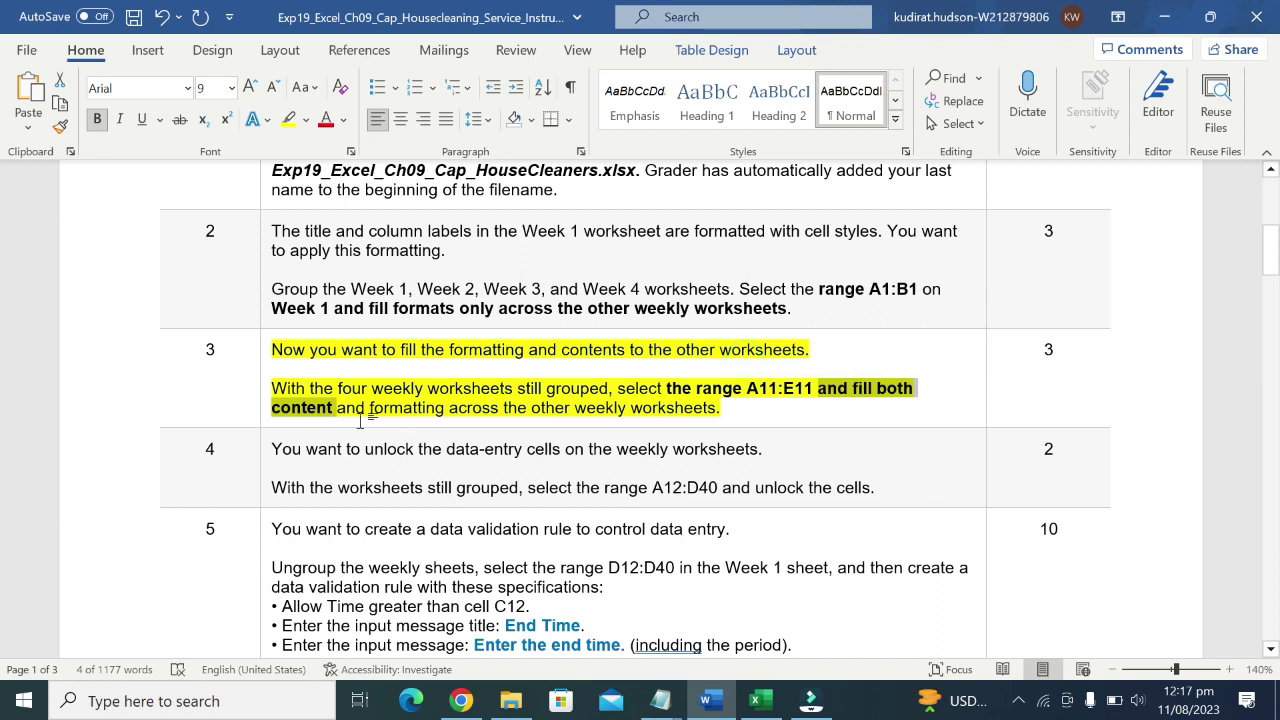
left_click_drag(370, 407, 716, 407)
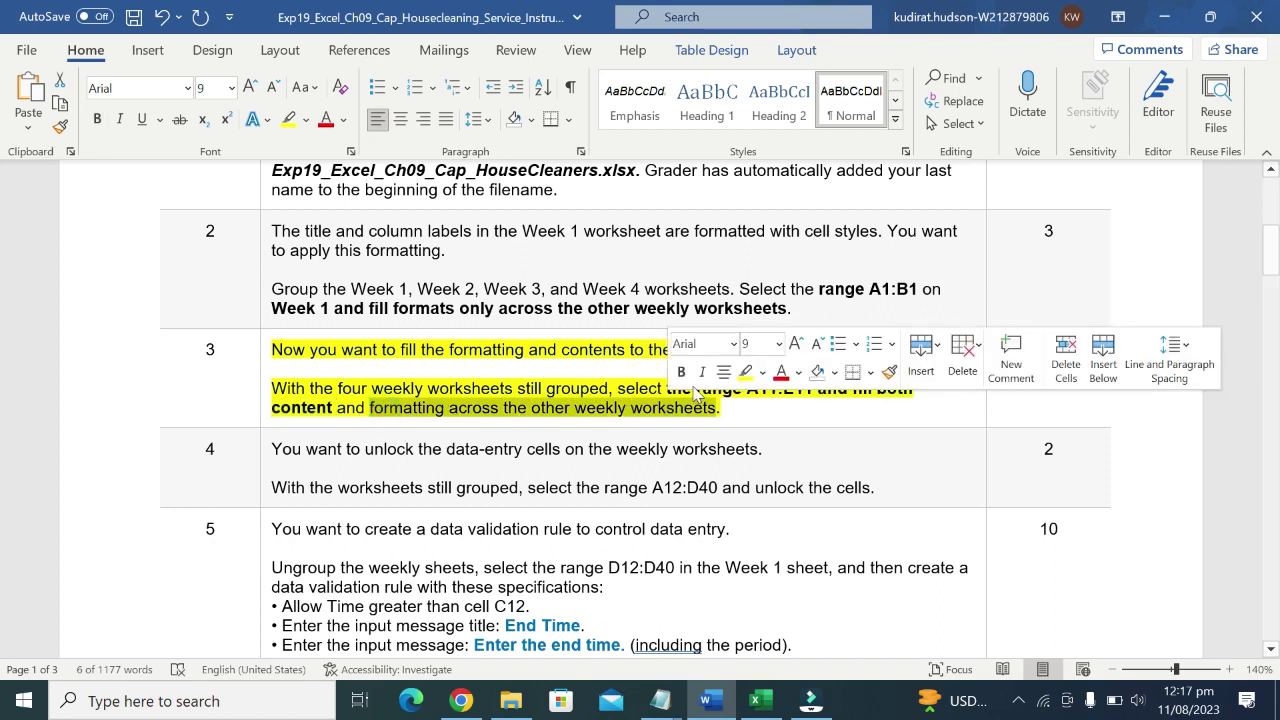
left_click(681, 376)
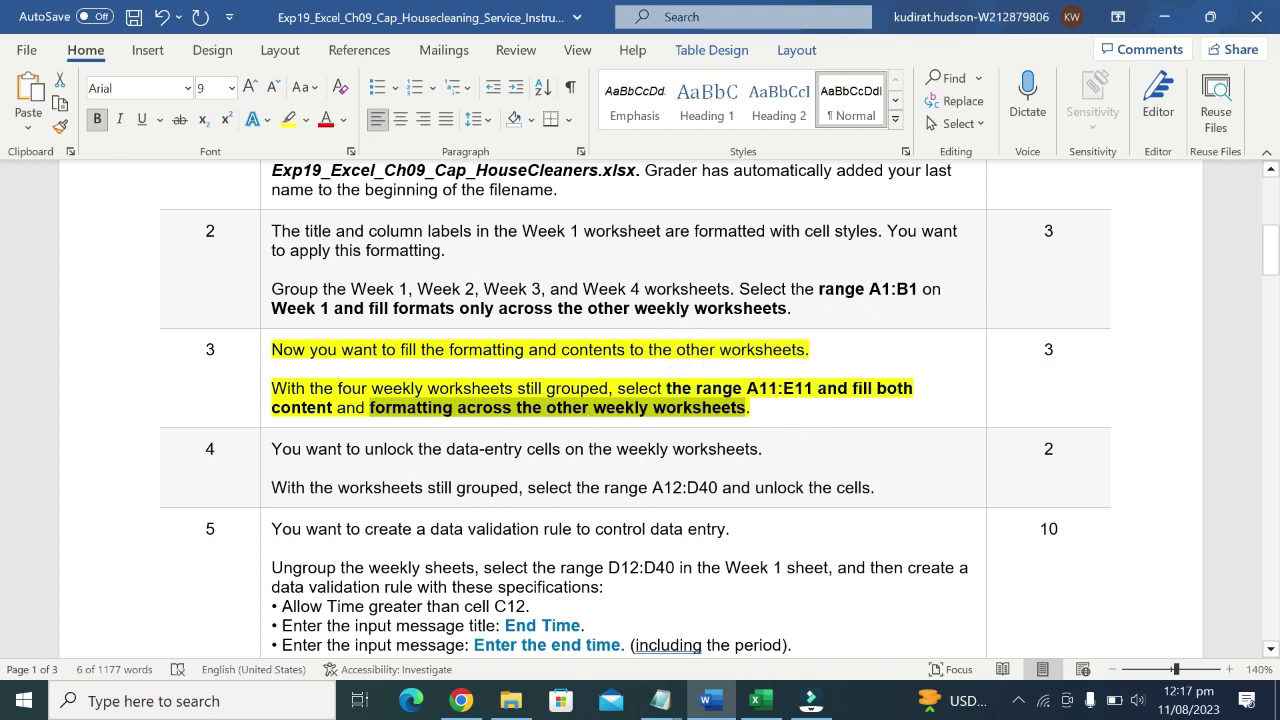
double_click(773, 390)
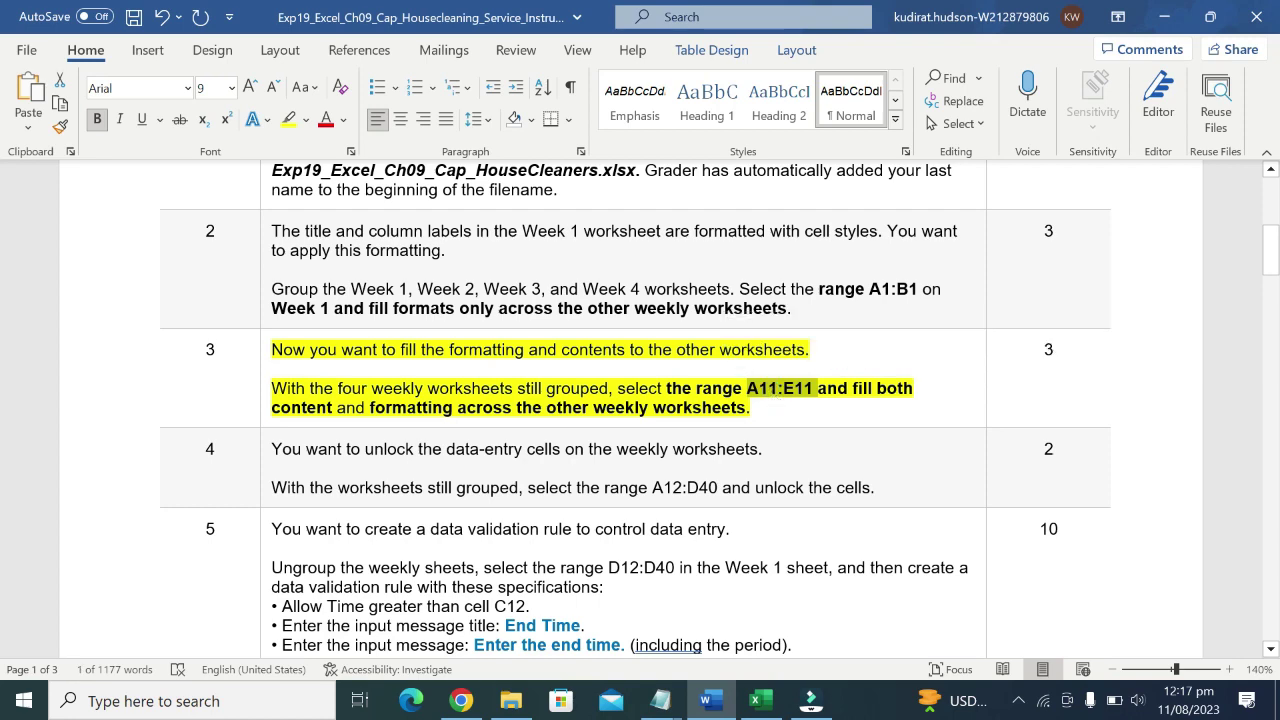
left_click(762, 705)
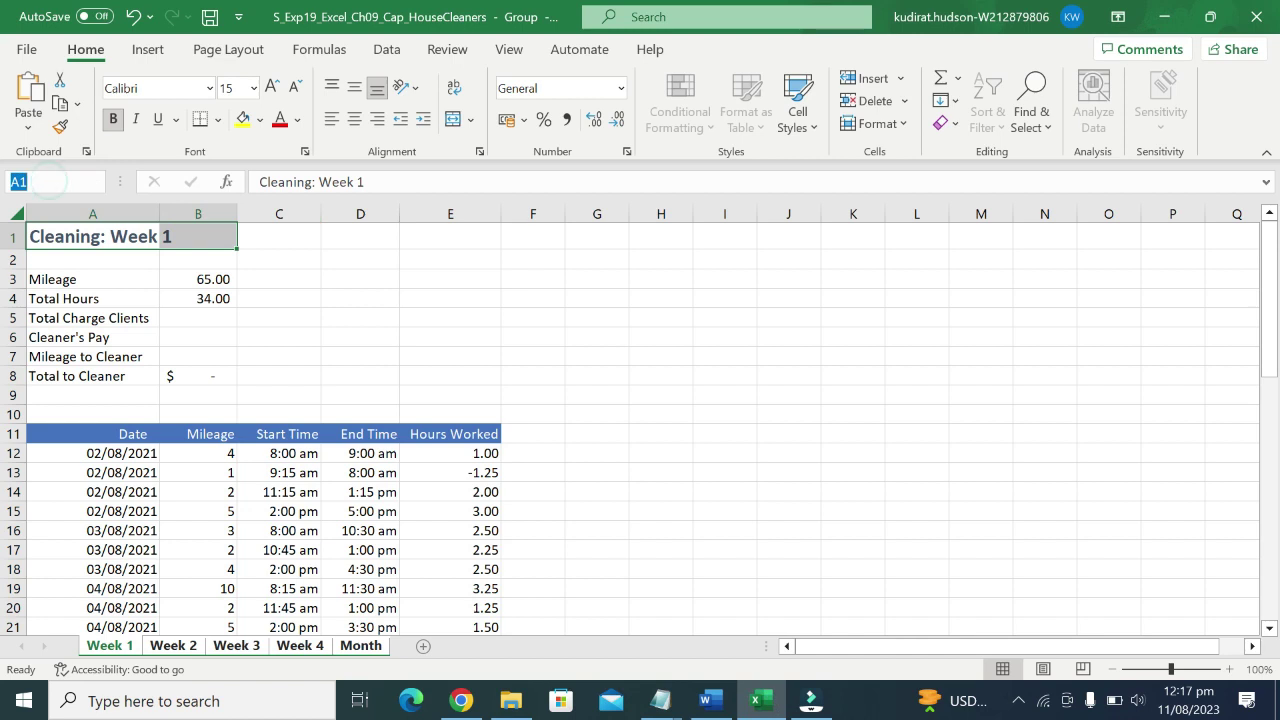
Select A11:E11 via the Name Box and fill Contents across the grouped worksheets.
type("A11:E11")
key("Return")
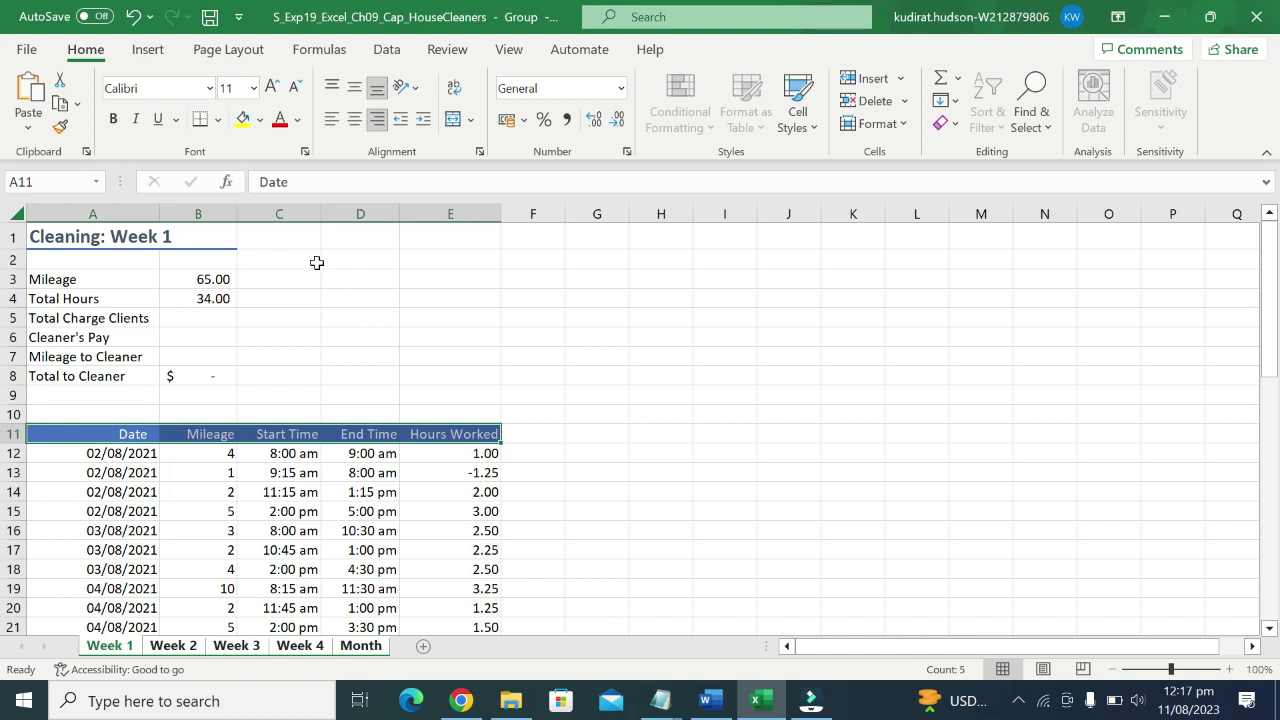
left_click(954, 101)
left_click(1012, 245)
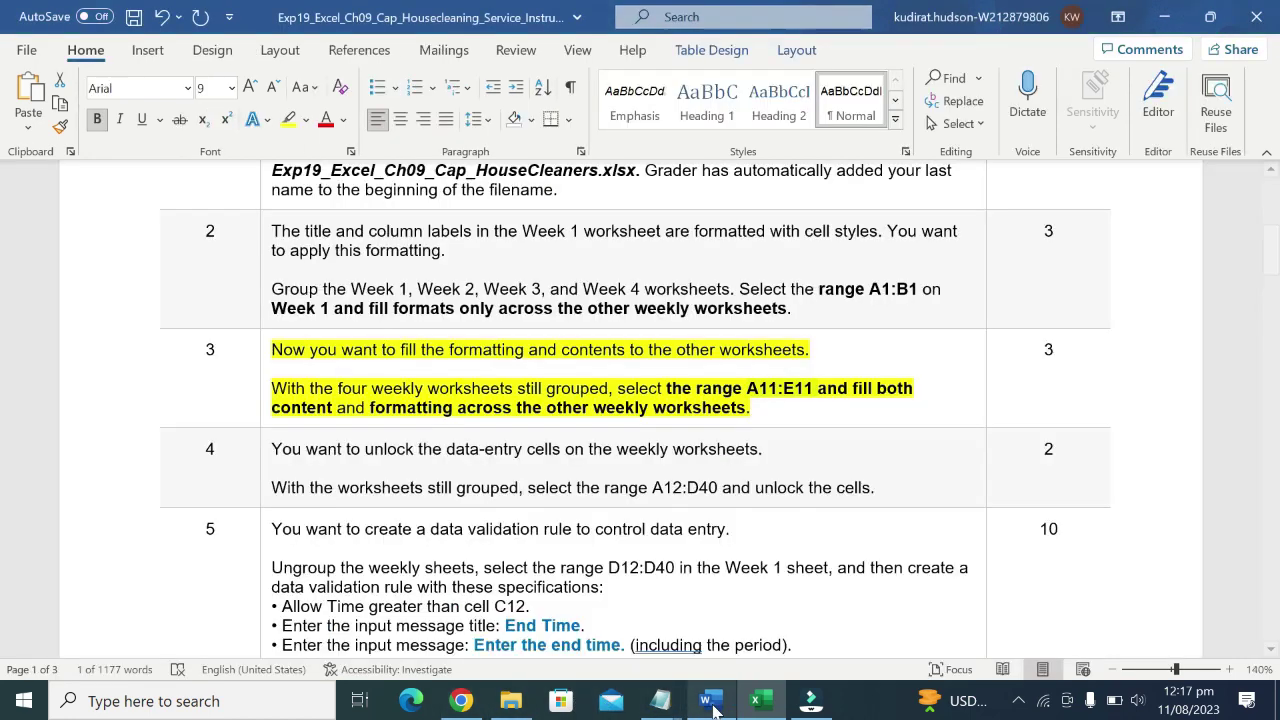
left_click(710, 701)
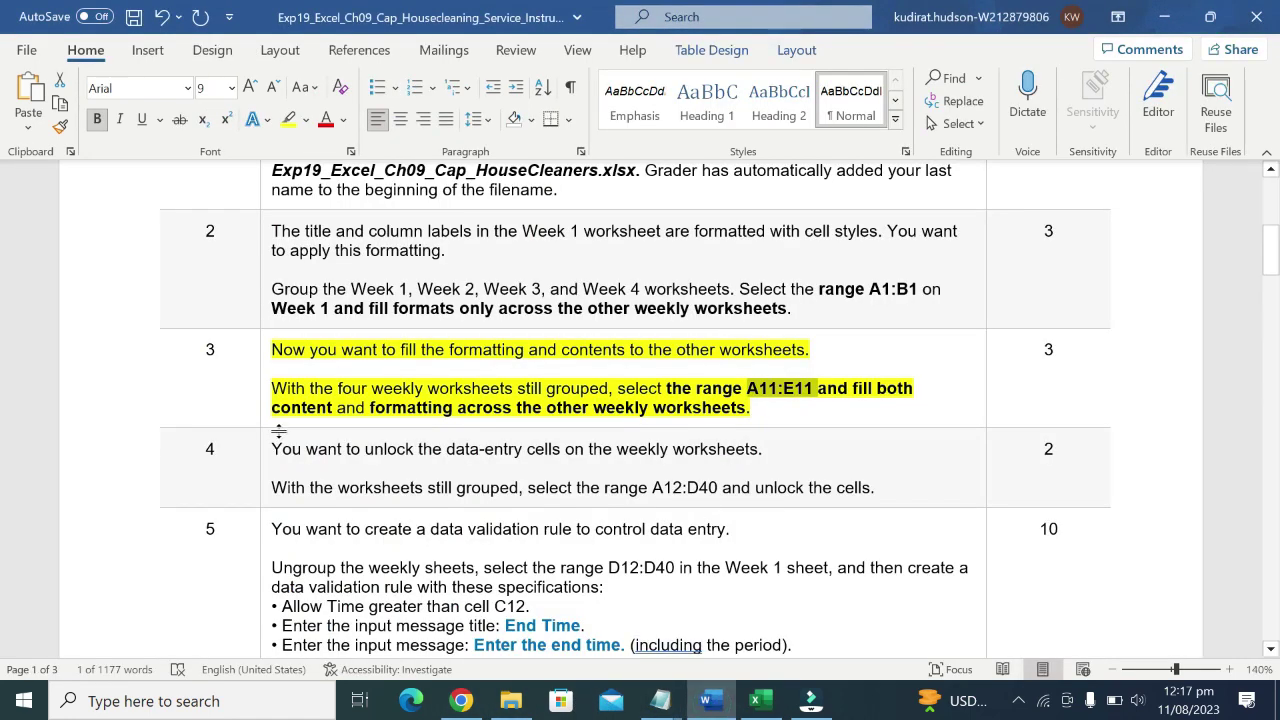
left_click(758, 701)
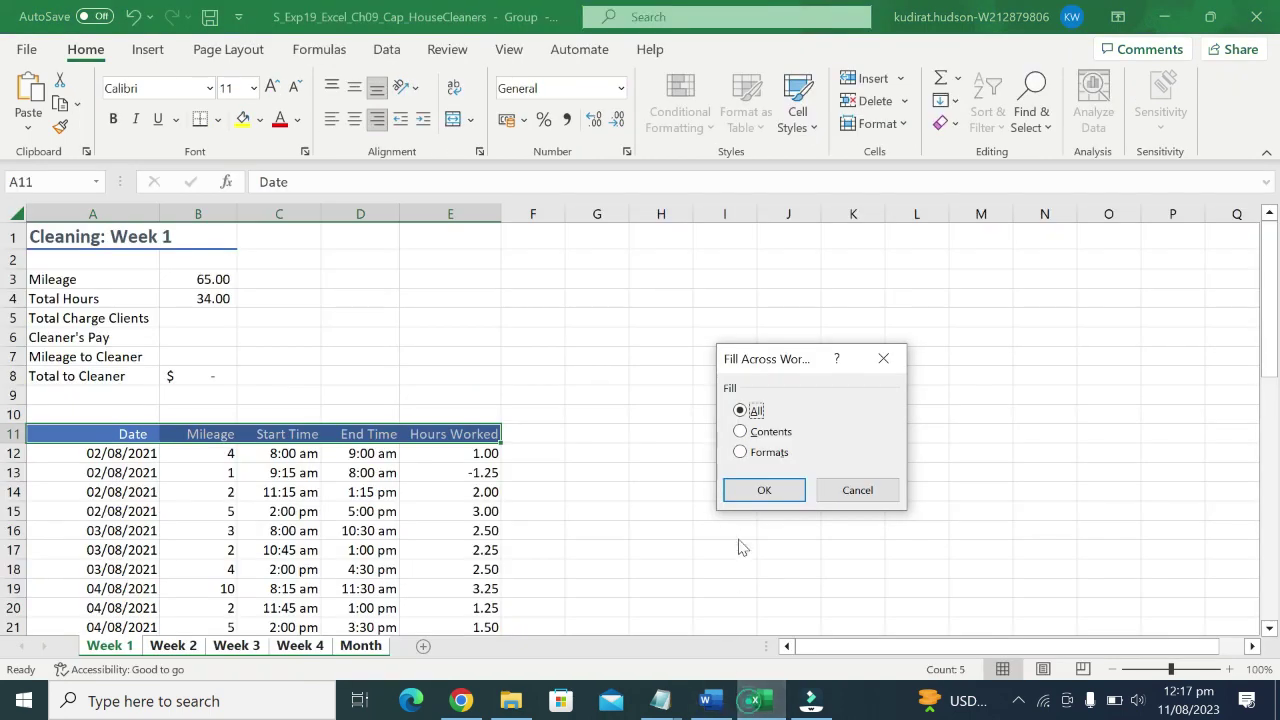
left_click(740, 431)
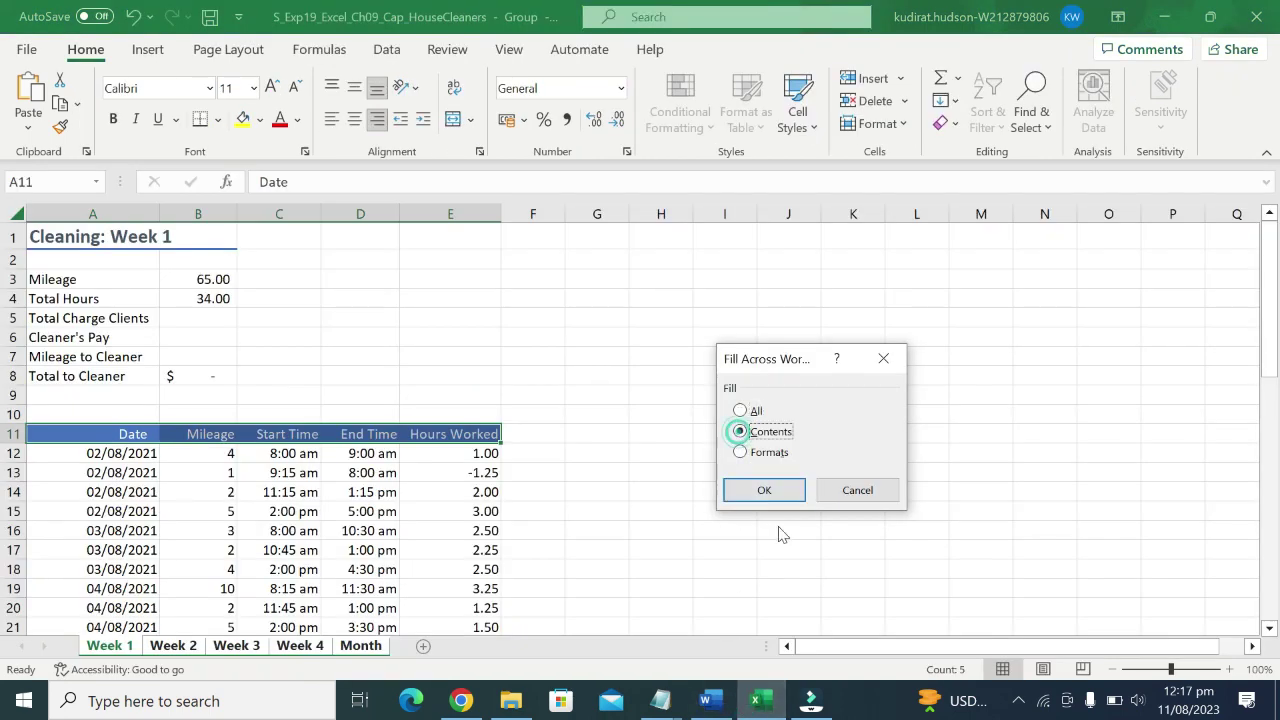
left_click(766, 496)
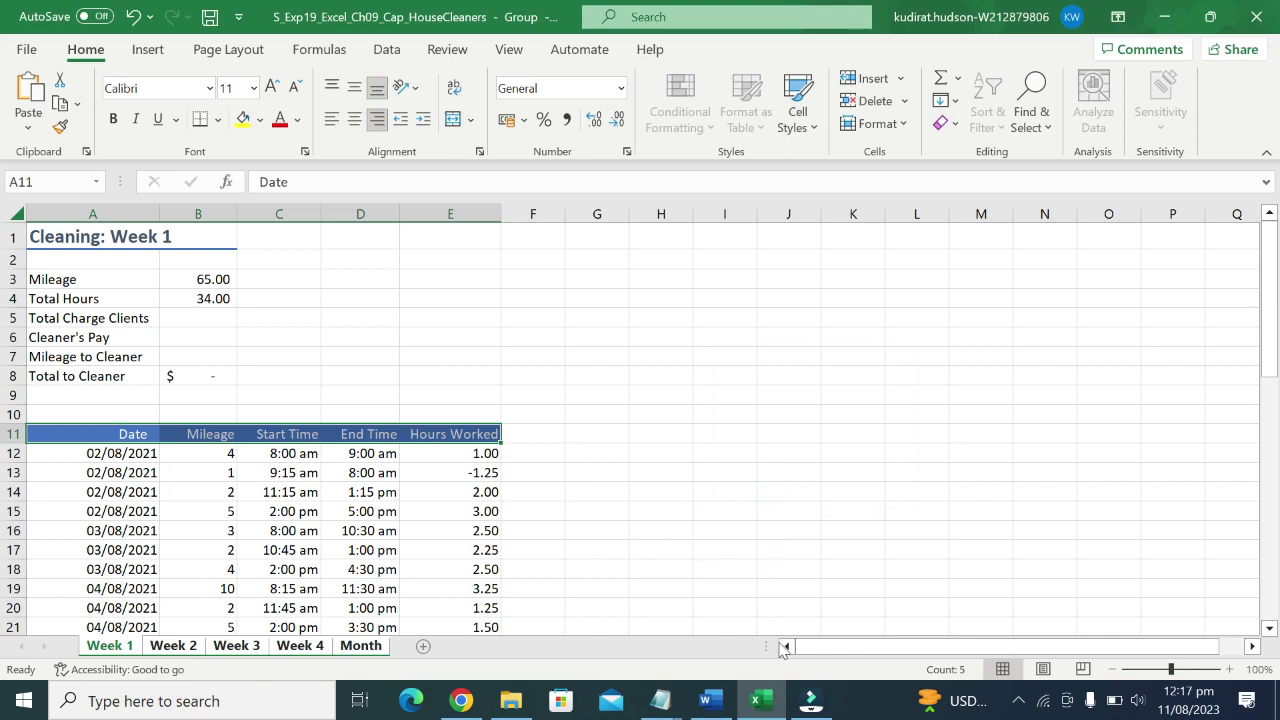
left_click(708, 700)
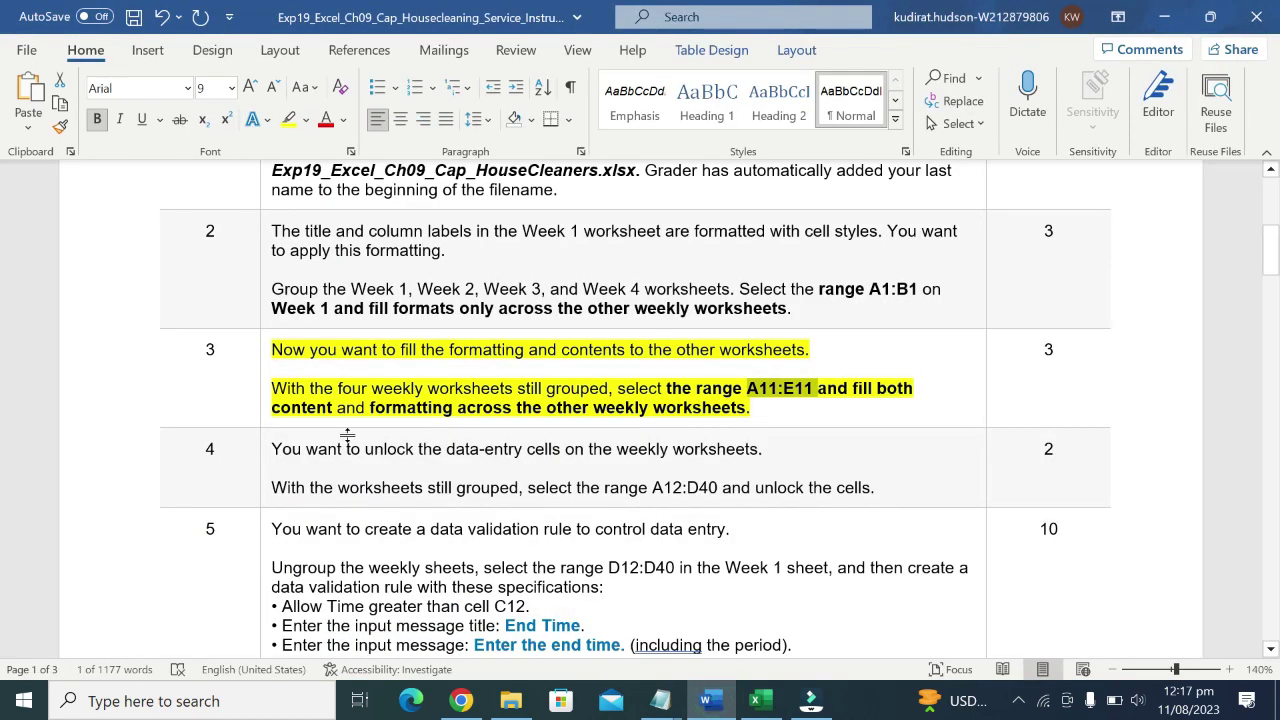
Clear Step 3's yellow highlight and un-bold its 'A11:E11' and 'formatting across' phrases.
left_click(267, 397)
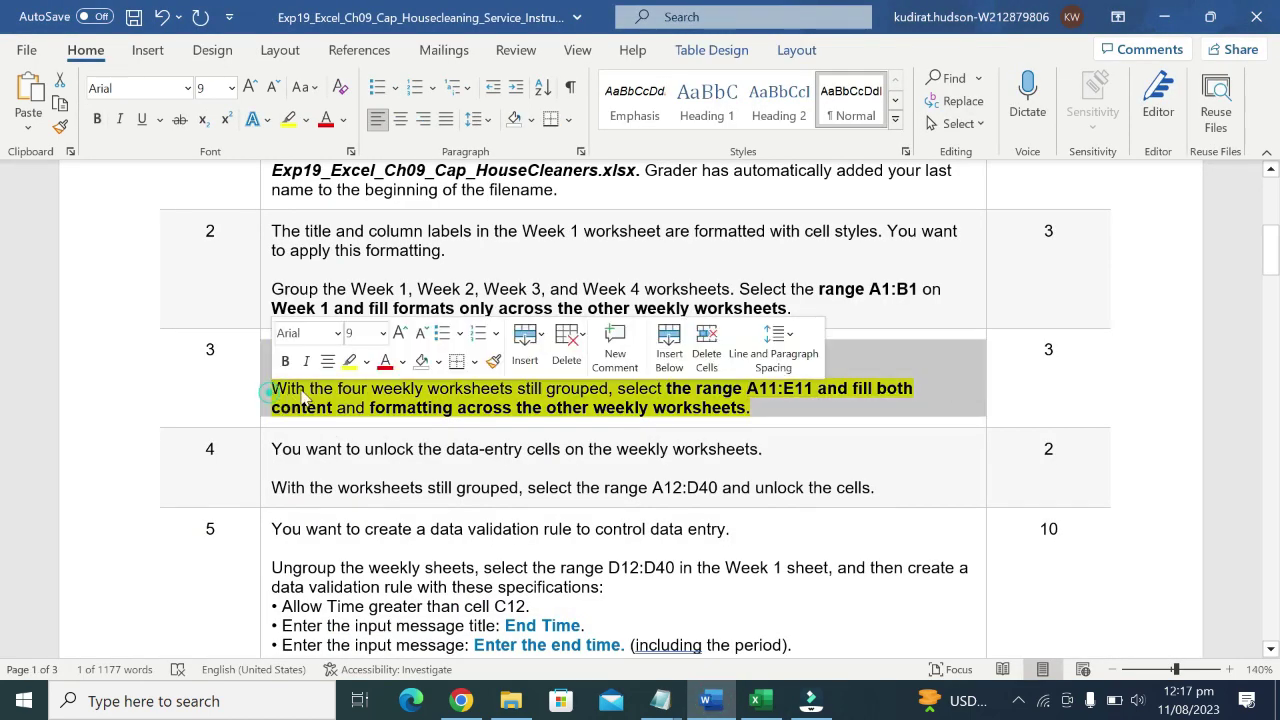
left_click(350, 371)
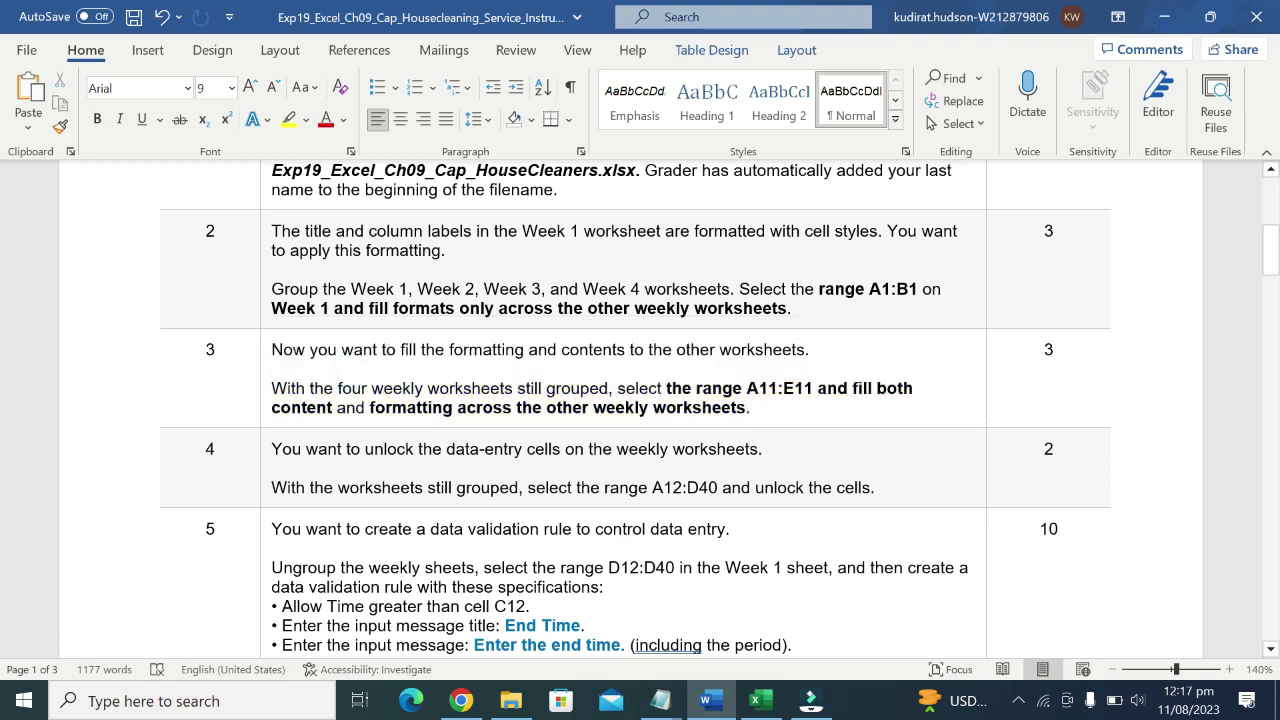
mouse_move(666, 388)
left_mouse_down()
mouse_move(876, 388)
mouse_move(365, 407)
left_mouse_up()
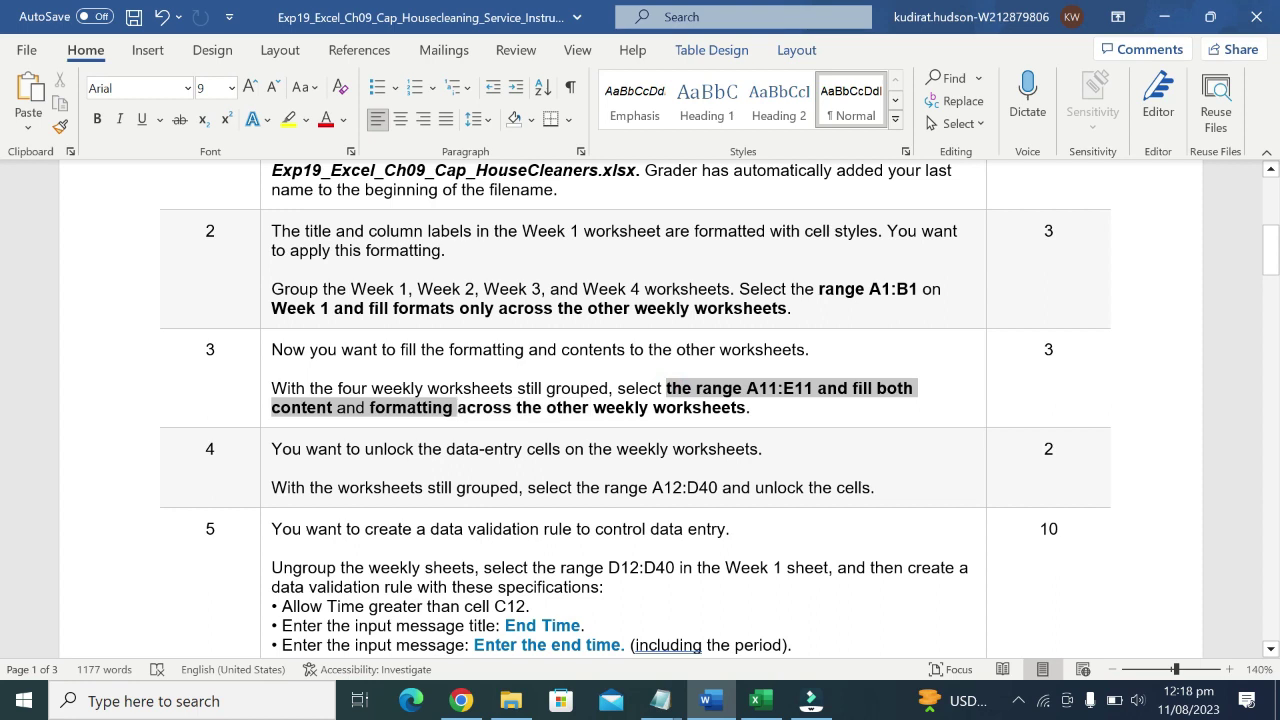
left_click_drag(335, 409, 338, 412)
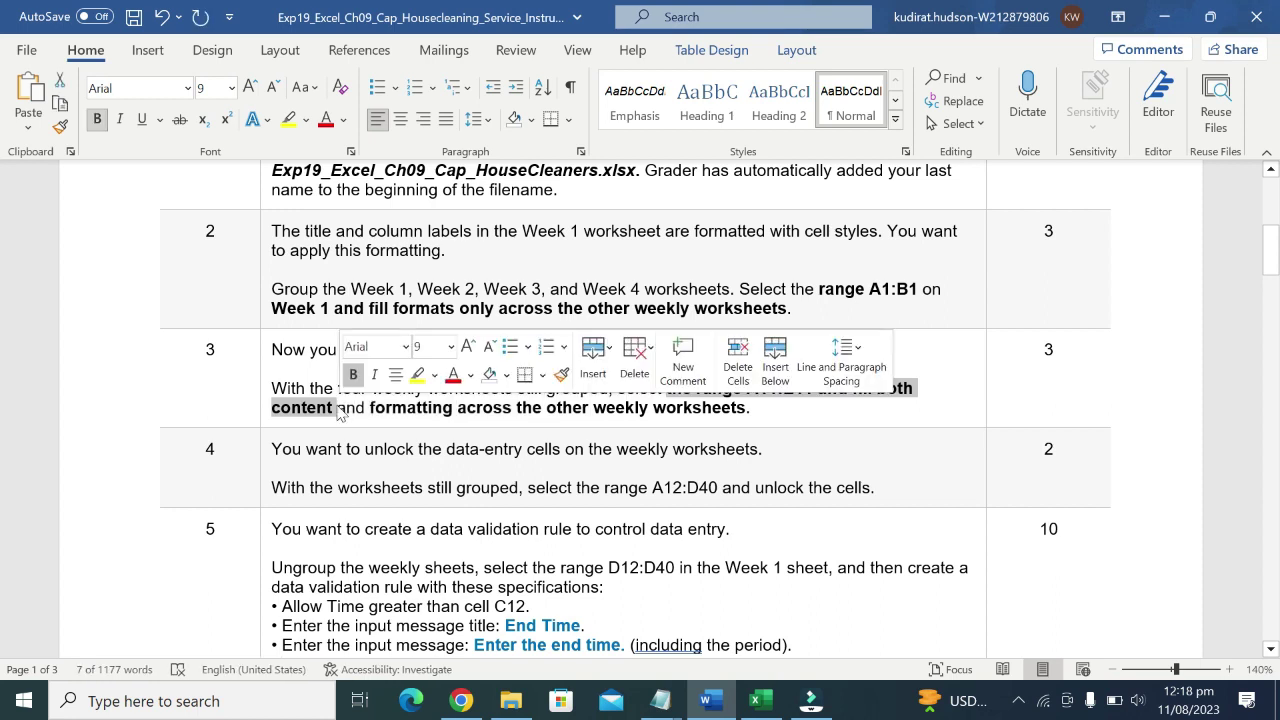
left_click(352, 375)
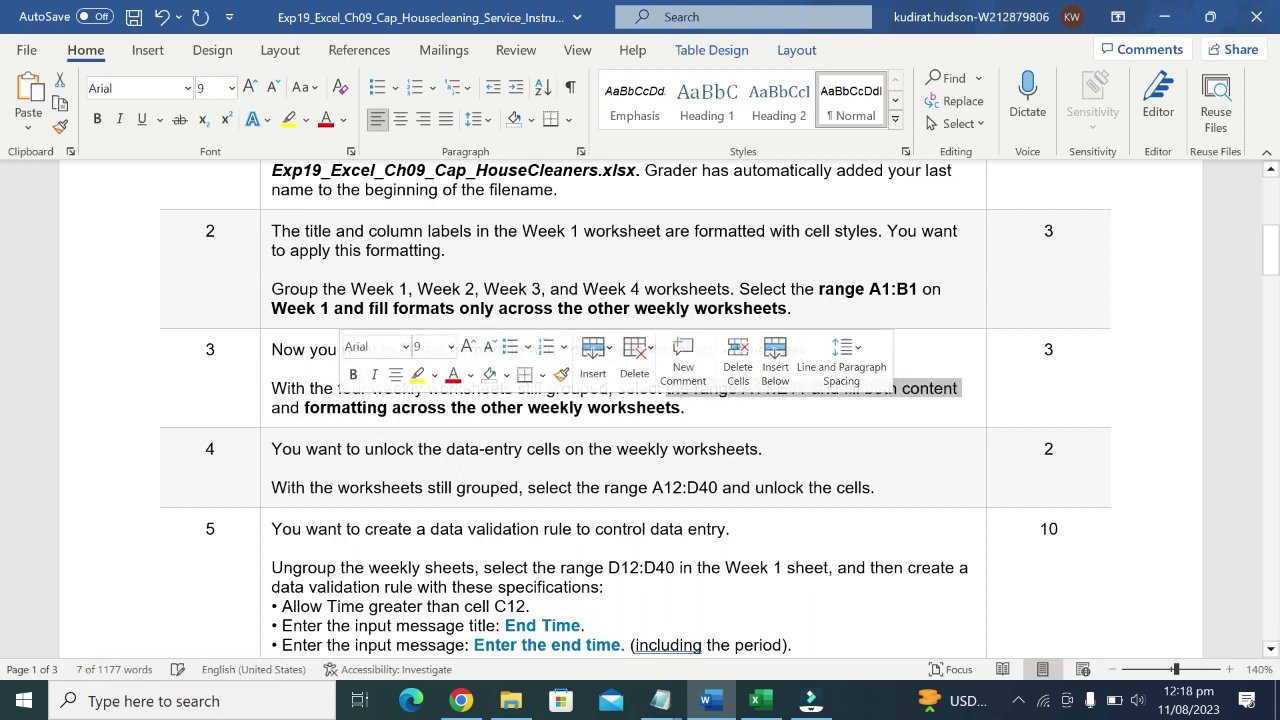
left_click_drag(304, 407, 680, 407)
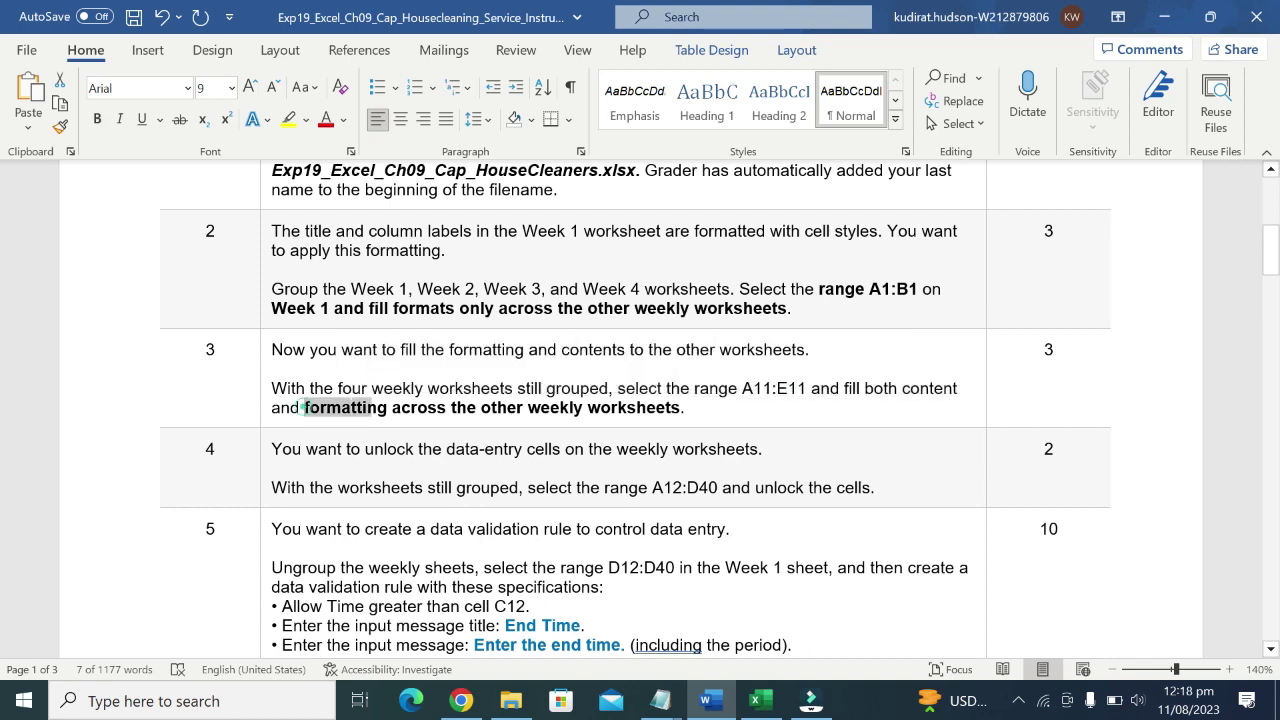
left_click(672, 385)
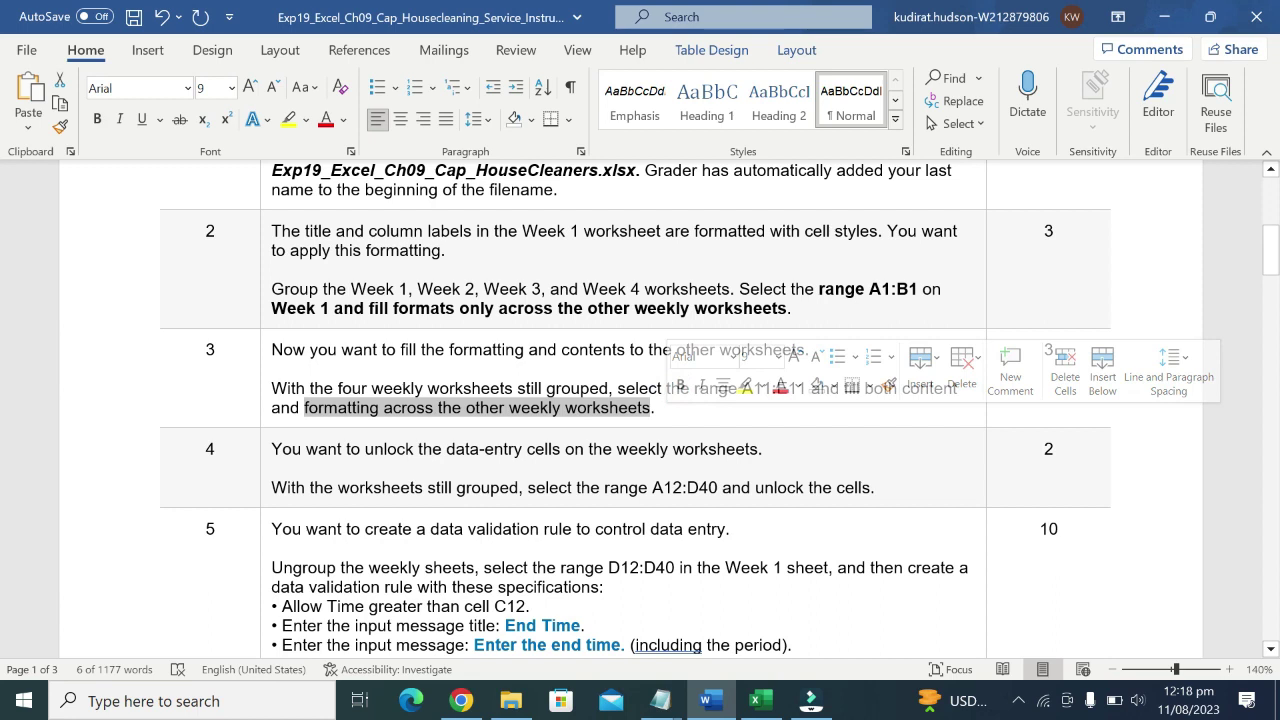
left_click(262, 497)
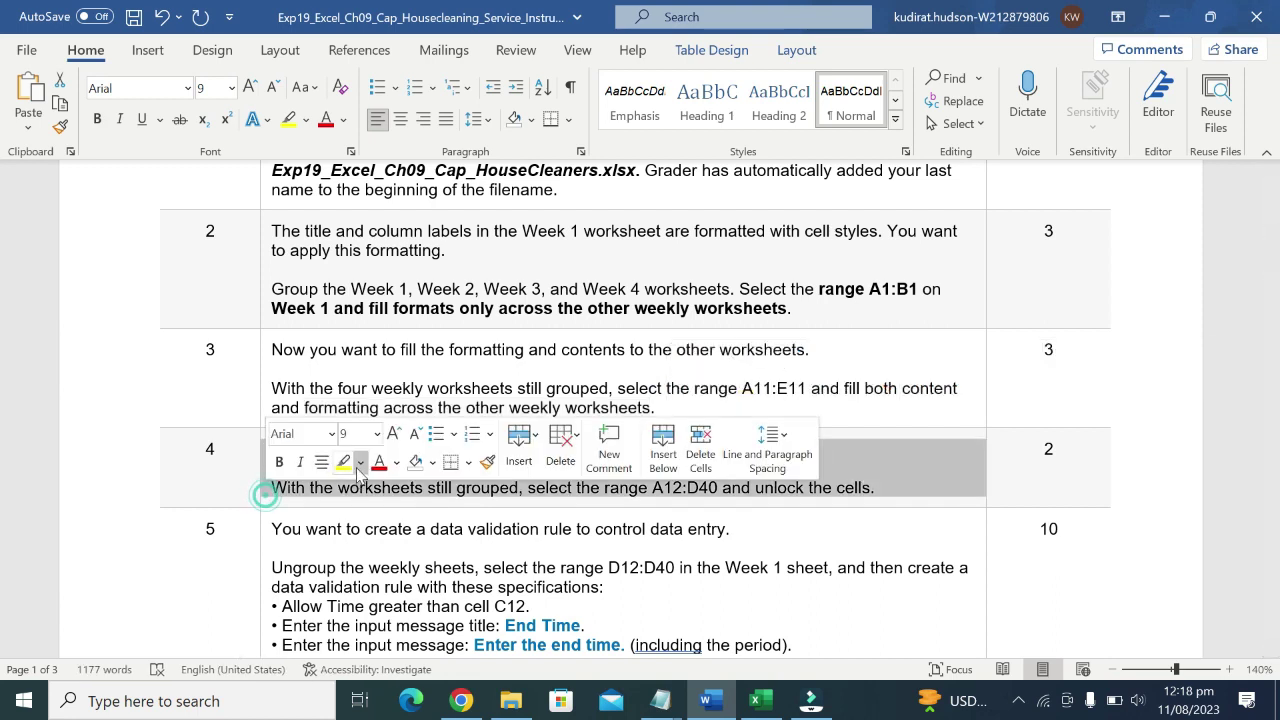
Highlight Step 4 in yellow and bold its second sentence, 'With the worksheets still grouped…'.
left_click(342, 463)
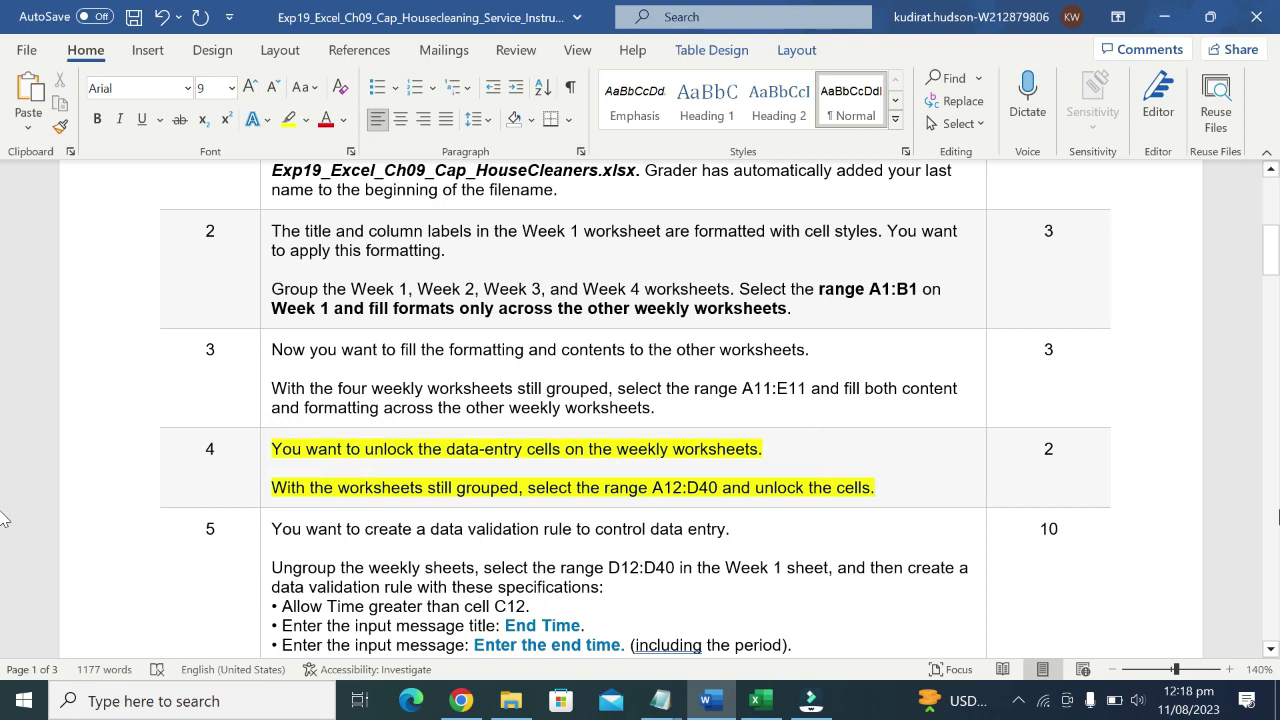
scroll(1048, 514, "down", 1)
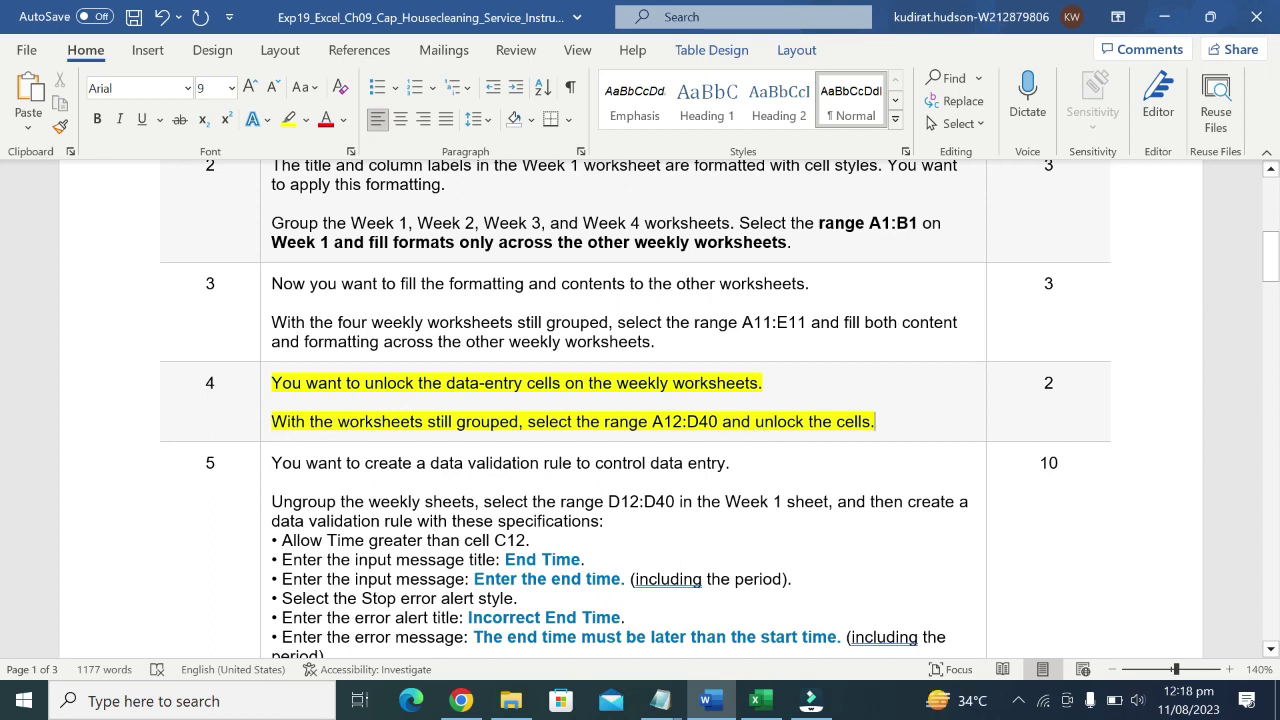
left_click_drag(268, 421, 518, 421)
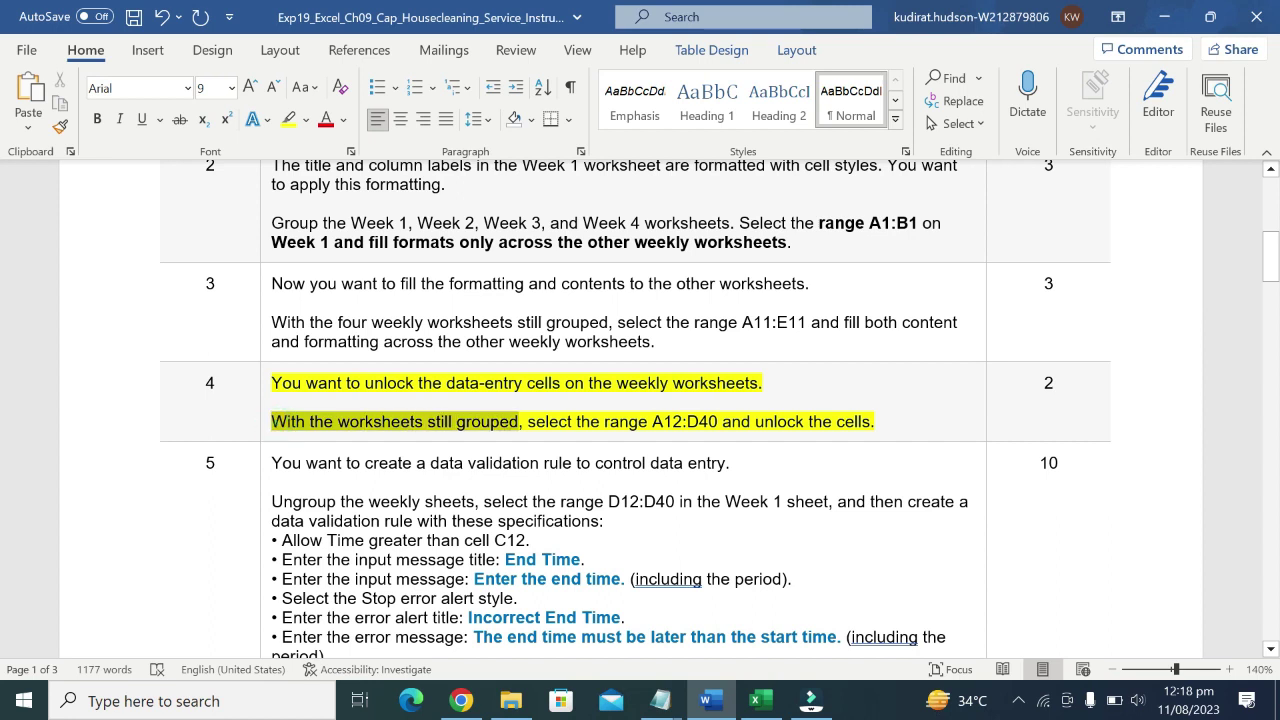
left_click(517, 390)
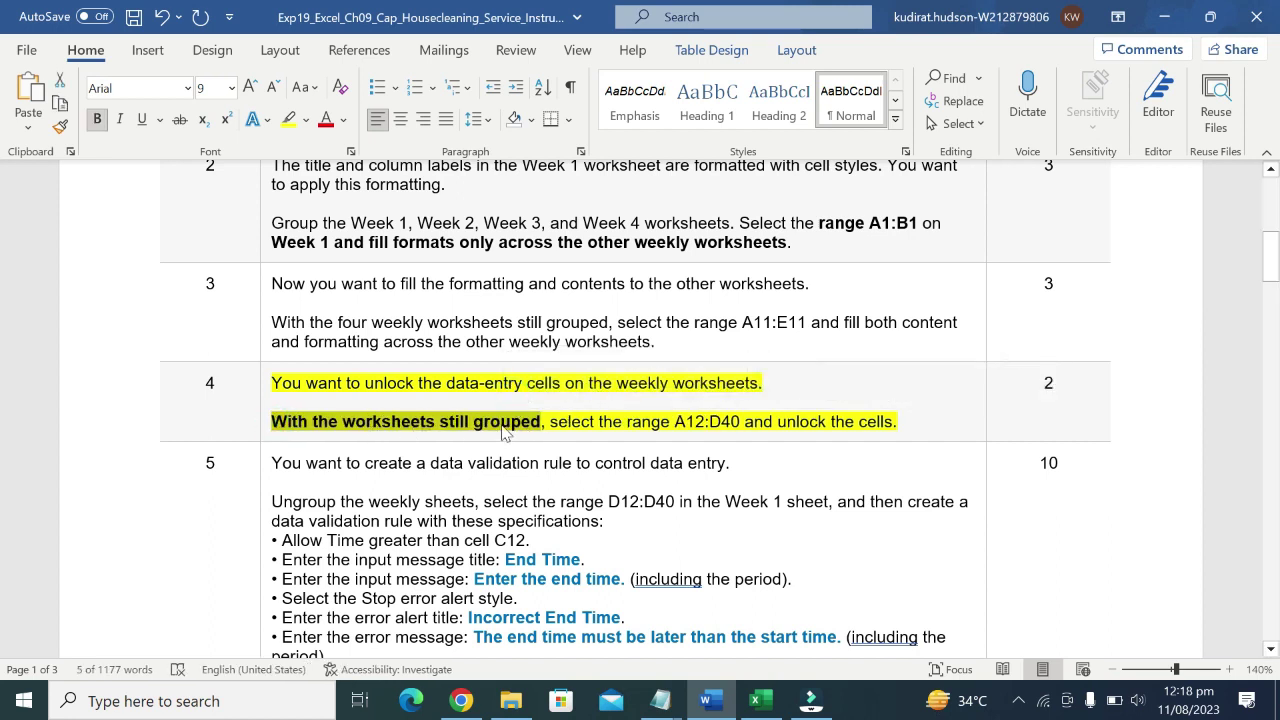
left_click_drag(549, 421, 897, 421)
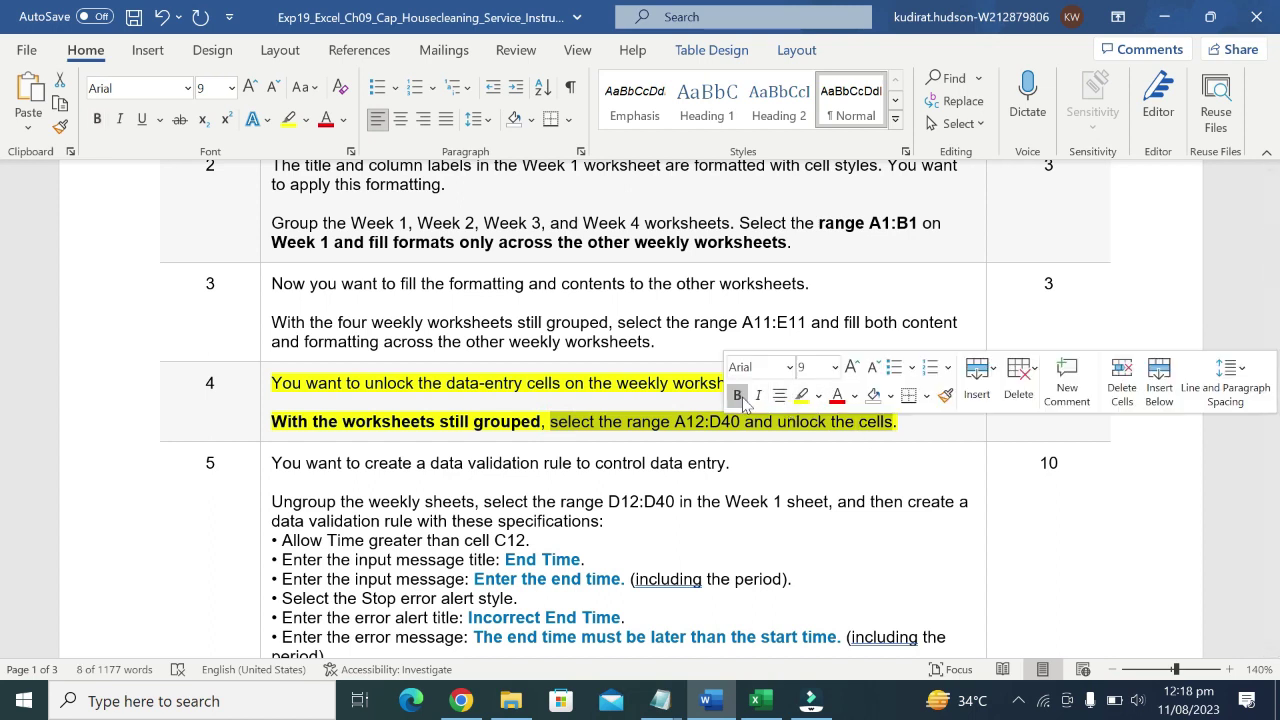
left_click(737, 395)
Set 'unlock the cells' to 12 pt, then return to Excel.
left_click_drag(790, 421, 916, 421)
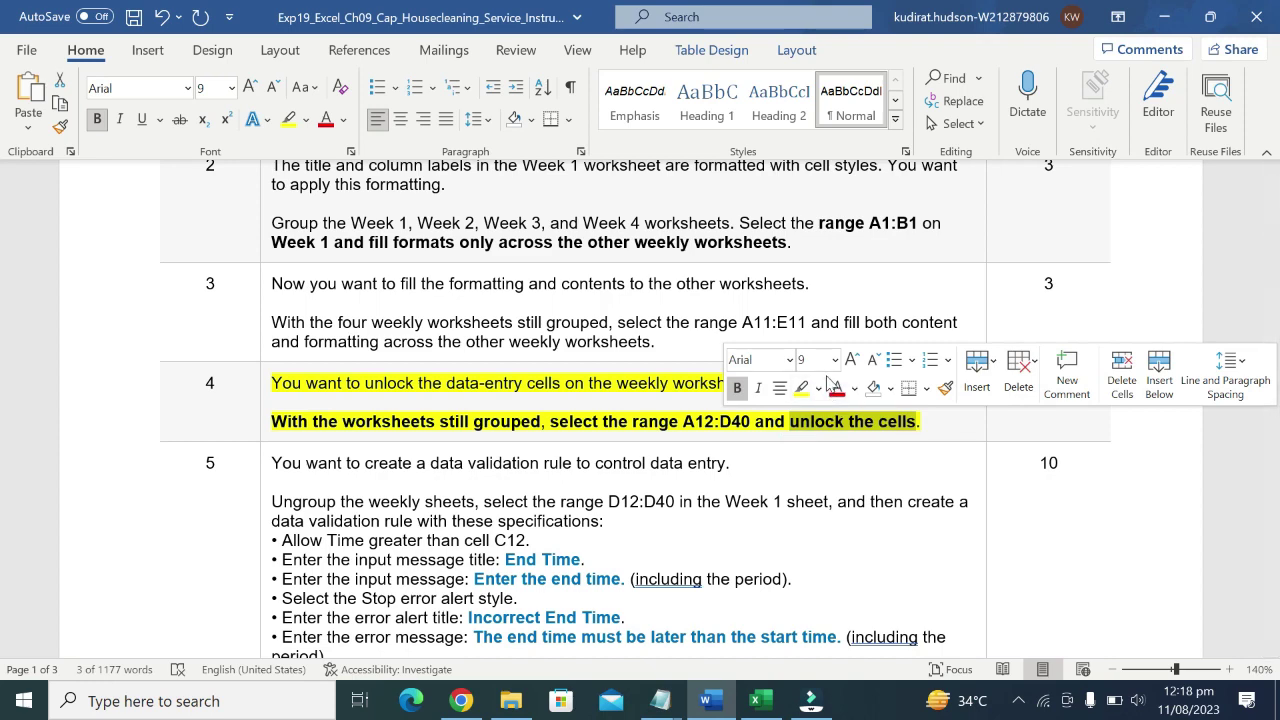
left_click(834, 362)
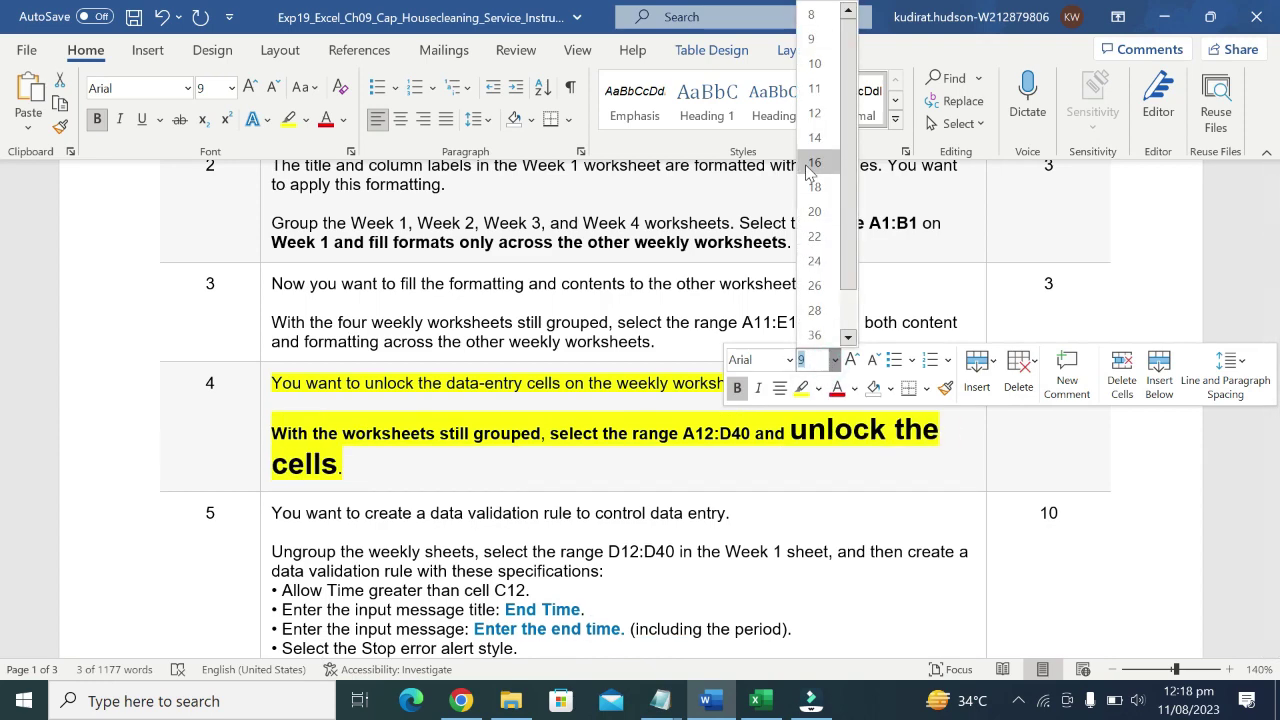
left_click(816, 115)
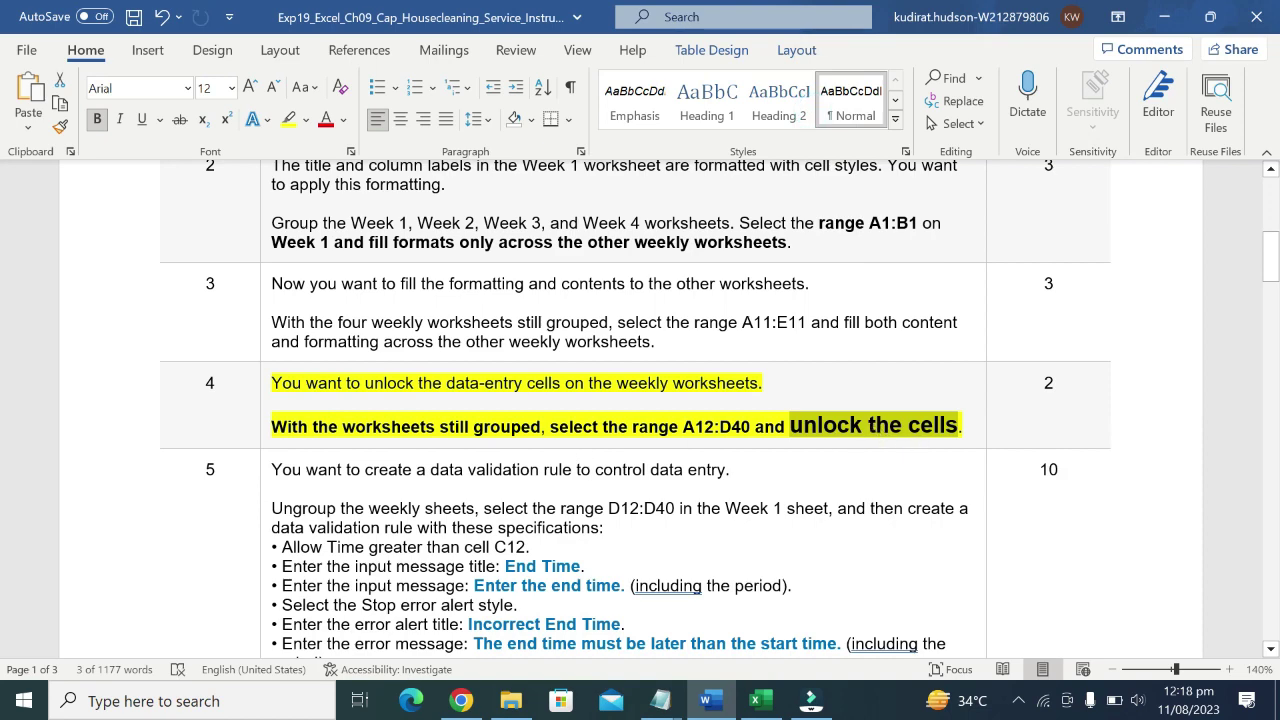
left_click(757, 700)
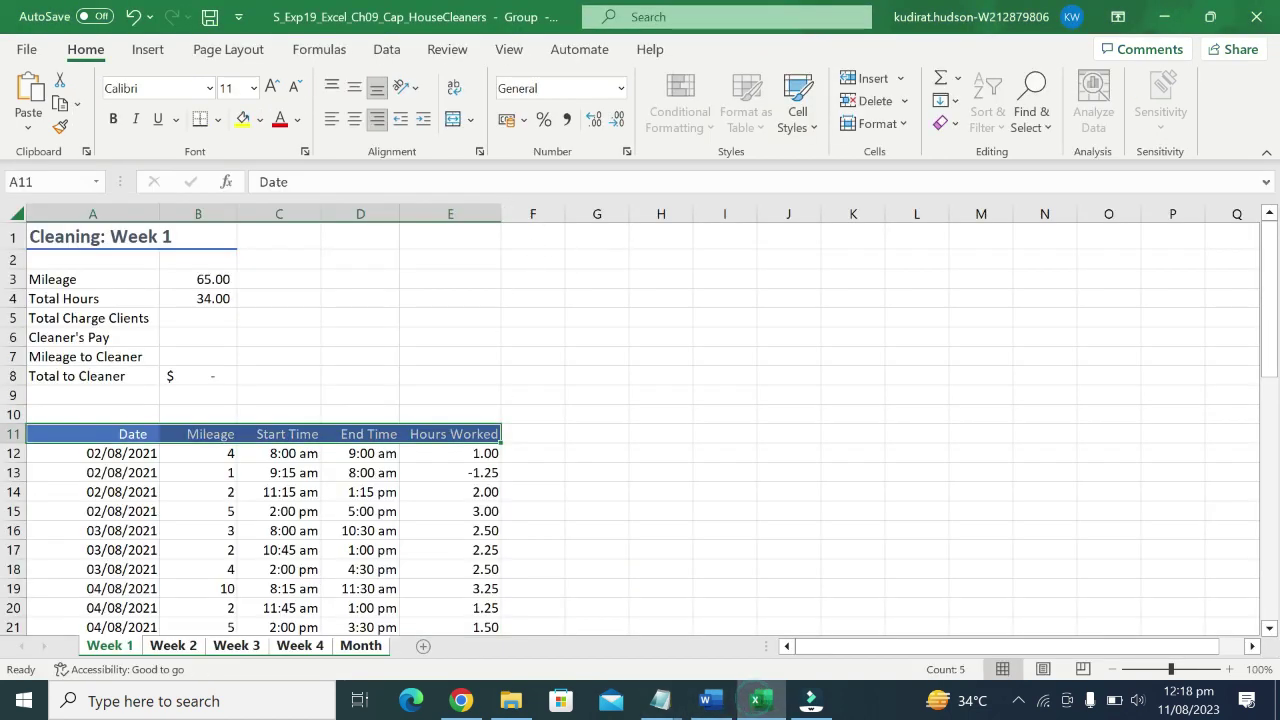
Select Week 1 columns A through D from row 12 downward, checking the Word instructions.
left_click(707, 700)
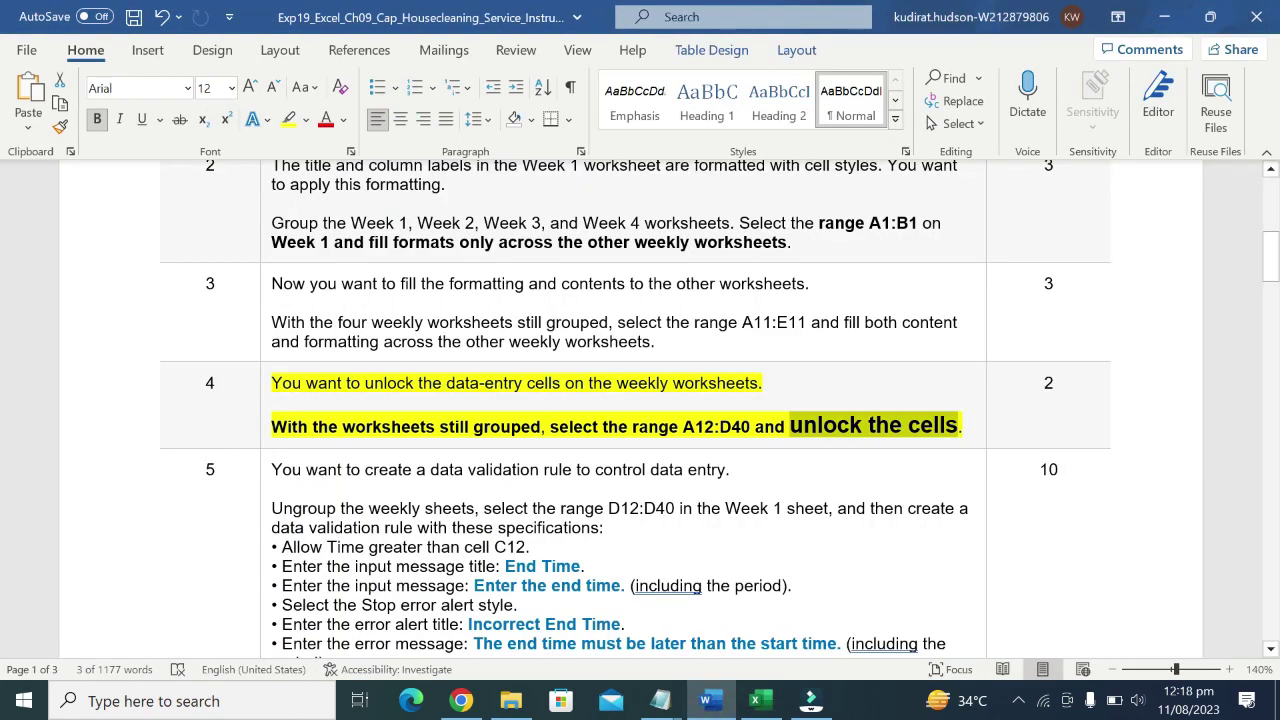
left_click(757, 700)
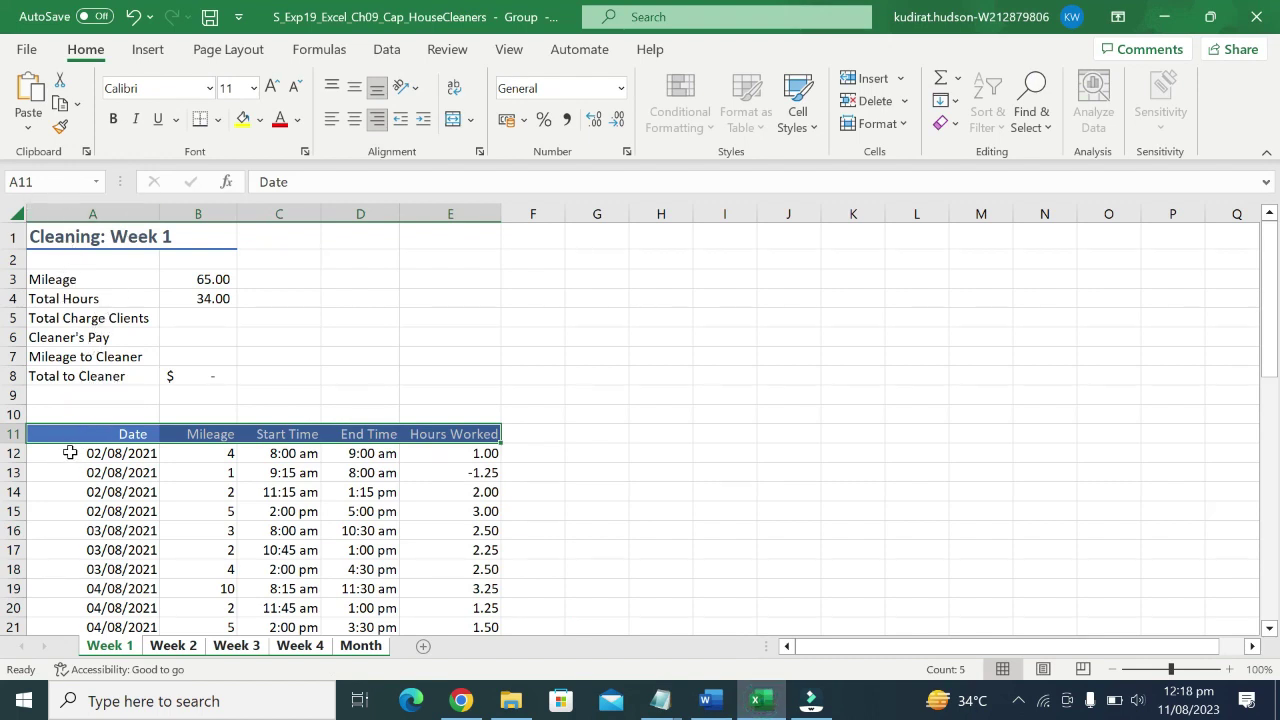
mouse_move(72, 452)
left_mouse_down()
mouse_move(417, 650)
mouse_move(458, 497)
mouse_move(481, 469)
left_mouse_up()
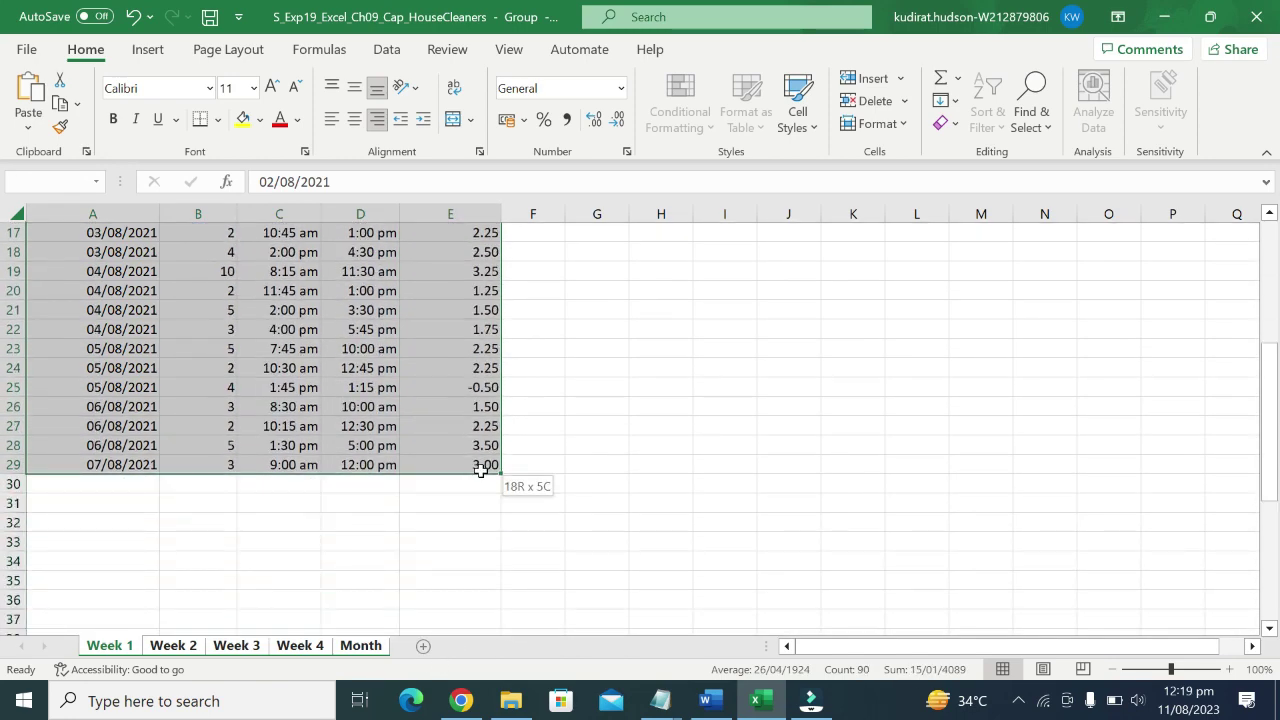
left_click_drag(414, 465, 386, 464)
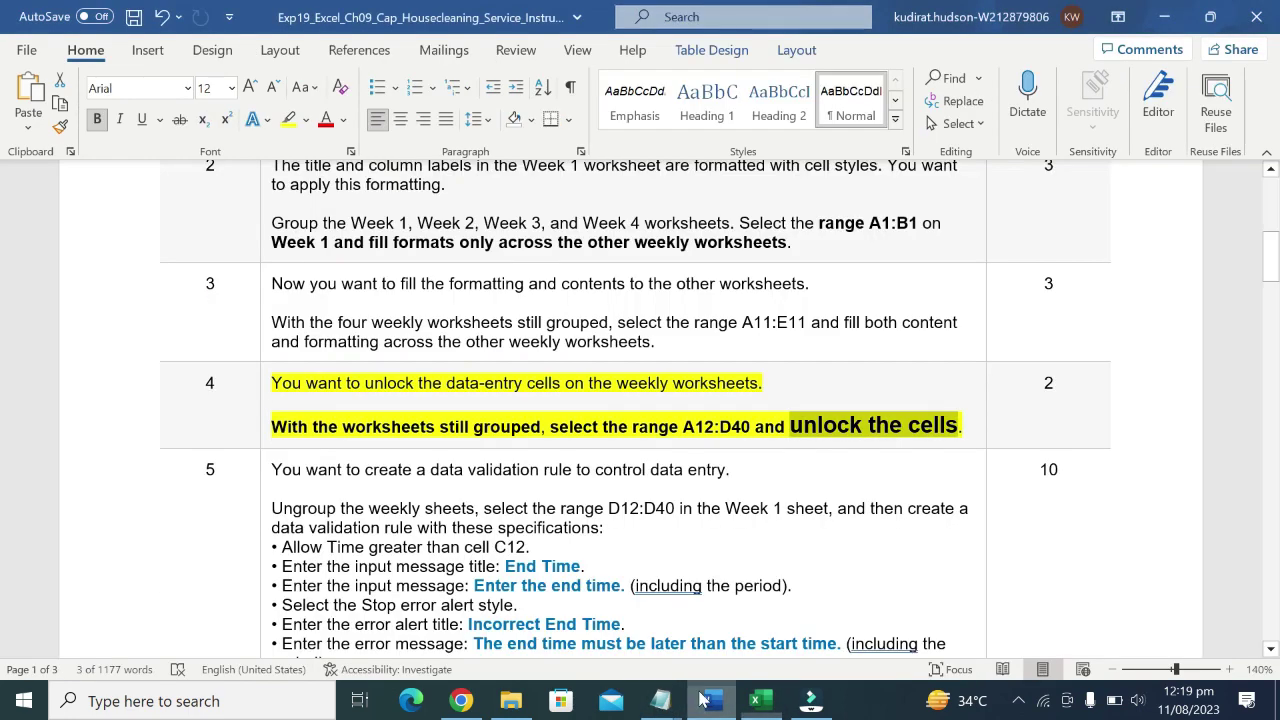
left_click(705, 700)
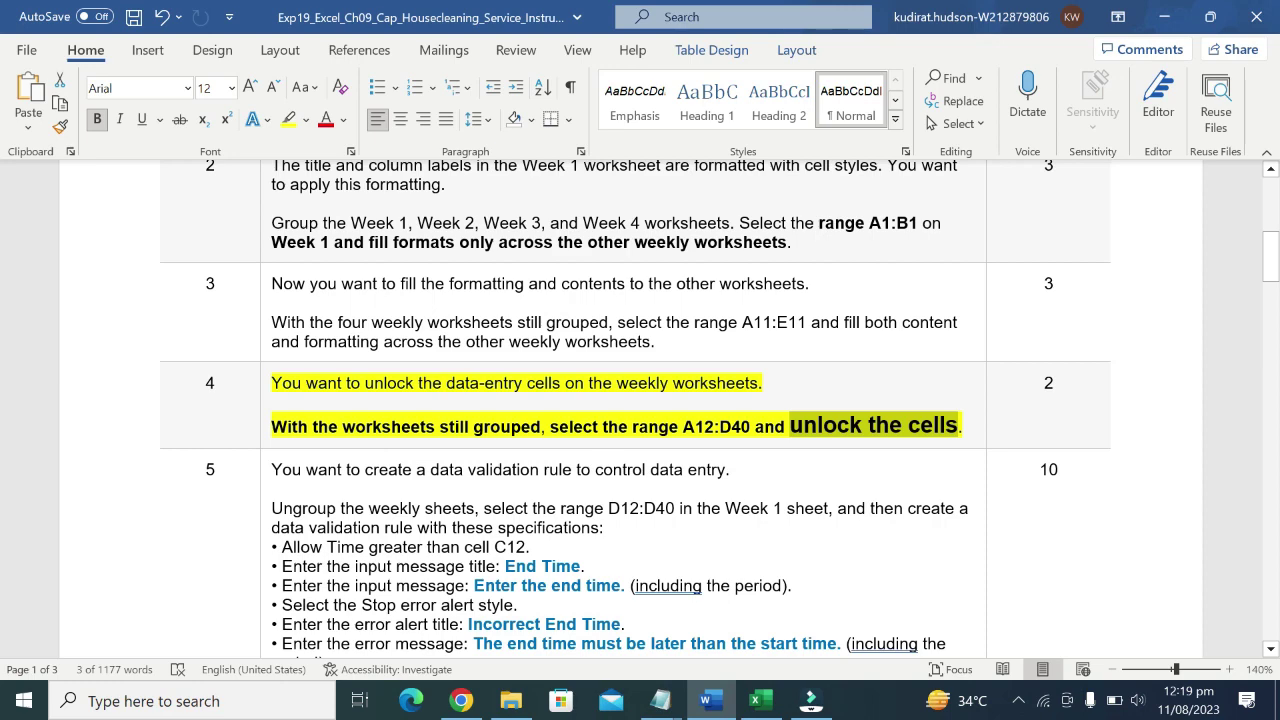
left_click(760, 700)
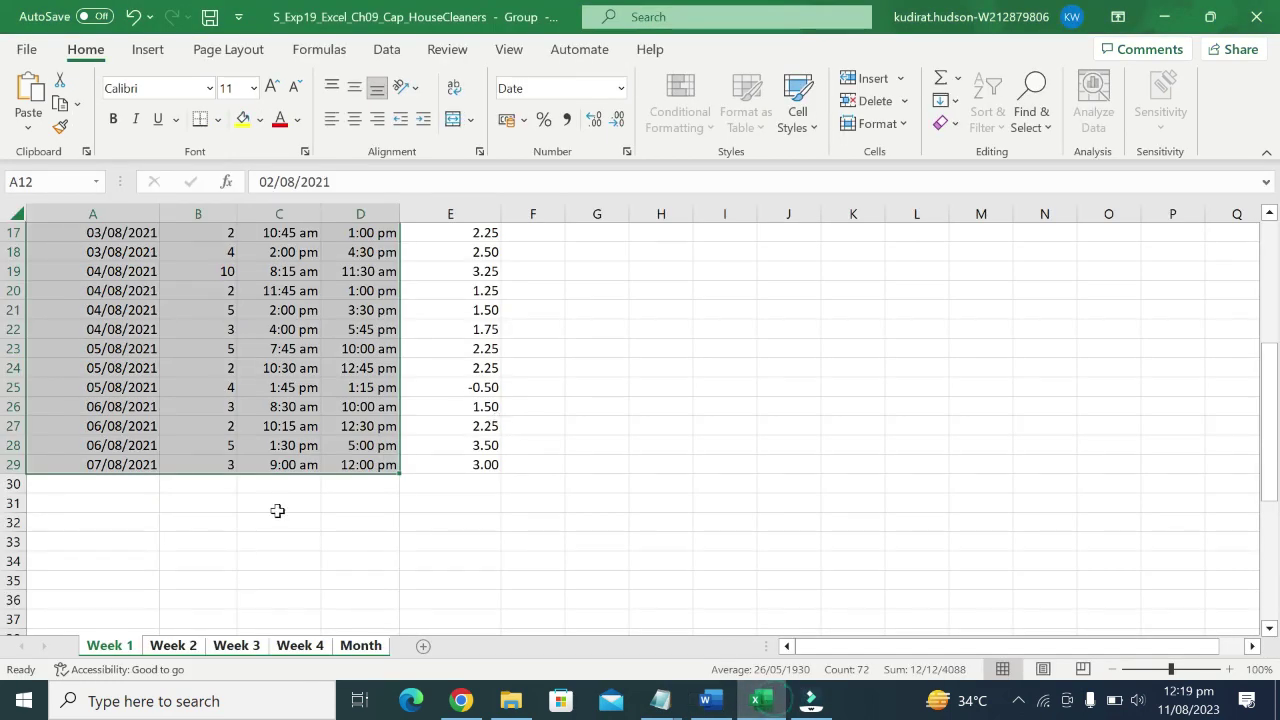
mouse_move(375, 468)
left_mouse_down()
mouse_move(373, 625)
mouse_move(396, 647)
left_mouse_up()
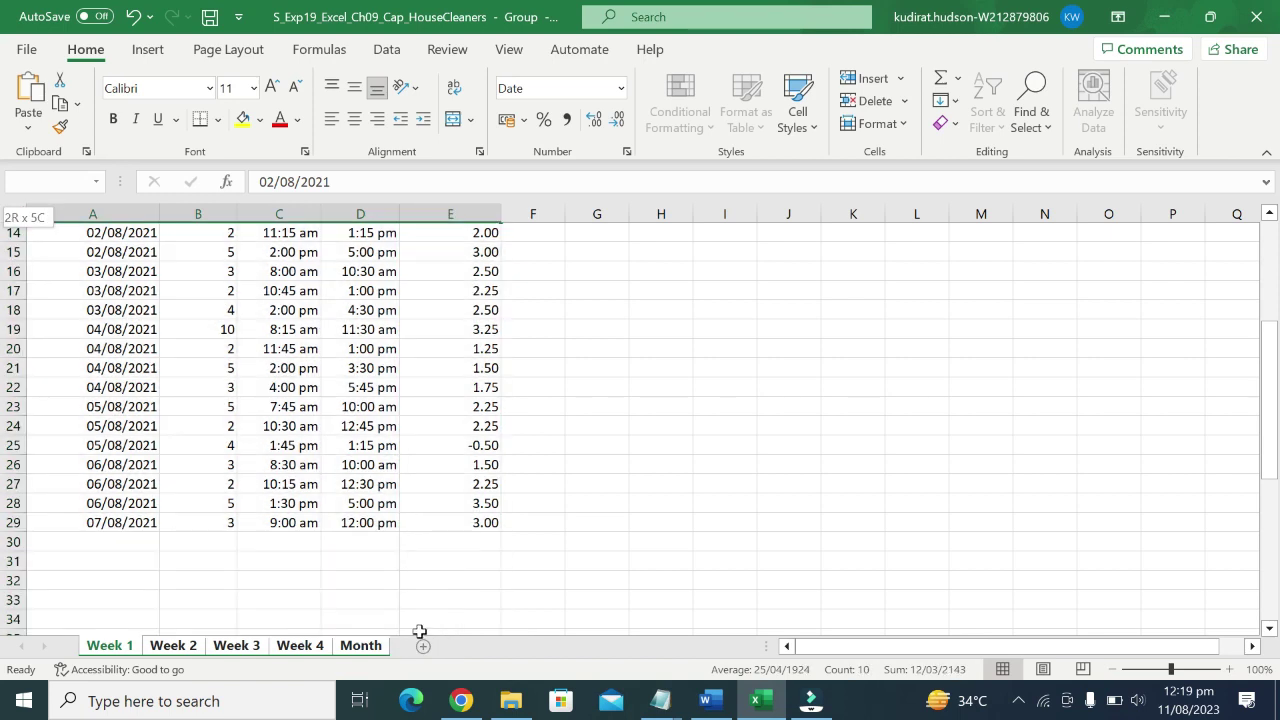
mouse_move(396, 647)
left_mouse_down()
mouse_move(319, 561)
mouse_move(362, 583)
left_mouse_up()
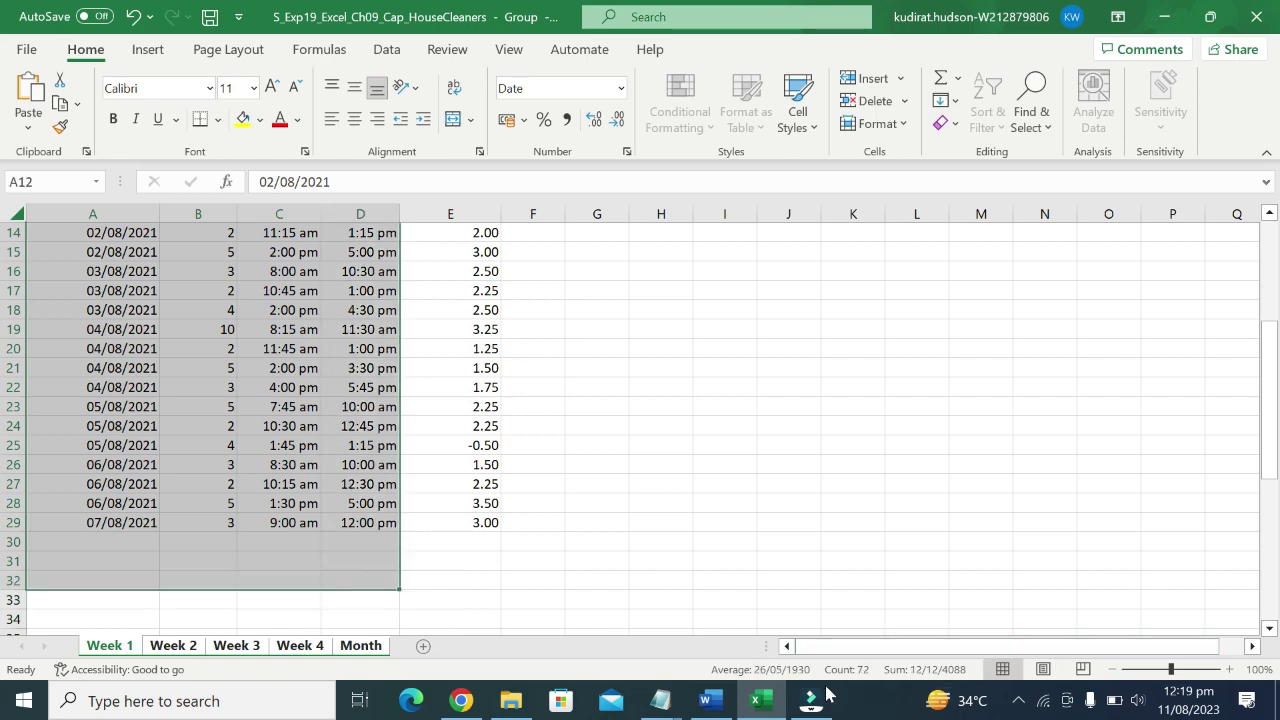
left_click(710, 700)
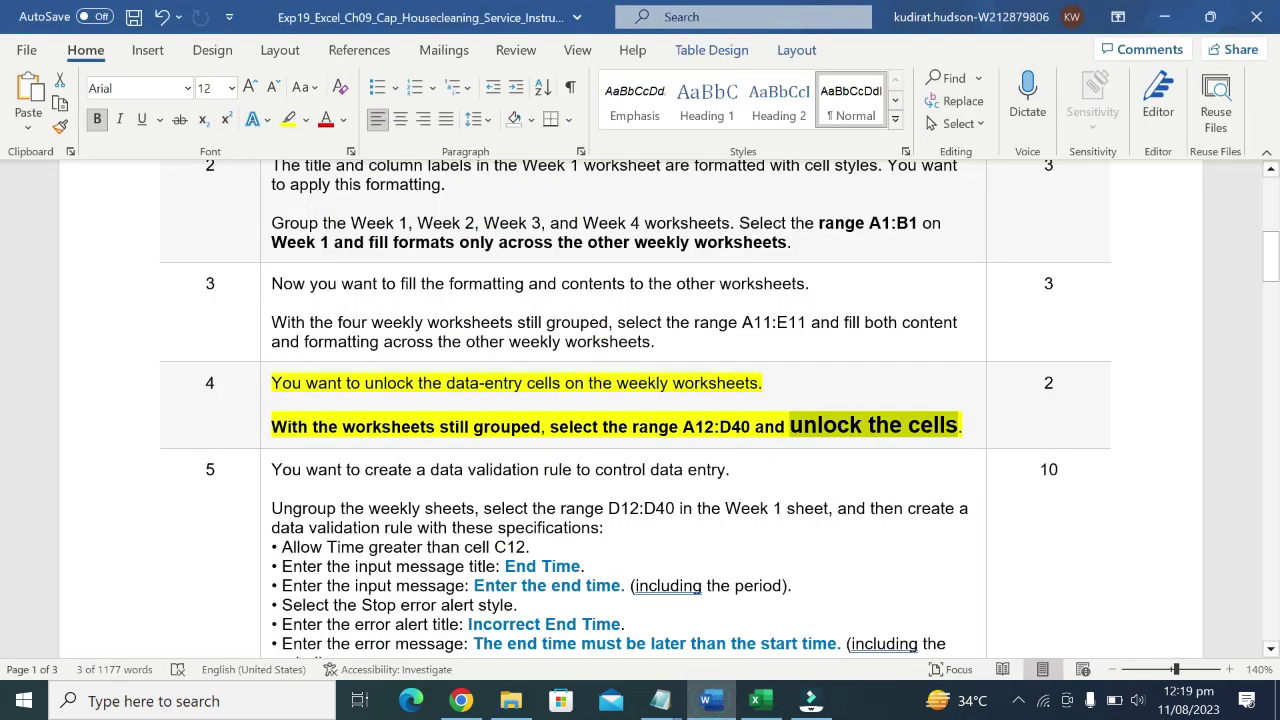
Select A12:D40 on Excel's Week 1 sheet through the Name Box, then return to Word.
left_click_drag(683, 427, 752, 430)
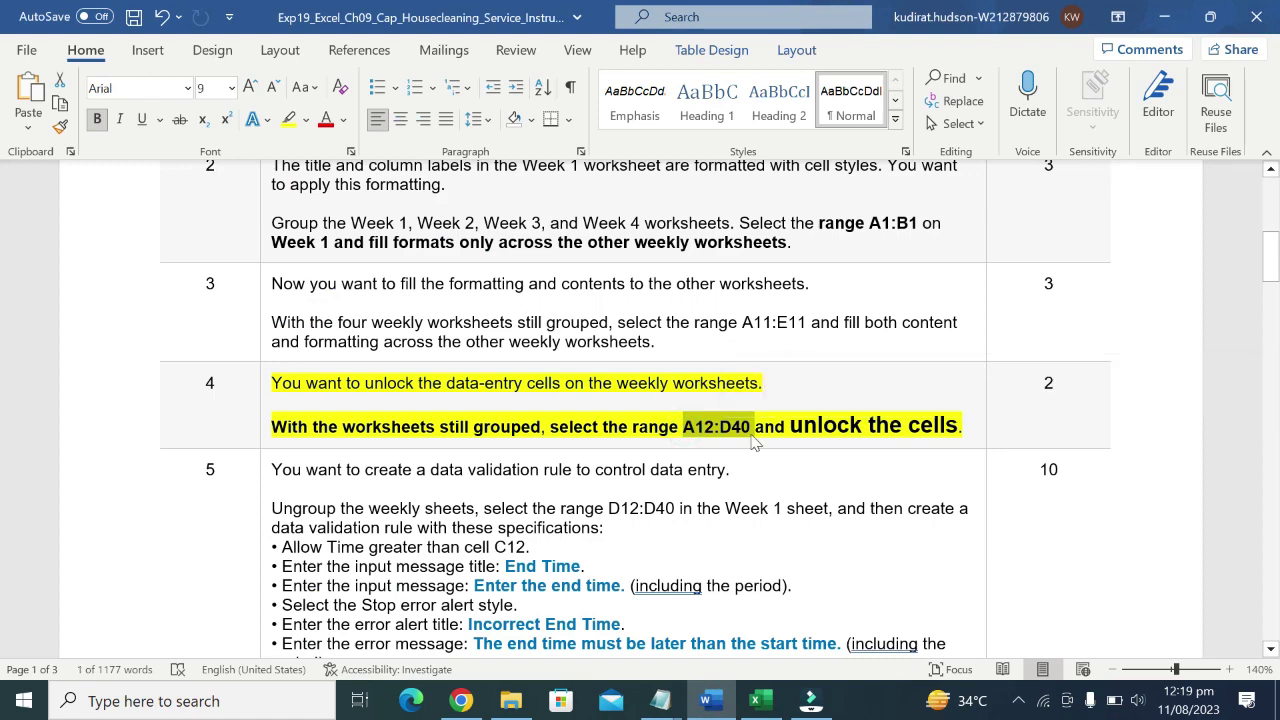
left_click(760, 700)
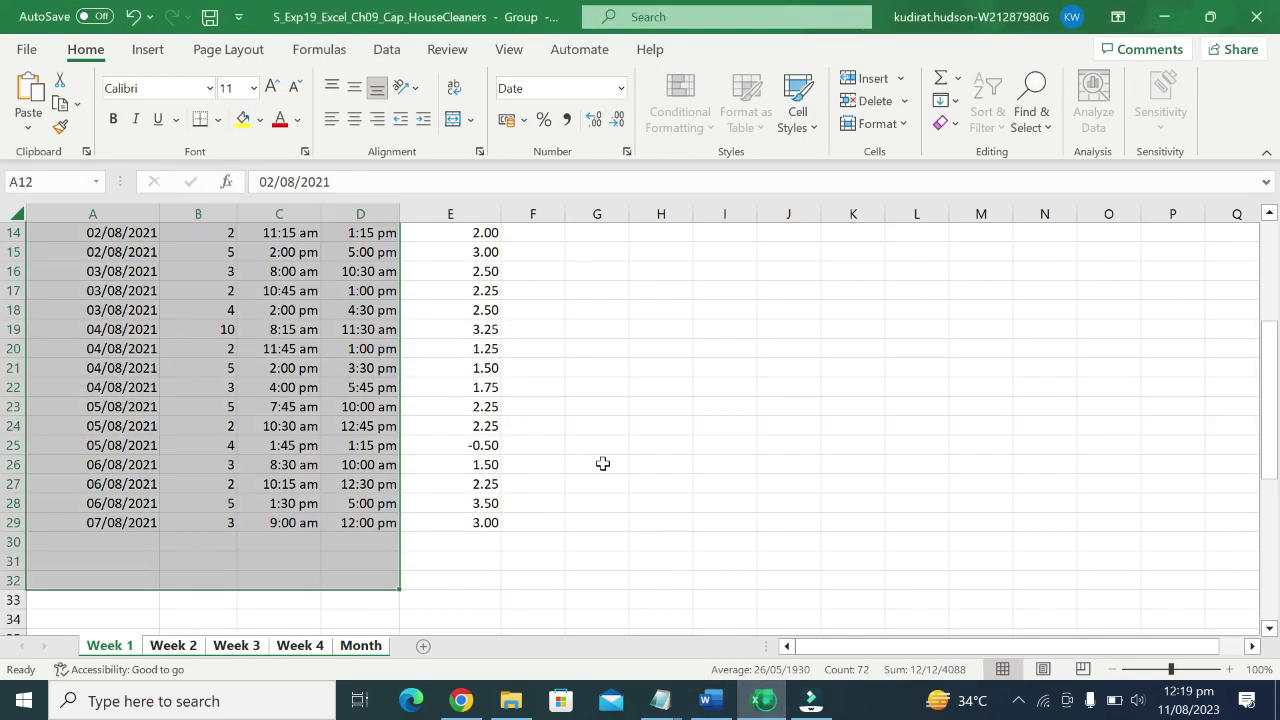
left_click(22, 181)
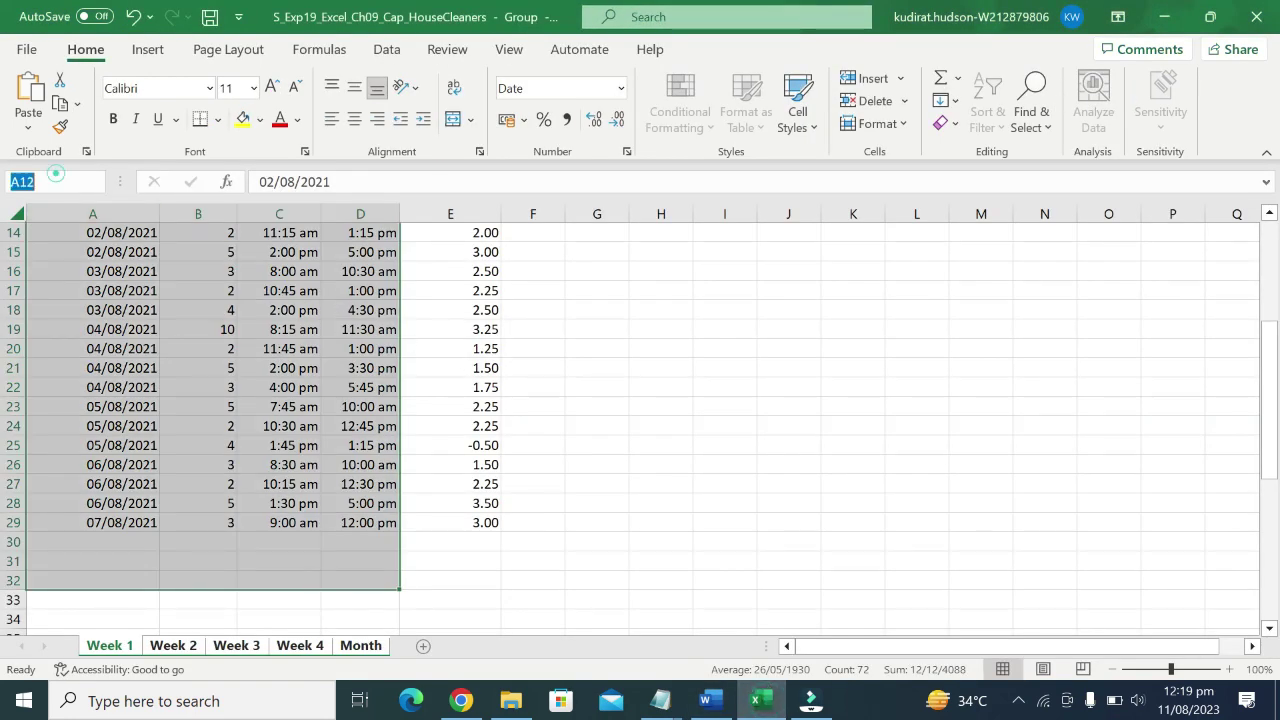
type("A12:D40")
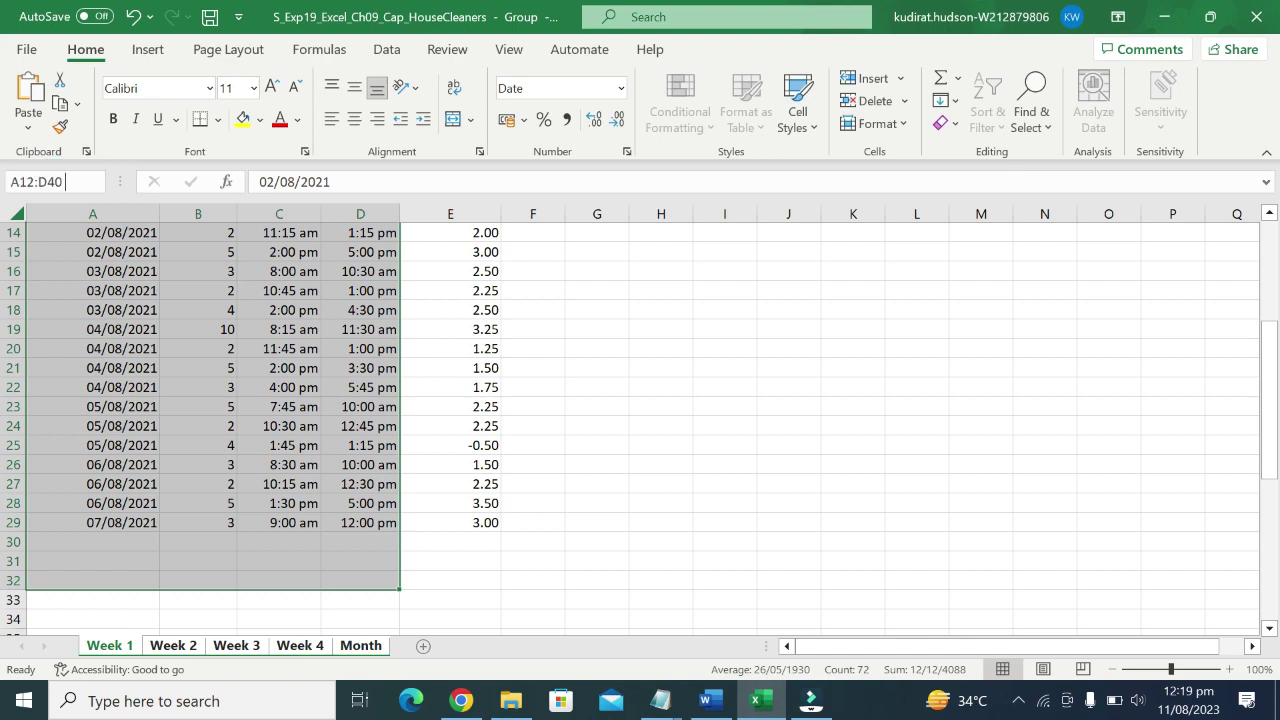
key("Return")
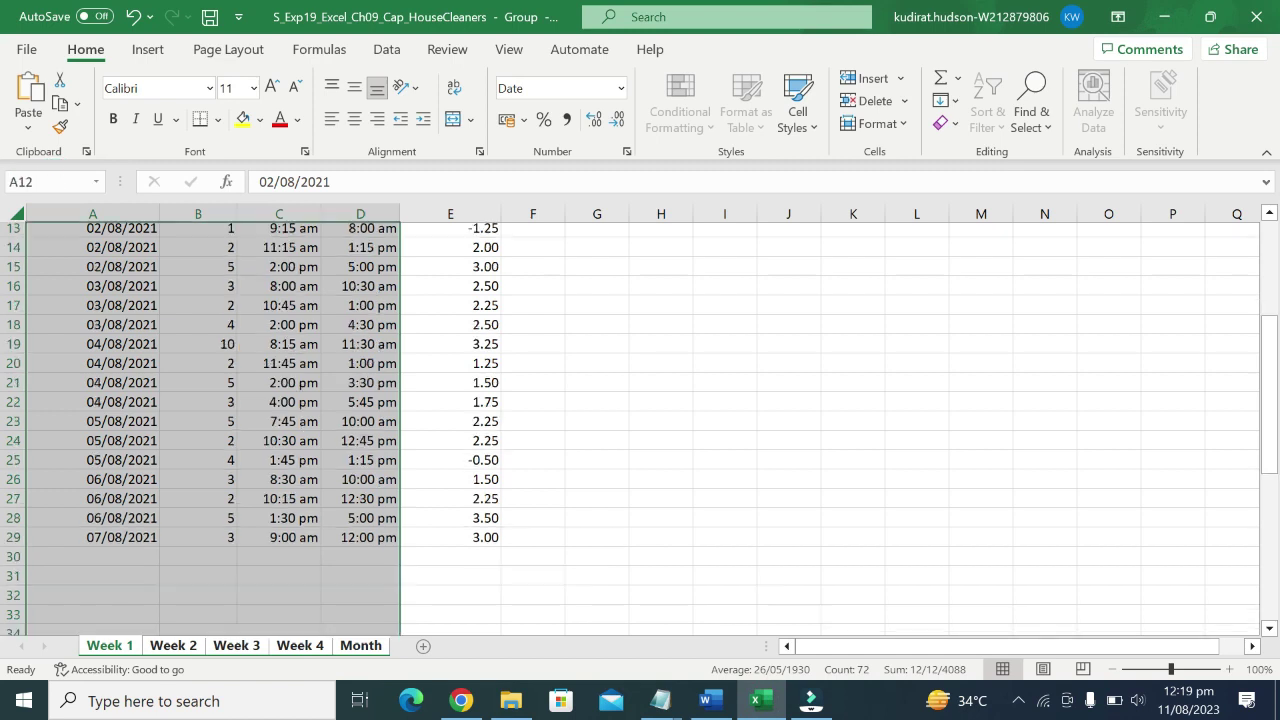
scroll(886, 449, "down", 6)
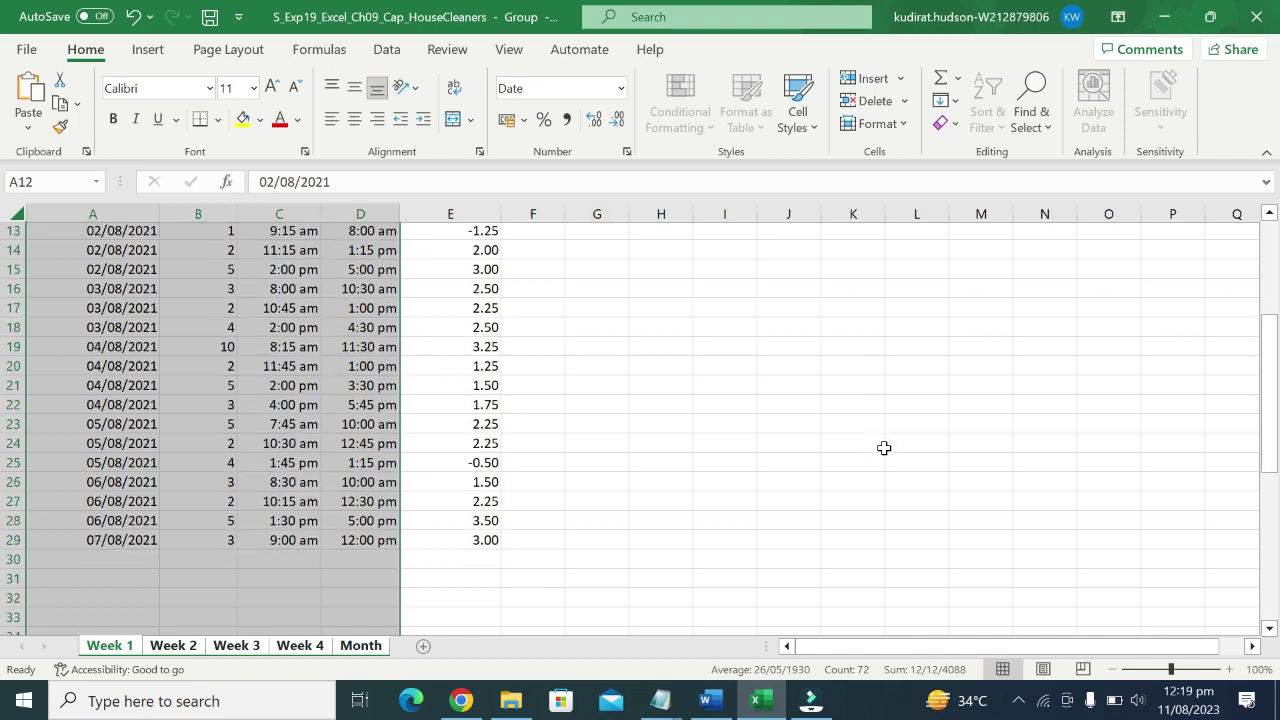
scroll(887, 440, "up", 4)
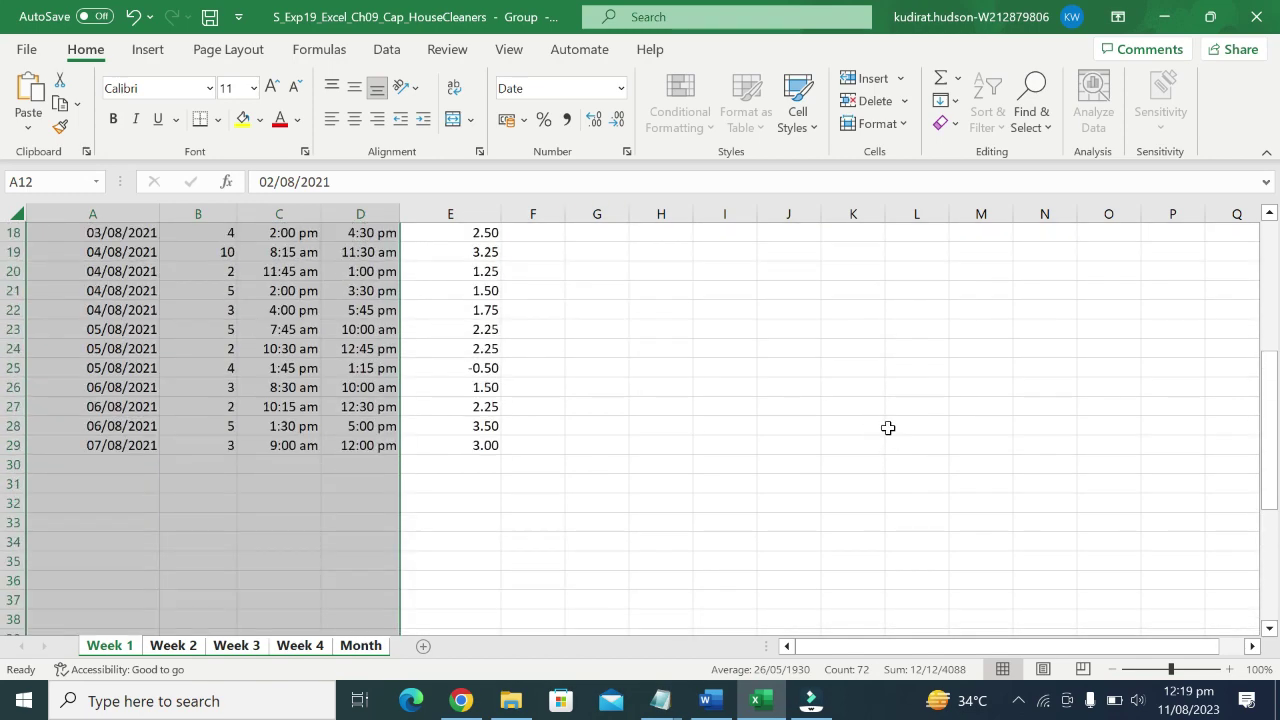
scroll(888, 428, "up", 6)
scroll(866, 423, "down", 1)
scroll(912, 540, "down", 1)
scroll(912, 540, "down", 1)
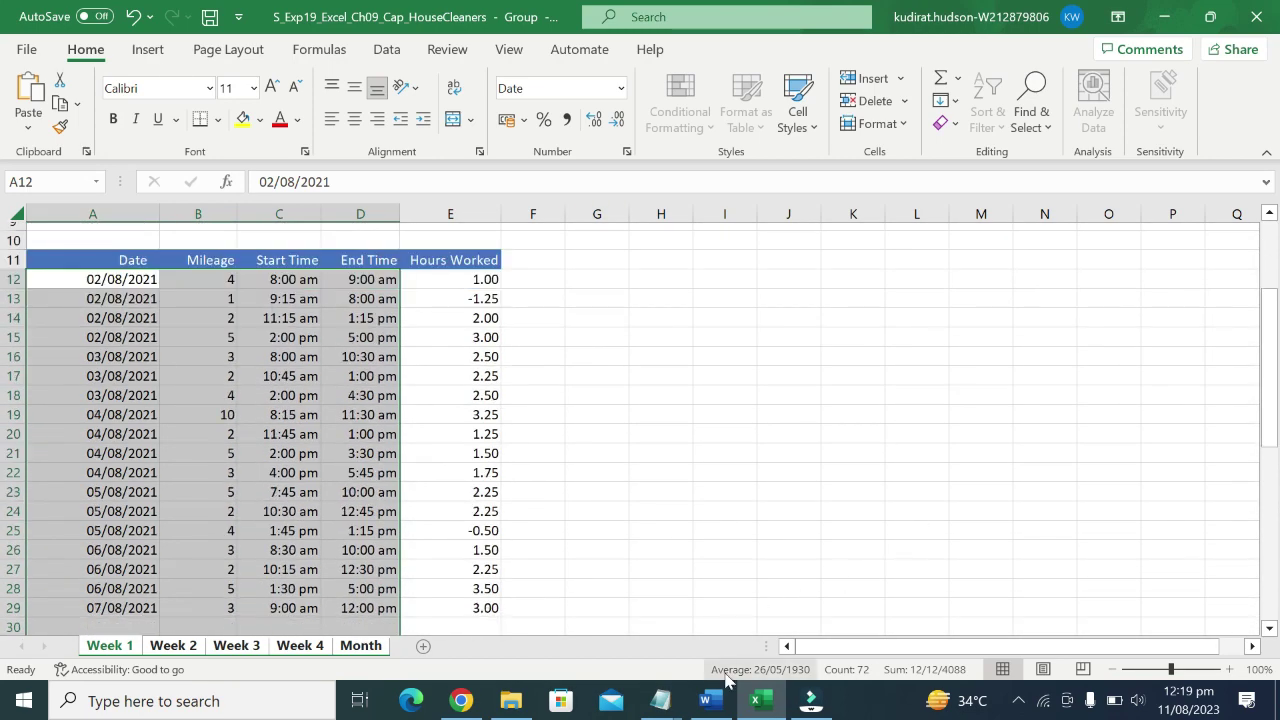
left_click(708, 700)
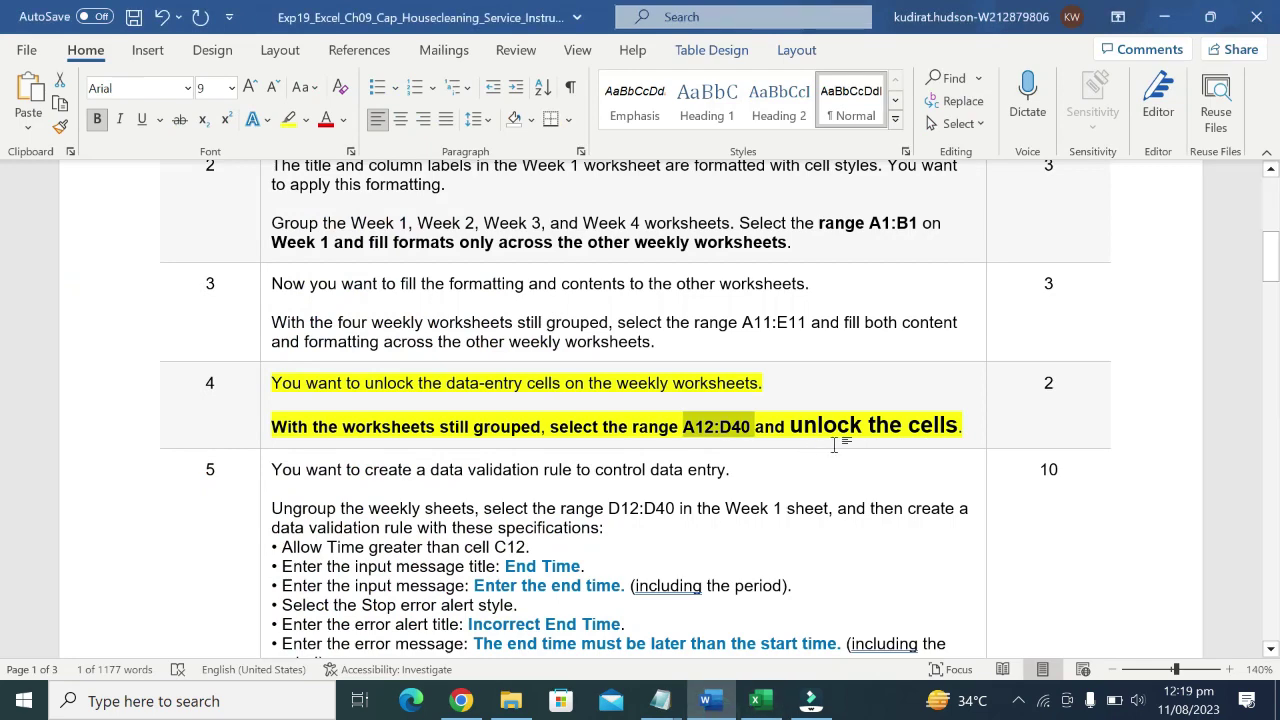
In Excel, look through the Fill, Find & Select and Clear menus, then bring up the Cells group's Format menu.
left_click(760, 700)
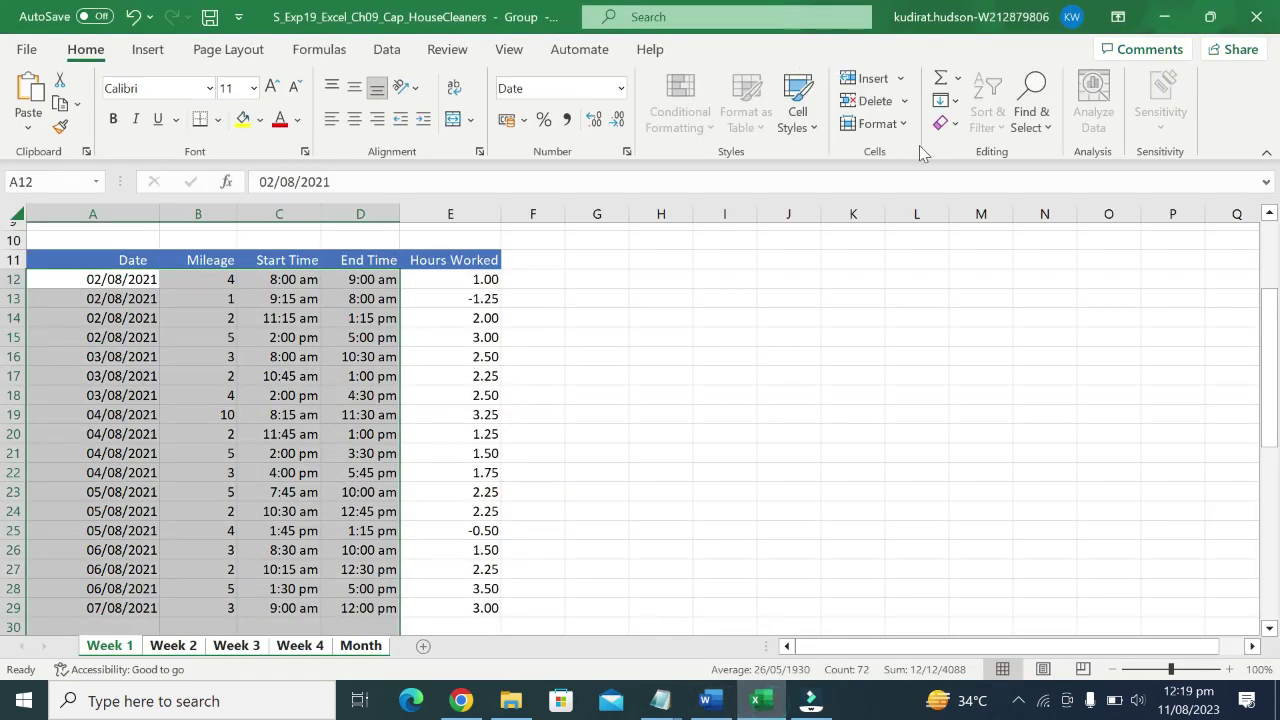
left_click(955, 101)
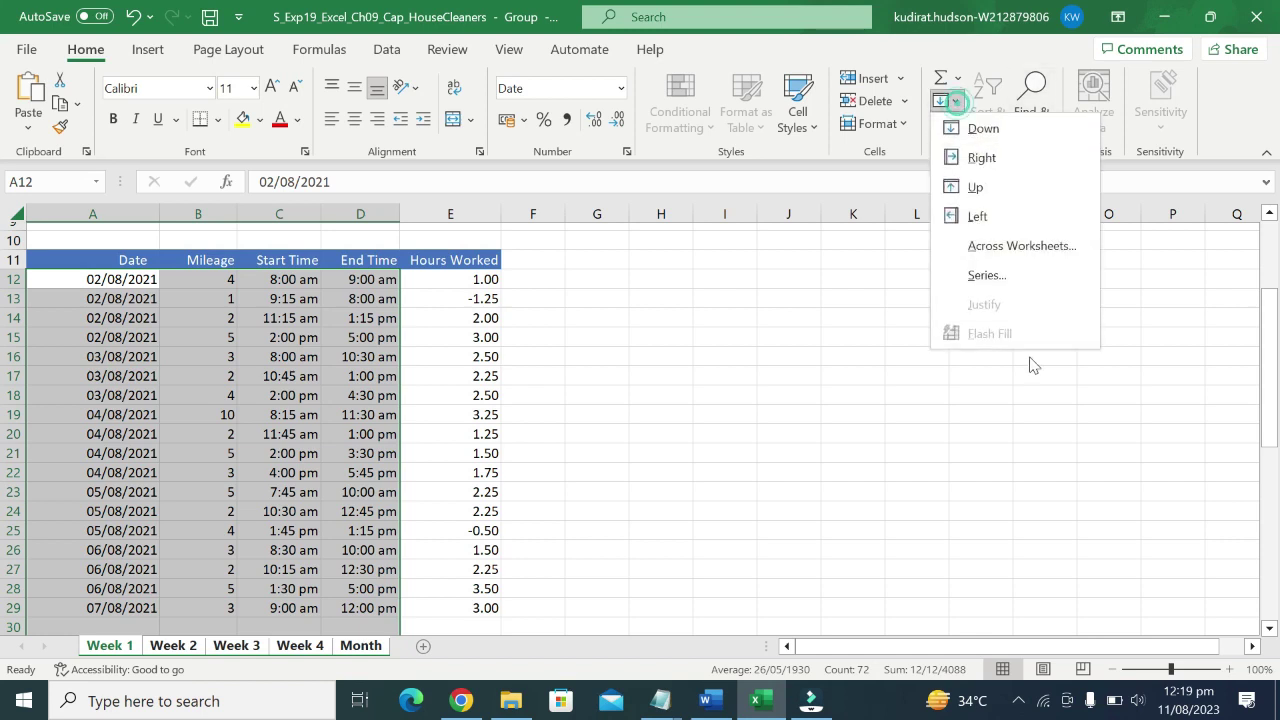
left_click(1157, 161)
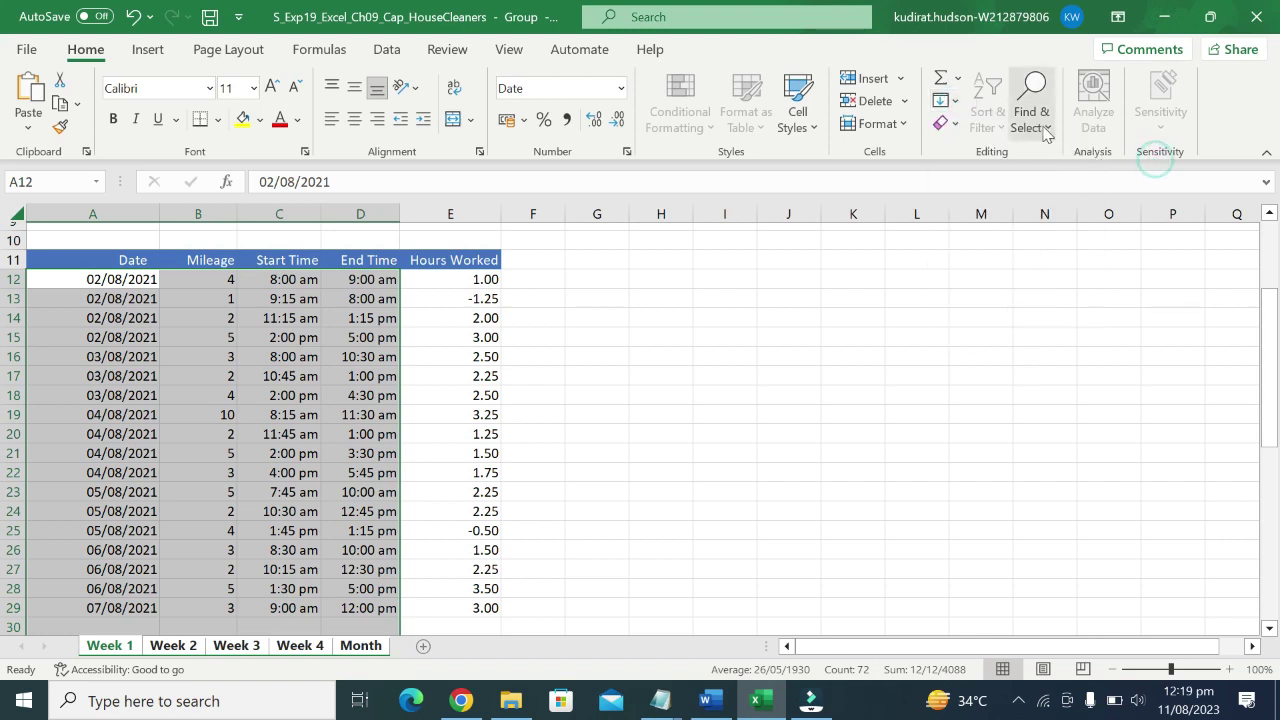
left_click(1032, 118)
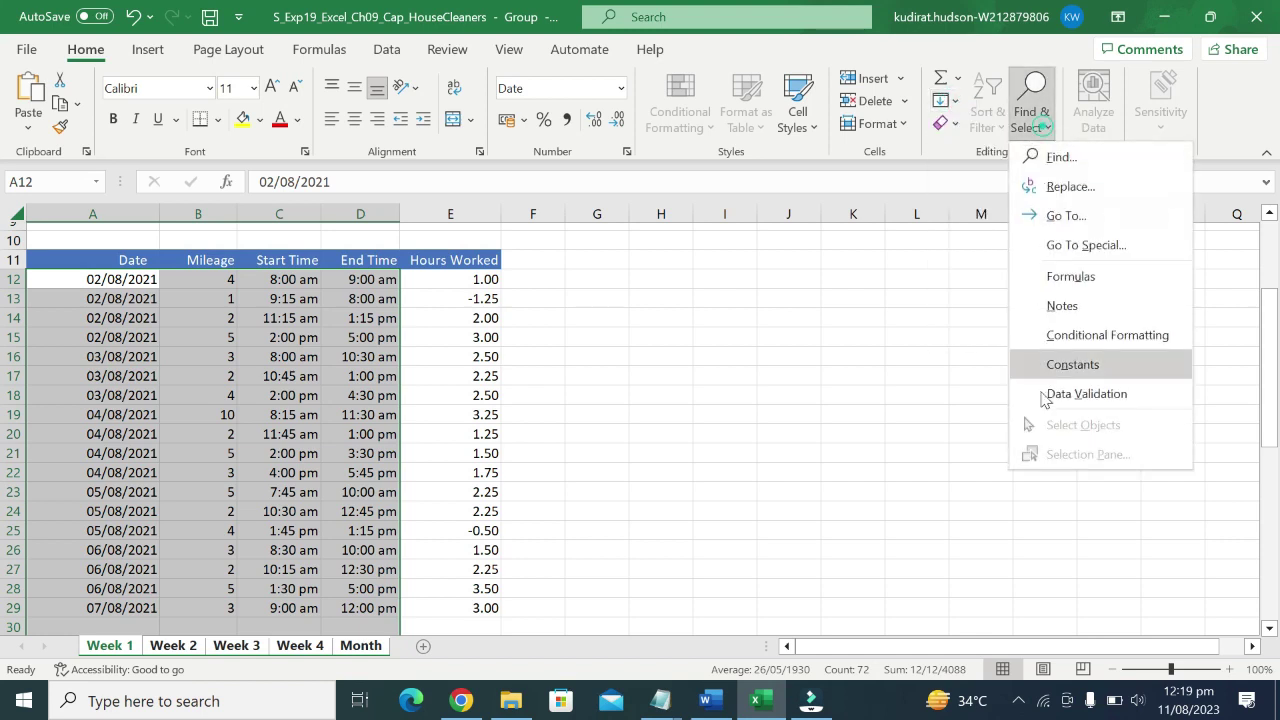
left_click(953, 123)
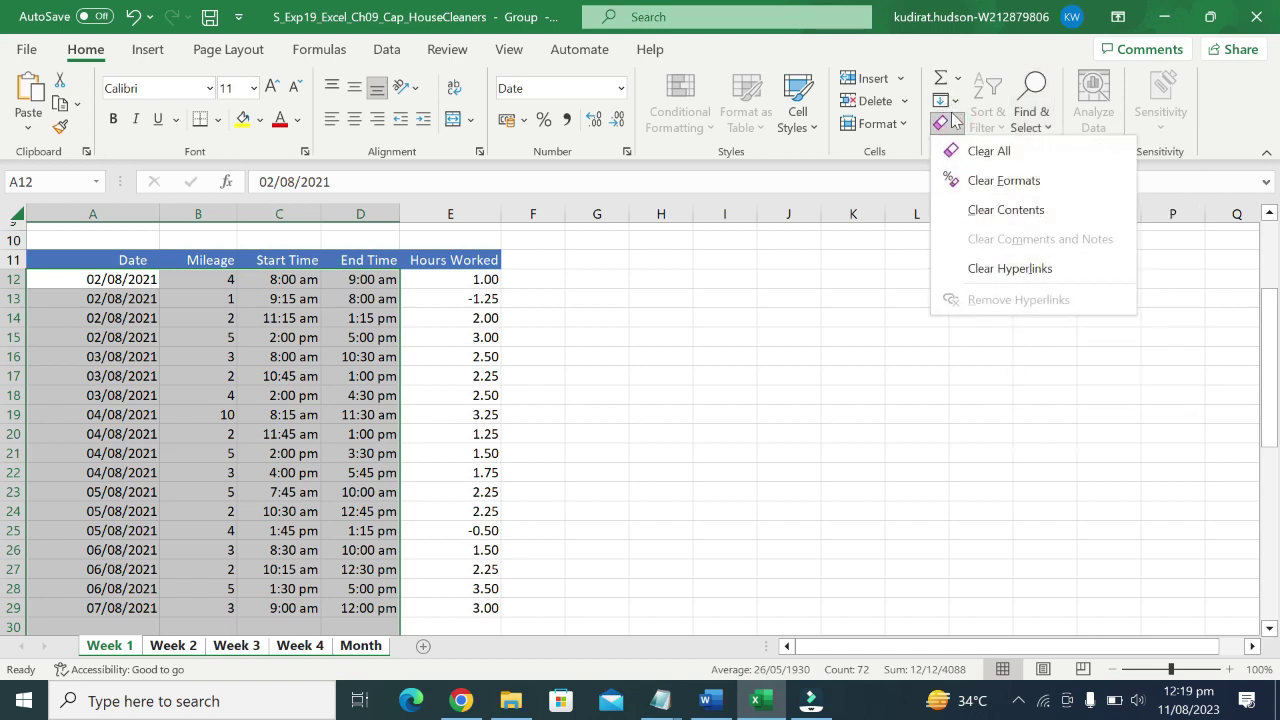
left_click(904, 123)
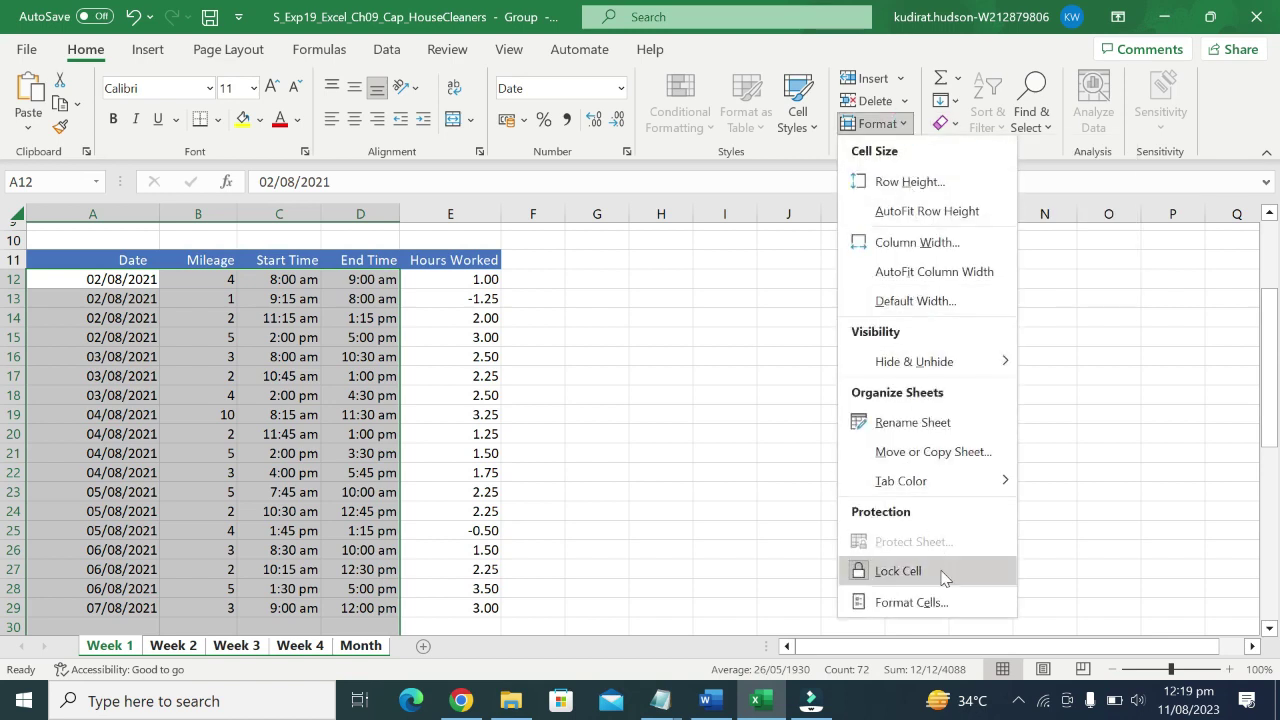
Clear the Locked checkbox in Format Cells > Protection for A12:D40, then scroll down to row 40.
left_click(940, 600)
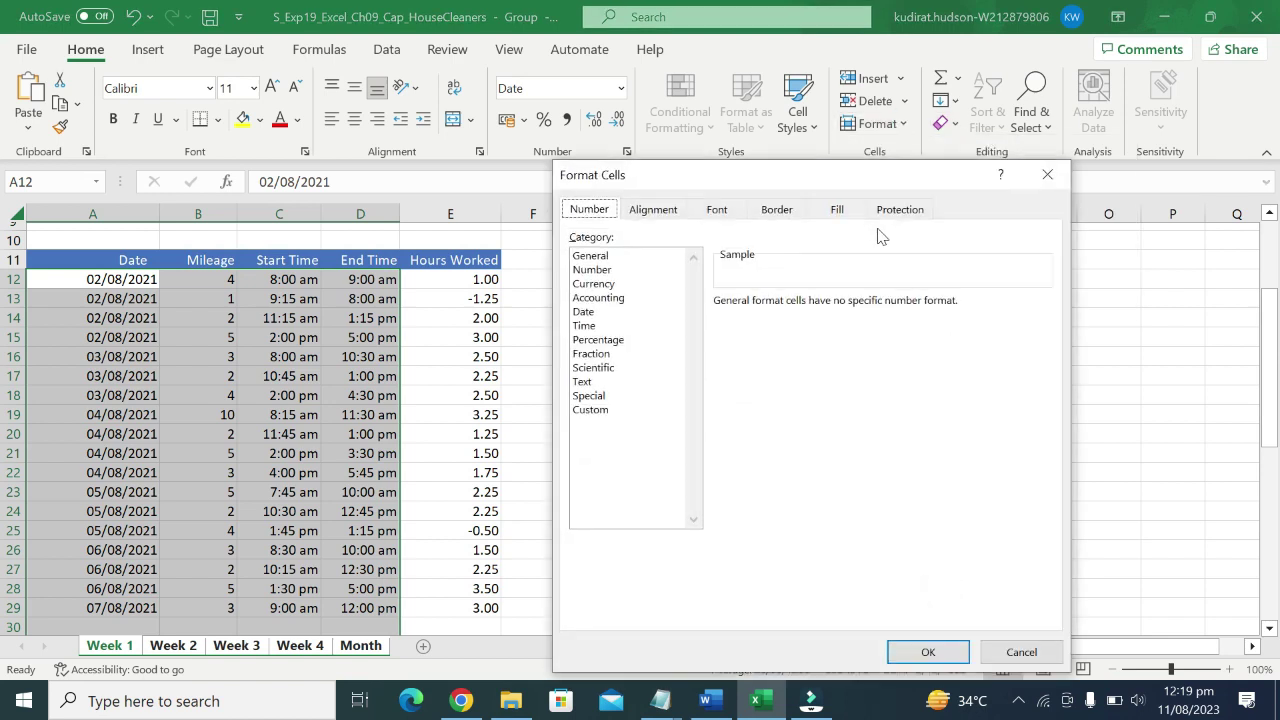
left_click(880, 208)
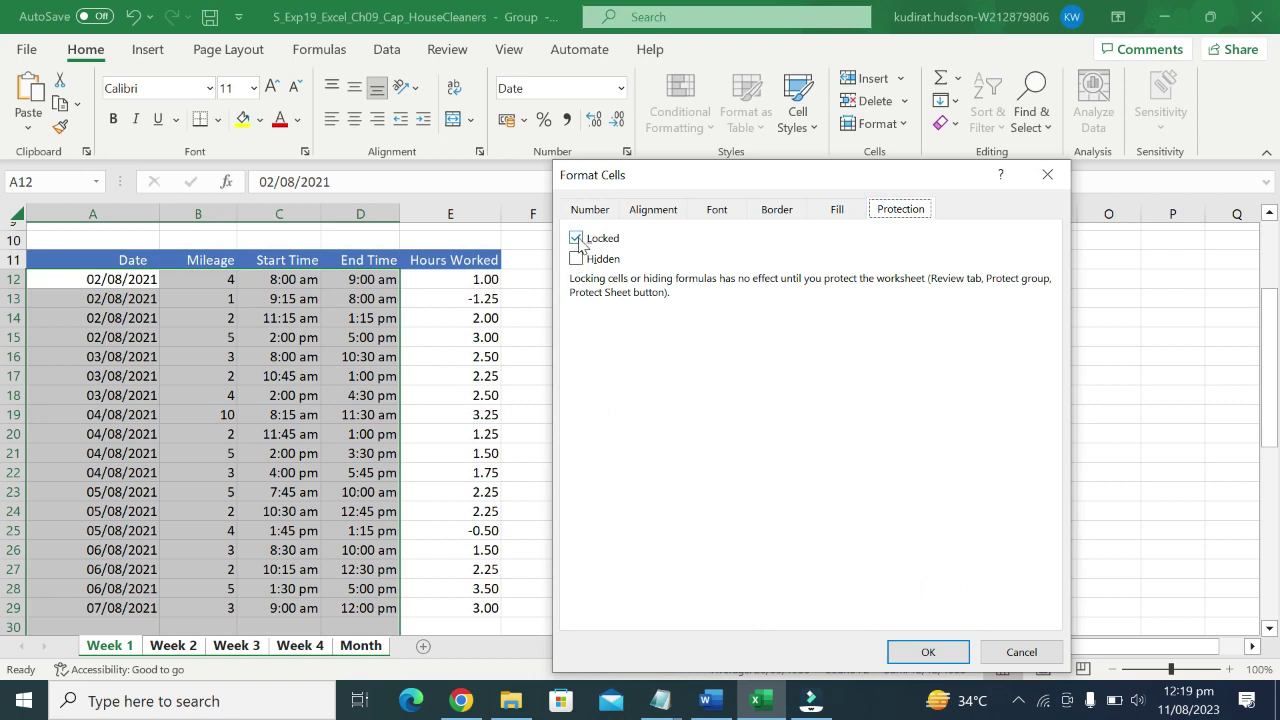
left_click(586, 239)
left_click(928, 651)
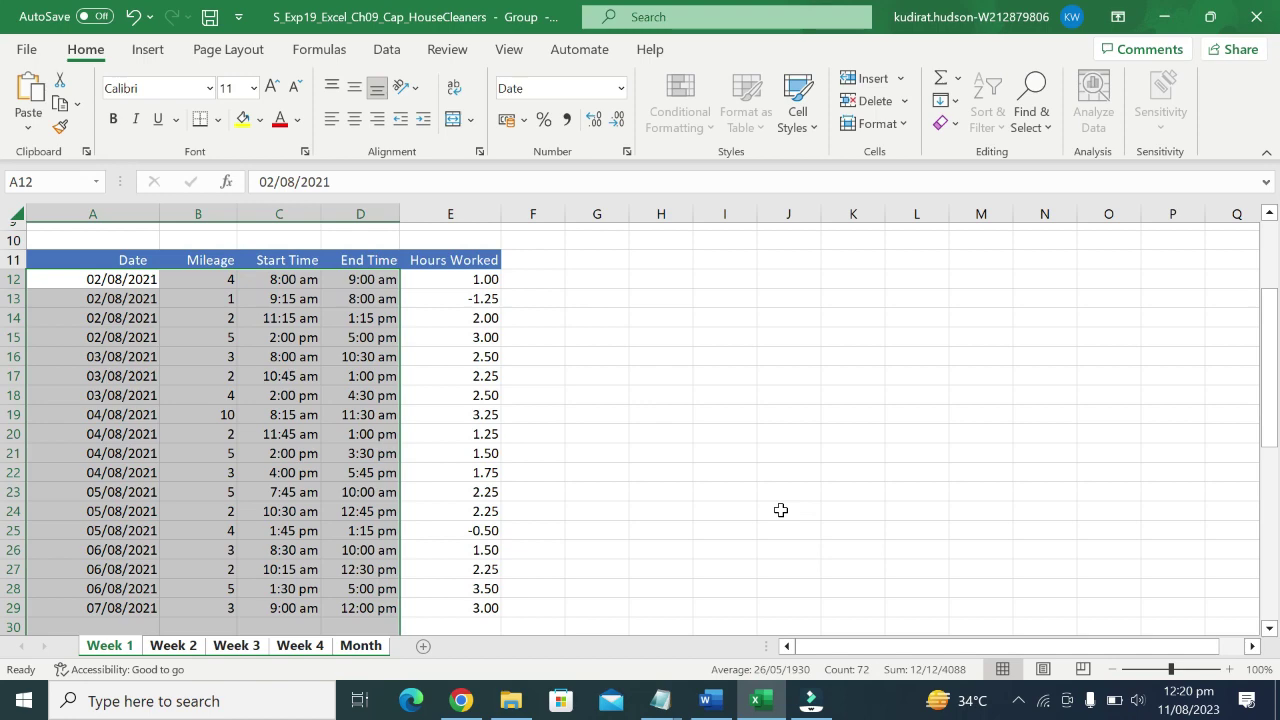
scroll(884, 503, "down", 4)
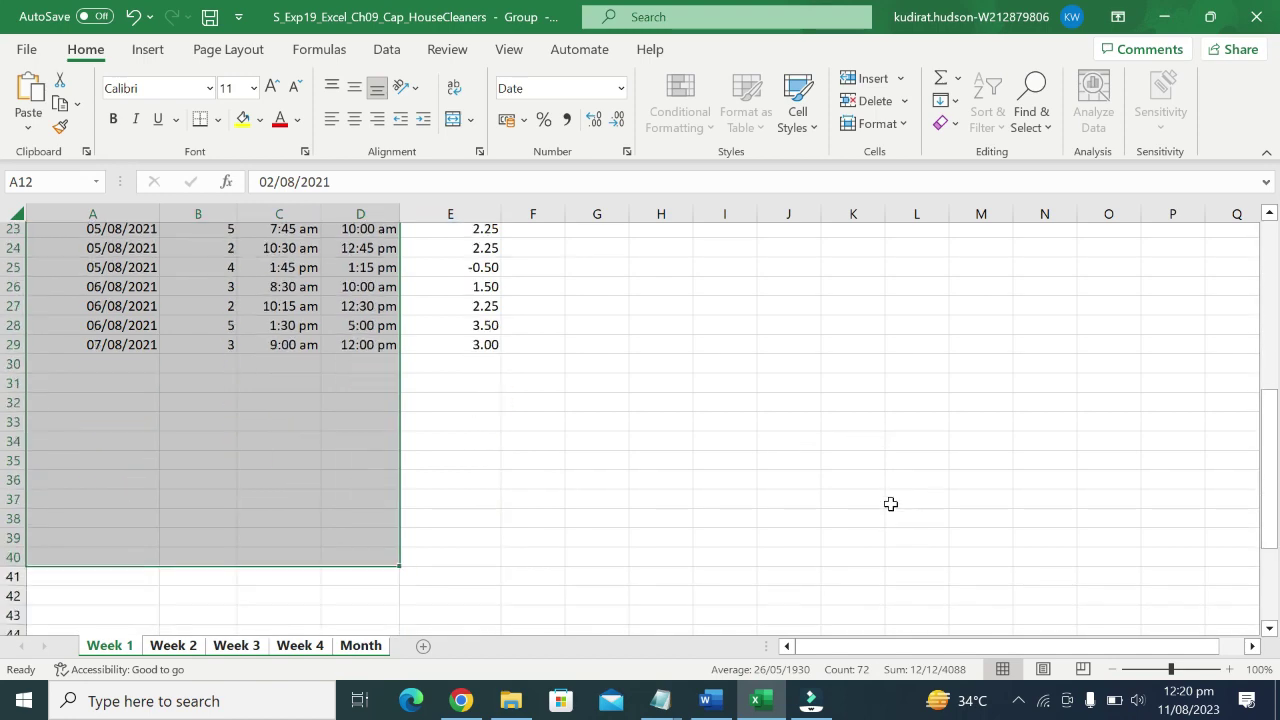
scroll(890, 504, "down", 2)
scroll(890, 504, "down", 1)
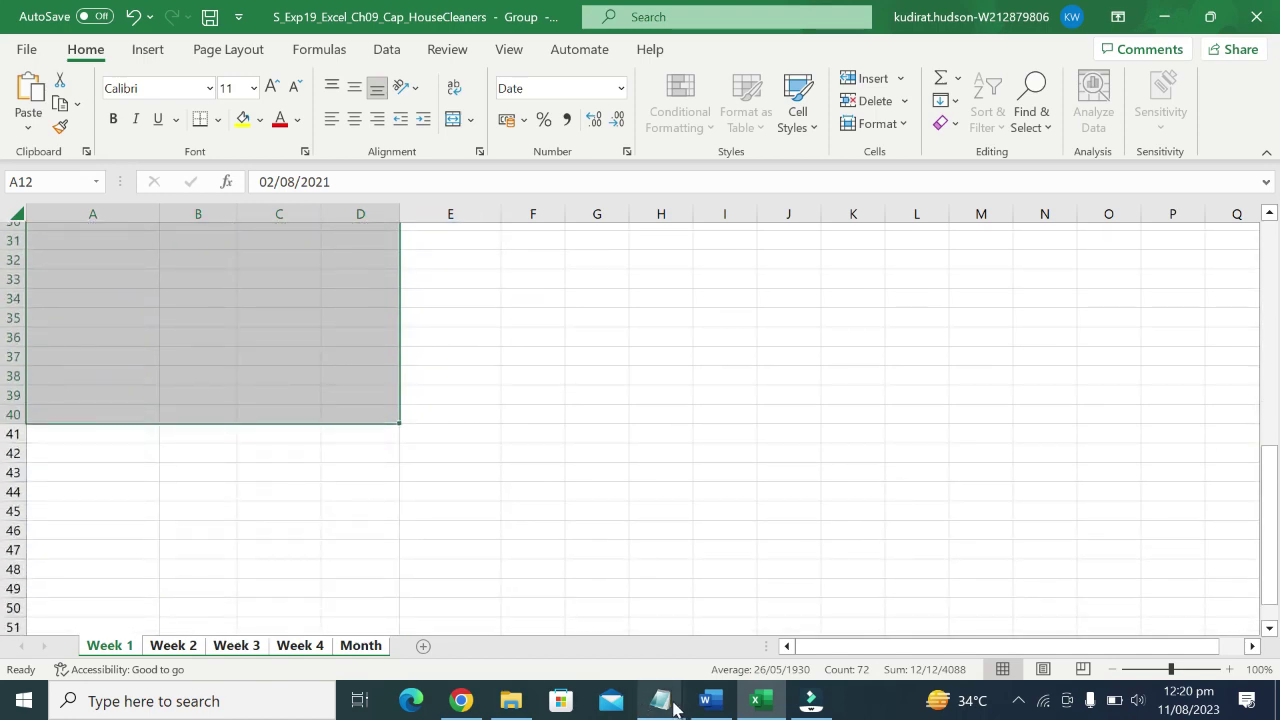
Remove the bold and the yellow highlight from task 4's instruction in Word.
left_click(708, 704)
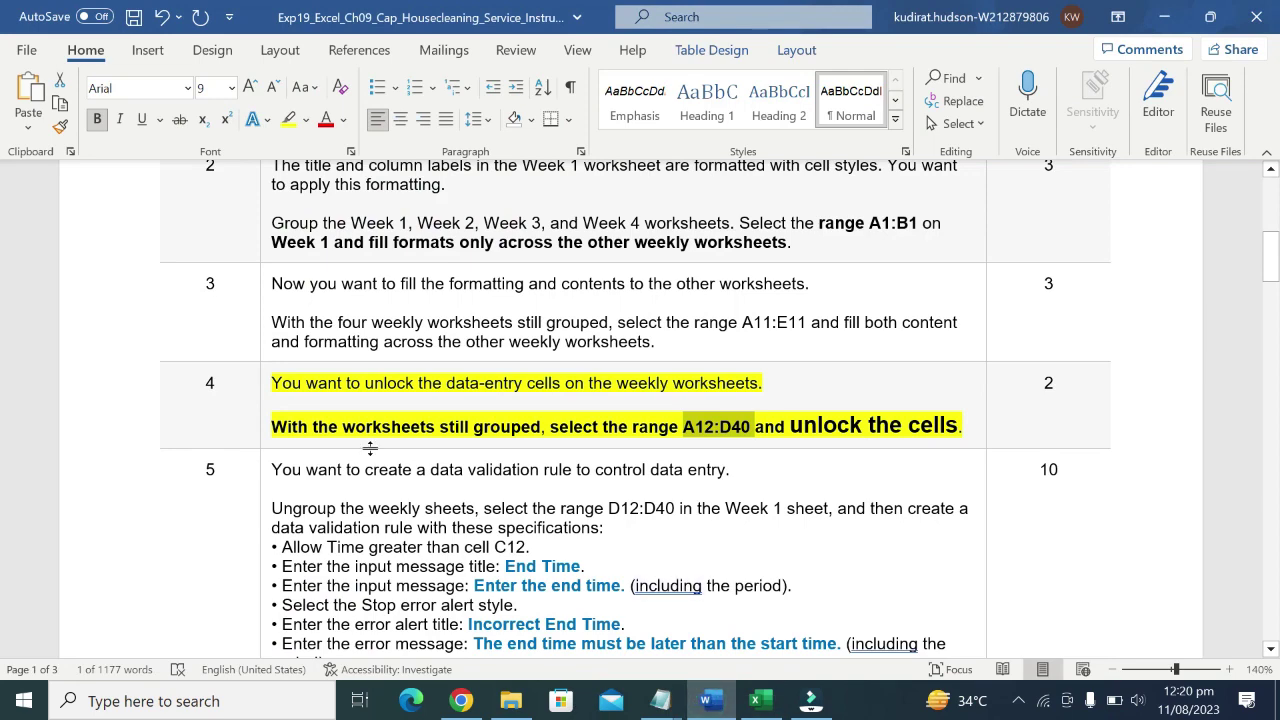
left_click_drag(271, 427, 975, 430)
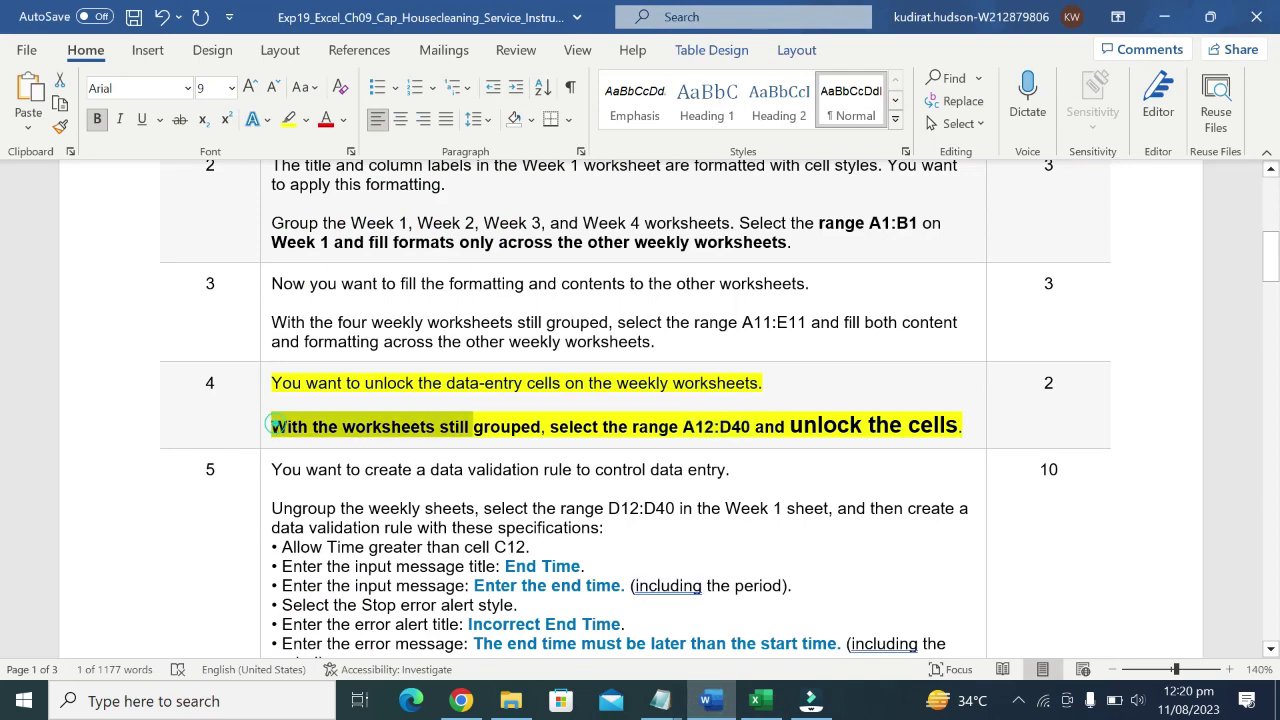
left_click(942, 430)
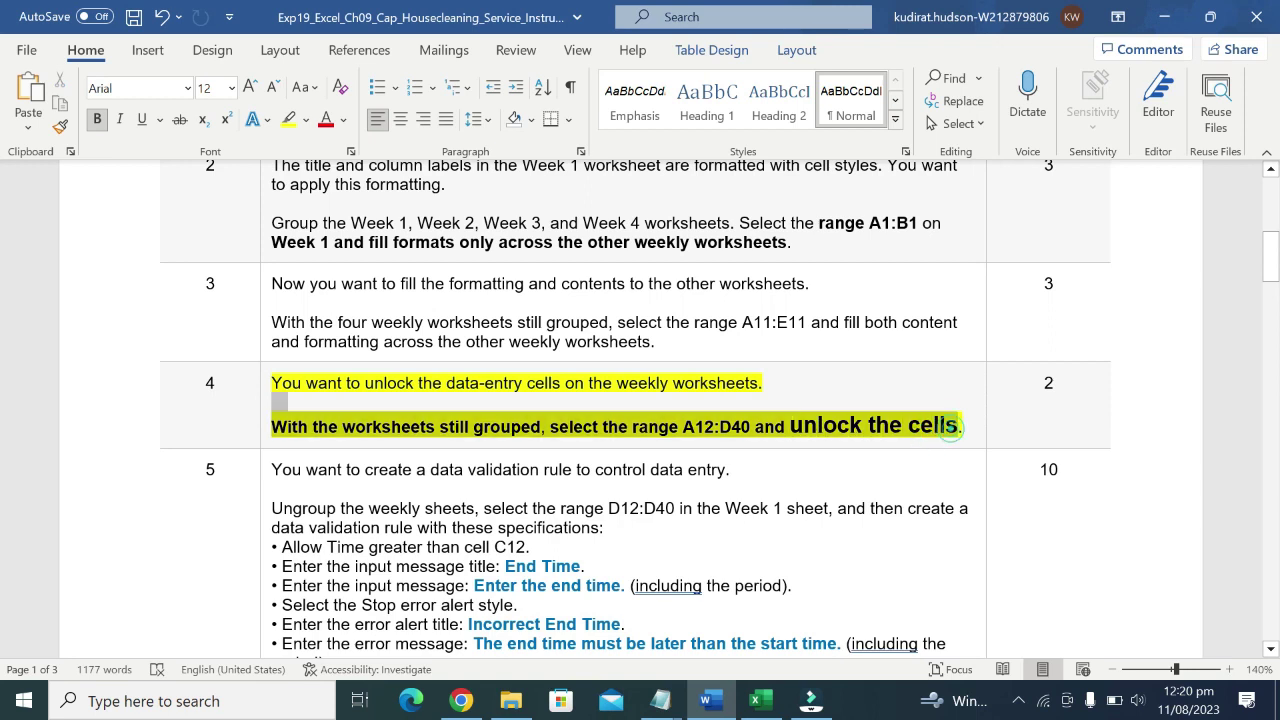
left_click_drag(958, 427, 271, 427)
left_click(305, 385)
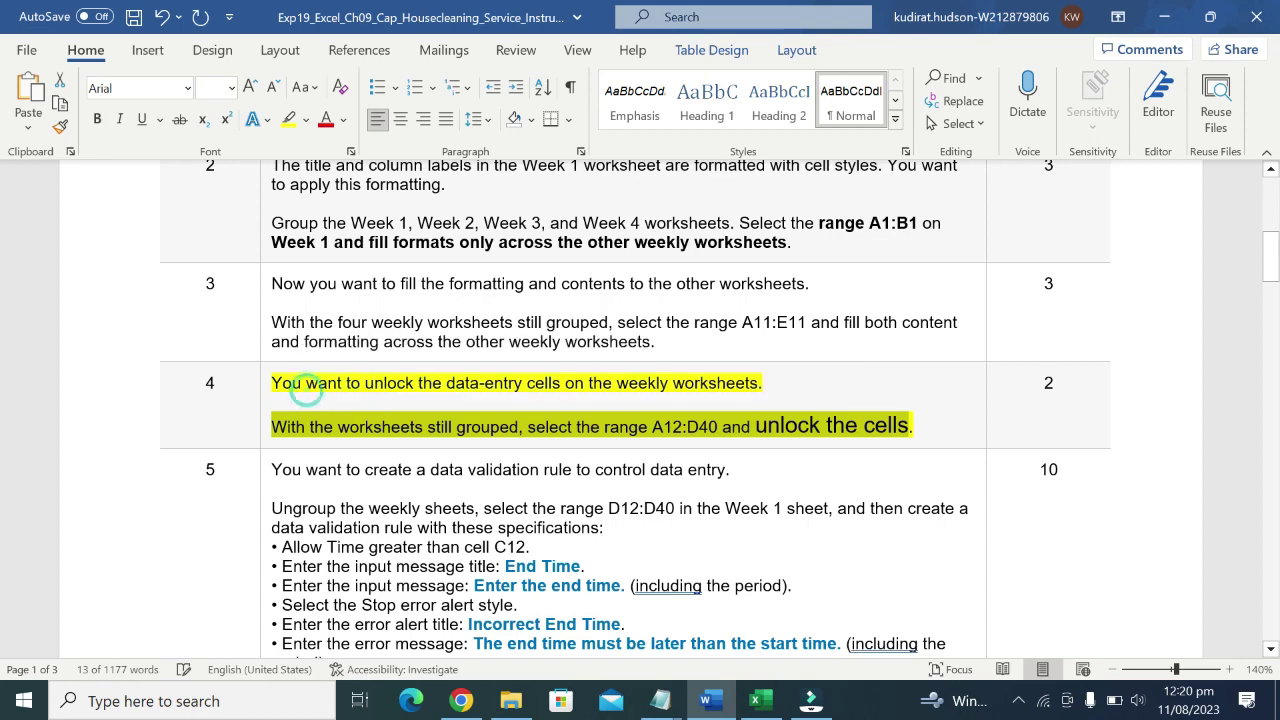
left_click(263, 427)
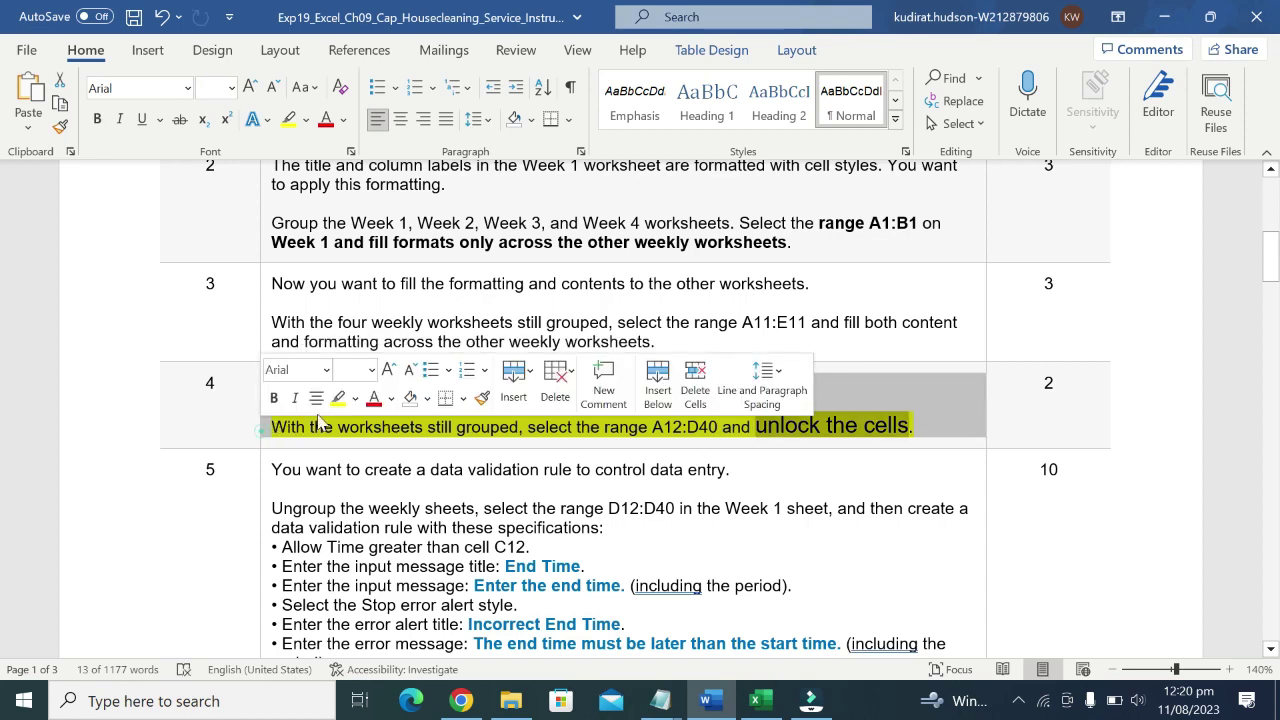
left_click(338, 397)
Highlight task 5's first sentence in yellow and make 'data validation' bold at 11 pt.
scroll(335, 420, "down", 1)
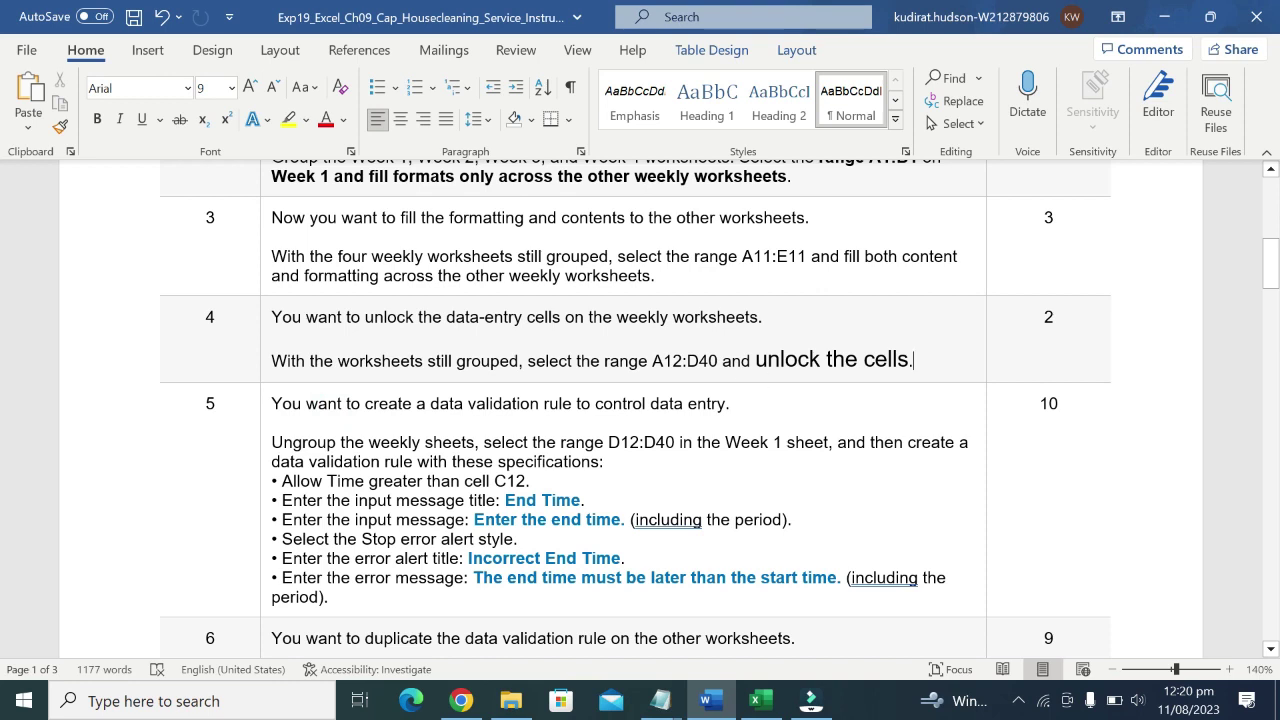
key("shift+Right")
key("shift+Right")
key("shift+Right")
key("shift+Right")
key("shift+Right")
key("shift+Right")
key("shift+Right")
key("shift+Right")
key("shift+Right")
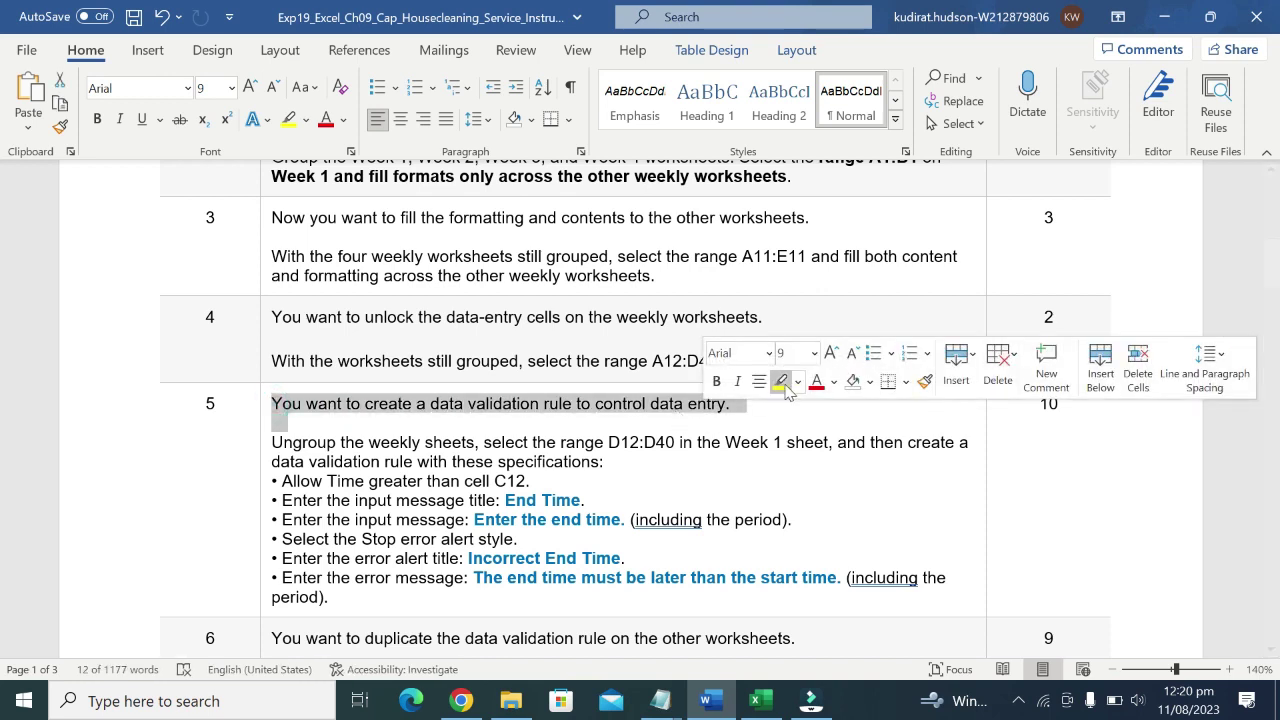
left_click(781, 381)
left_click(786, 386)
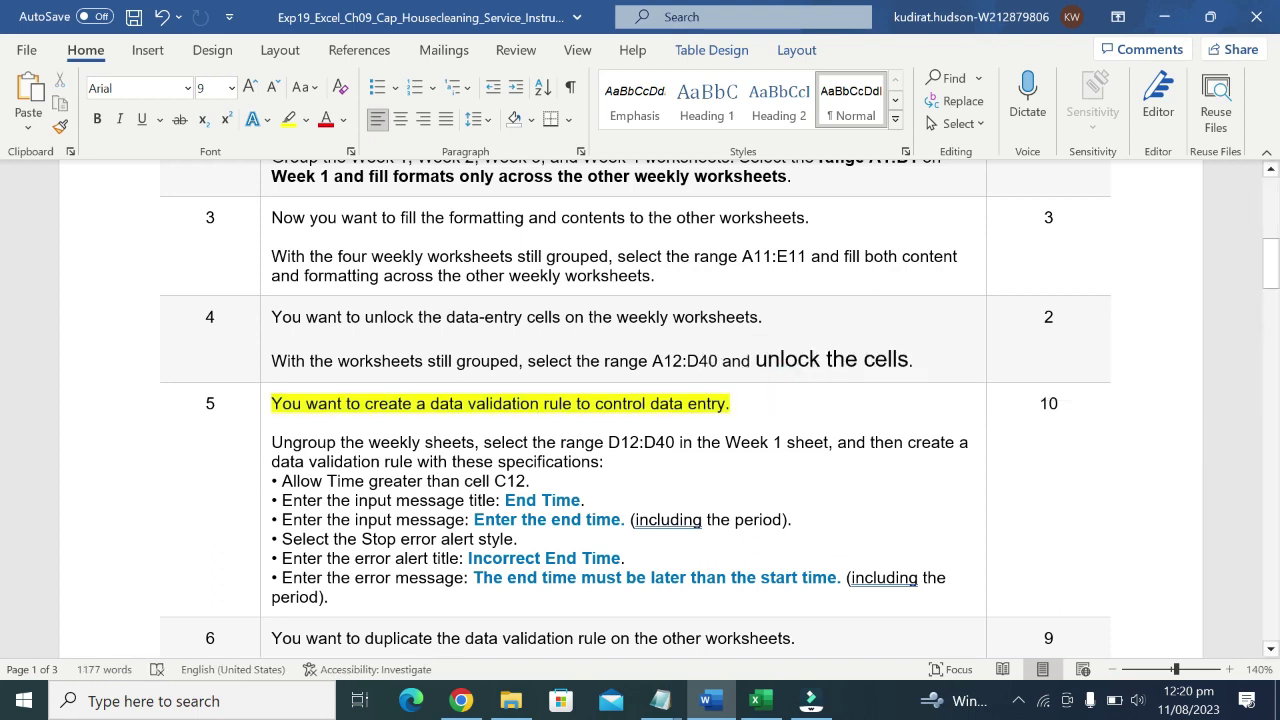
left_click_drag(430, 403, 538, 412)
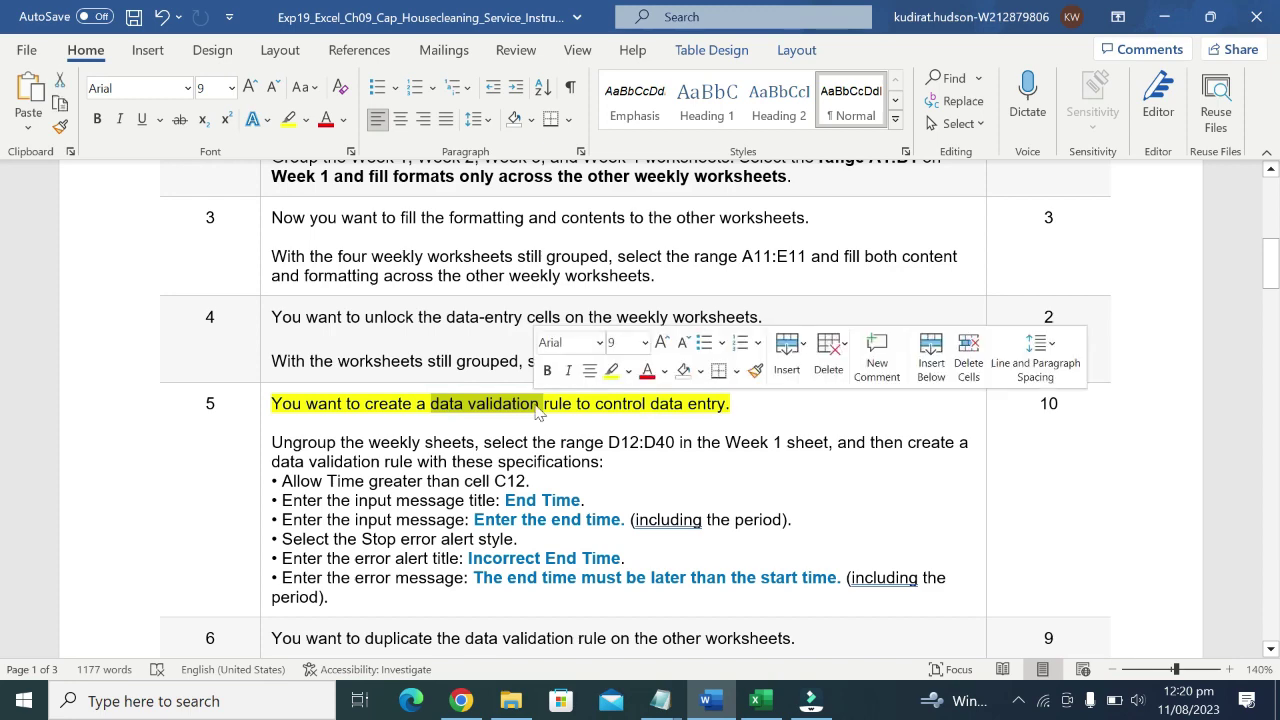
left_click(547, 370)
left_click(645, 342)
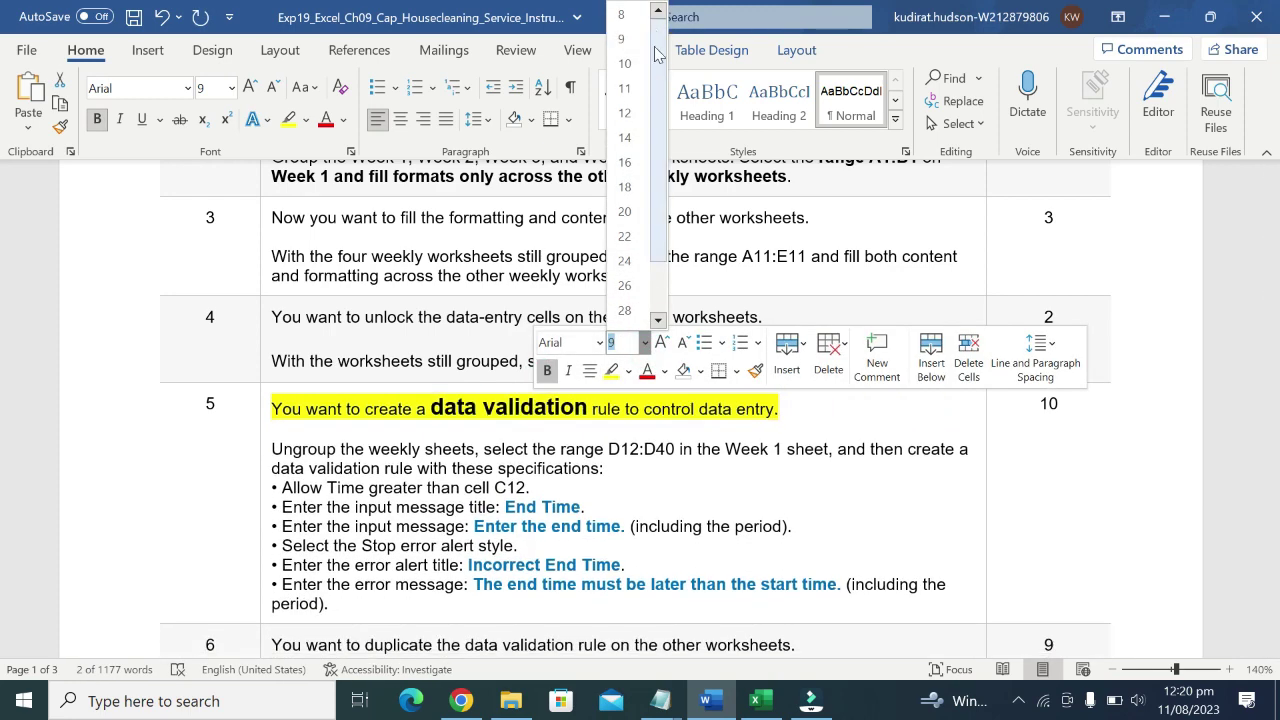
left_click(624, 88)
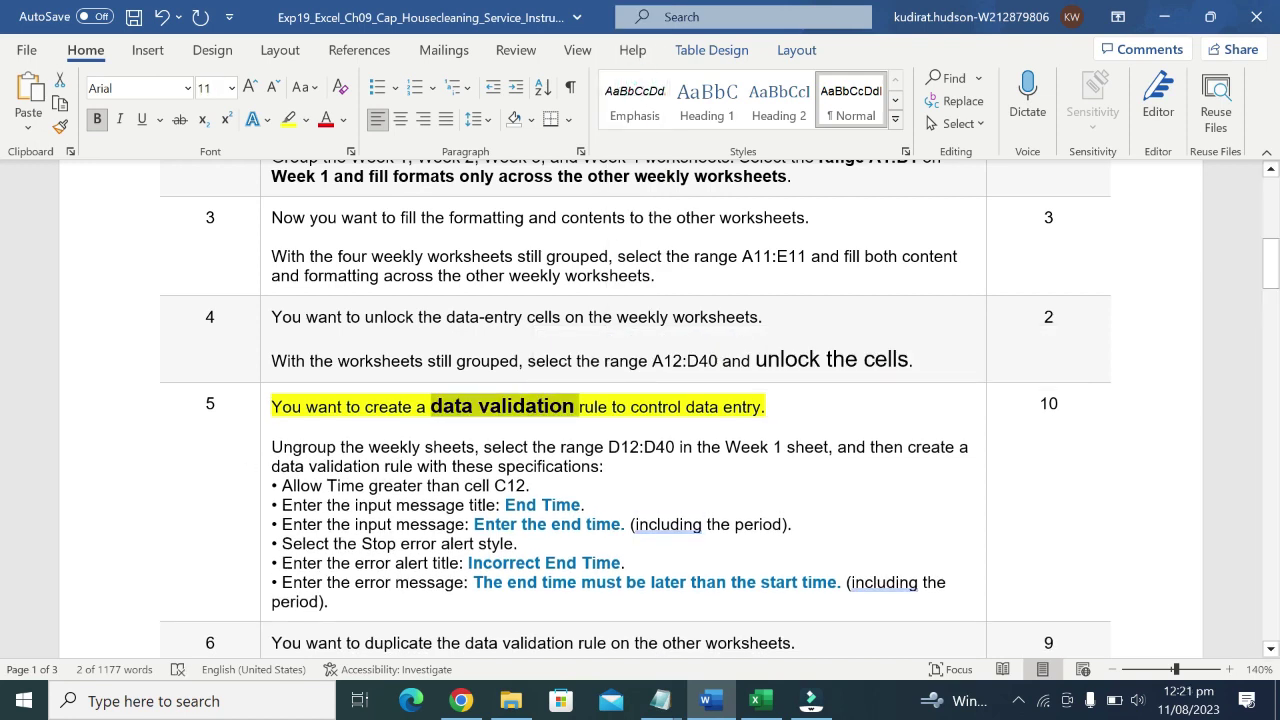
Extend the yellow highlight over the rest of task 5's instructions.
mouse_move(271, 447)
left_mouse_down()
mouse_move(534, 447)
mouse_move(620, 466)
mouse_move(586, 505)
mouse_move(626, 563)
mouse_move(329, 601)
left_mouse_up()
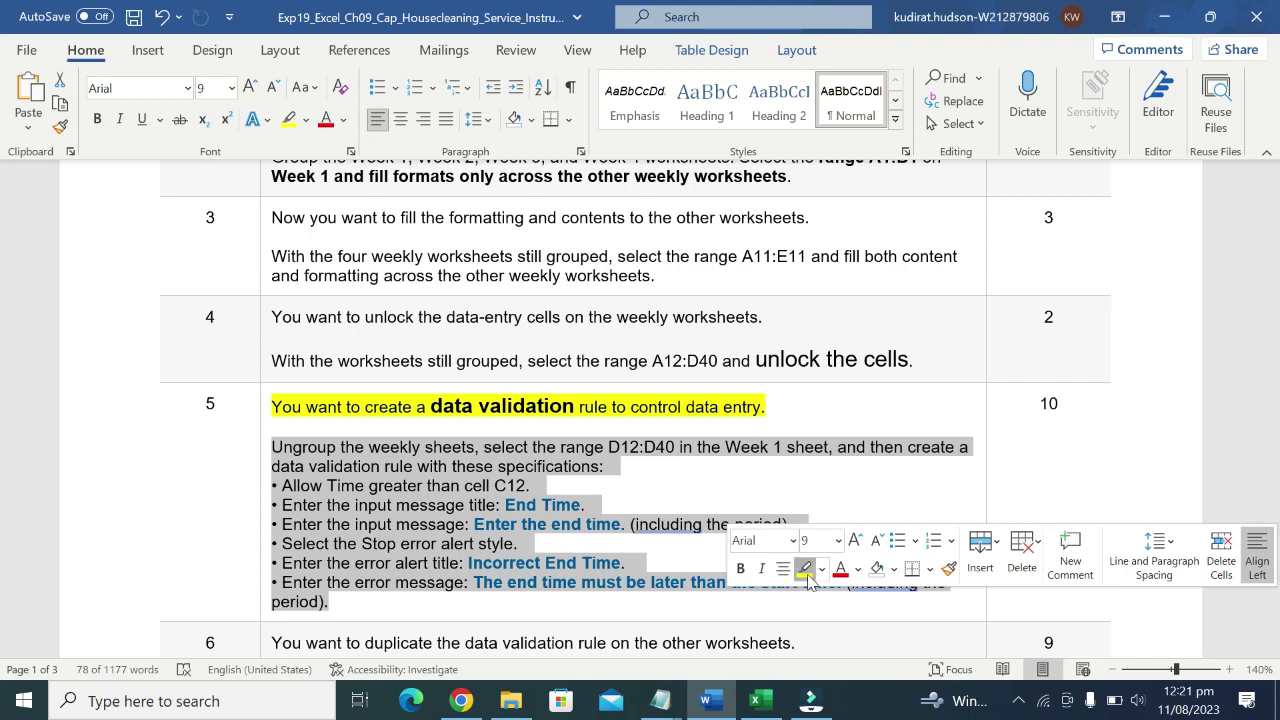
left_click(808, 572)
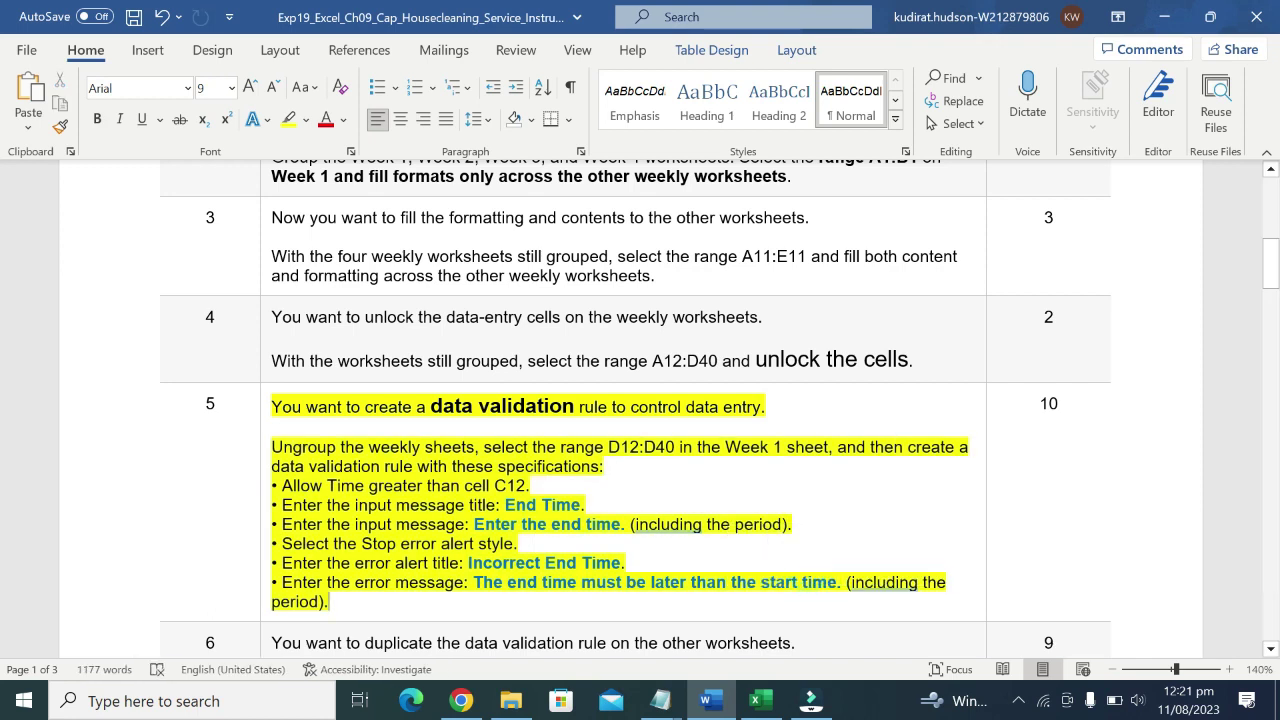
left_click_drag(271, 447, 474, 449)
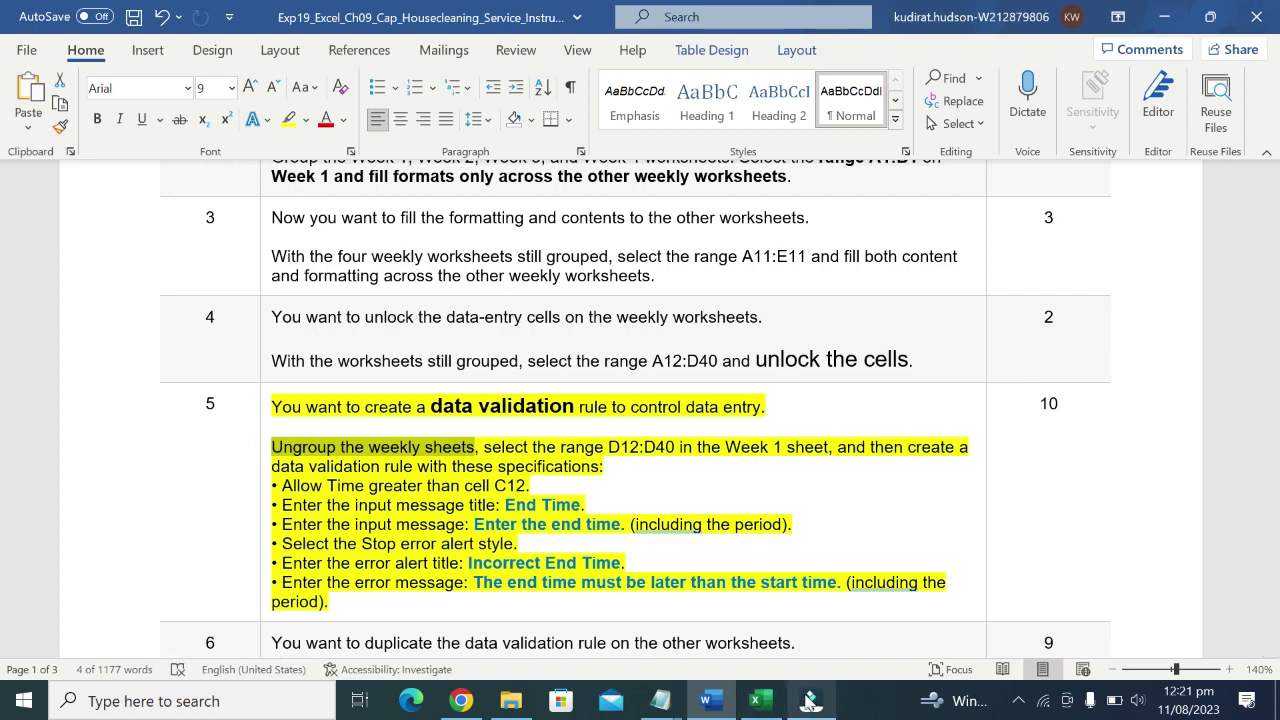
Apply Ungroup Sheets from the Week 1 tab's menu in Excel, then go back to Word.
left_click(760, 700)
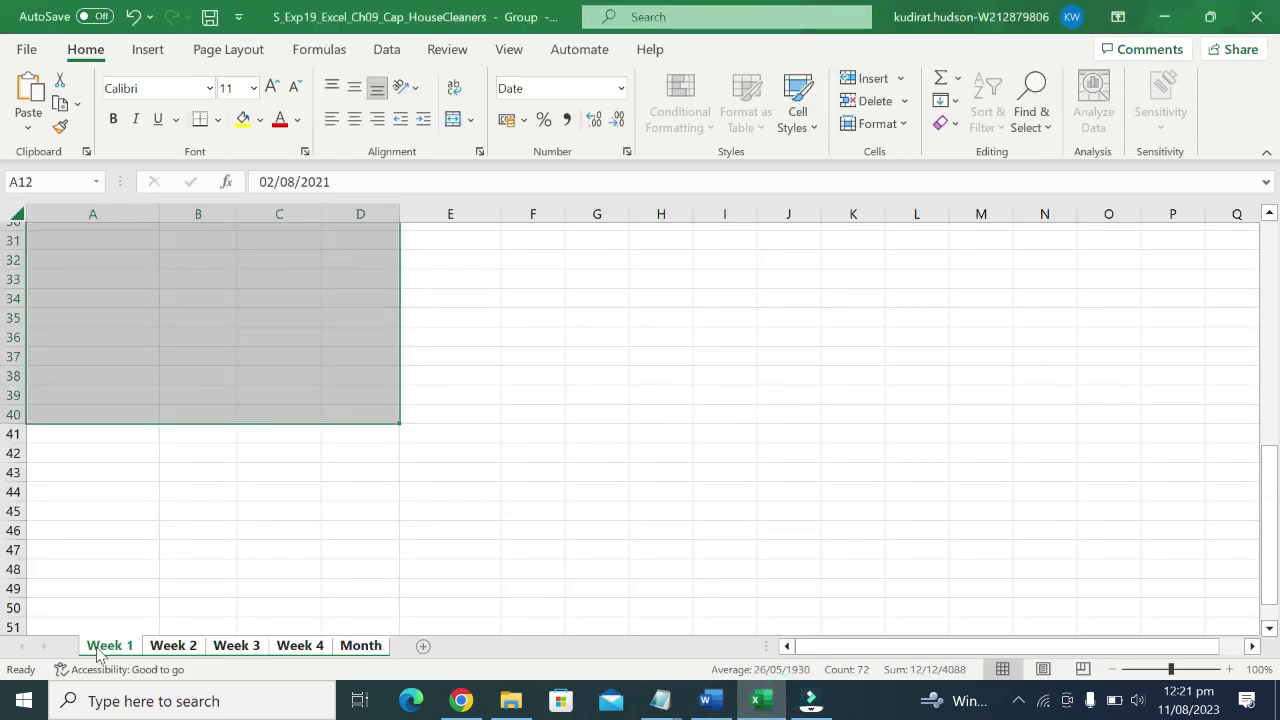
right_click(97, 650)
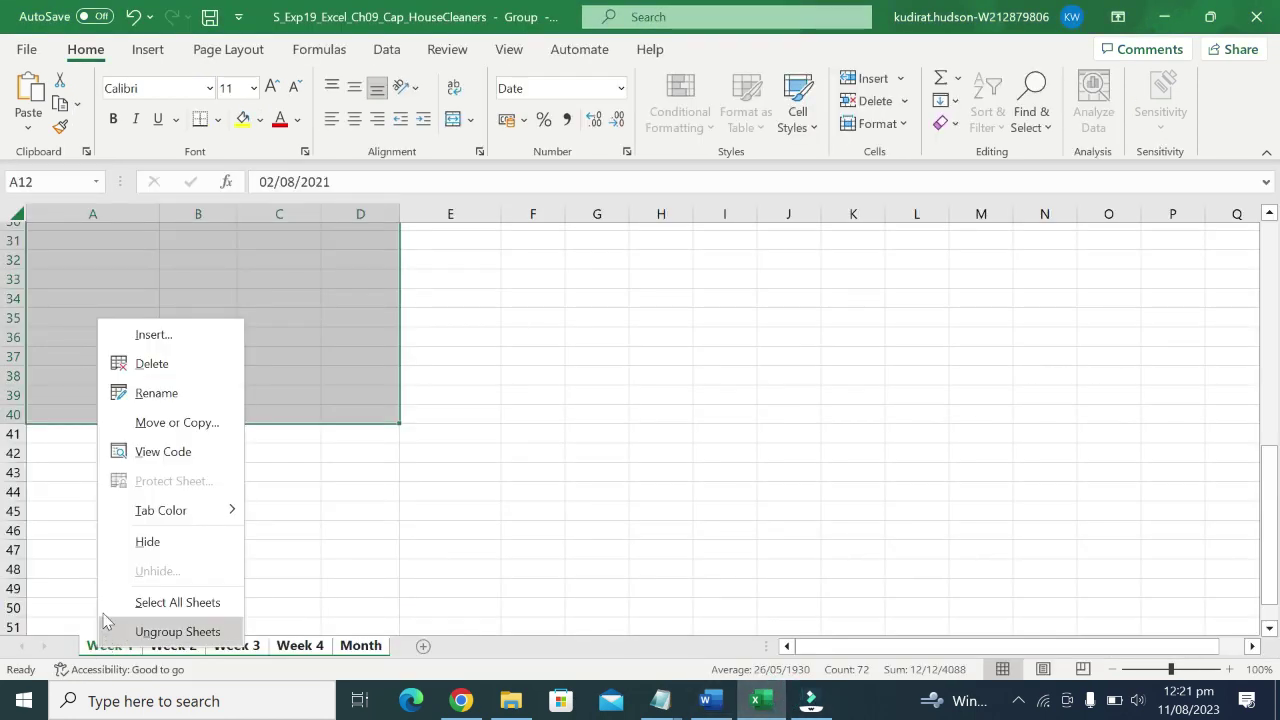
left_click(178, 632)
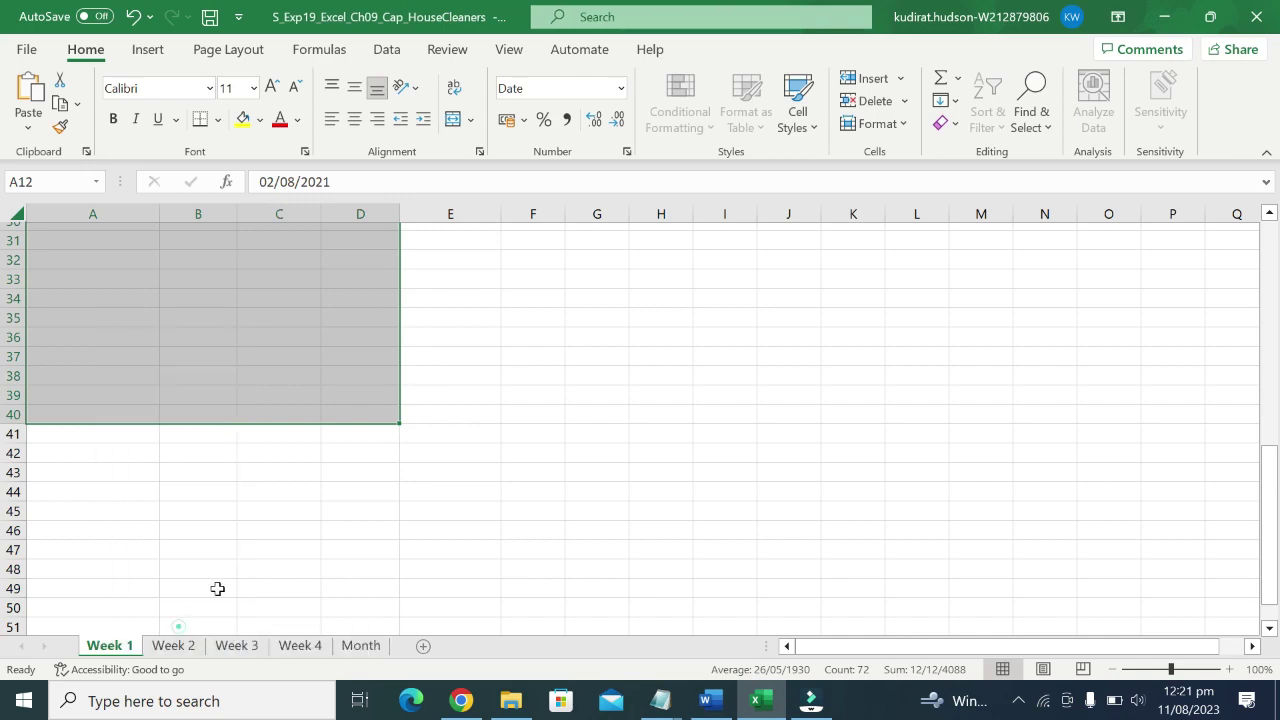
left_click(712, 705)
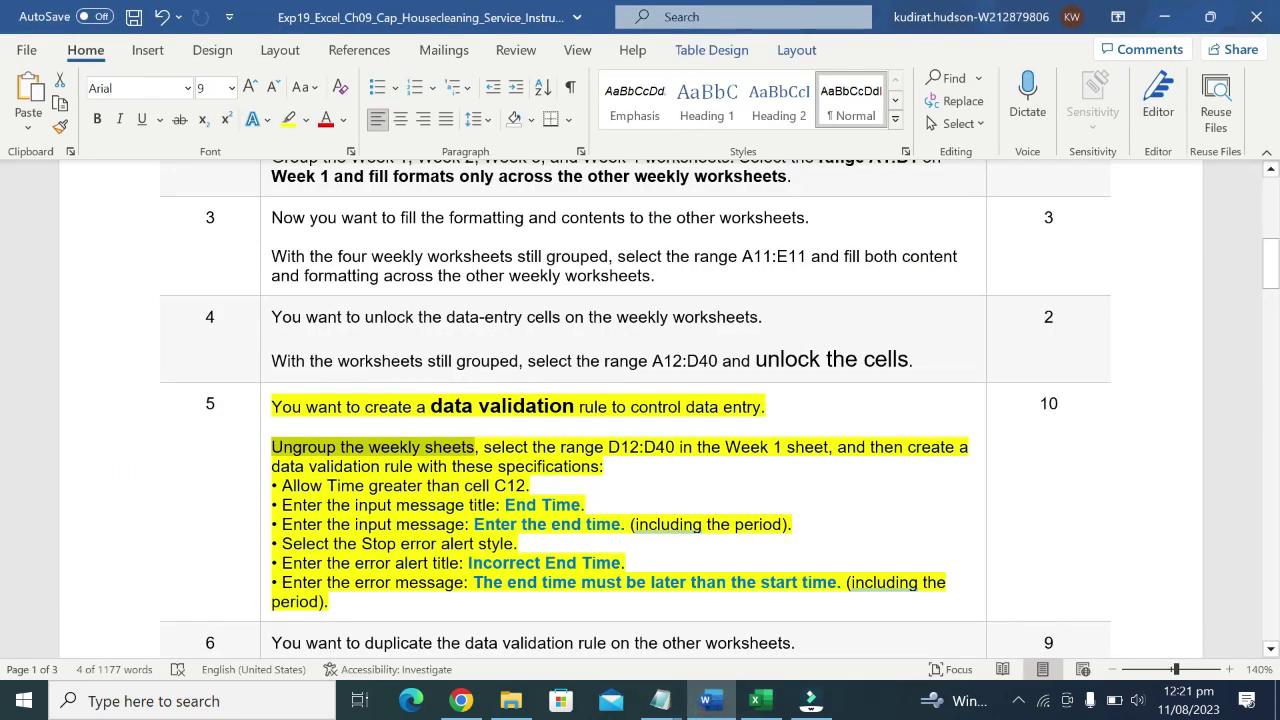
Bold the phrase 'the range D12:D40 in the Week 1 sheet' in task 5.
left_click_drag(484, 447, 786, 447)
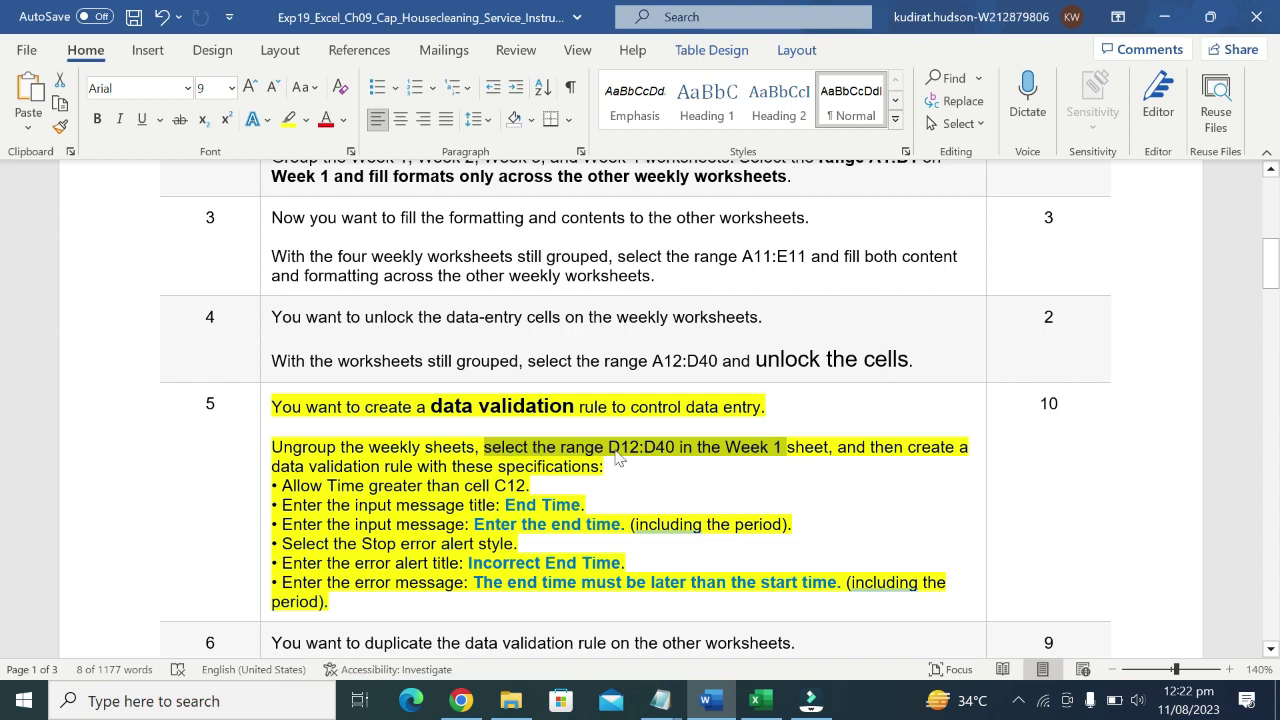
left_click_drag(786, 446, 620, 466)
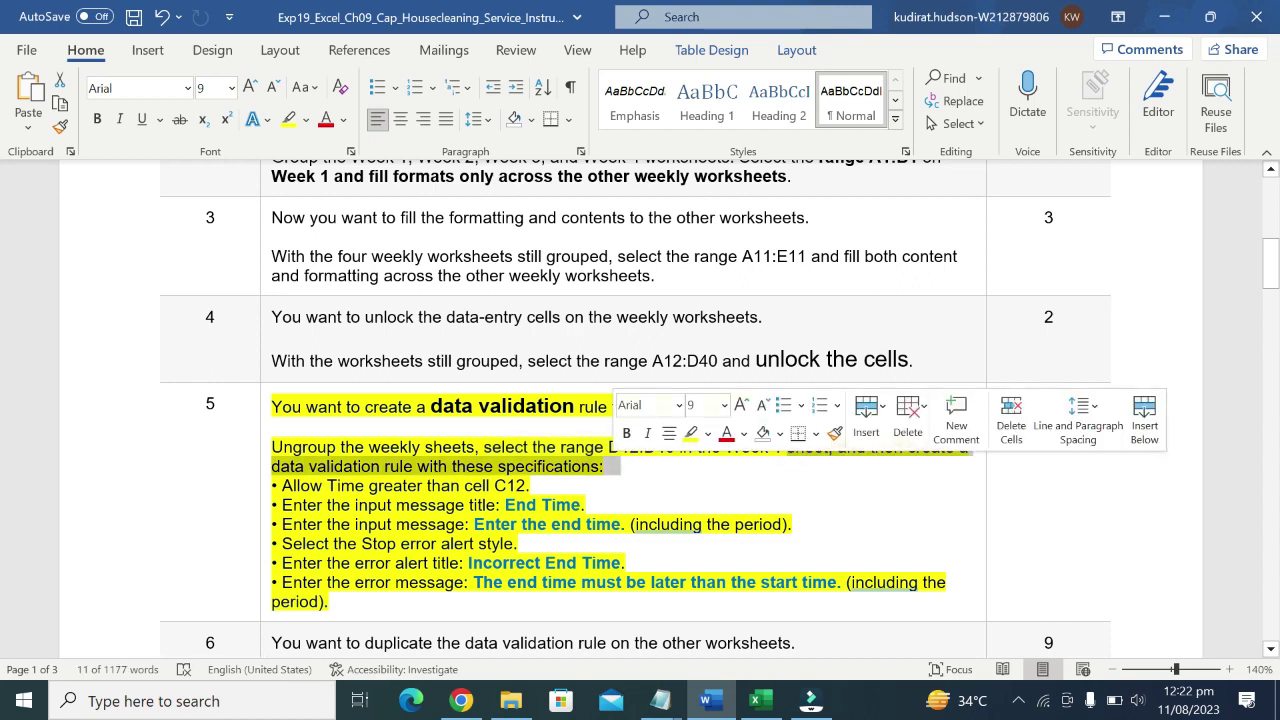
left_click(574, 447)
left_click_drag(533, 447, 828, 447)
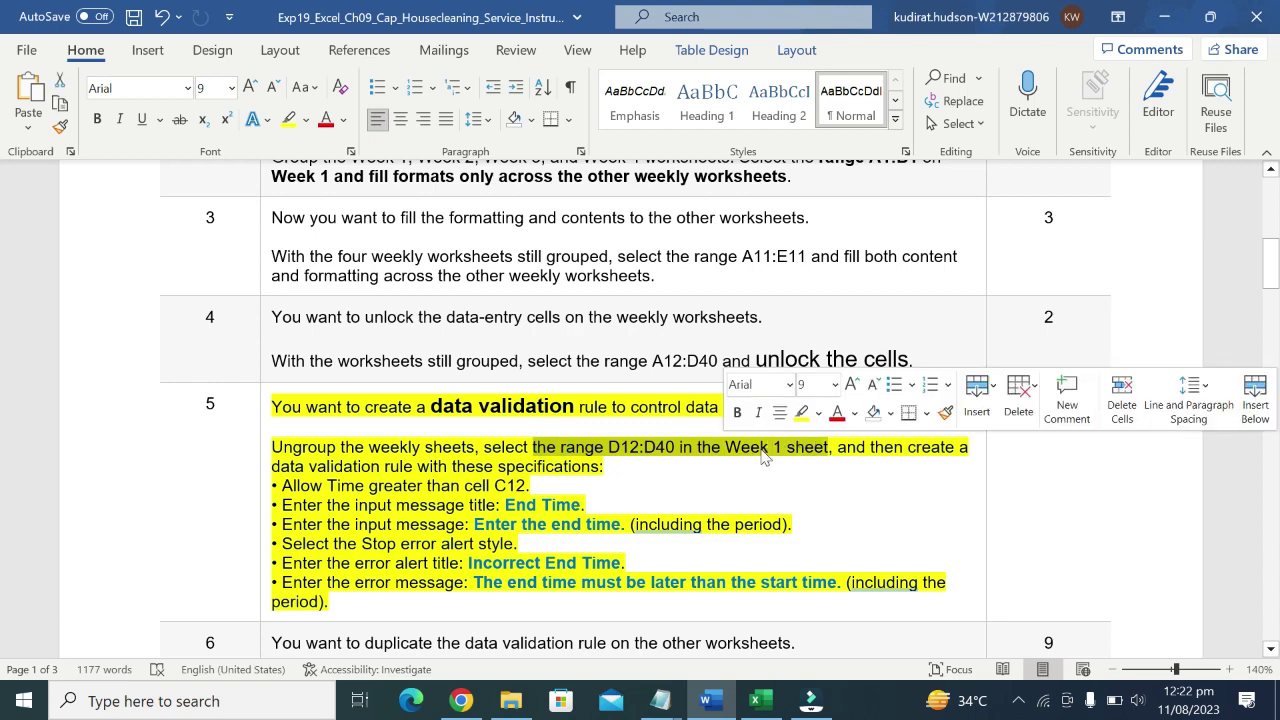
left_click(737, 413)
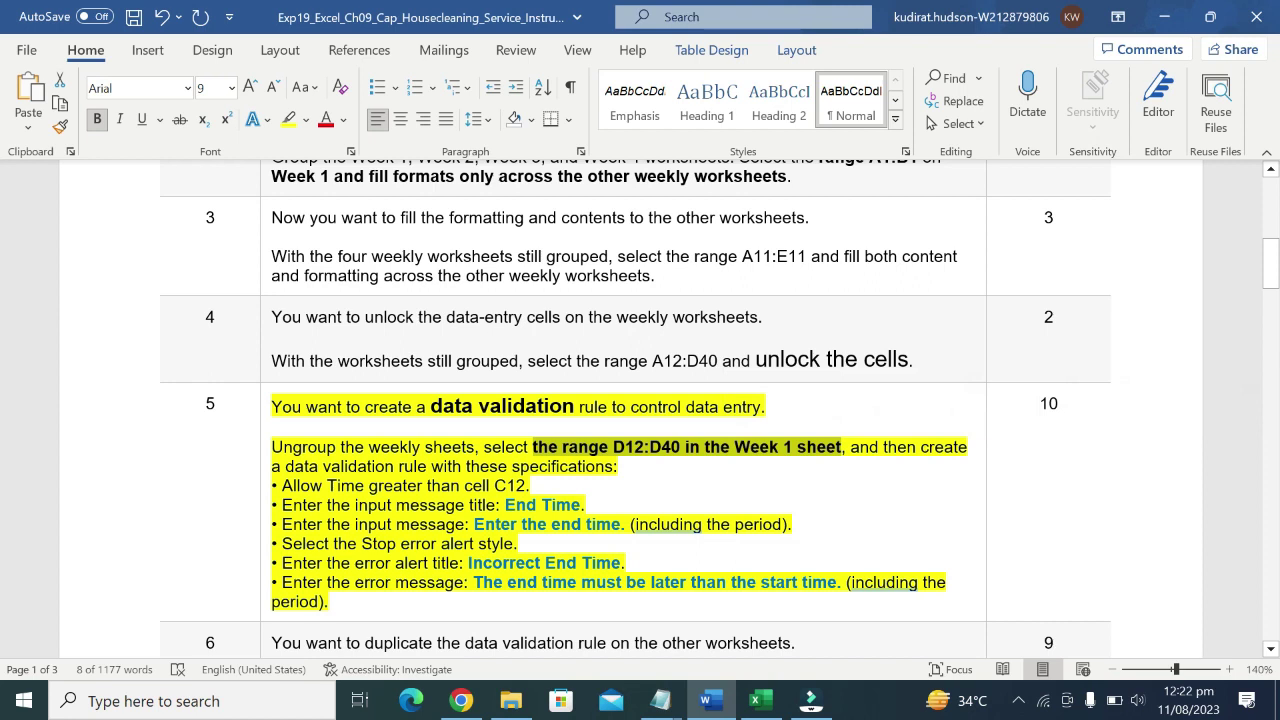
Make 'data validation' bold at 12 pt and bold 'these specifications'.
left_click_drag(285, 466, 396, 466)
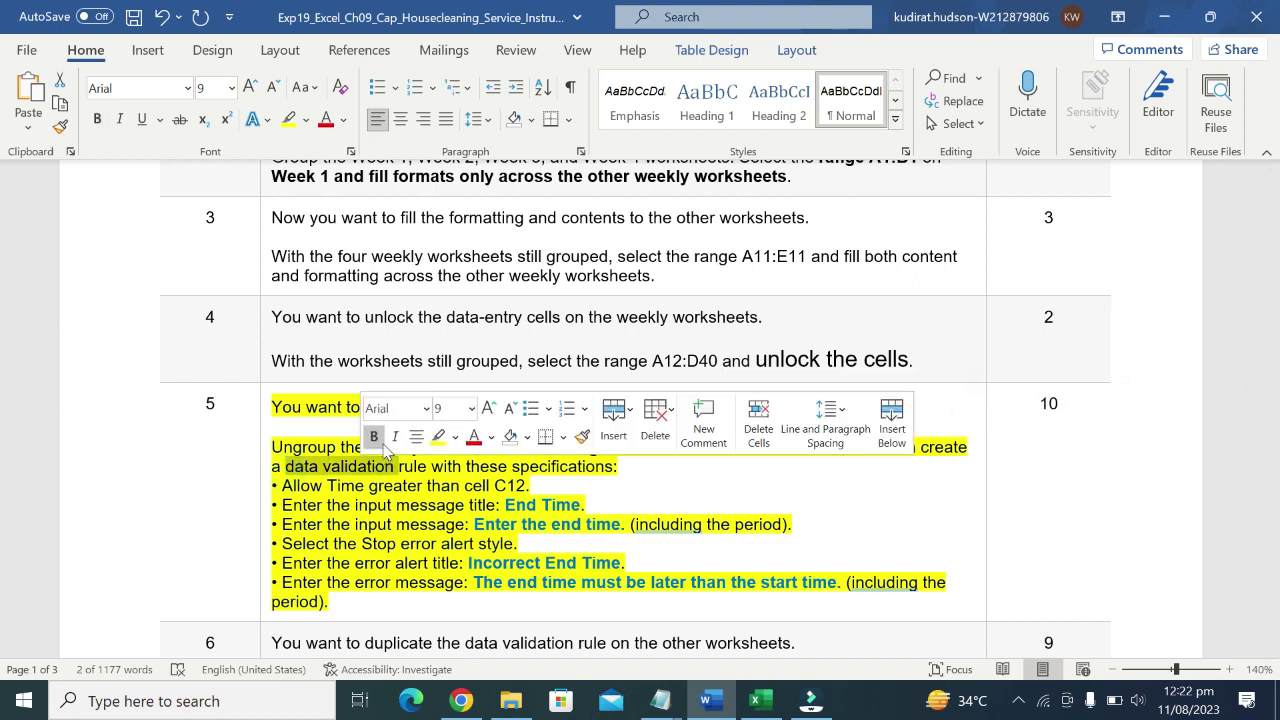
left_click(374, 437)
left_click(471, 408)
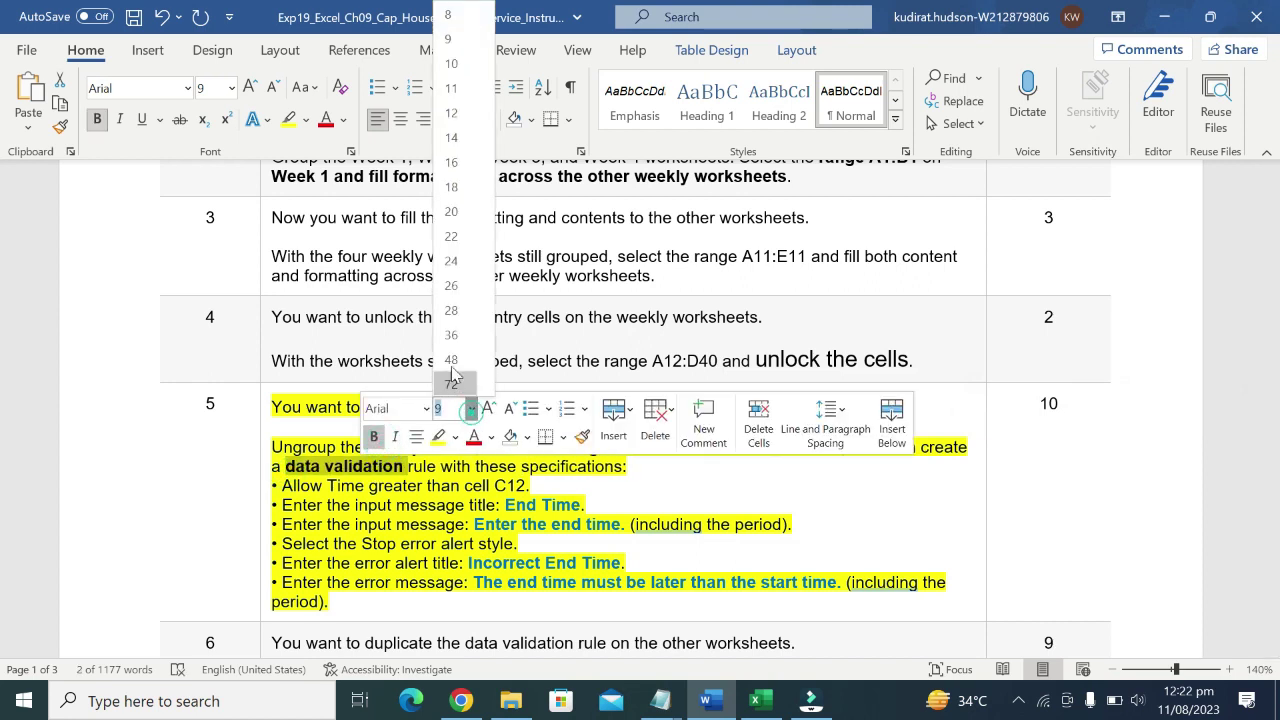
left_click(451, 112)
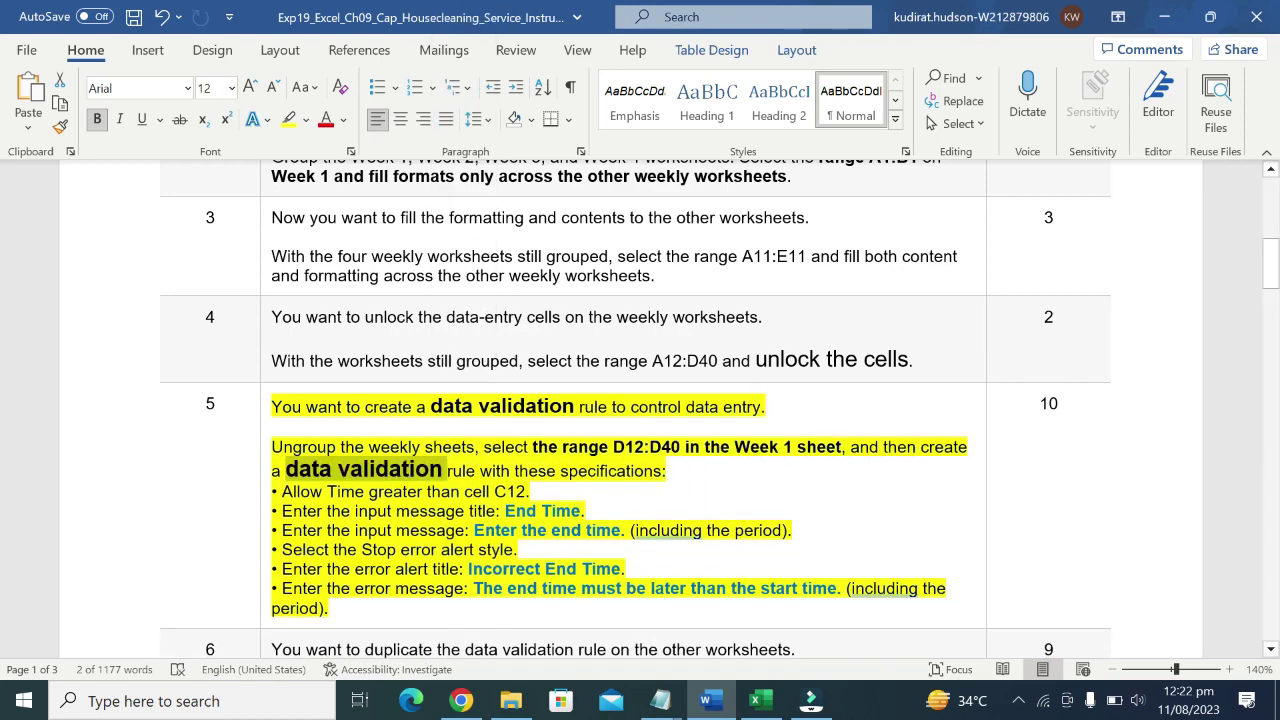
left_click_drag(514, 471, 664, 471)
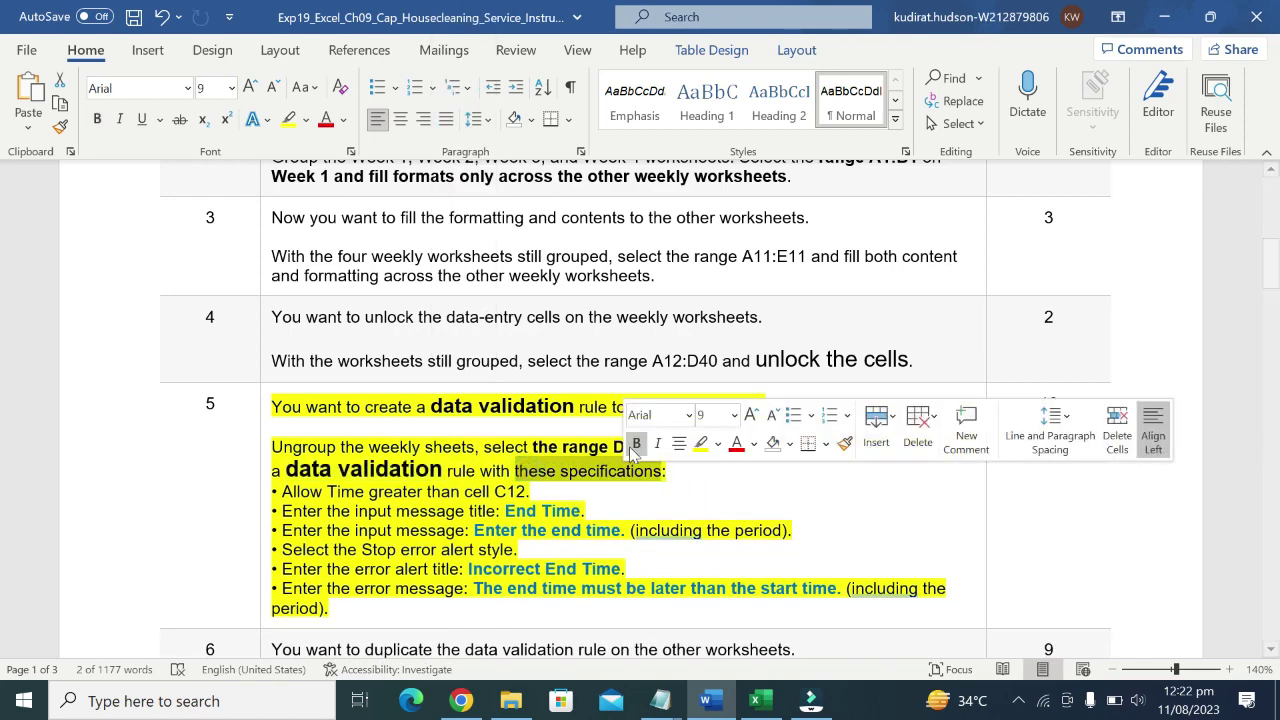
left_click(636, 444)
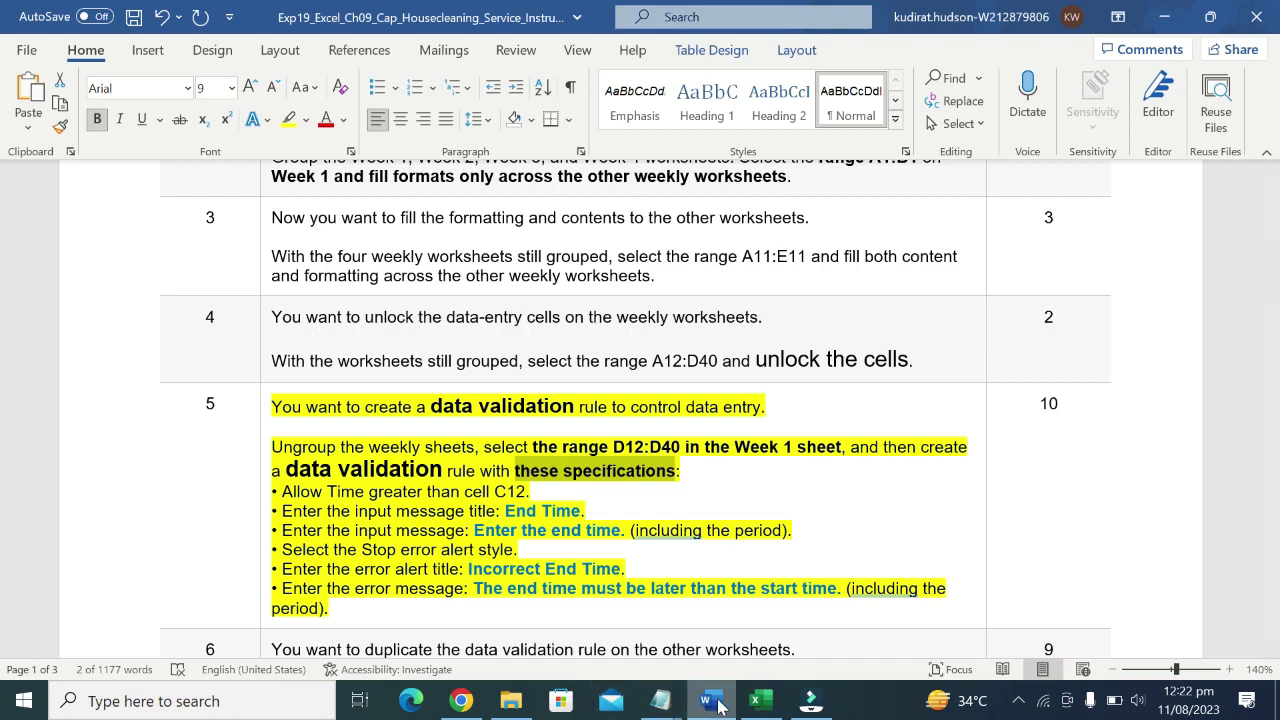
Copy the D12:D40 reference from Word and switch to the Excel workbook.
left_click(760, 700)
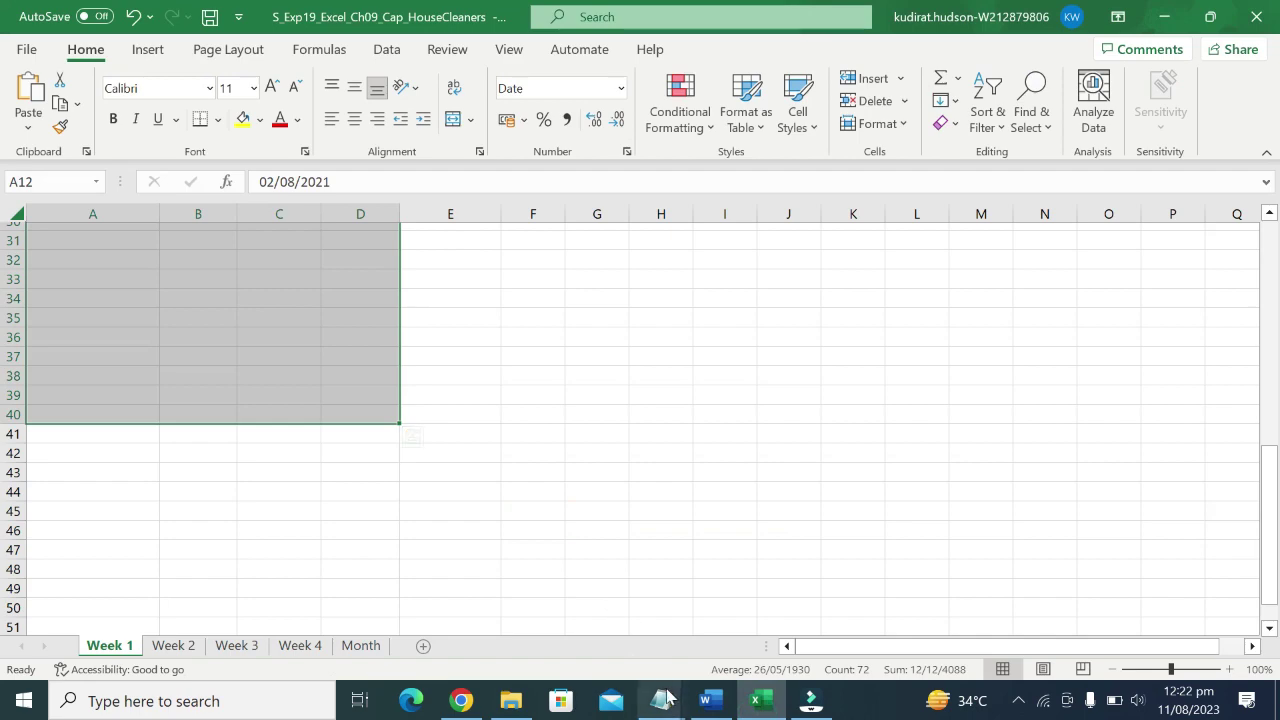
left_click(708, 700)
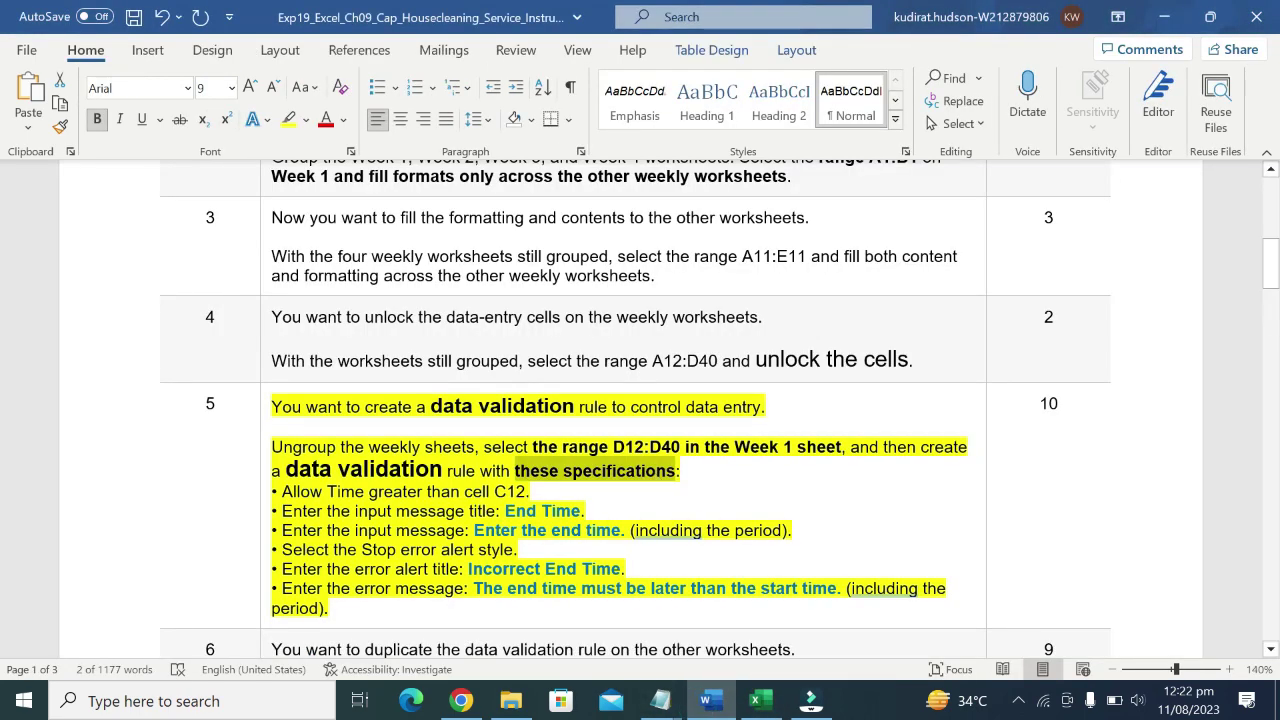
left_click_drag(613, 447, 679, 449)
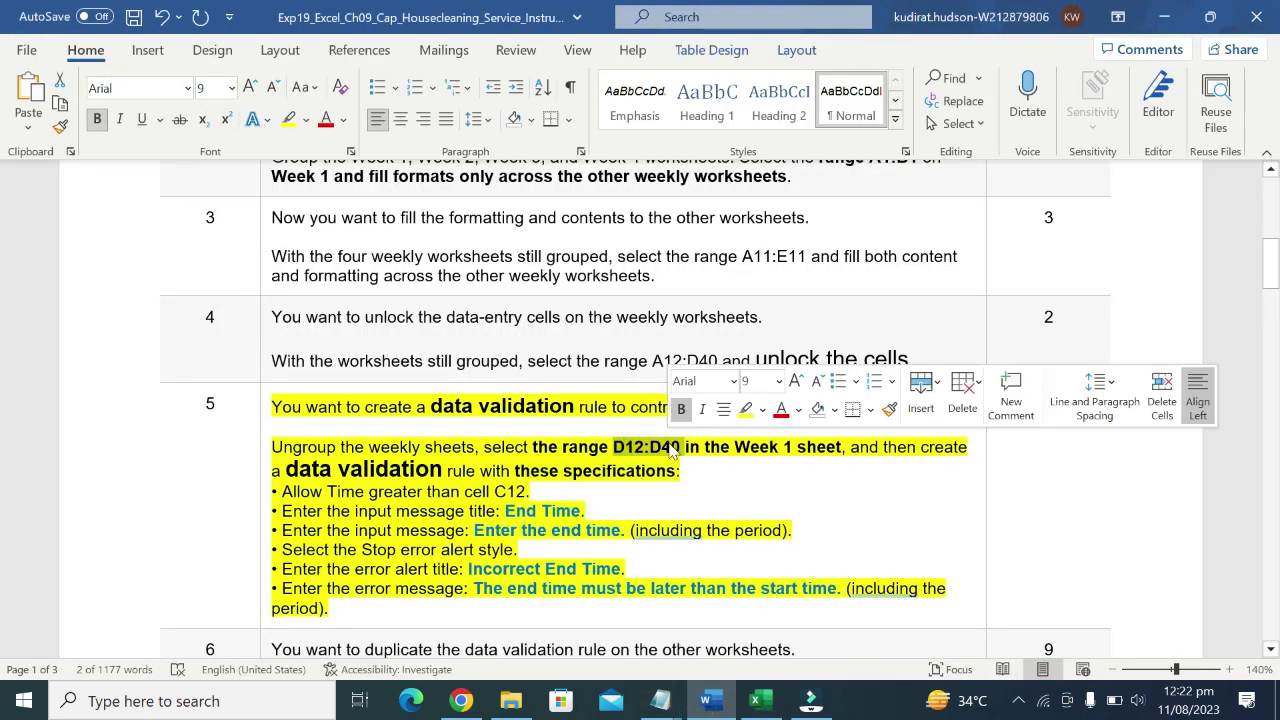
key("ctrl+c")
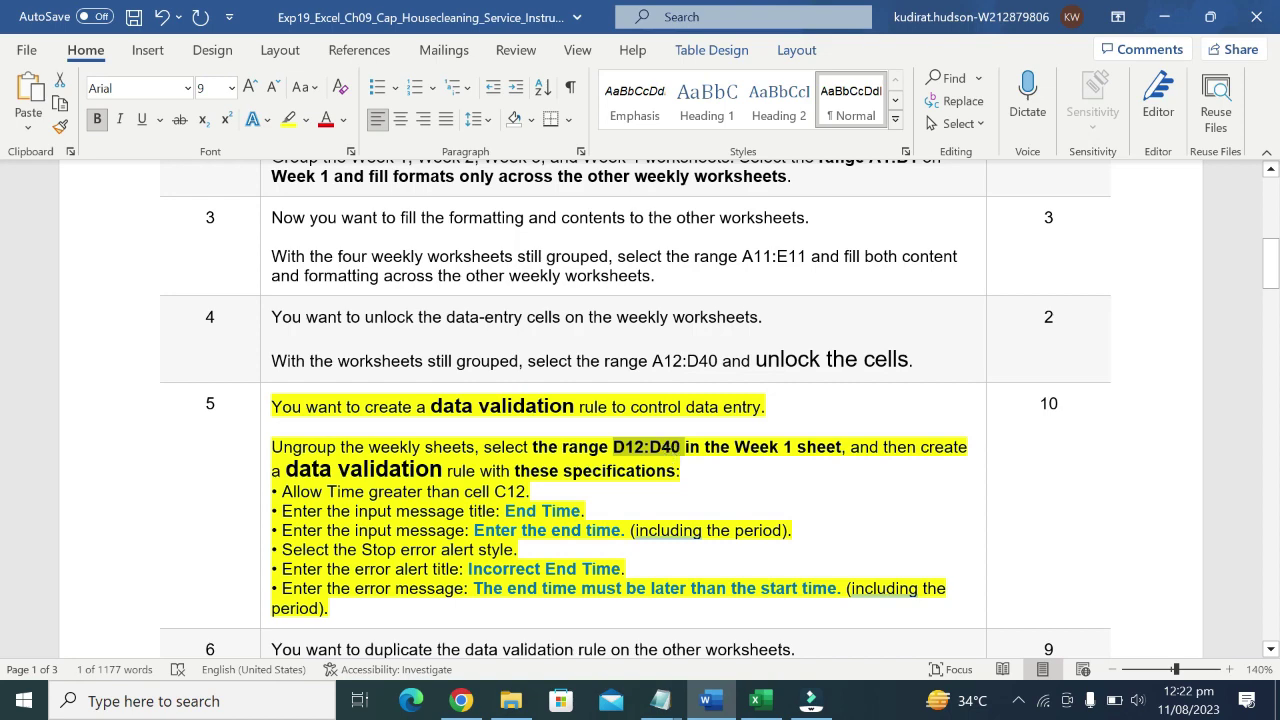
left_click(760, 700)
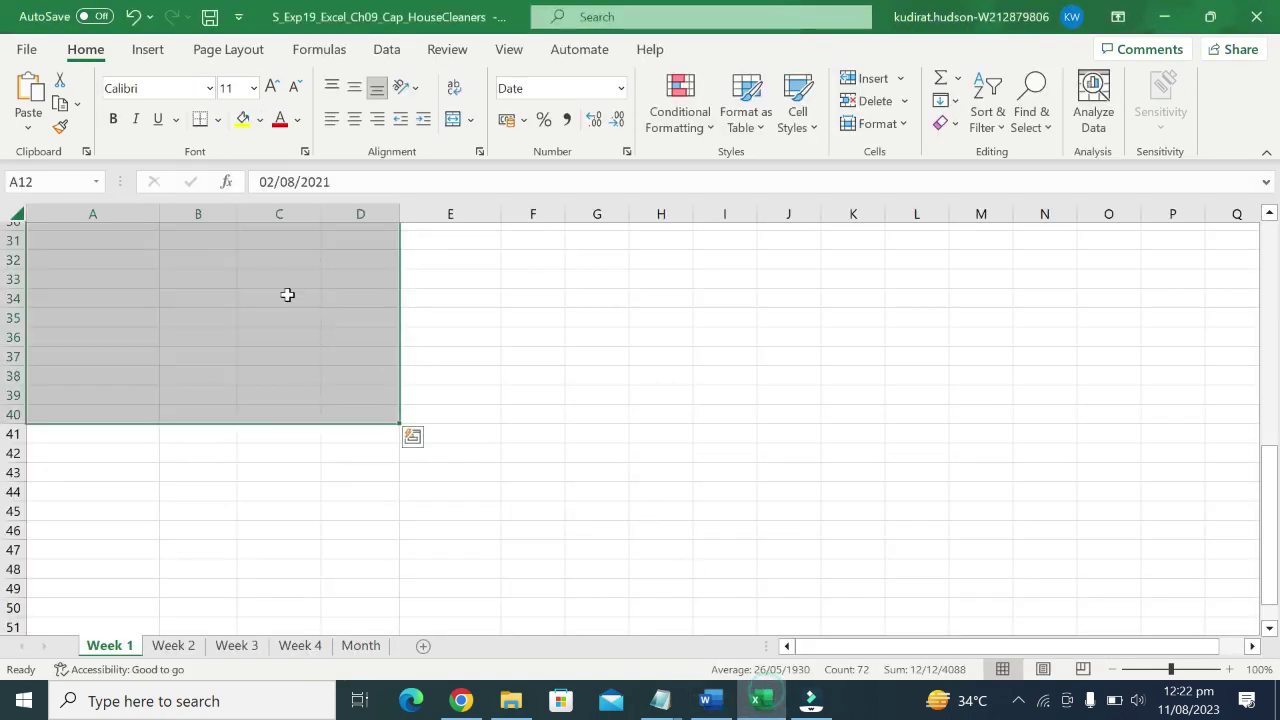
Select D12:D40 on the Week 1 sheet using the Name Box.
scroll(313, 314, "up", 3)
scroll(313, 314, "up", 5)
scroll(313, 314, "up", 1)
left_click(40, 181)
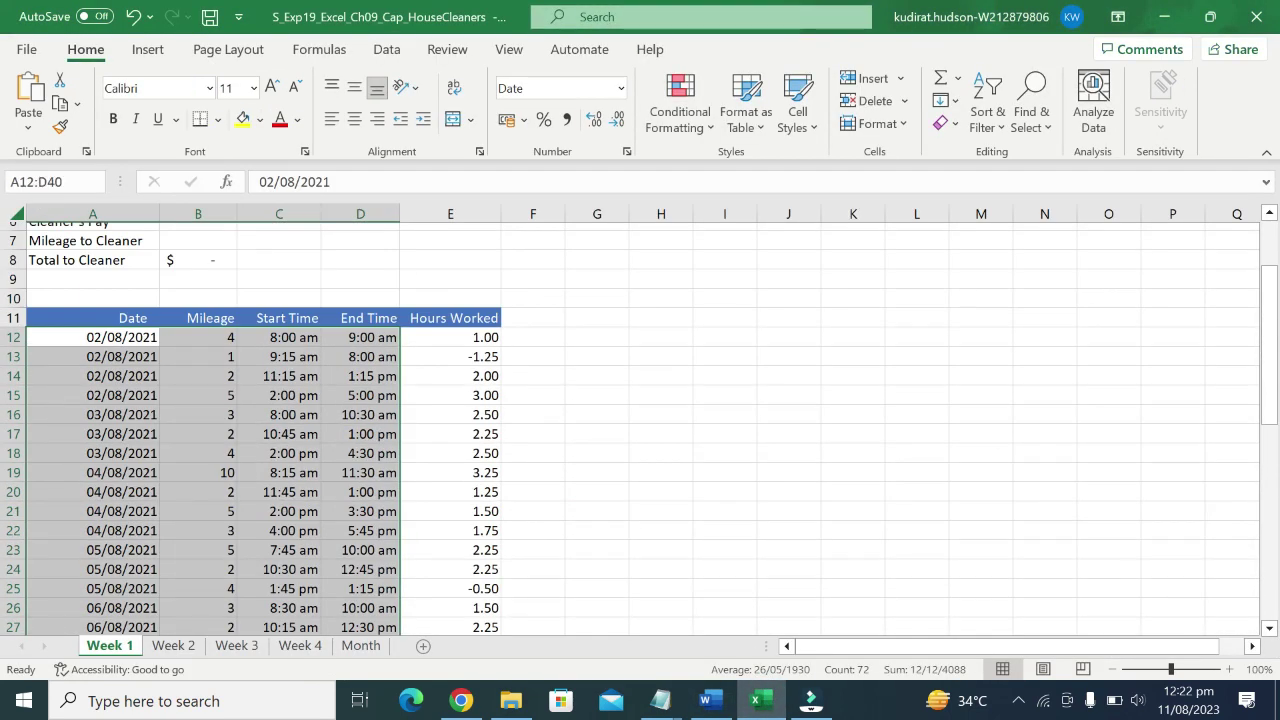
key("BackSpace")
type("D12:D40")
key("Return")
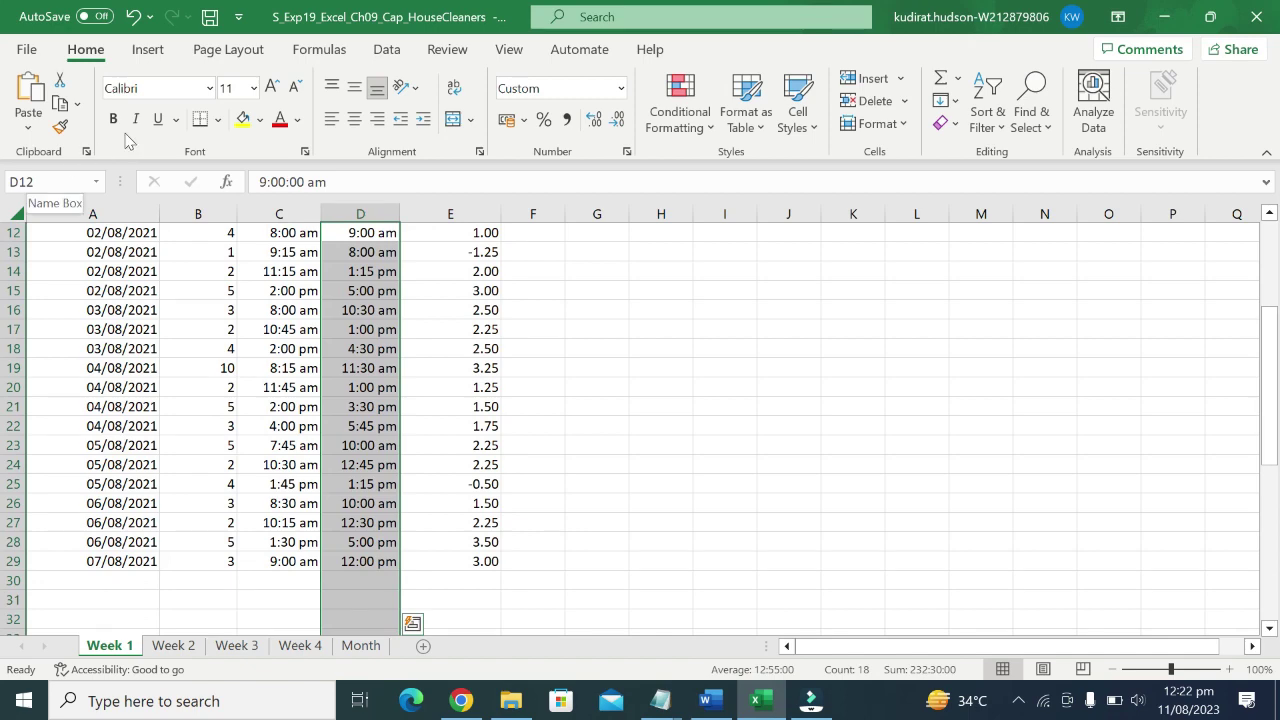
scroll(508, 357, "down", 1)
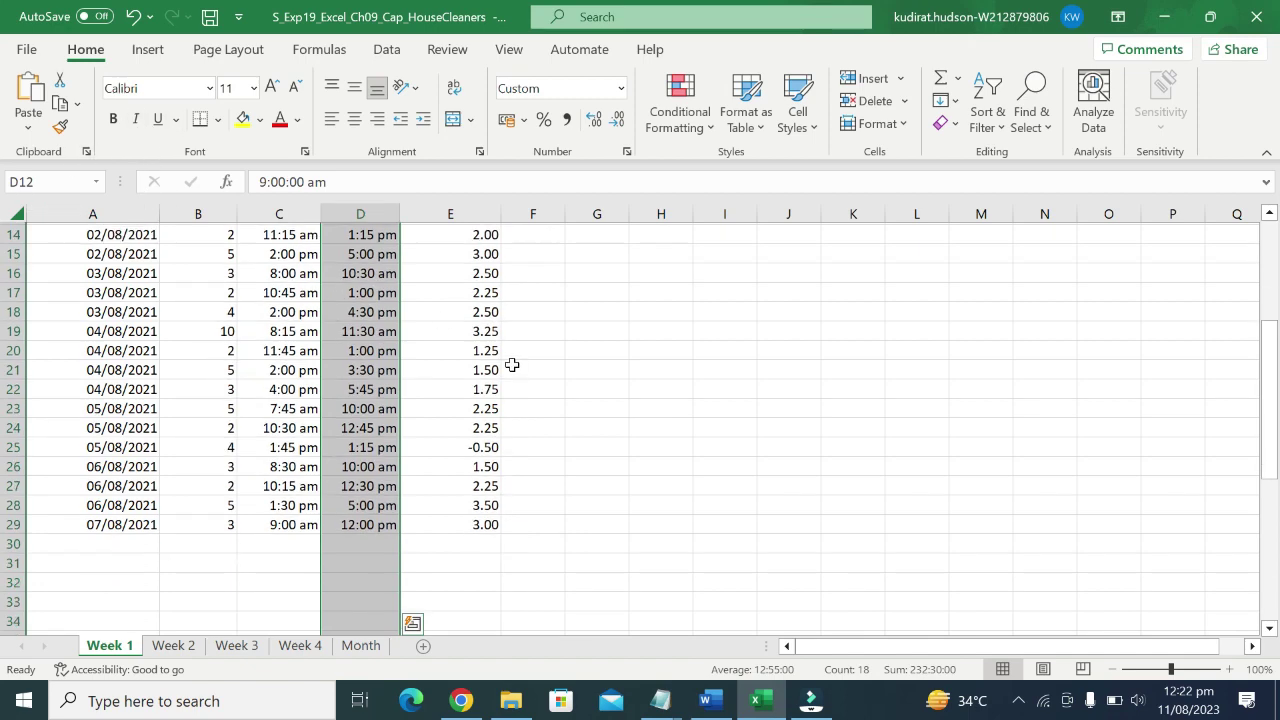
scroll(517, 380, "down", 5)
scroll(700, 357, "up", 3)
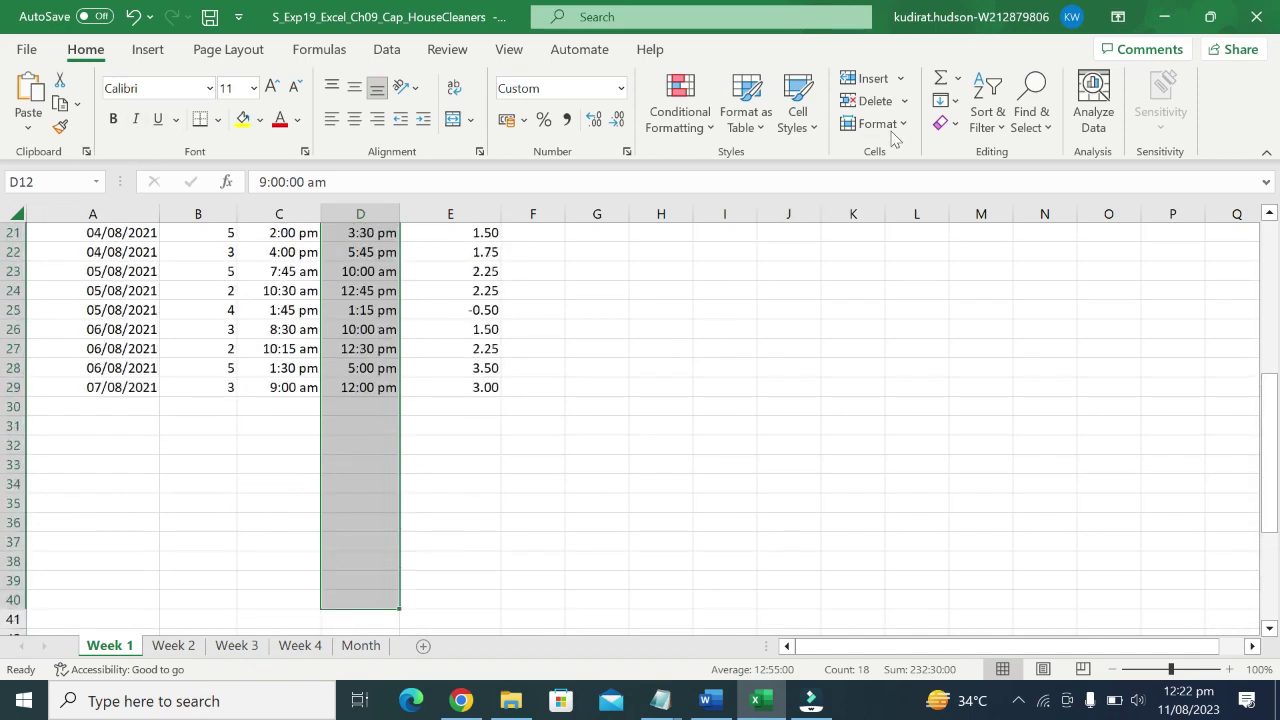
Bring up the Data Validation dialog from the Data tab for D12:D40.
left_click(388, 49)
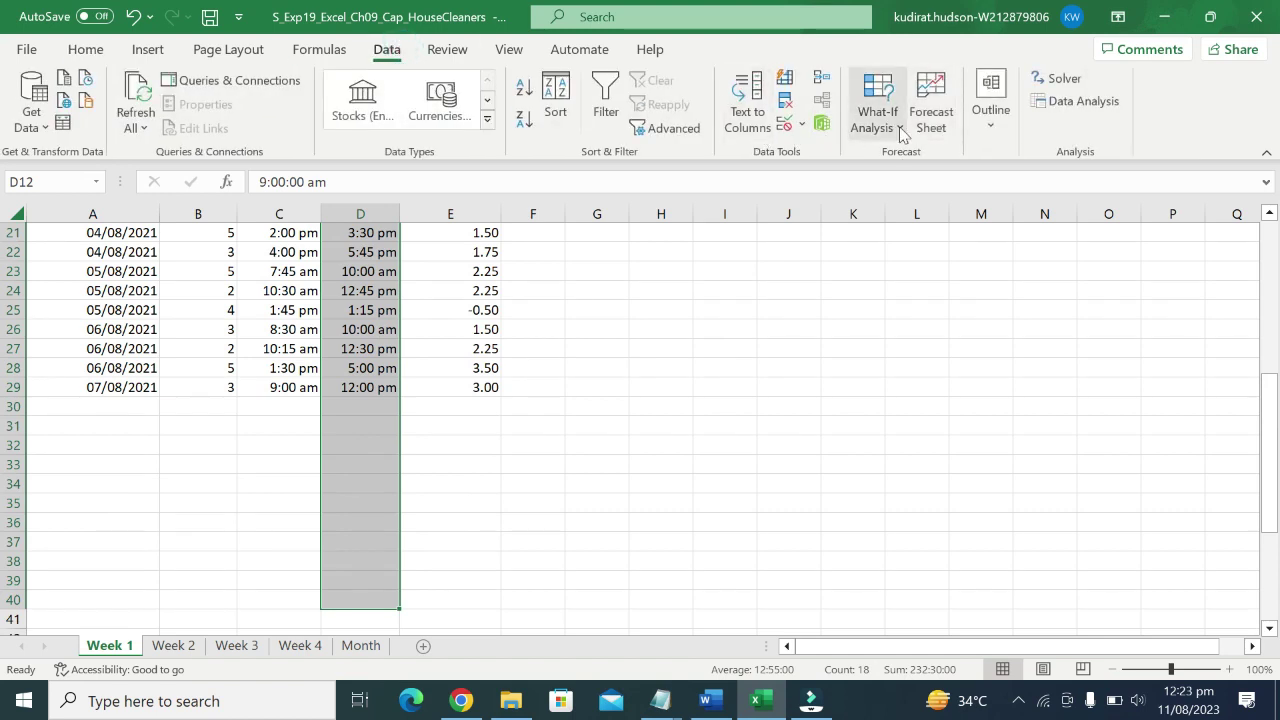
left_click(895, 125)
left_click(803, 125)
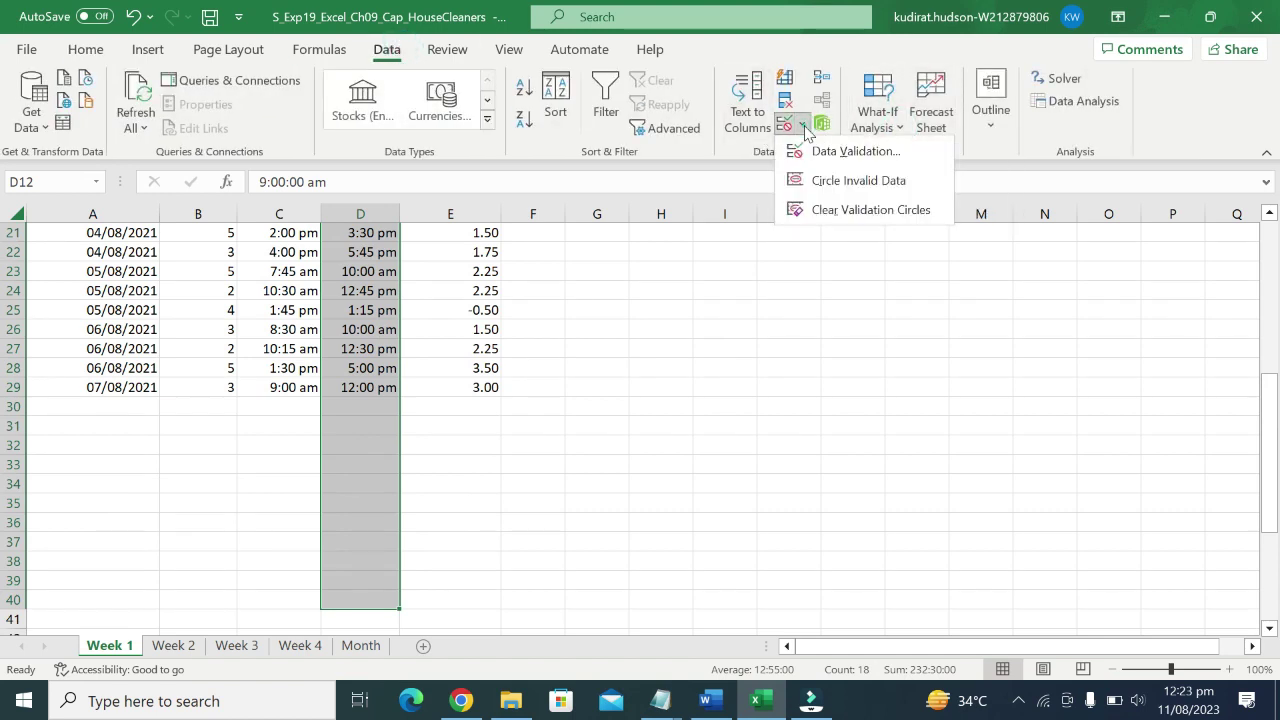
left_click(850, 150)
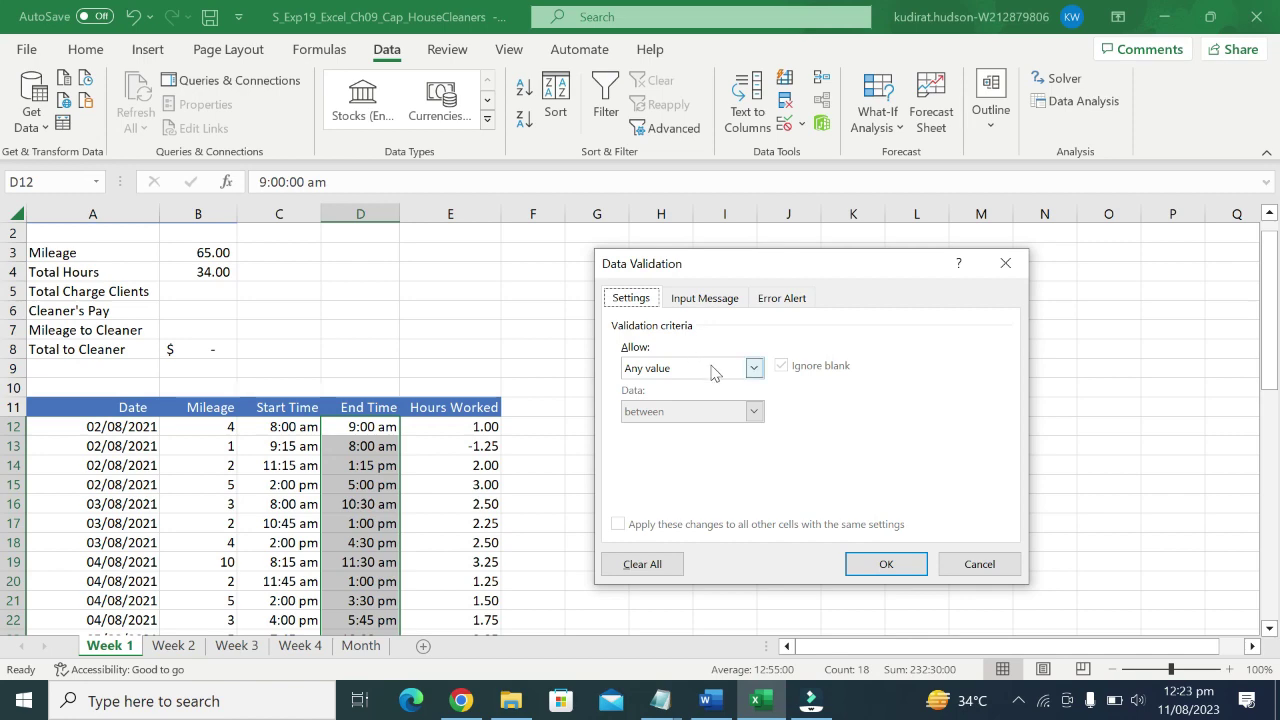
Bold the 'Allow Time greater than cell C12' bullet in Word.
left_click(713, 704)
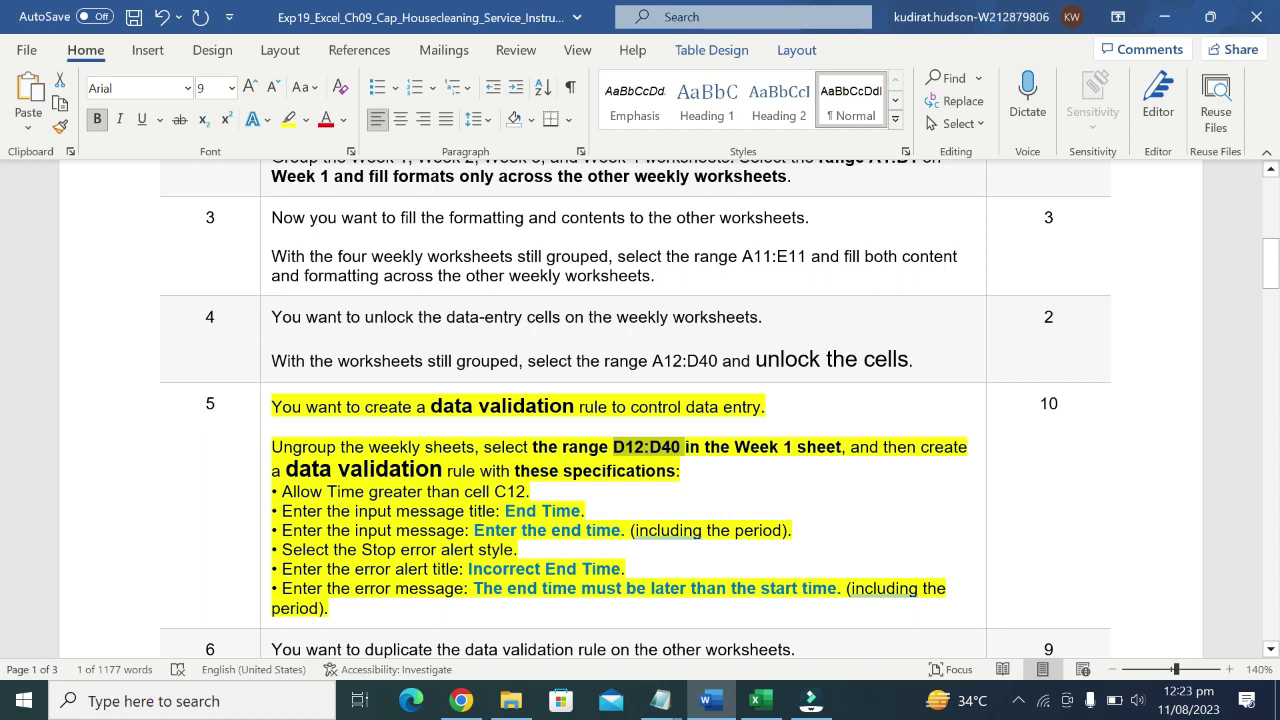
left_click(283, 491)
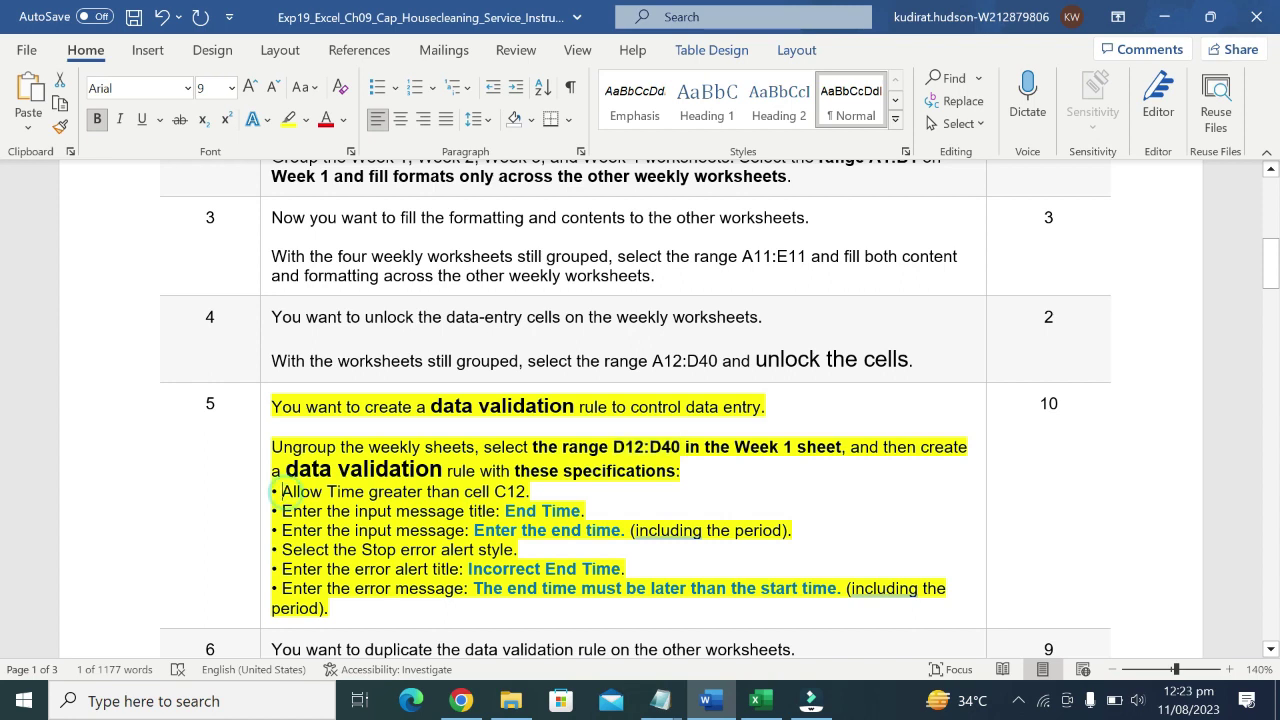
left_click_drag(282, 491, 526, 491)
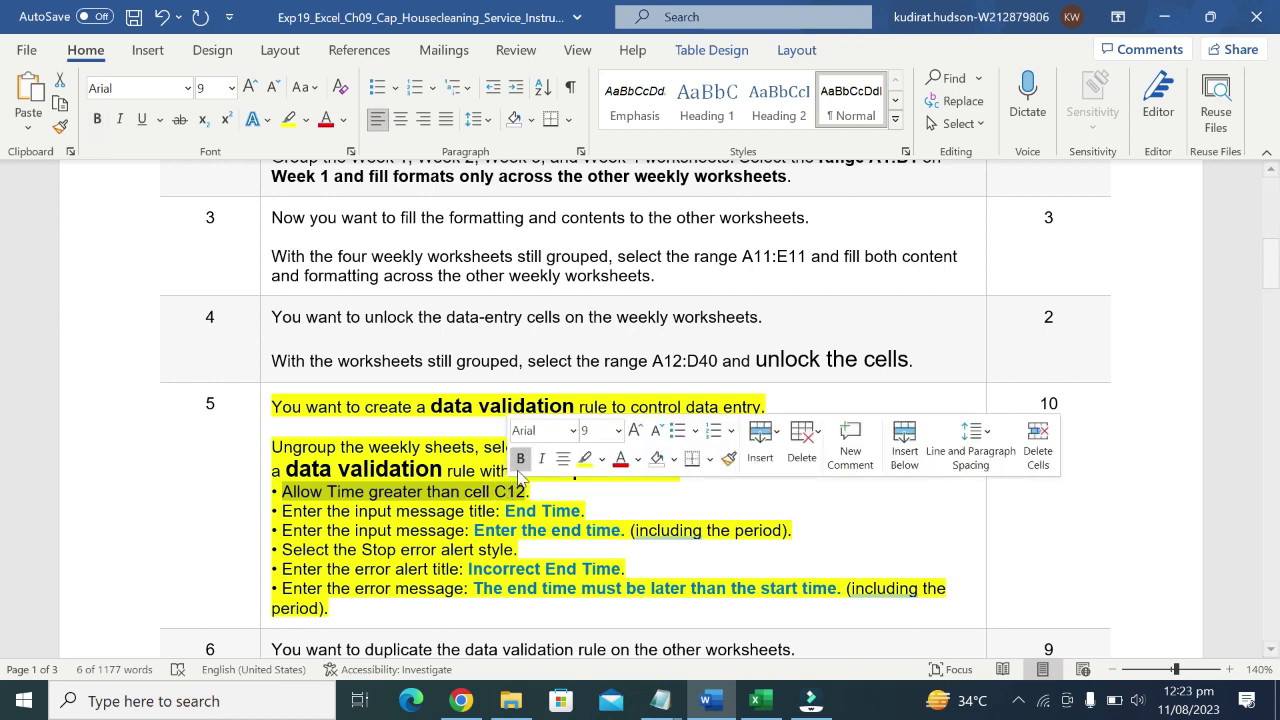
left_click(520, 460)
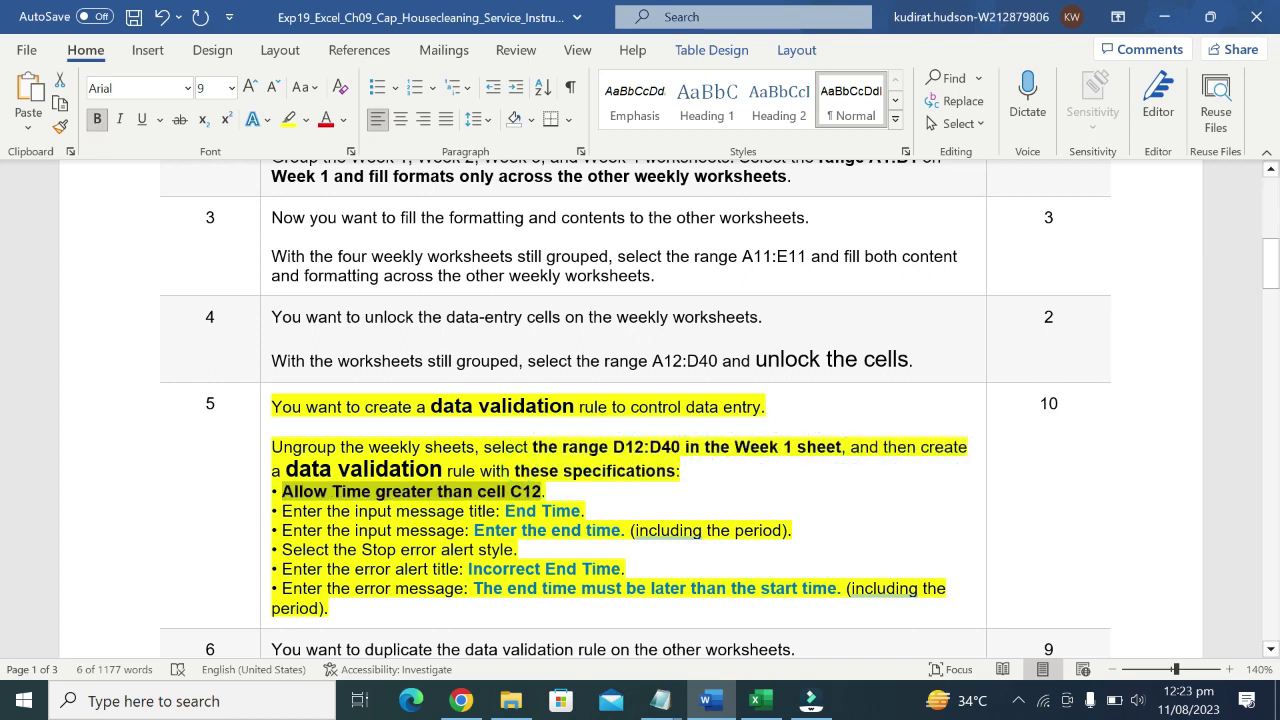
left_click(288, 469)
Return 'data validation' to plain, unbolded 9 pt text.
left_click_drag(287, 469, 442, 469)
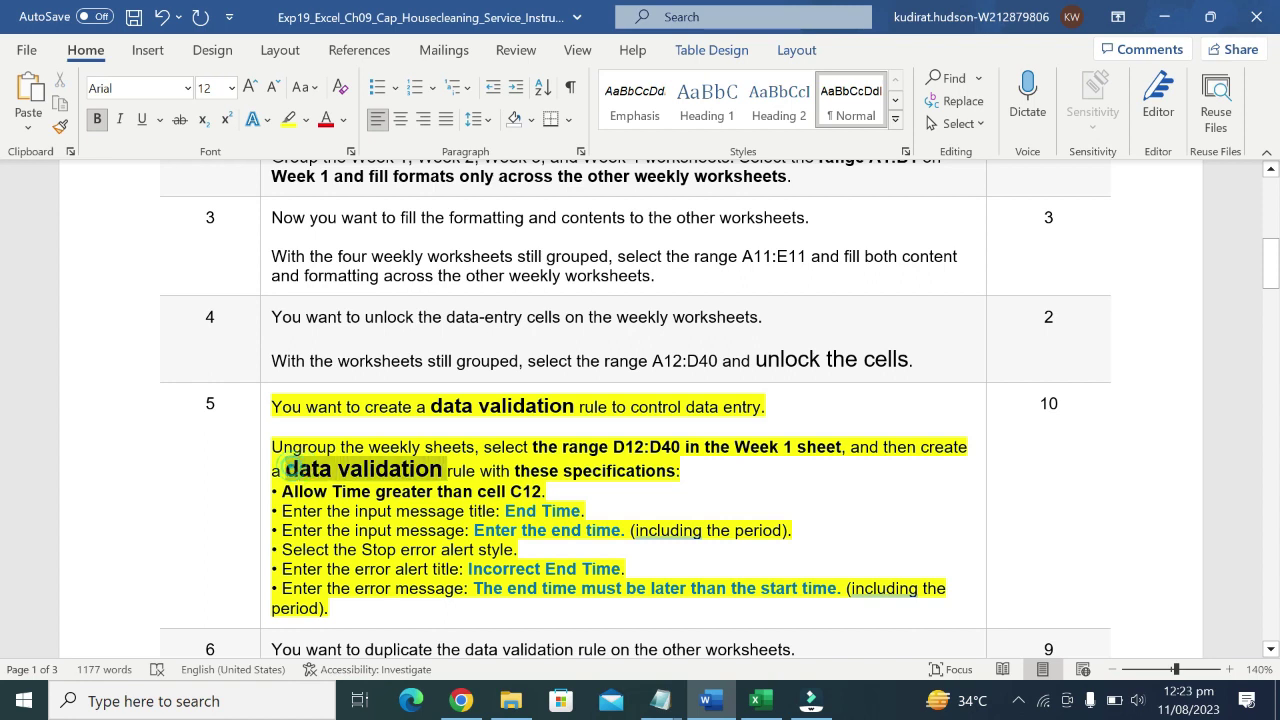
left_click(416, 433)
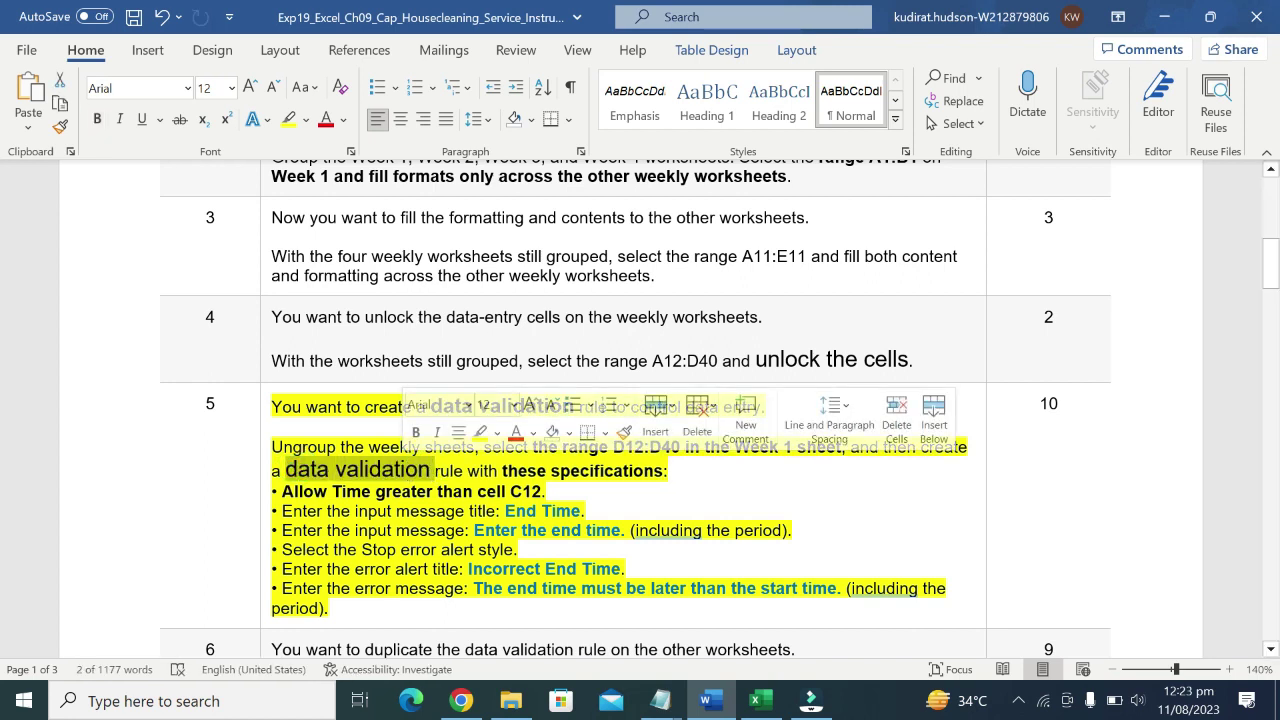
left_click(513, 405)
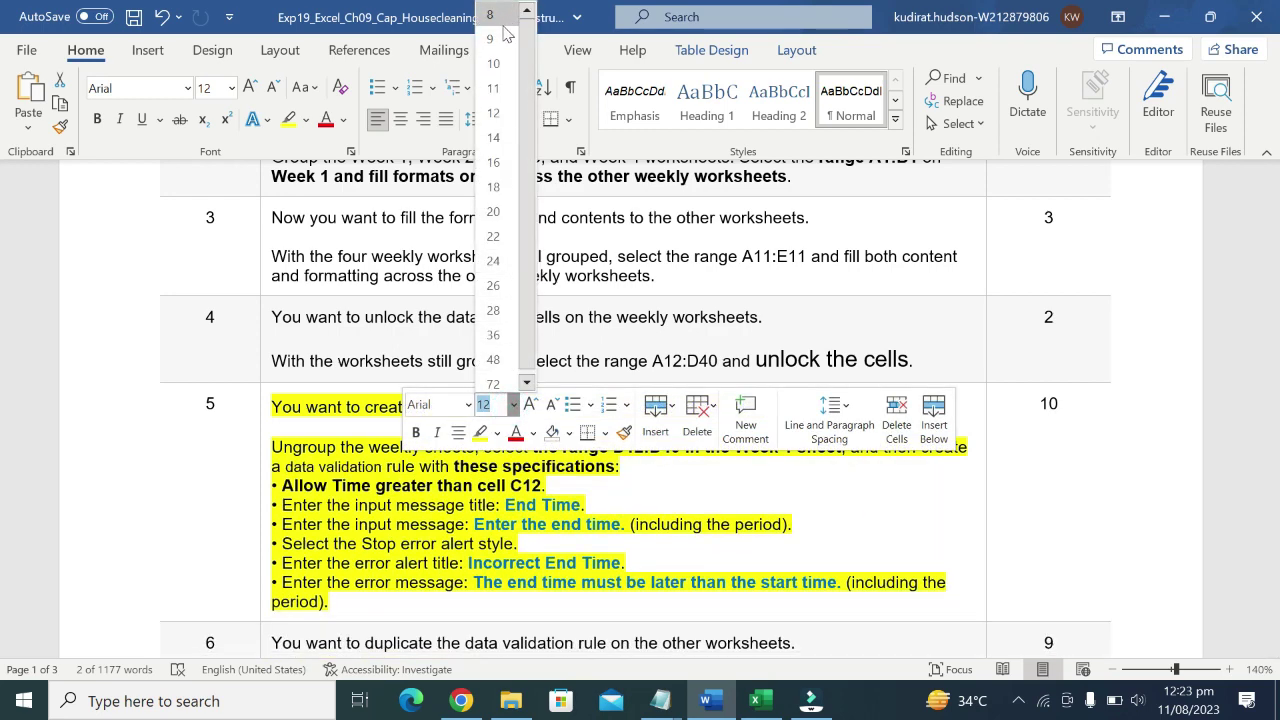
left_click(505, 37)
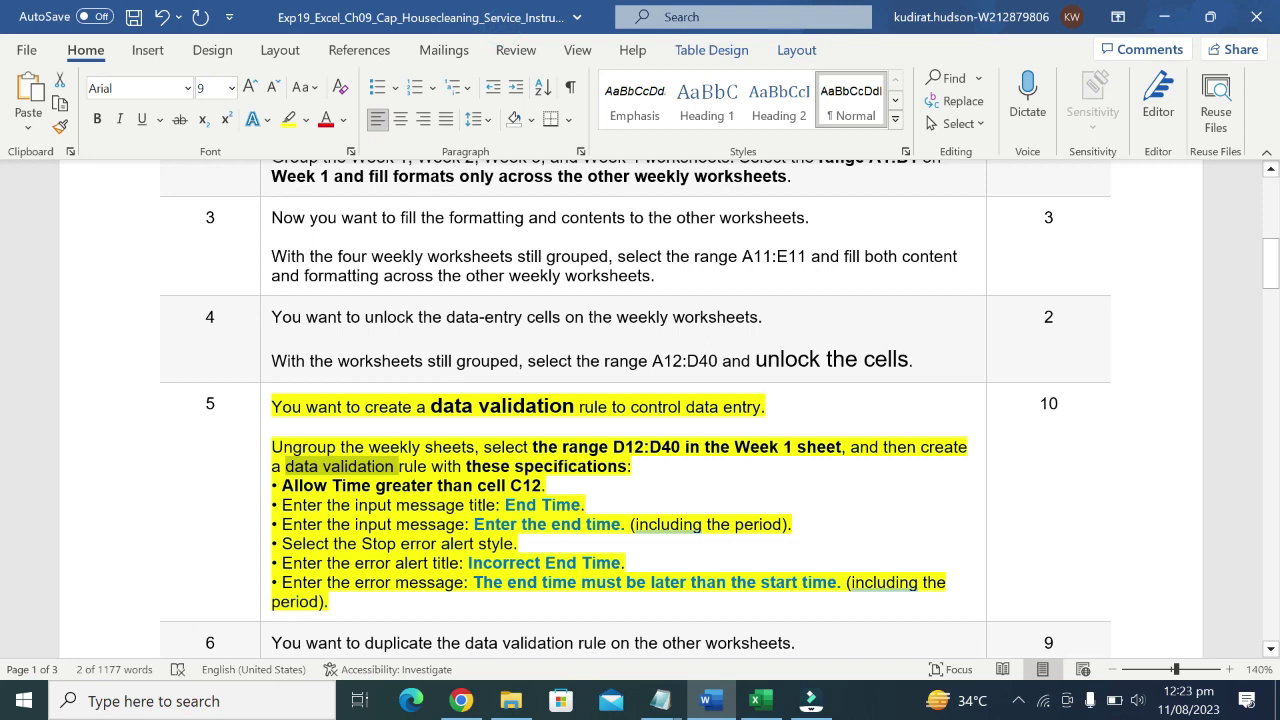
Enlarge the Allow Time bullet to 12 pt, then go back to Excel's validation dialog.
left_click_drag(282, 485, 541, 485)
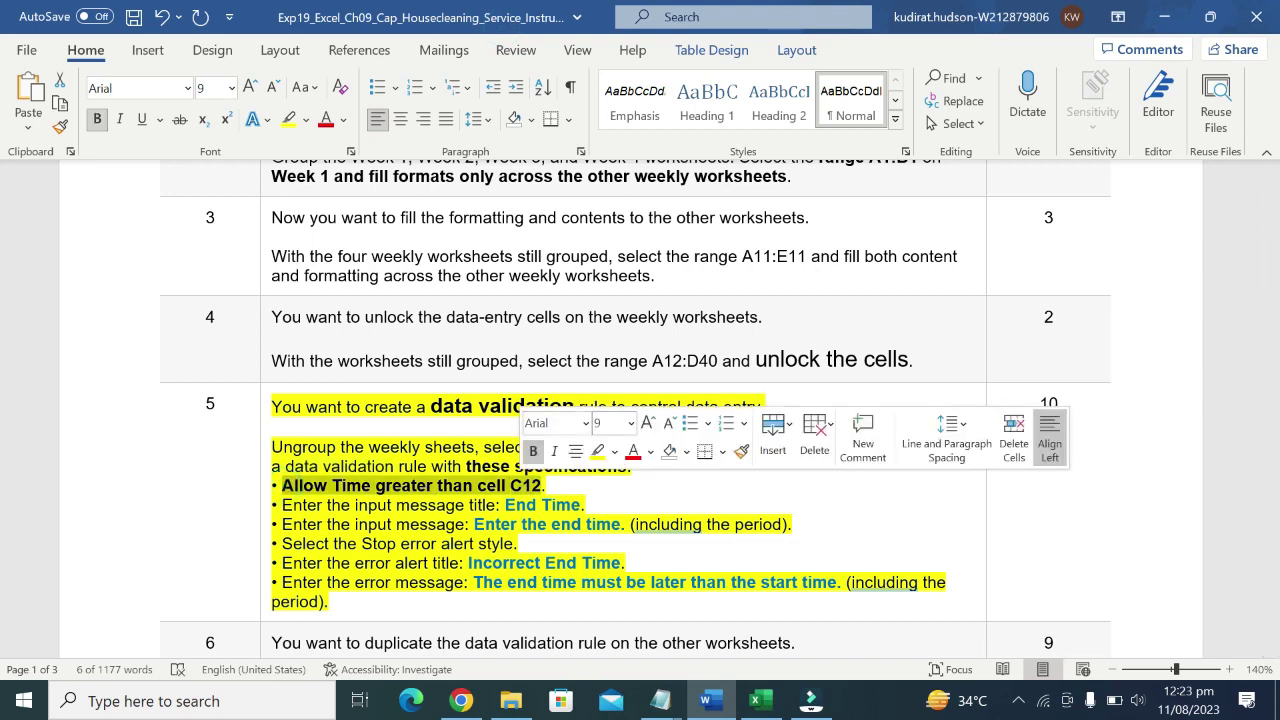
left_click(630, 424)
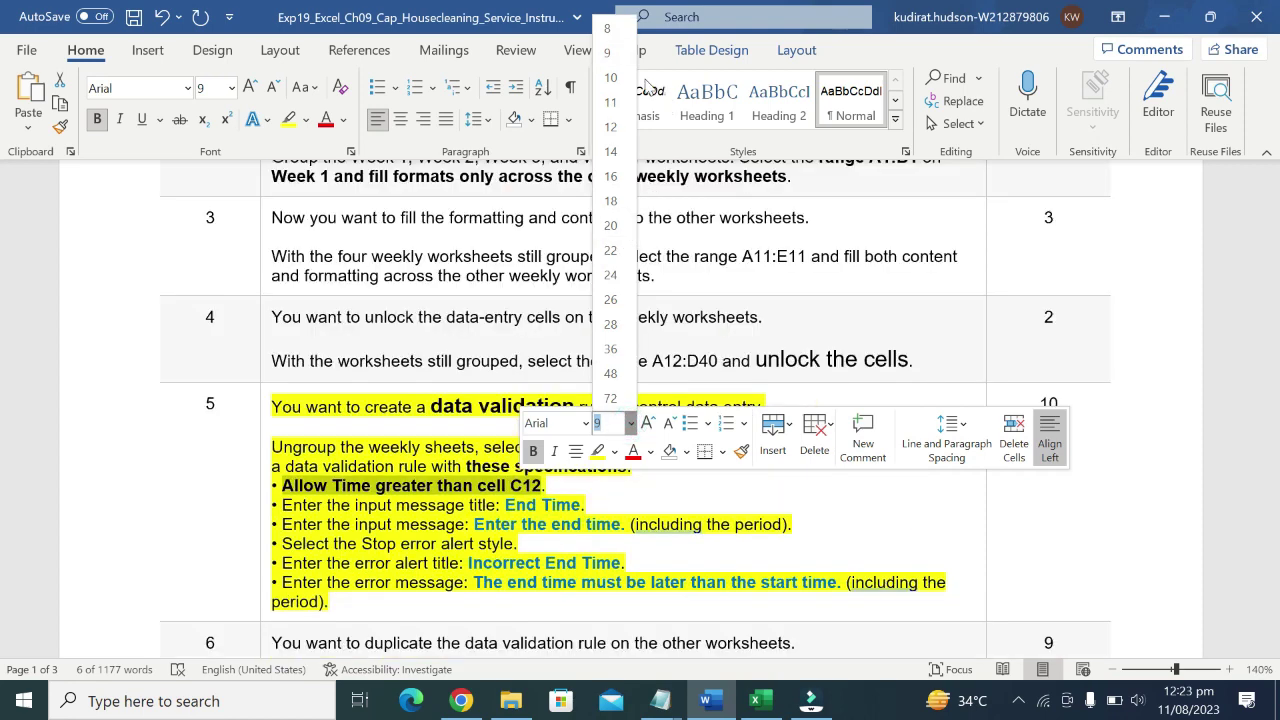
left_click(612, 127)
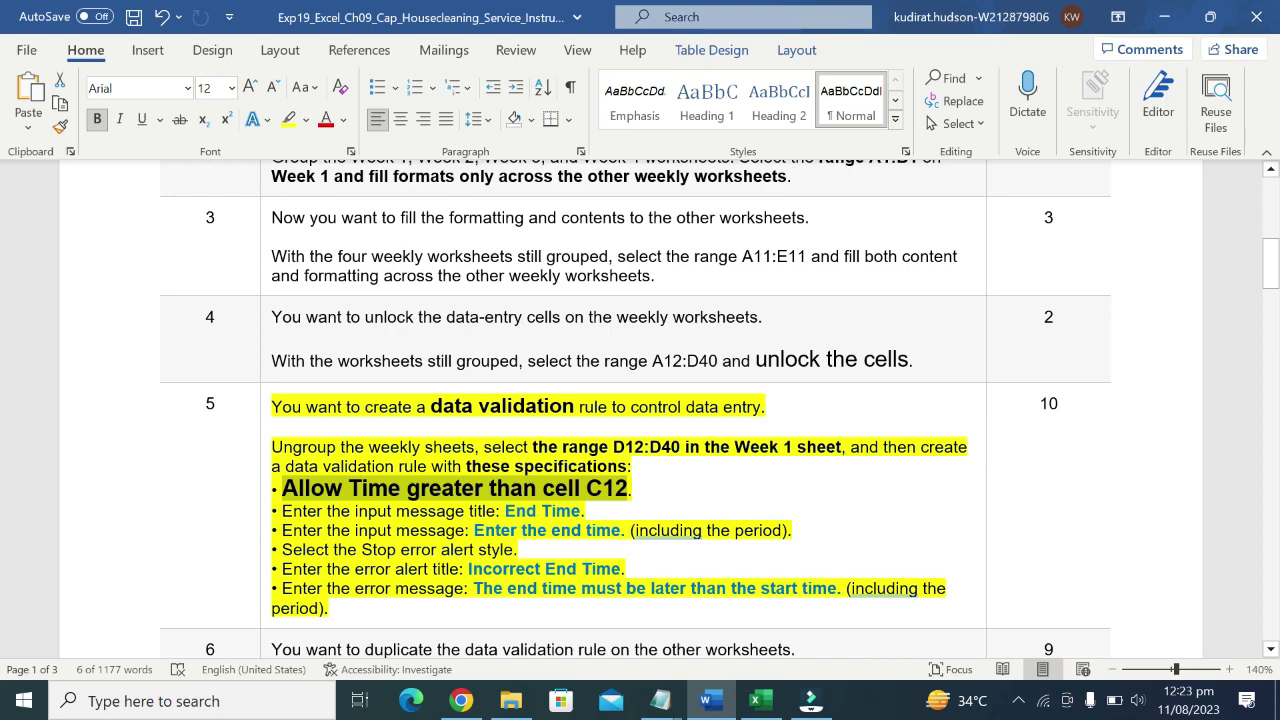
left_click(760, 700)
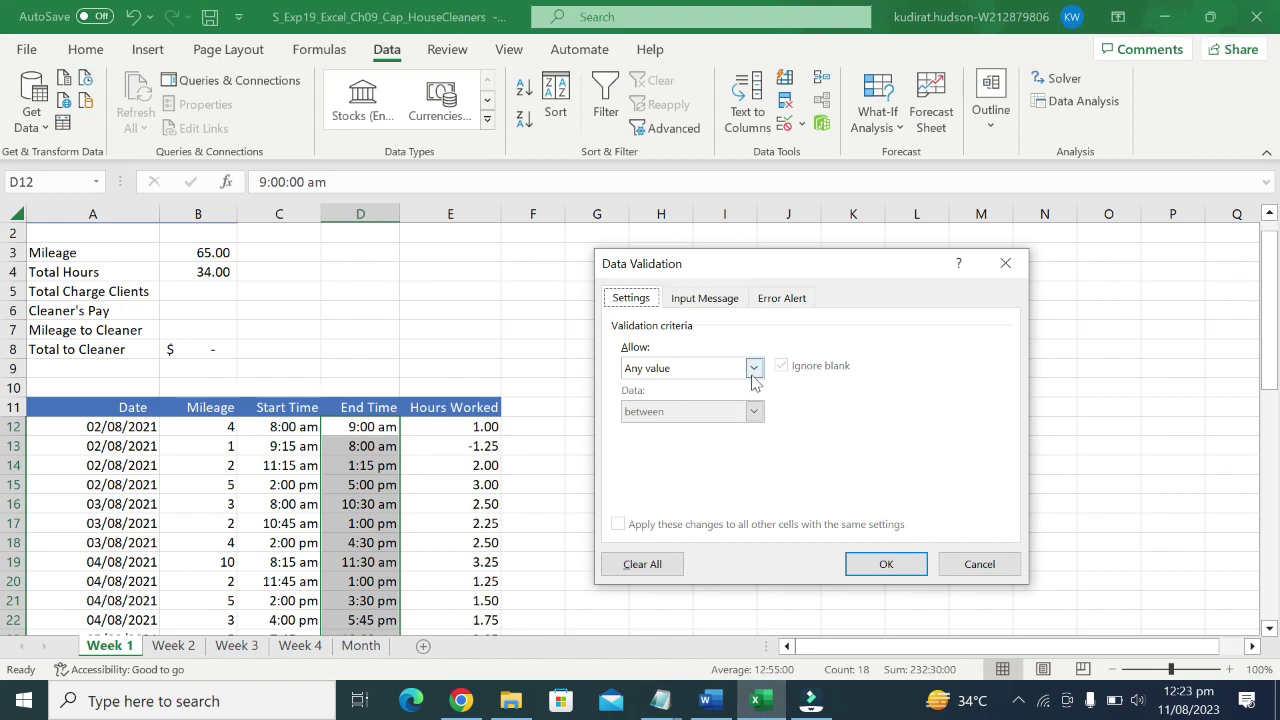
Set the validation to allow Time greater than start time =C12, then return to Word.
left_click(753, 370)
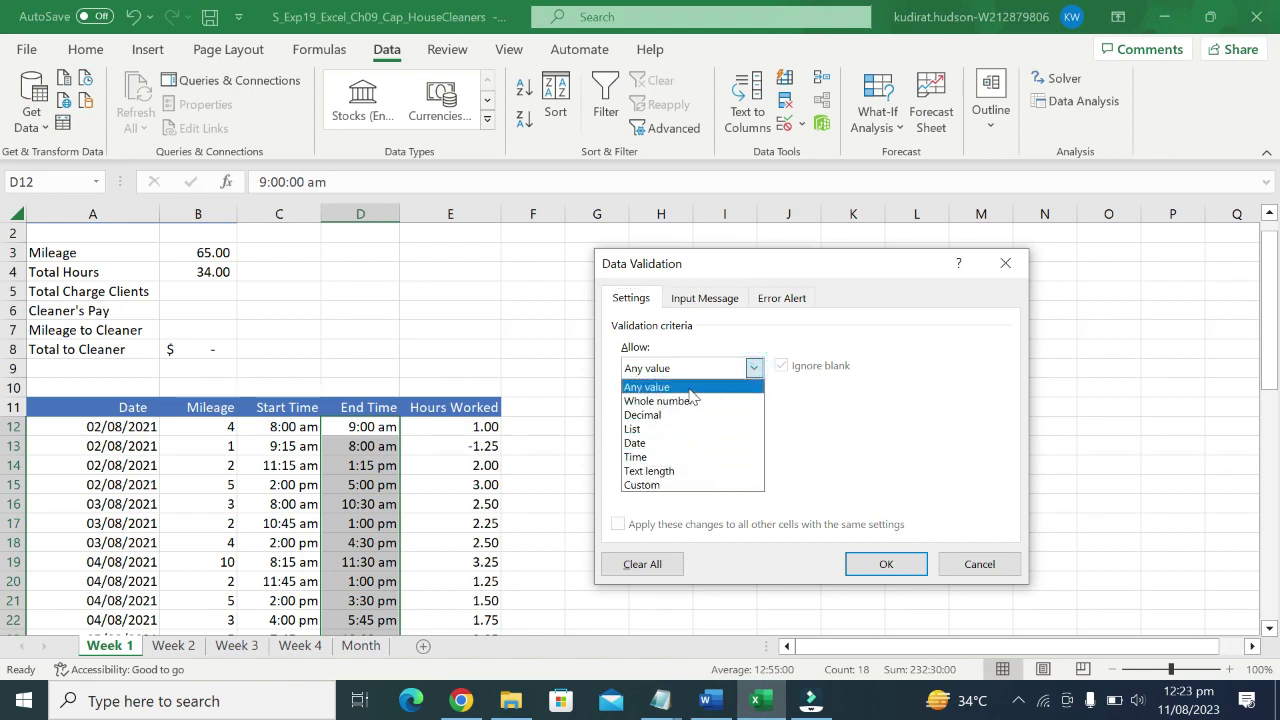
left_click(698, 457)
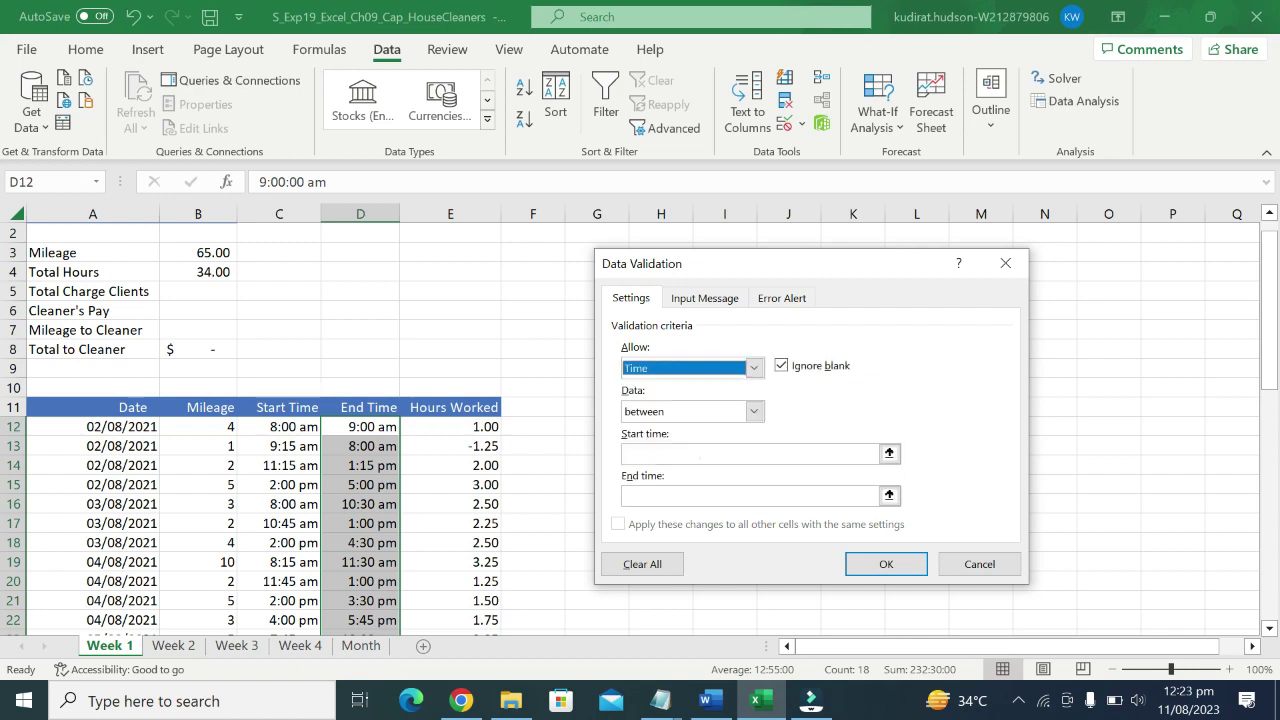
left_click(755, 412)
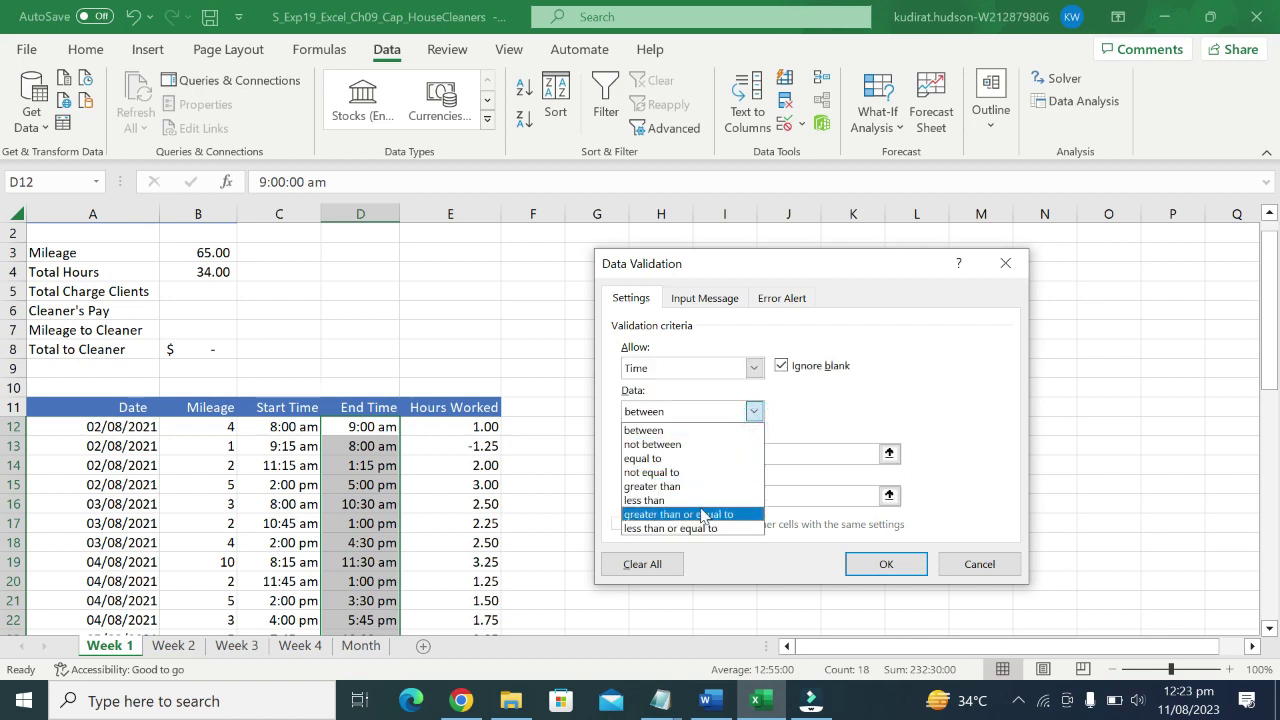
left_click(670, 486)
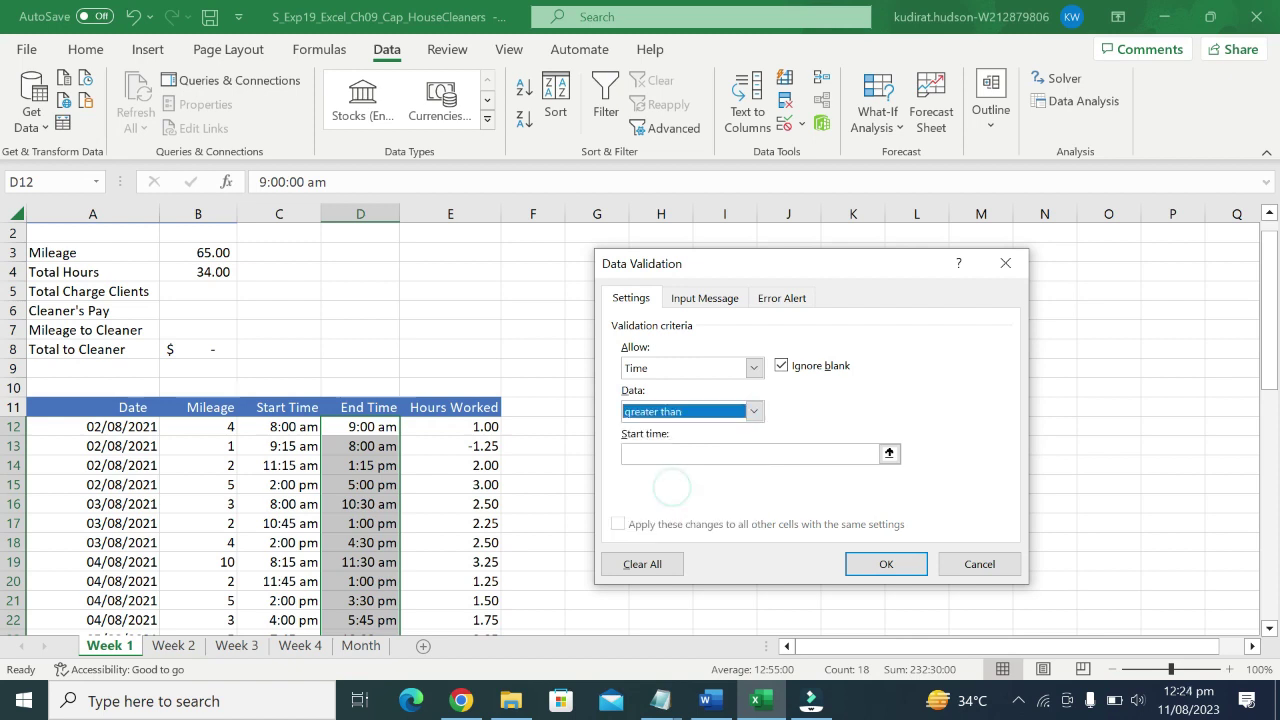
left_click(672, 455)
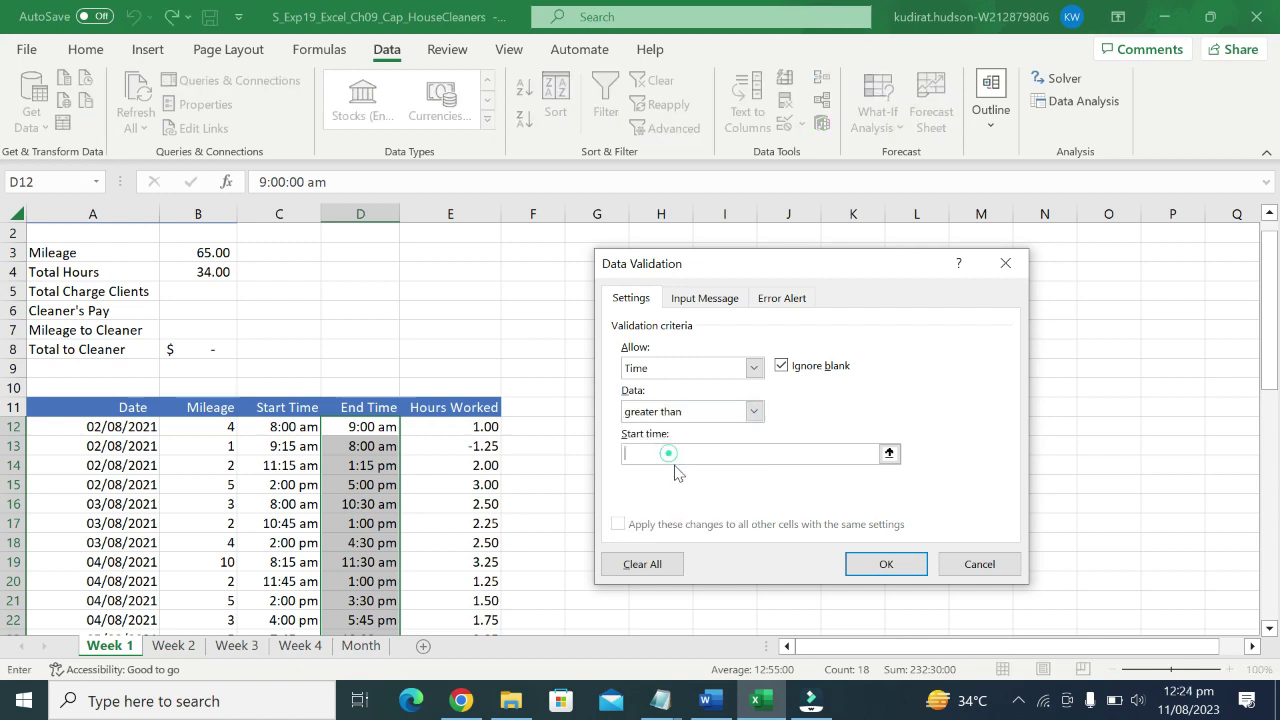
left_click(287, 428)
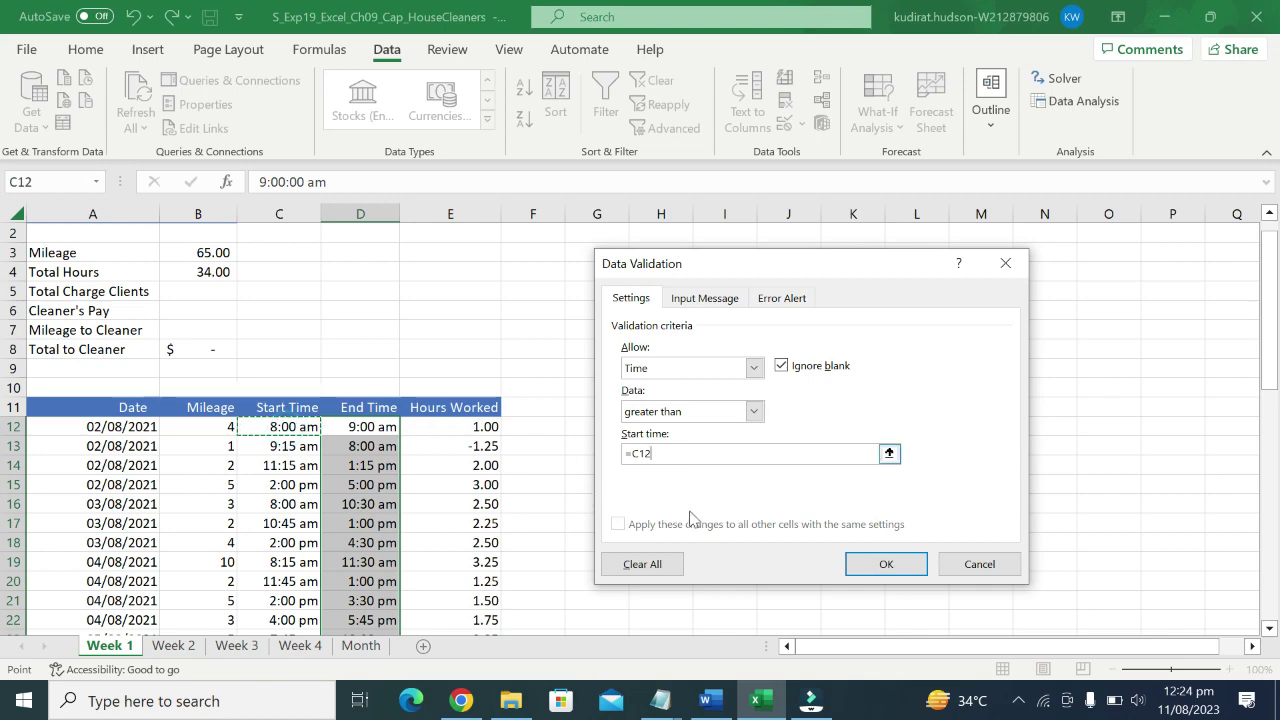
left_click(710, 700)
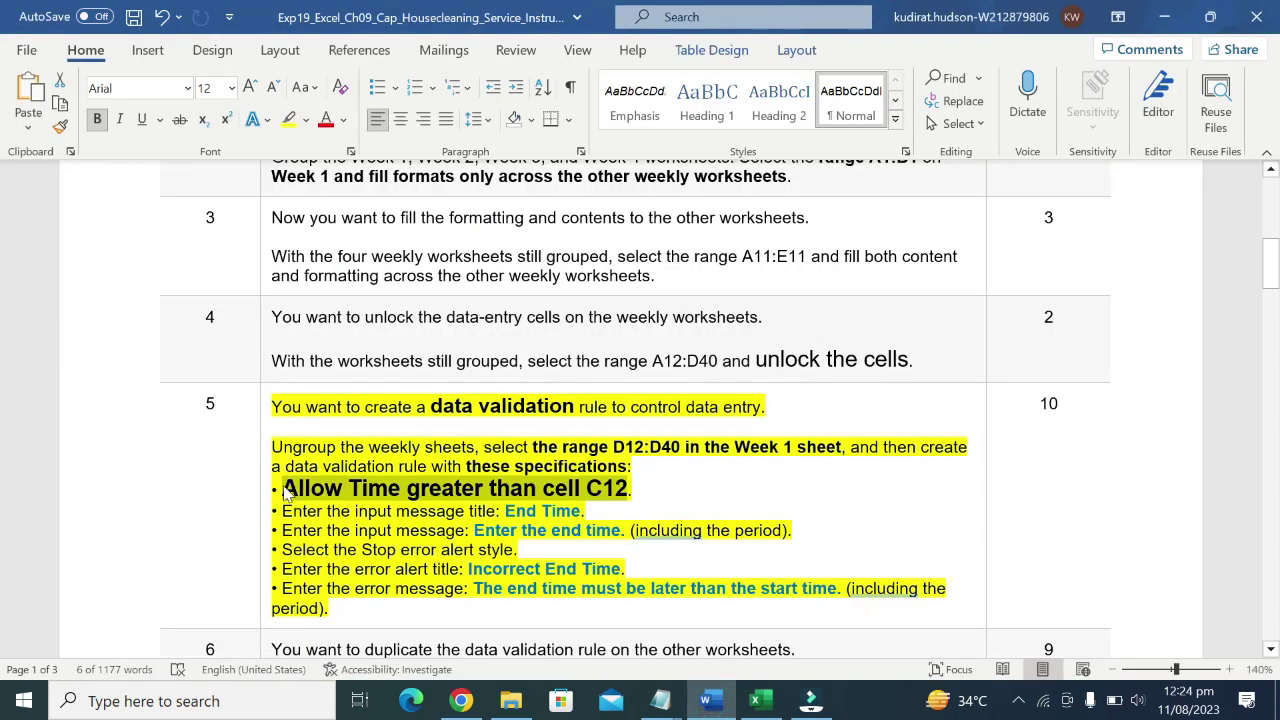
Make the Allow Time line plain, unbolded 9 pt text.
left_click_drag(284, 488, 628, 488)
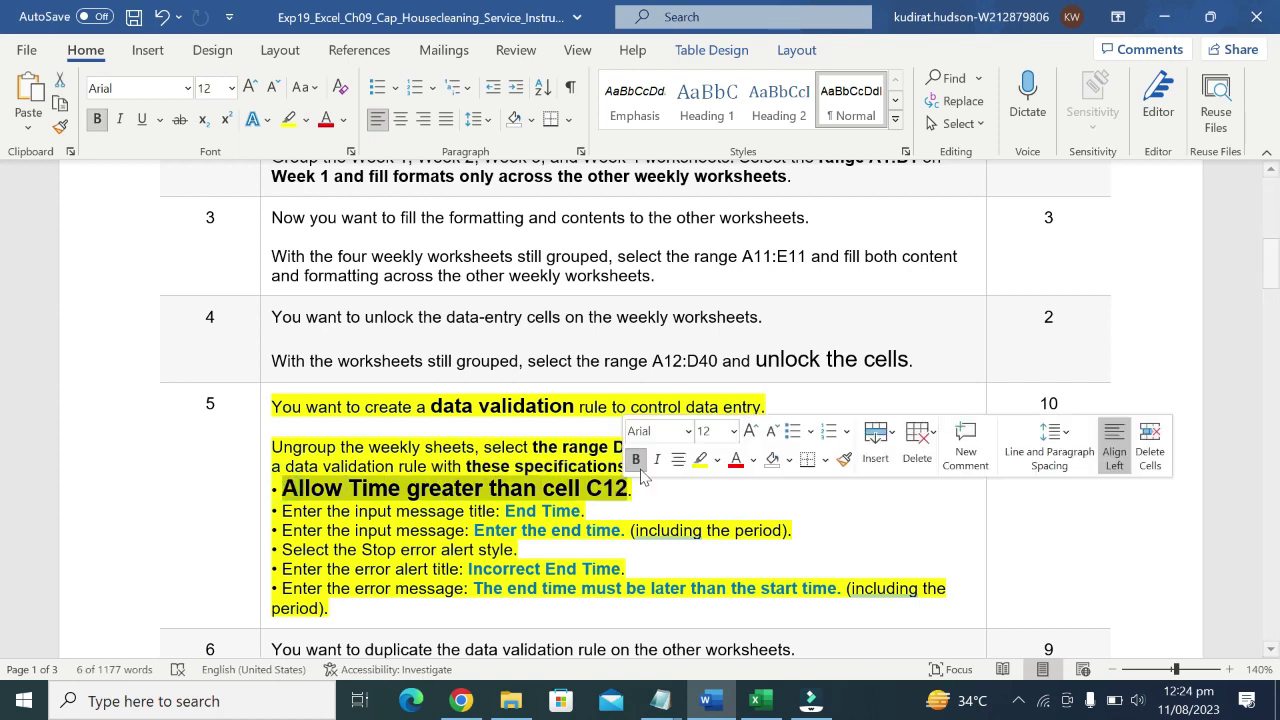
left_click(636, 460)
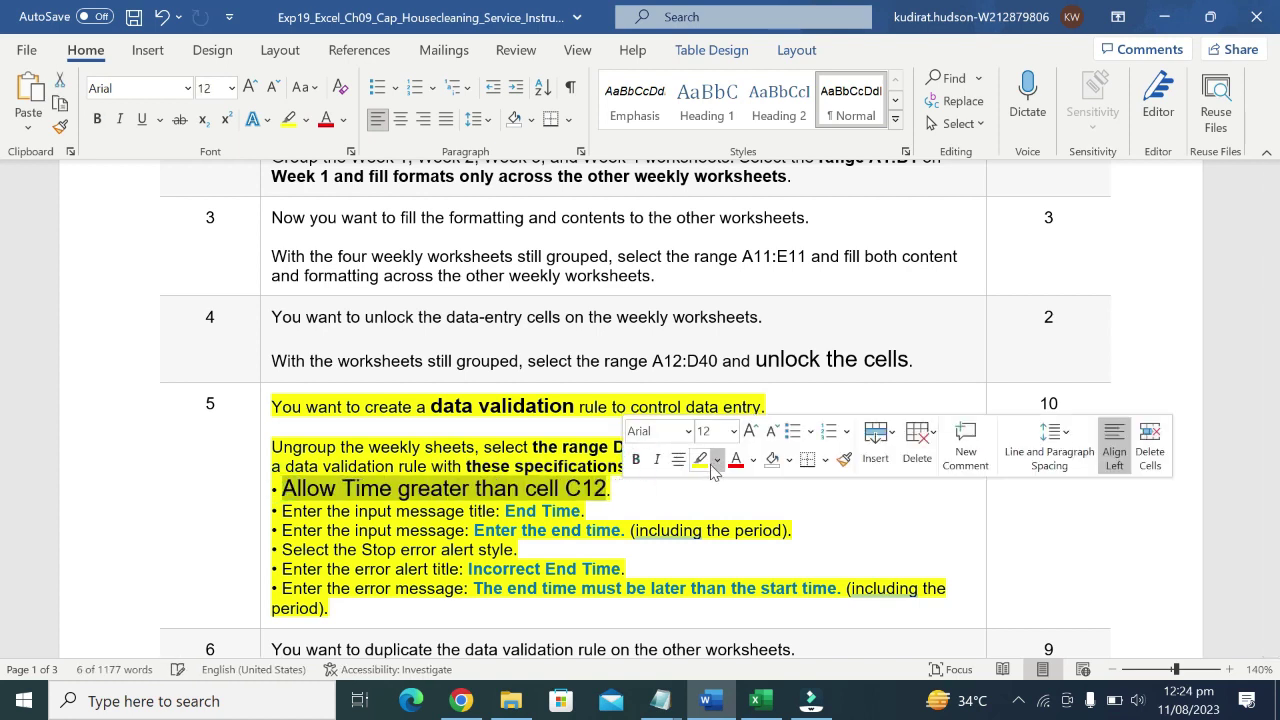
left_click(733, 431)
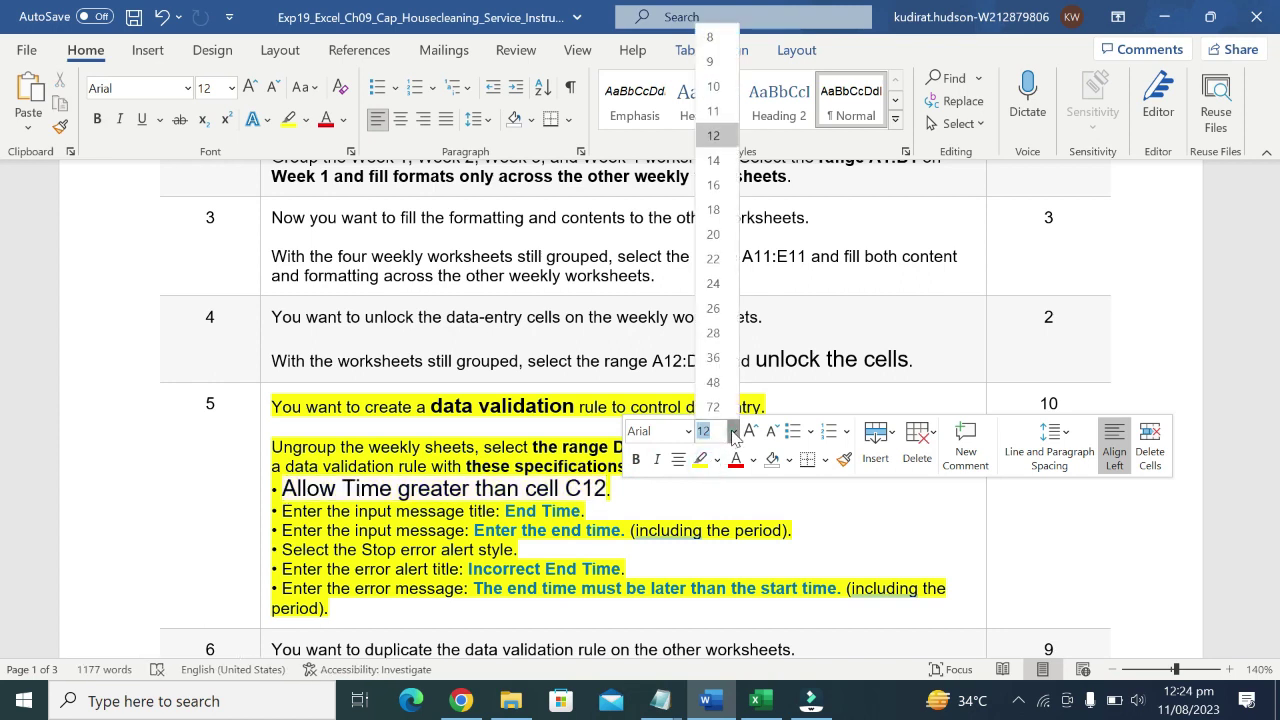
left_click(712, 60)
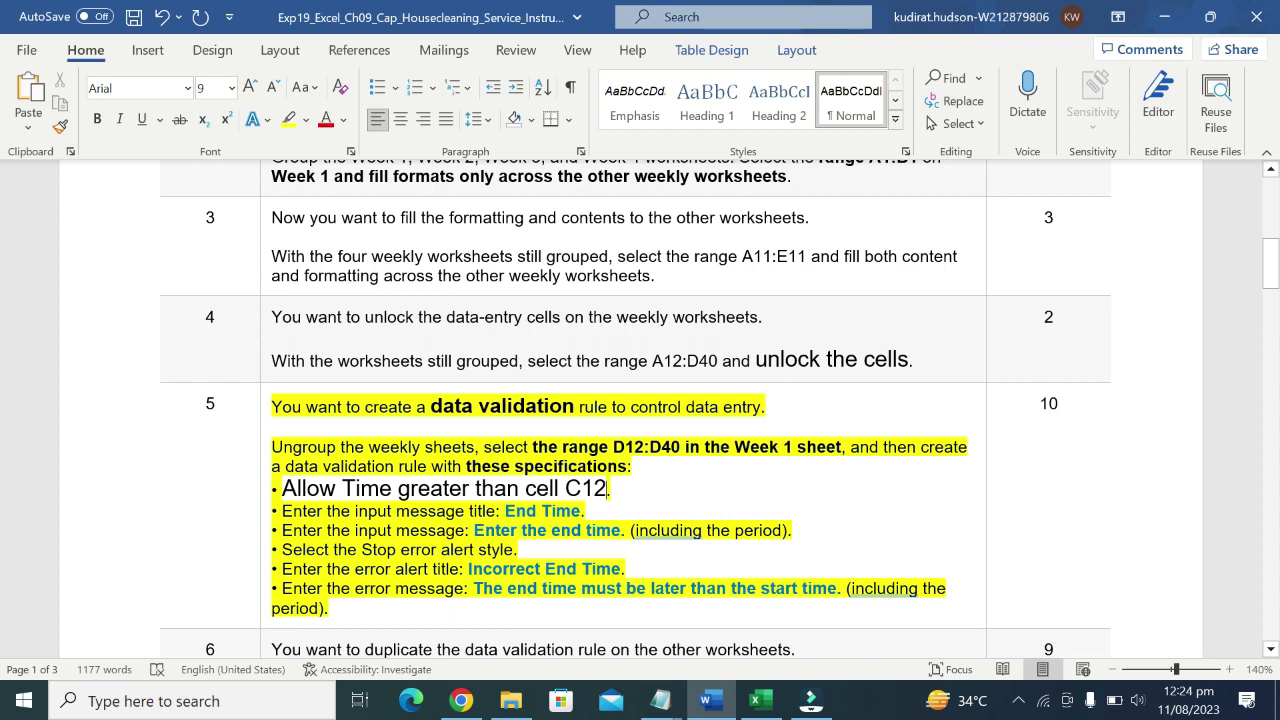
Make the 'Enter the input message title' line bold at 12 pt.
left_click_drag(282, 511, 582, 511)
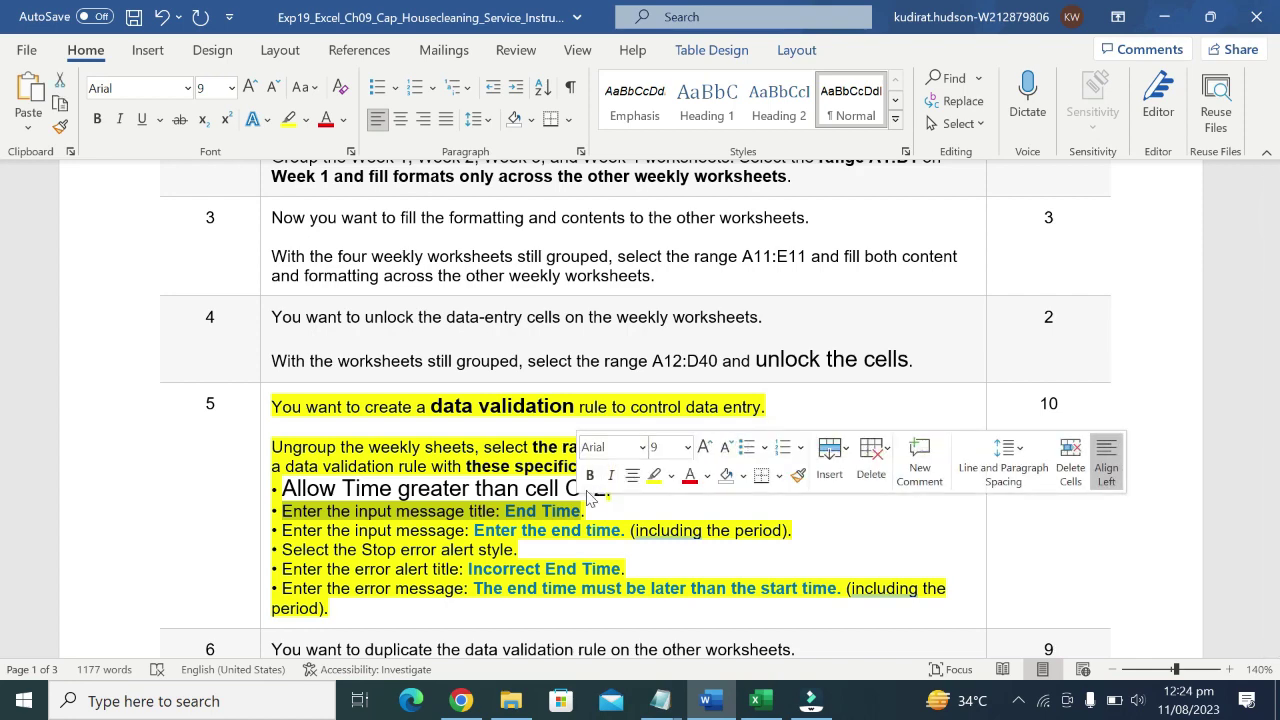
left_click(589, 476)
left_click(687, 447)
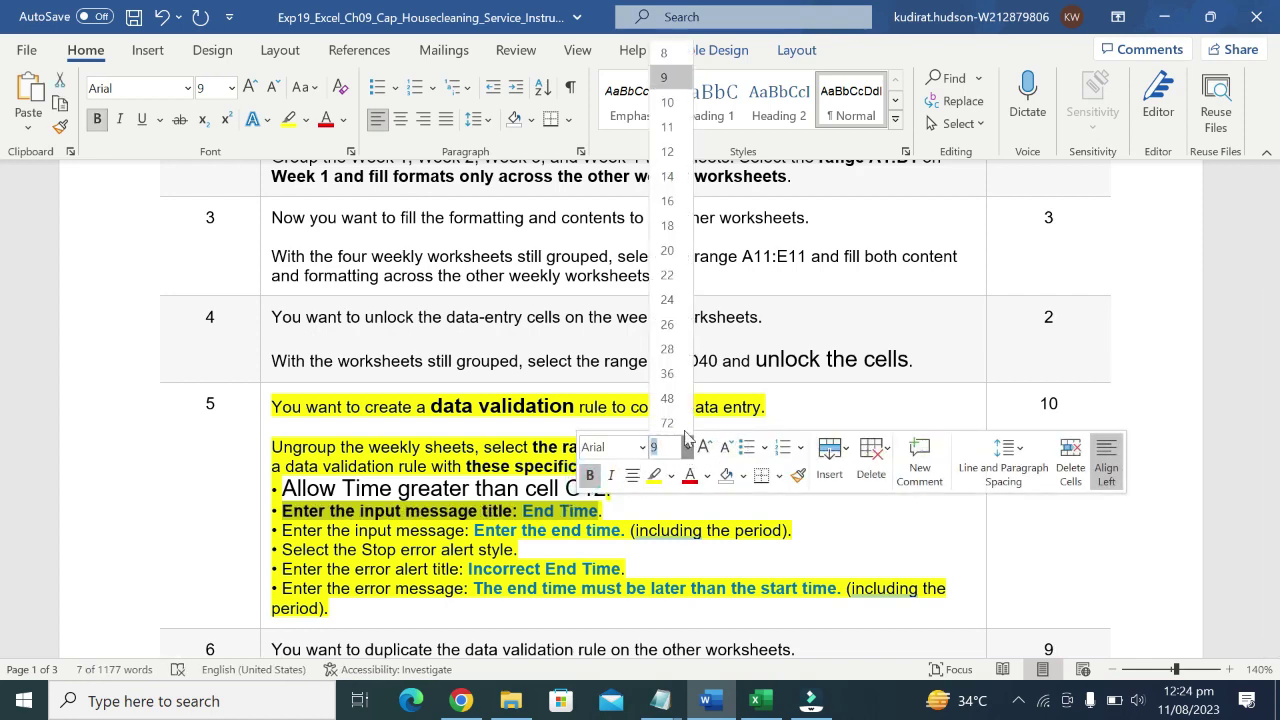
left_click(667, 155)
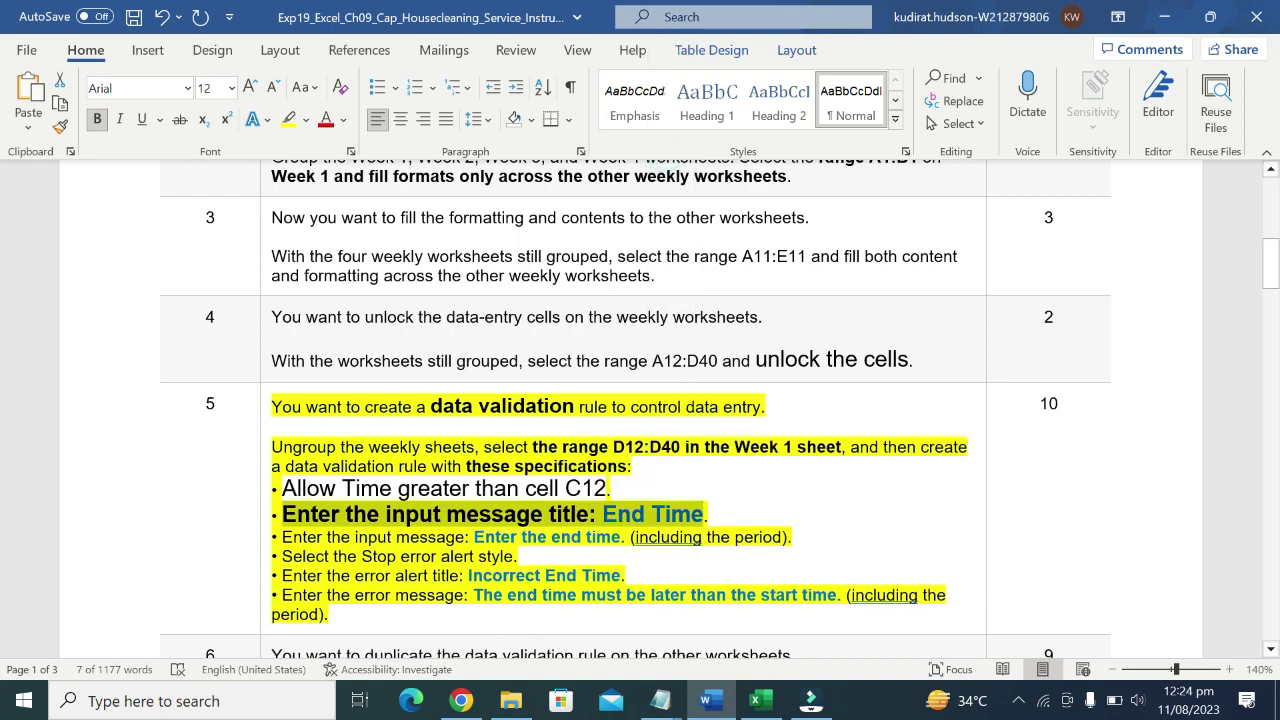
Reapply 9 pt across the entire Allow Time line.
left_click(283, 488)
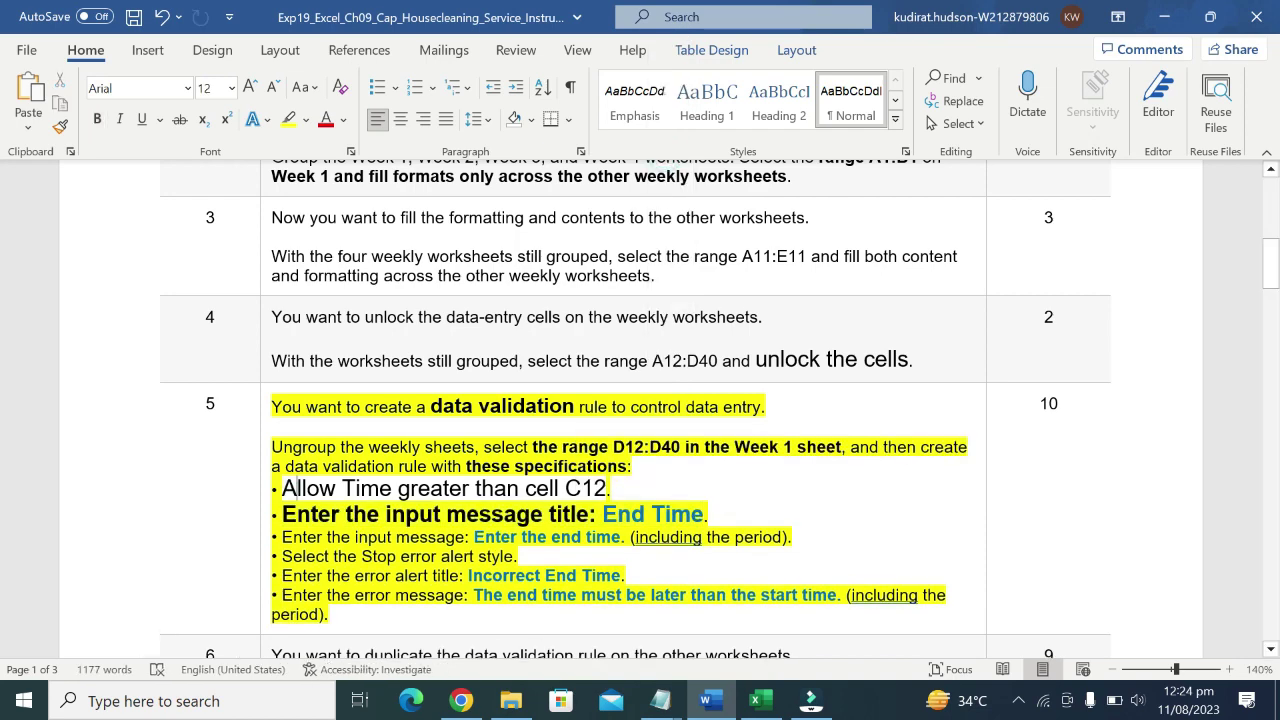
key("ctrl+shift+Right")
key("ctrl+shift+Right")
key("ctrl+shift+Right")
key("ctrl+shift+Right")
key("ctrl+shift+Right")
key("ctrl+shift+Right")
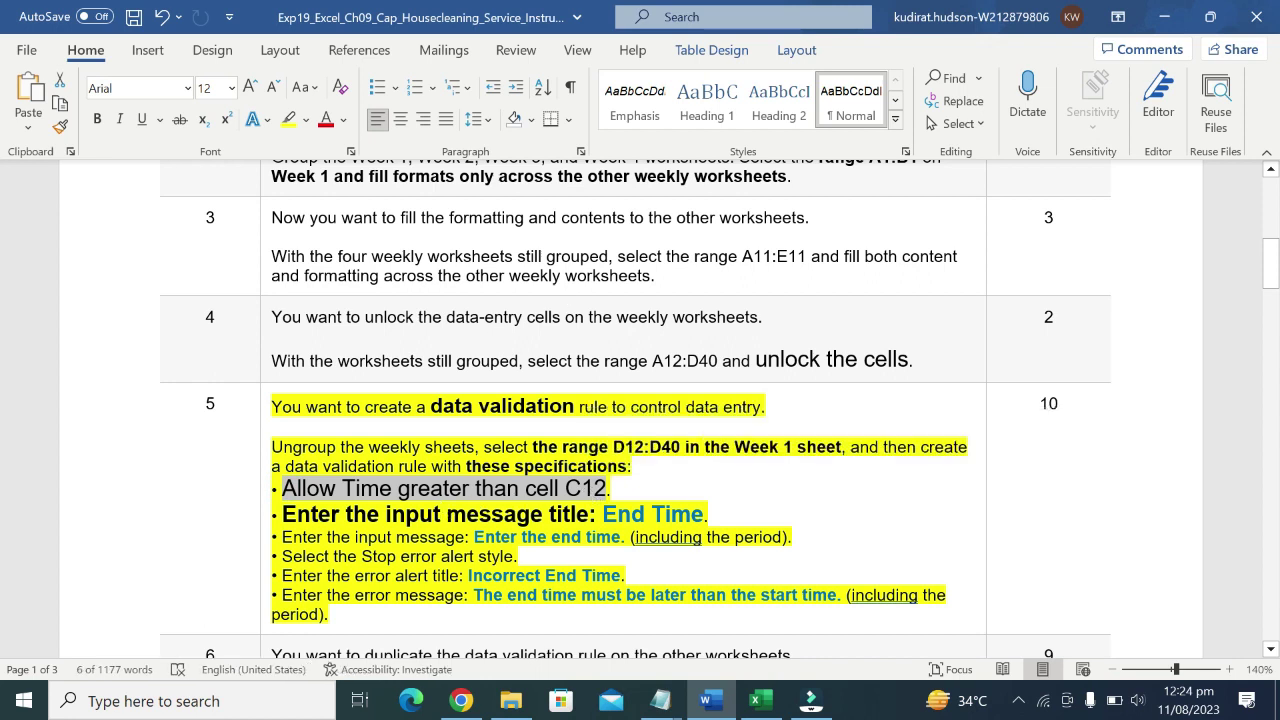
left_click(231, 88)
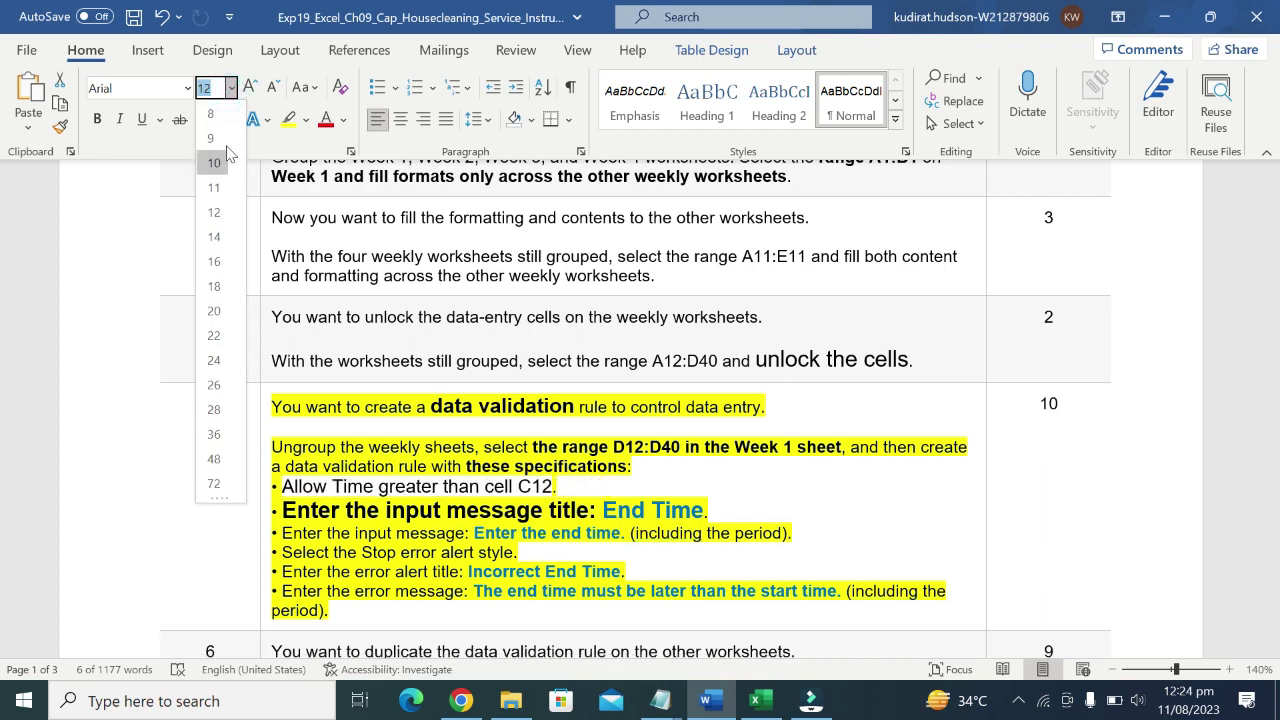
left_click(213, 138)
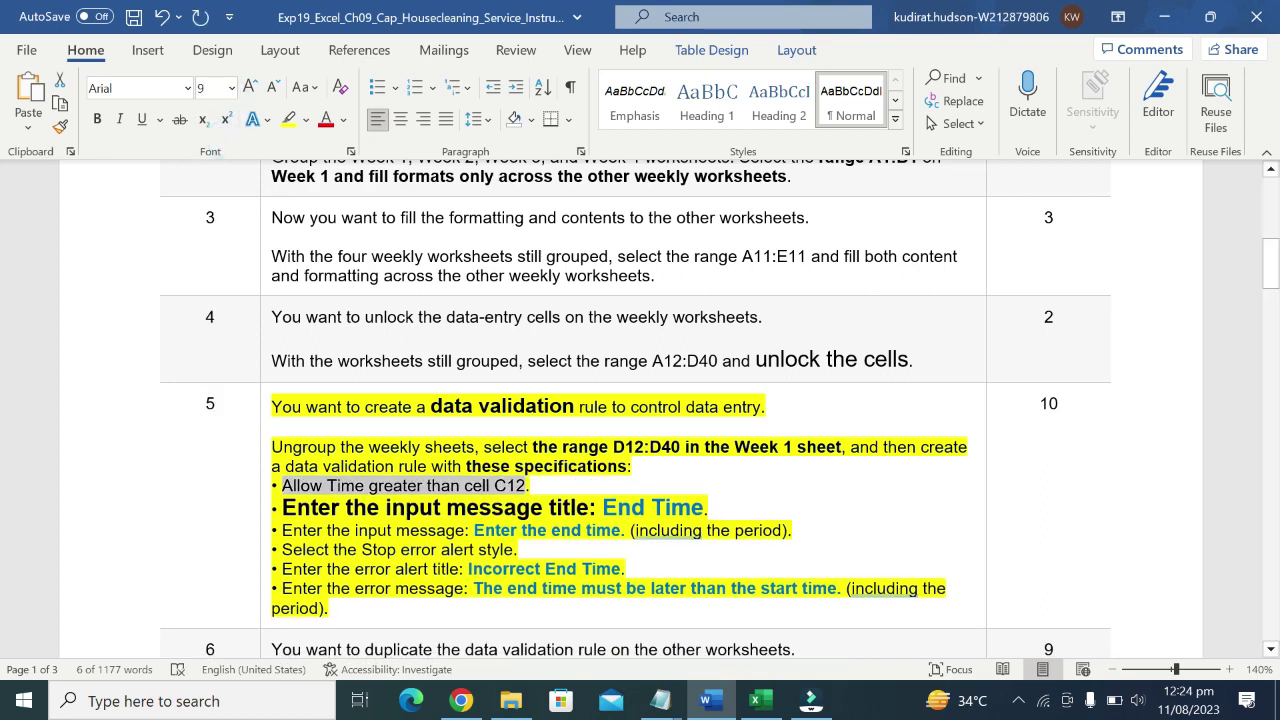
left_click(445, 521)
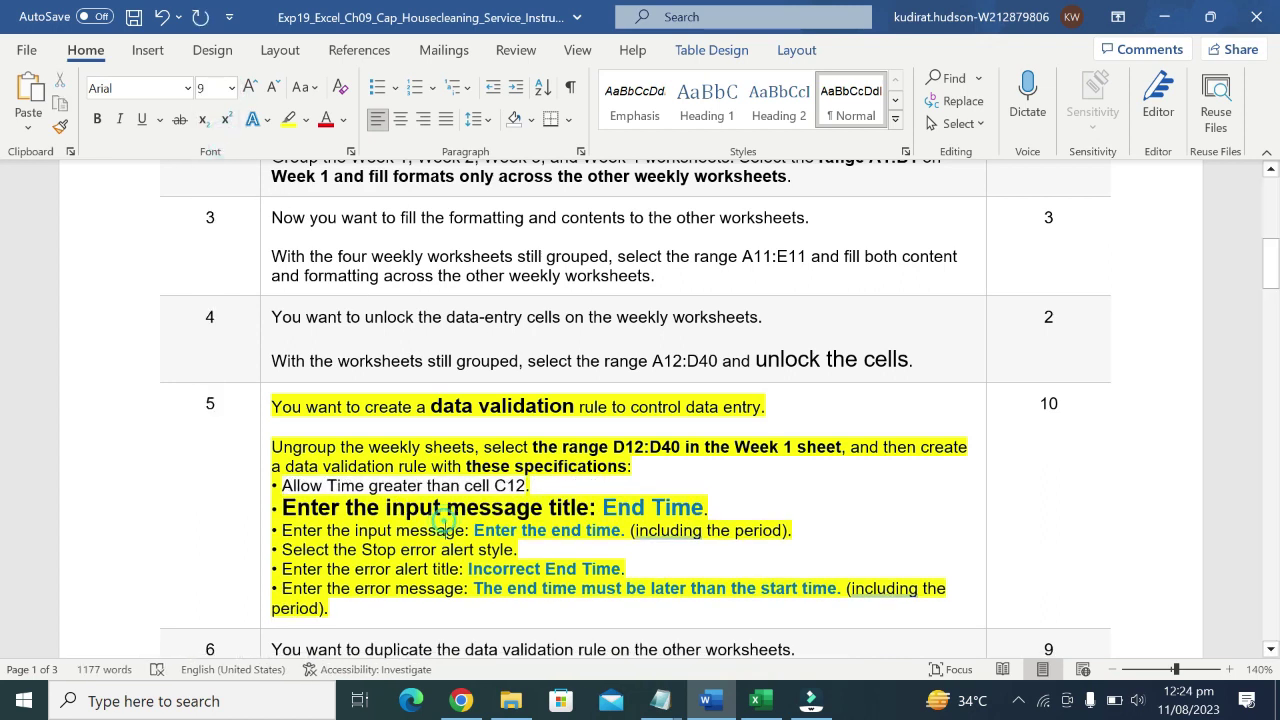
Select the title value 'End Time' in the input message line and switch to Excel.
left_click_drag(283, 507, 590, 507)
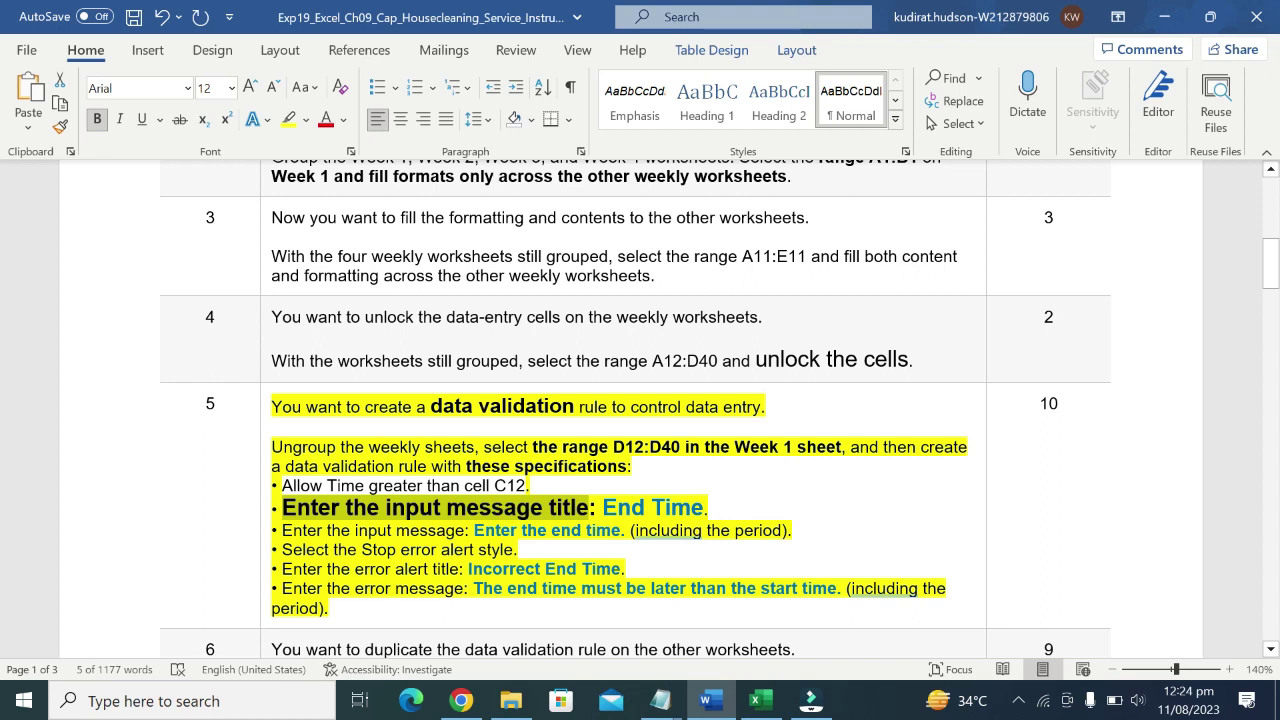
left_click_drag(704, 507, 603, 507)
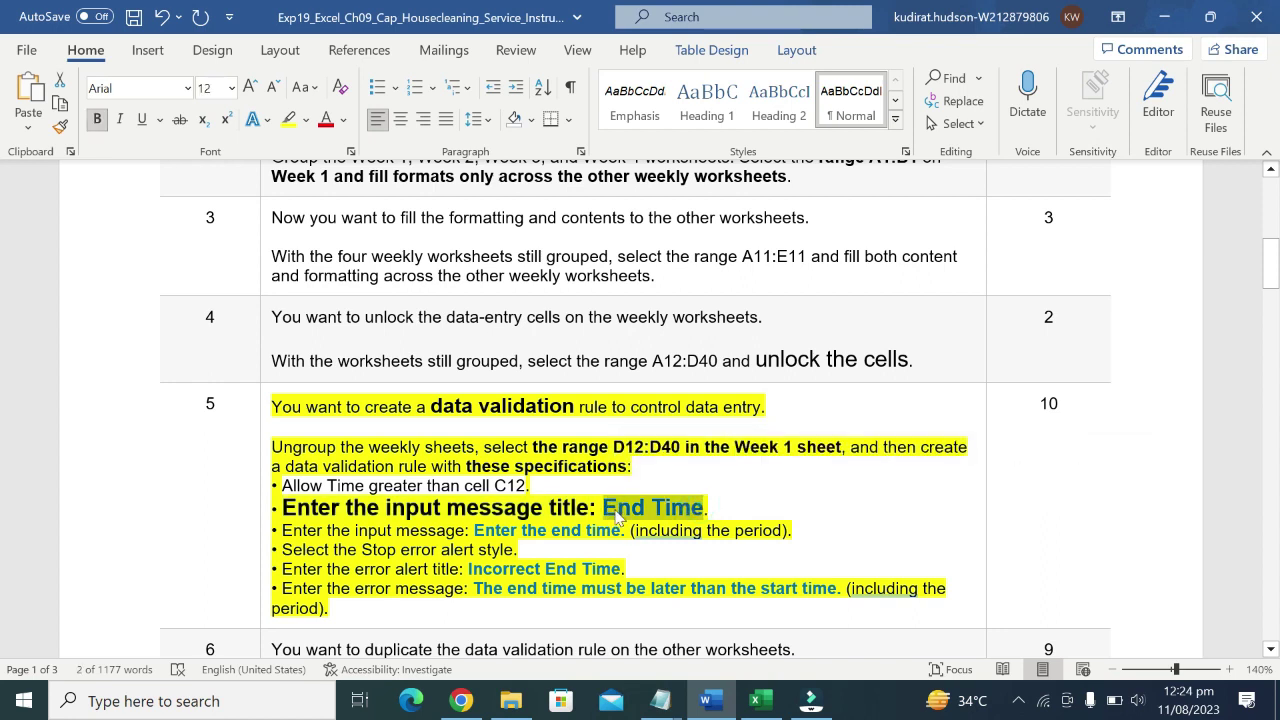
left_click(760, 700)
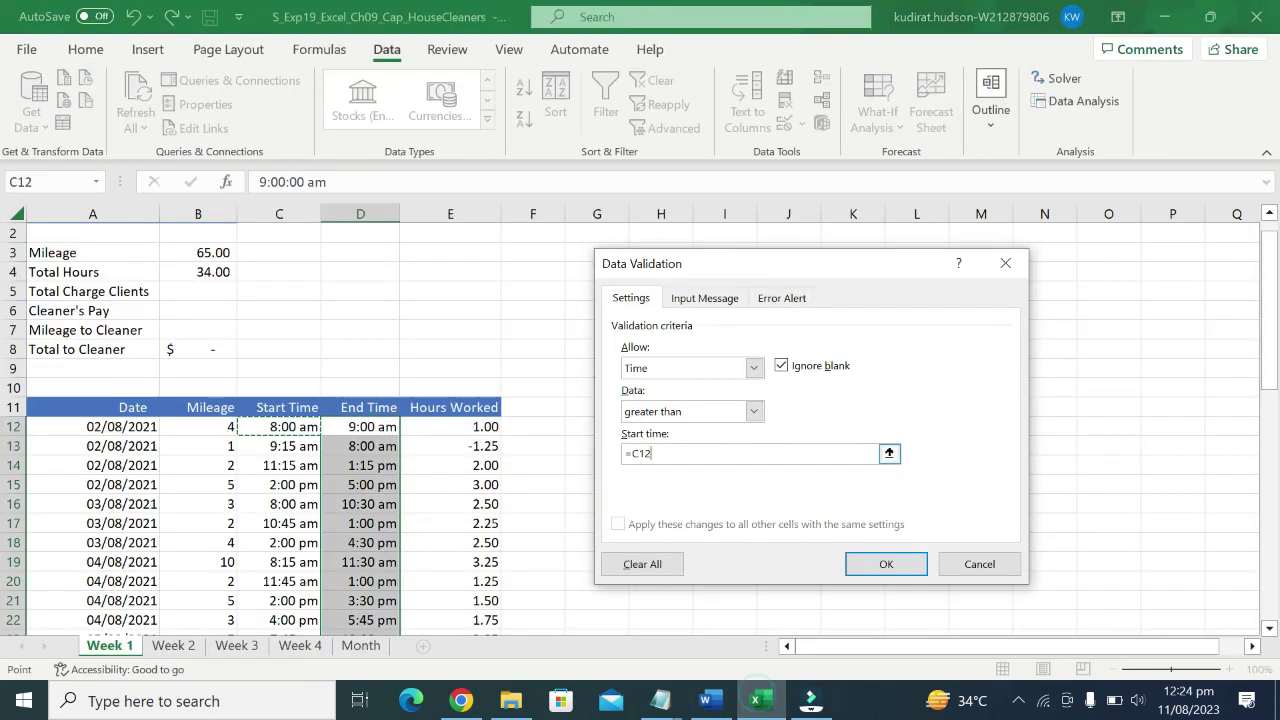
Enter 'End Time' as the validation input message title, then return to the Word instructions.
left_click(695, 299)
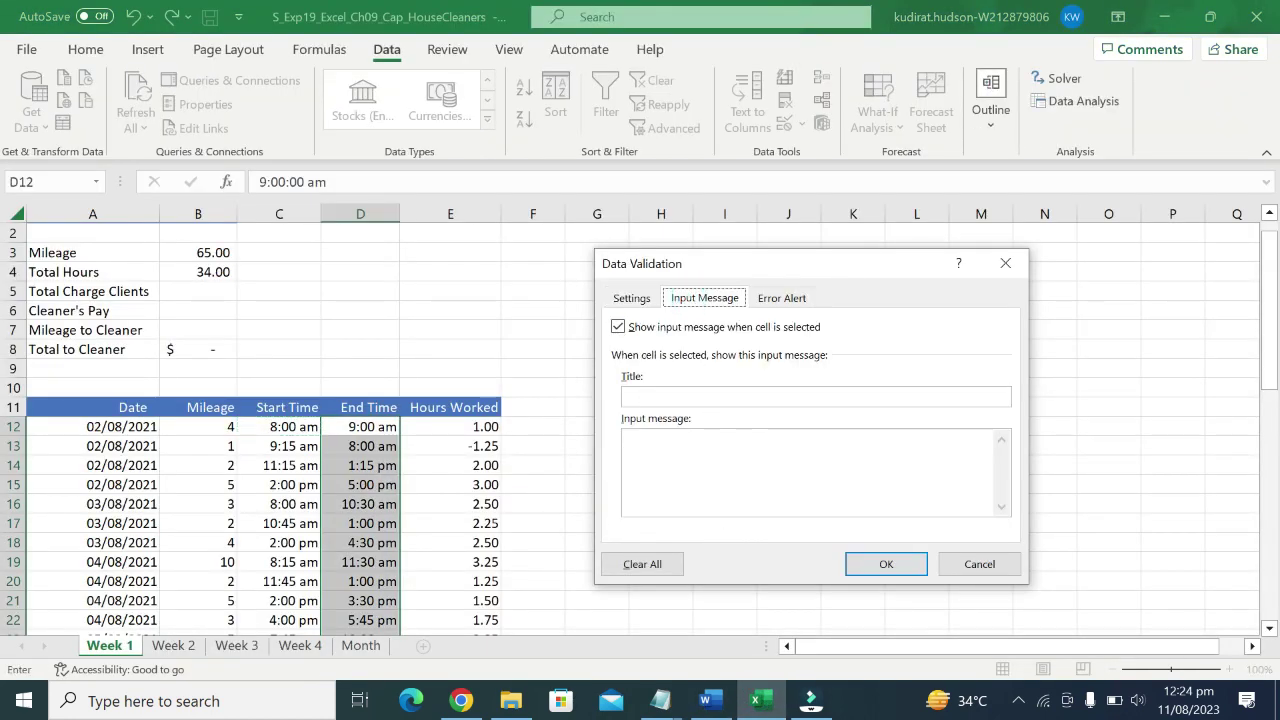
left_click(645, 395)
type("End Time")
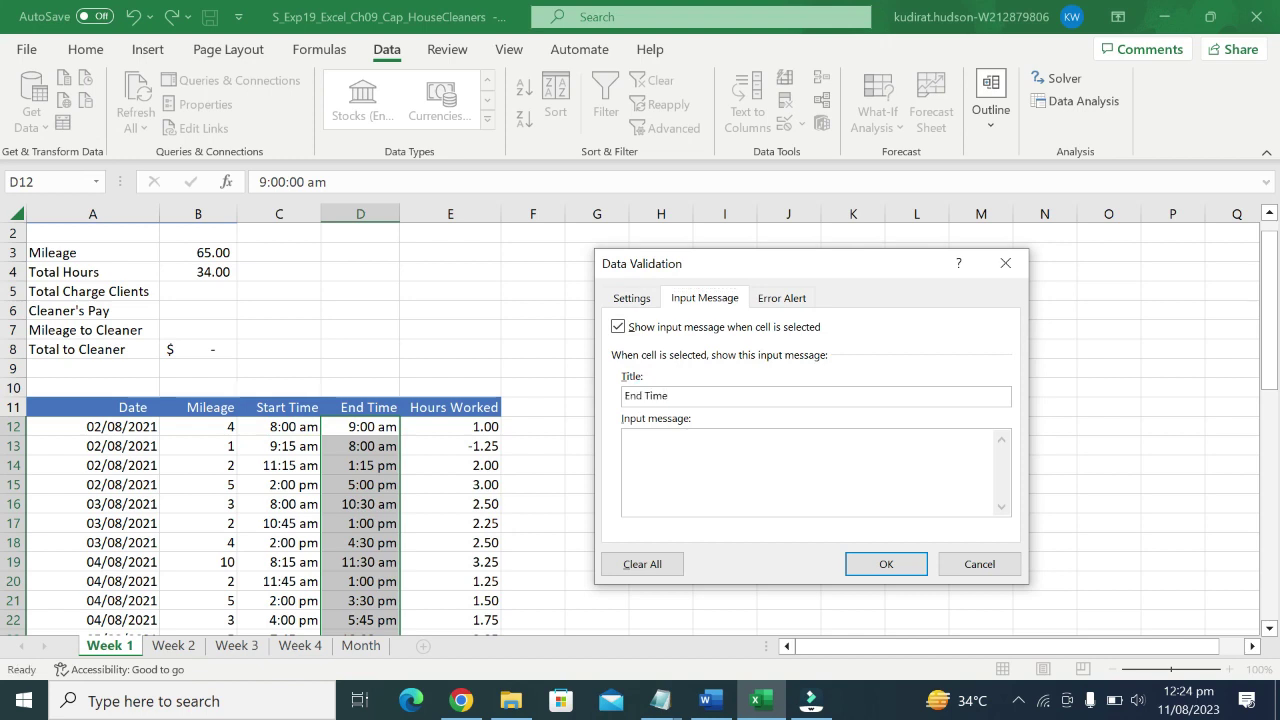
left_click(710, 700)
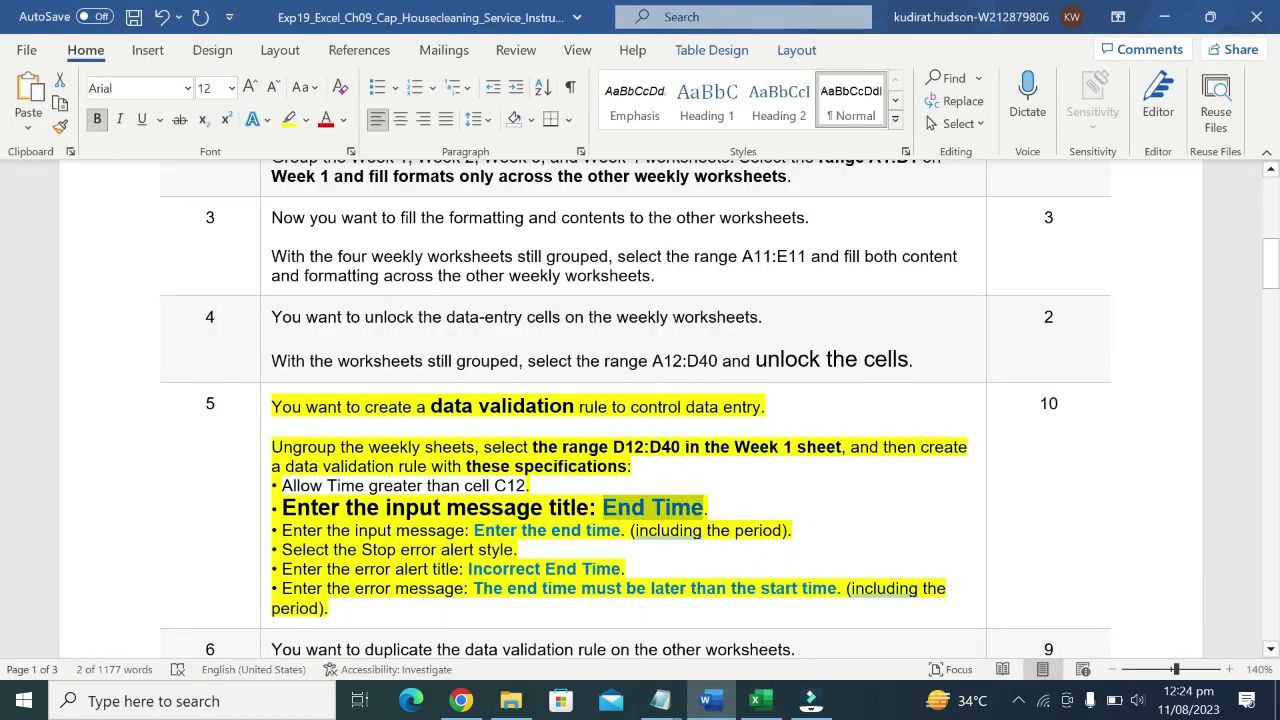
Make the input message title bullet regular 9 pt text.
left_click_drag(282, 507, 704, 507)
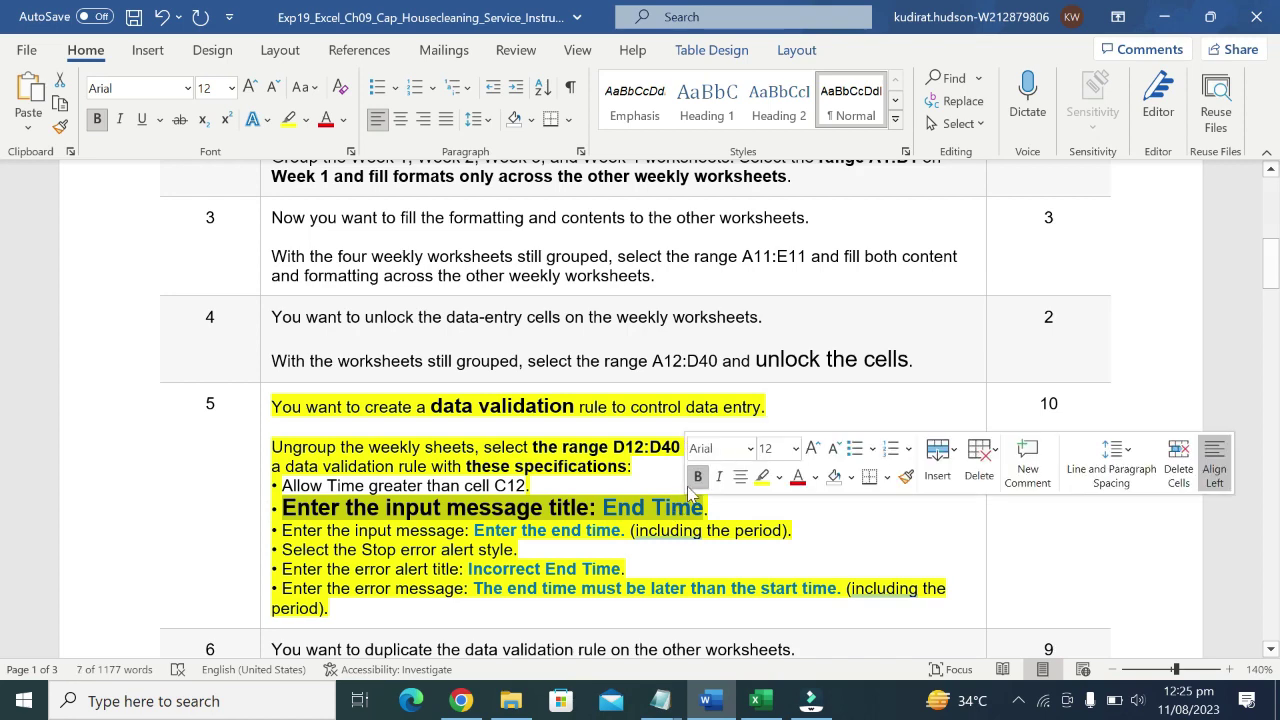
left_click(695, 476)
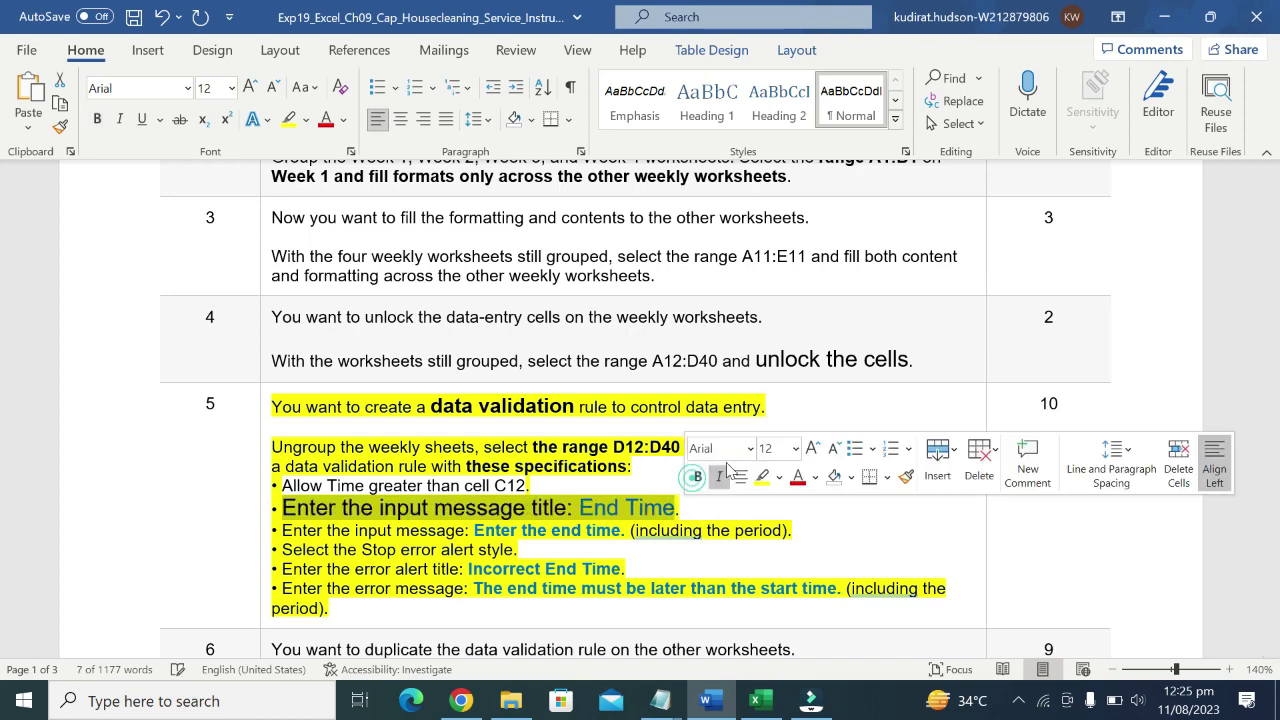
left_click(795, 448)
left_click(771, 78)
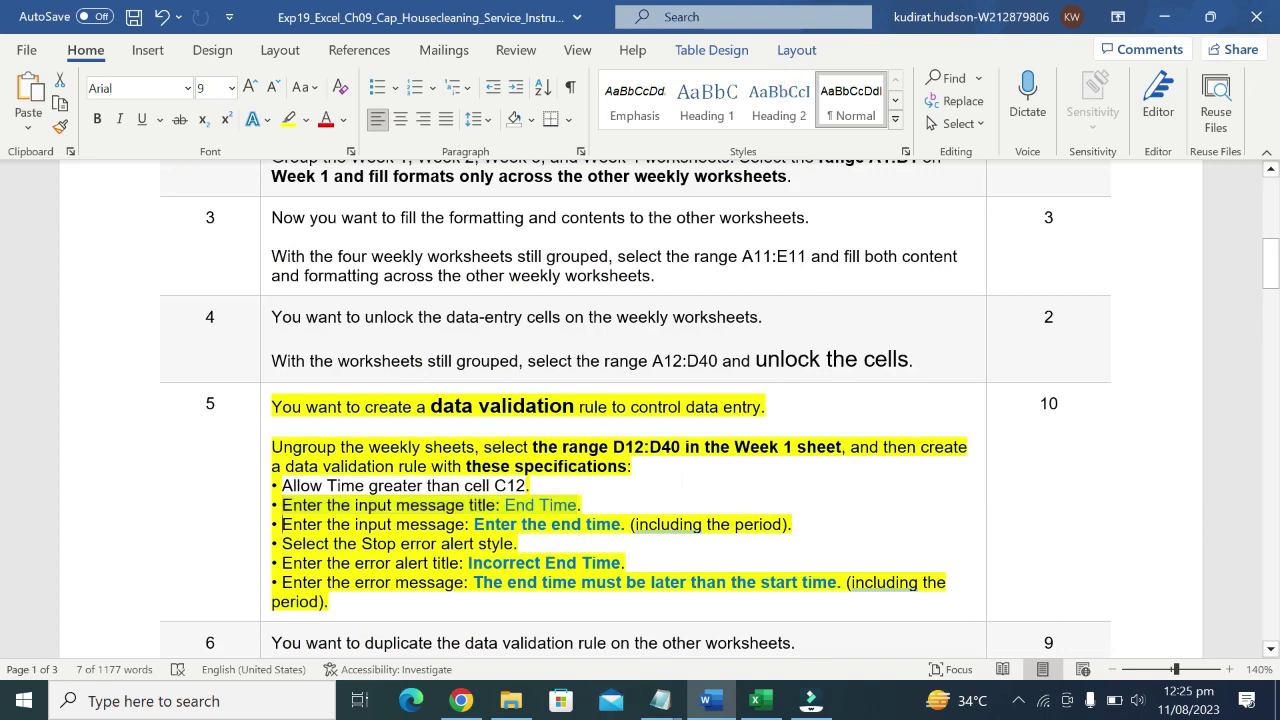
Make the input message bullet bold 12 pt and select the phrase 'Enter the end time'.
left_click_drag(282, 524, 790, 524)
left_click_drag(282, 524, 791, 524)
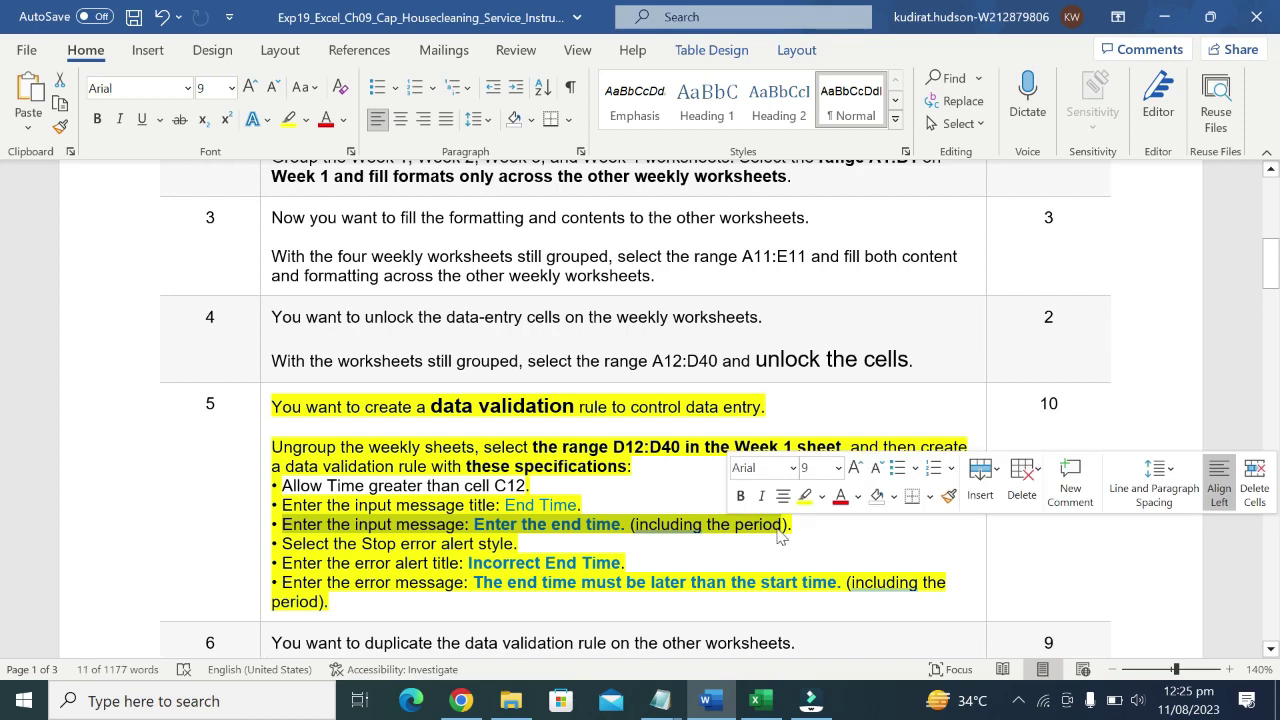
left_click(741, 497)
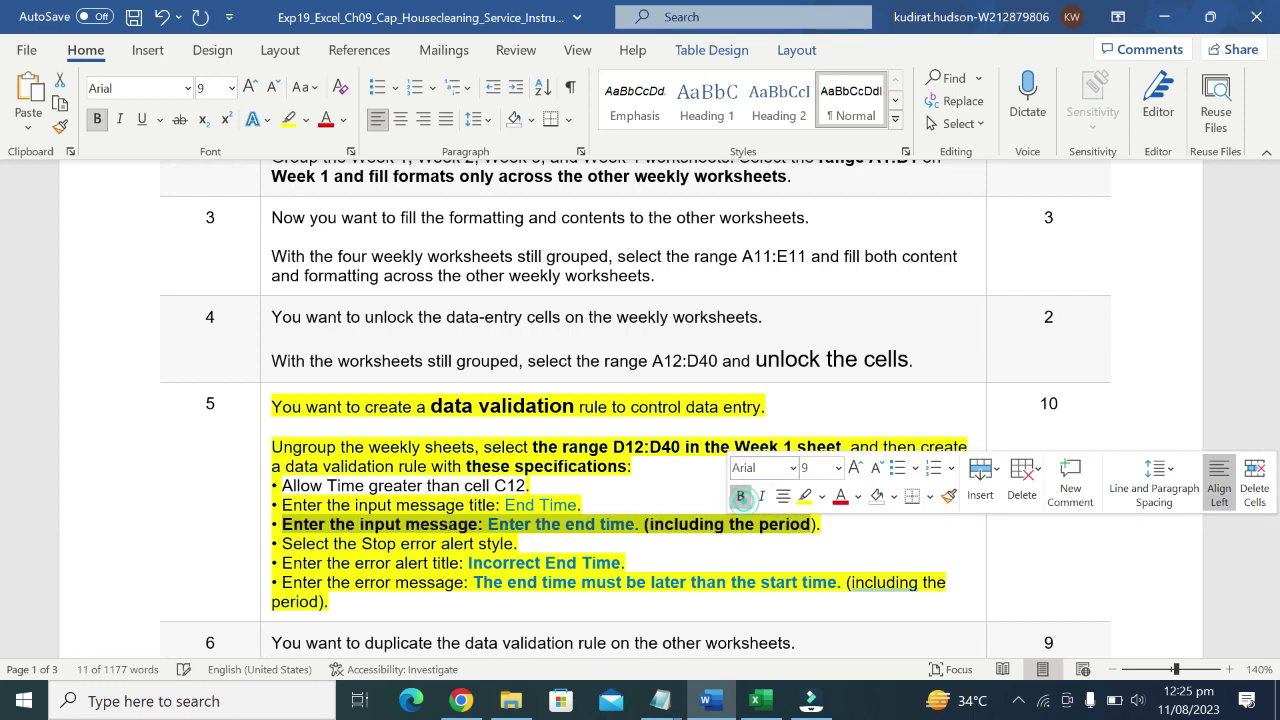
left_click(838, 468)
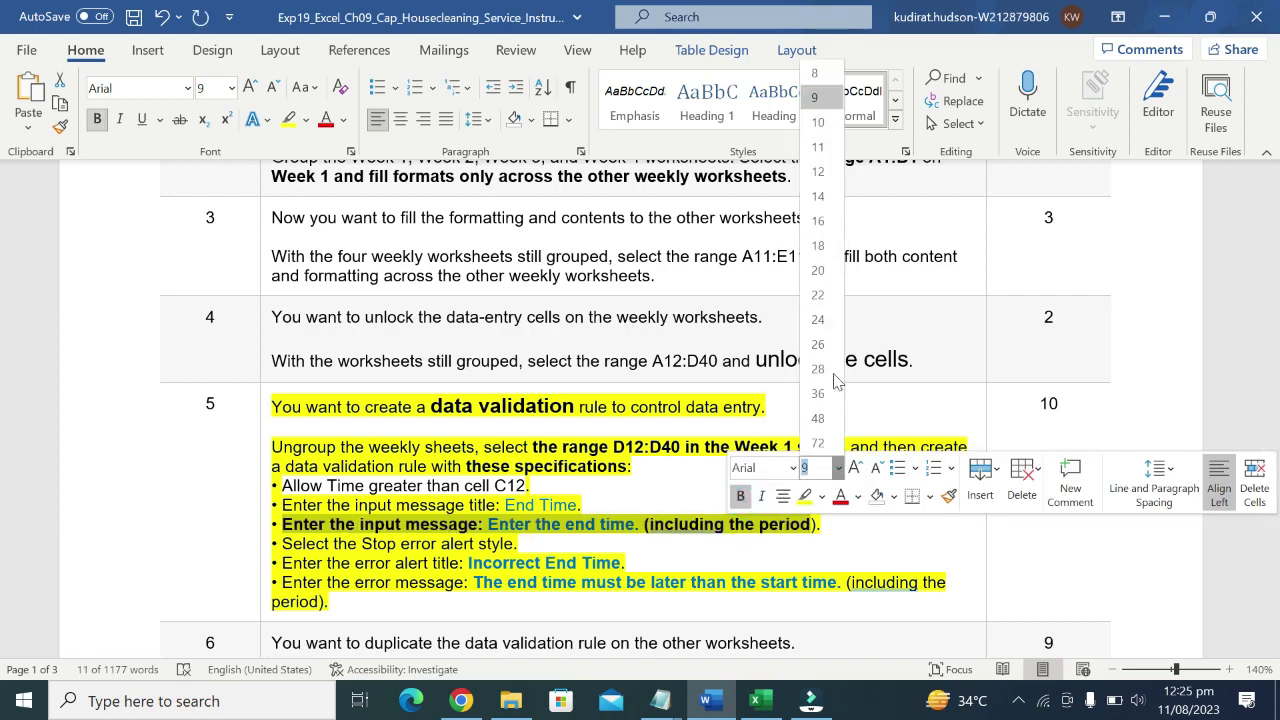
left_click(826, 163)
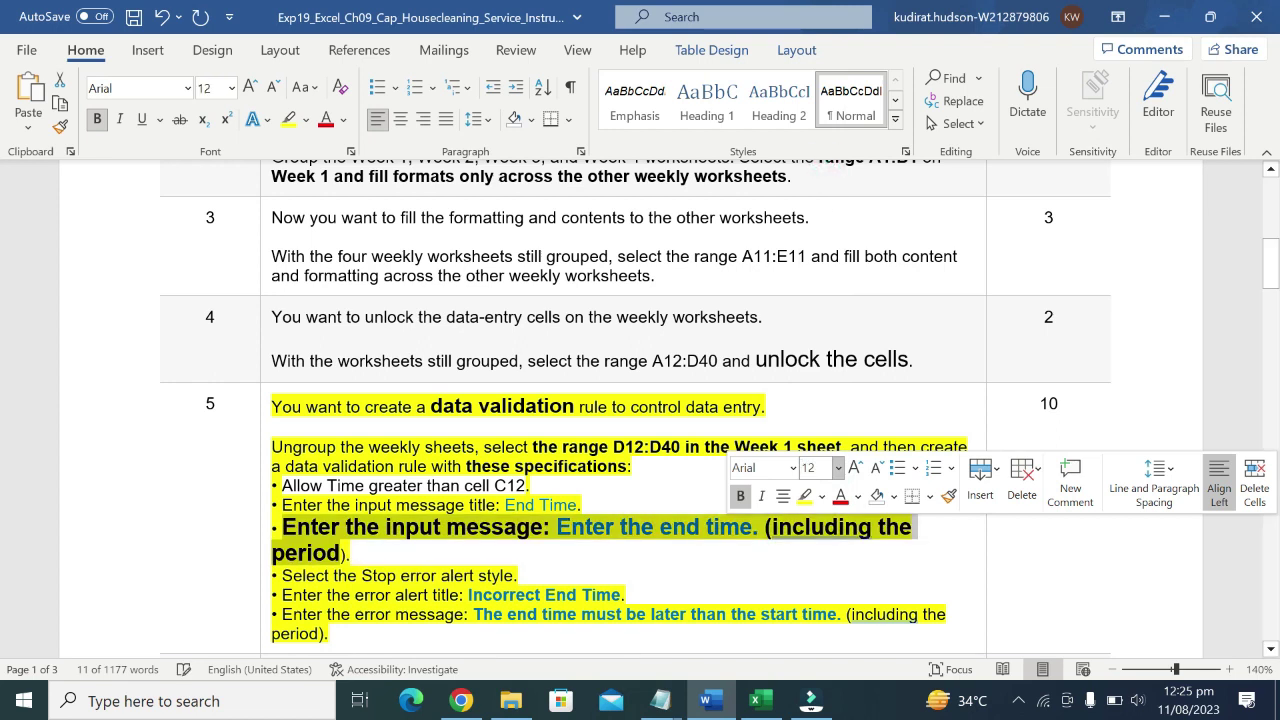
left_click(518, 553)
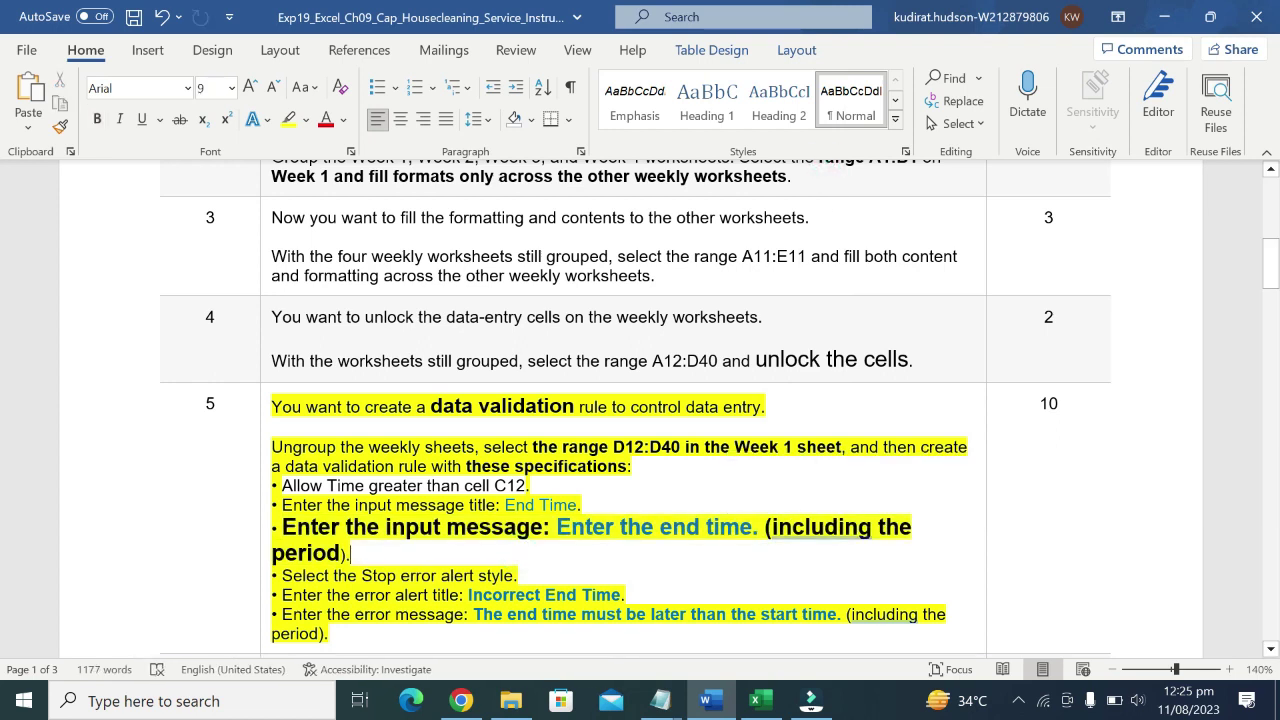
left_click_drag(557, 527, 751, 527)
key("ctrl+c")
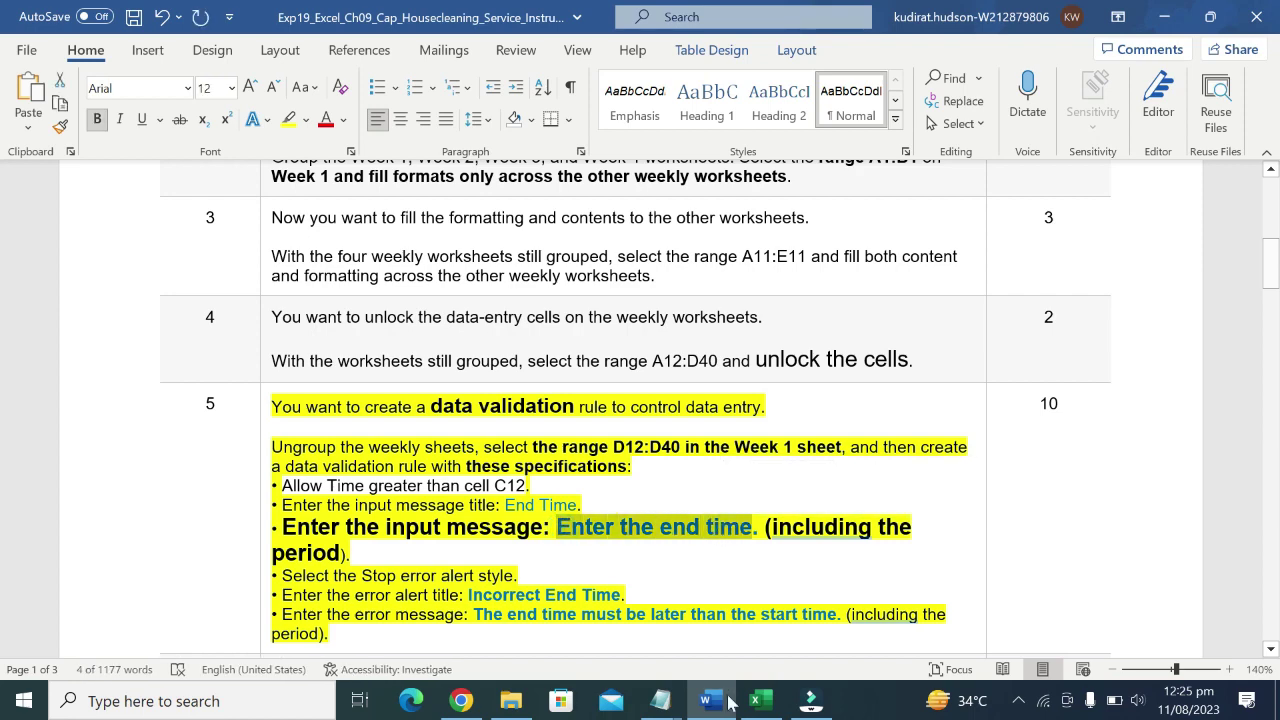
left_click(760, 700)
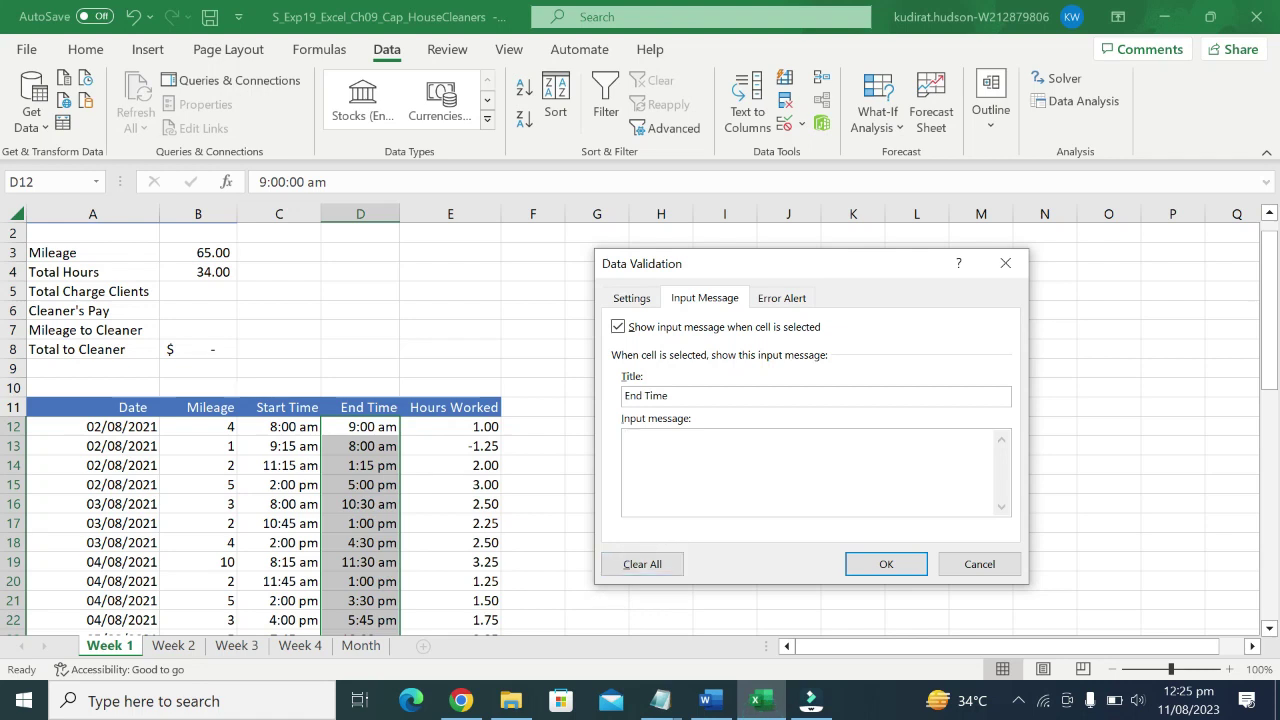
Paste 'Enter the end time.' into the Input message box, checking it against the Word instructions.
left_click(678, 488)
key("ctrl+v")
left_click(710, 700)
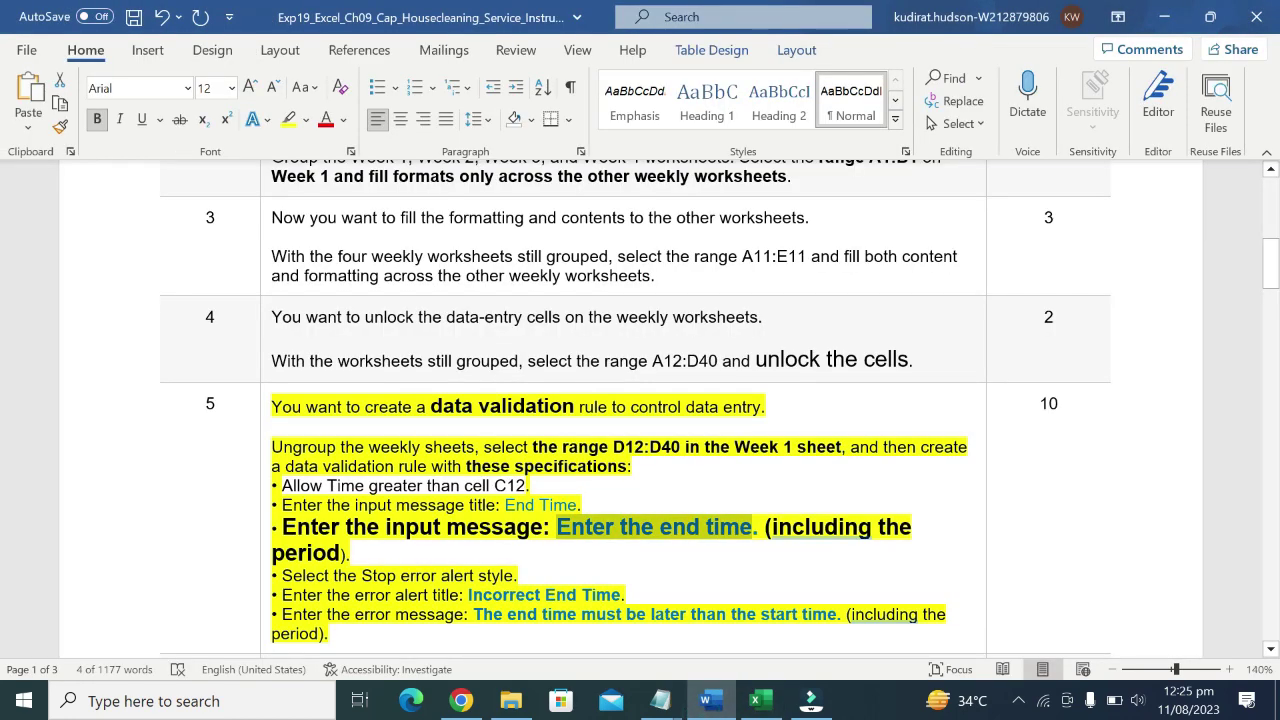
mouse_move(767, 527)
left_mouse_down()
mouse_move(872, 527)
mouse_move(755, 533)
left_mouse_up()
left_click(760, 700)
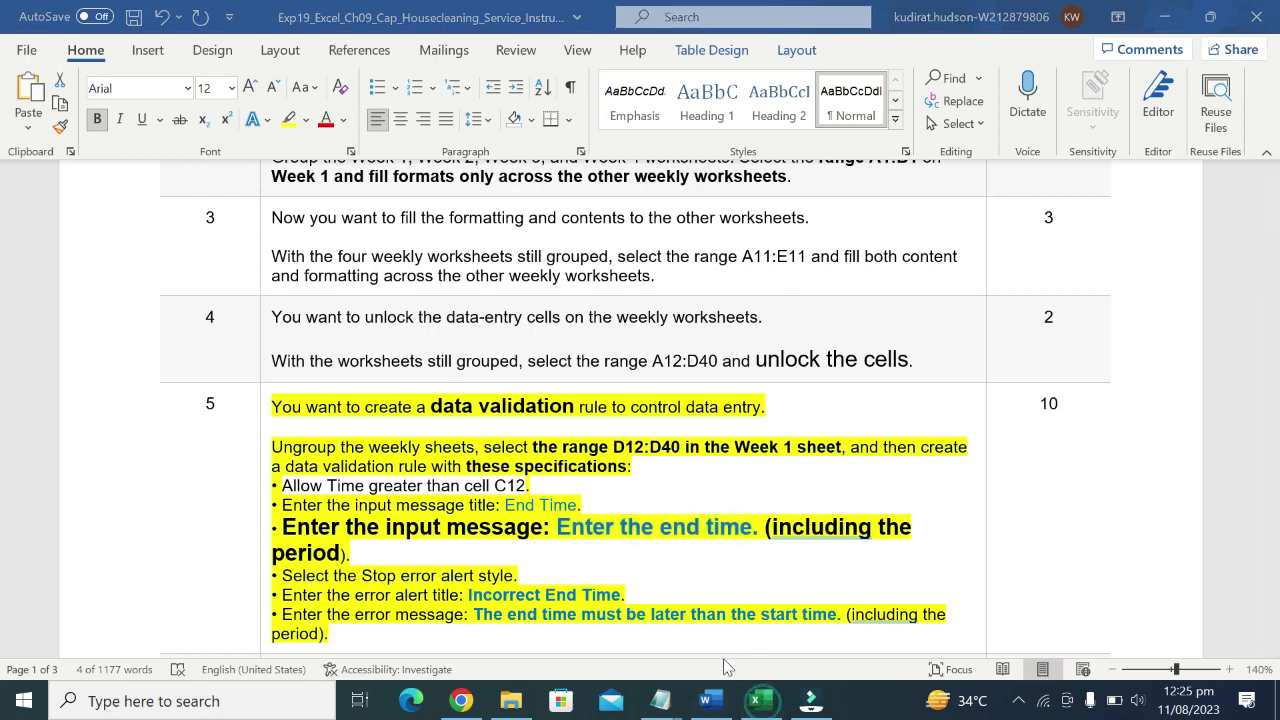
left_click(760, 700)
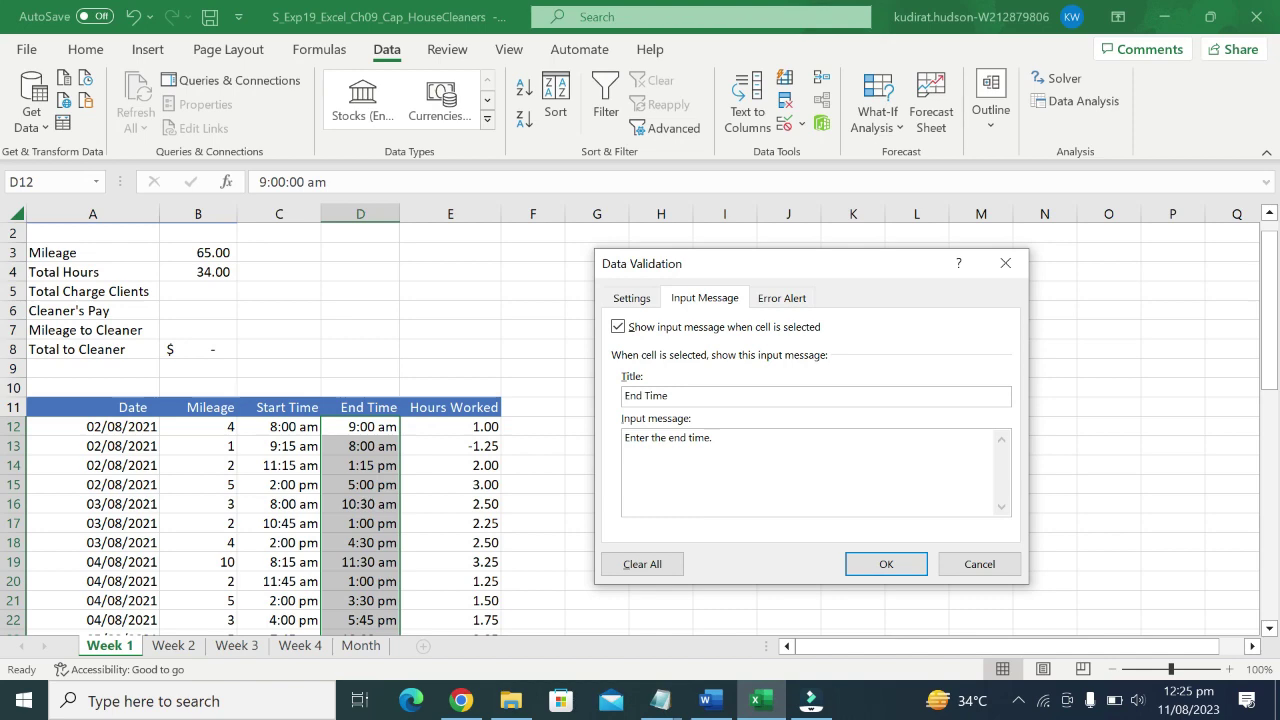
left_click(706, 700)
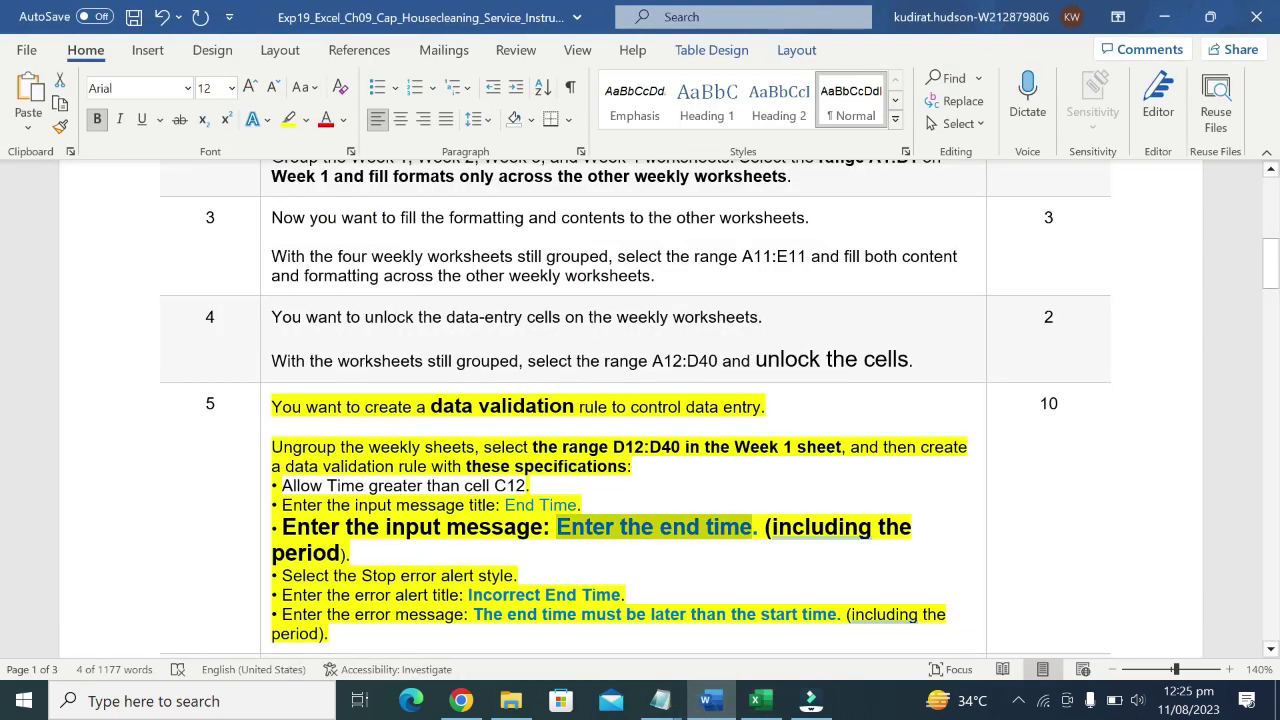
Return the input message instruction line to plain 9 pt text.
scroll(635, 410, "down", 1)
scroll(384, 530, "down", 1)
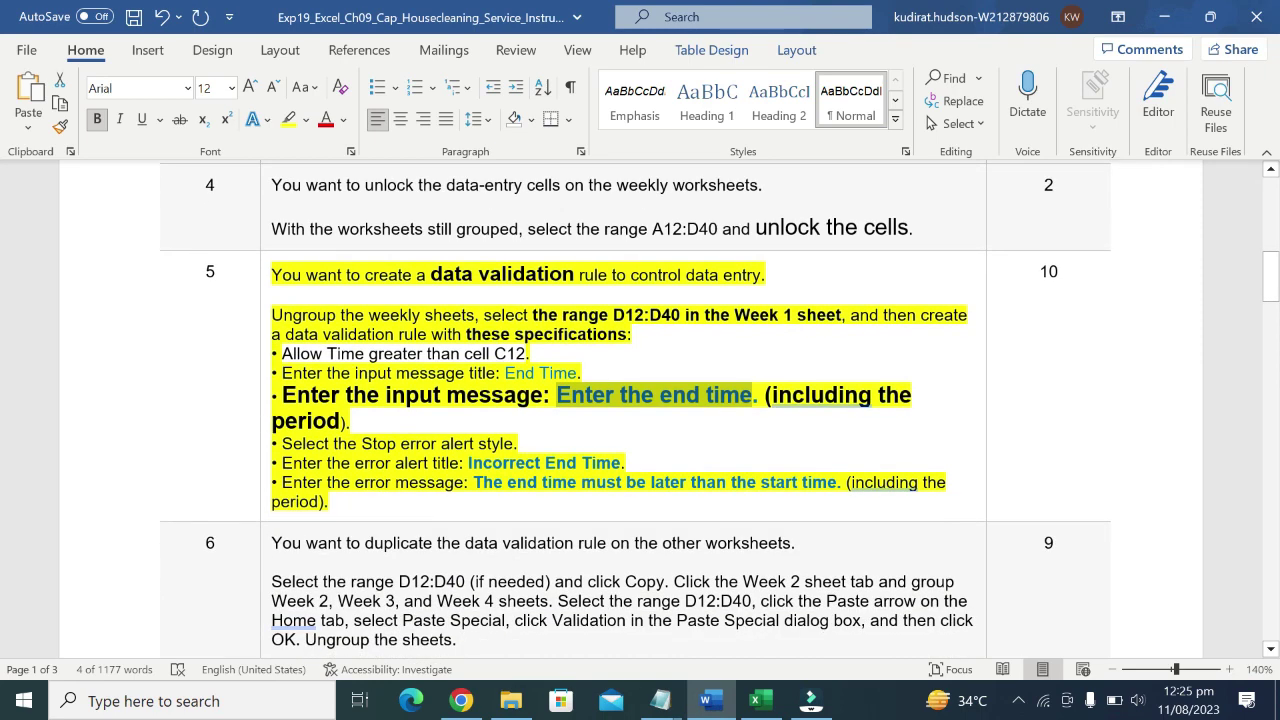
triple_click(285, 396)
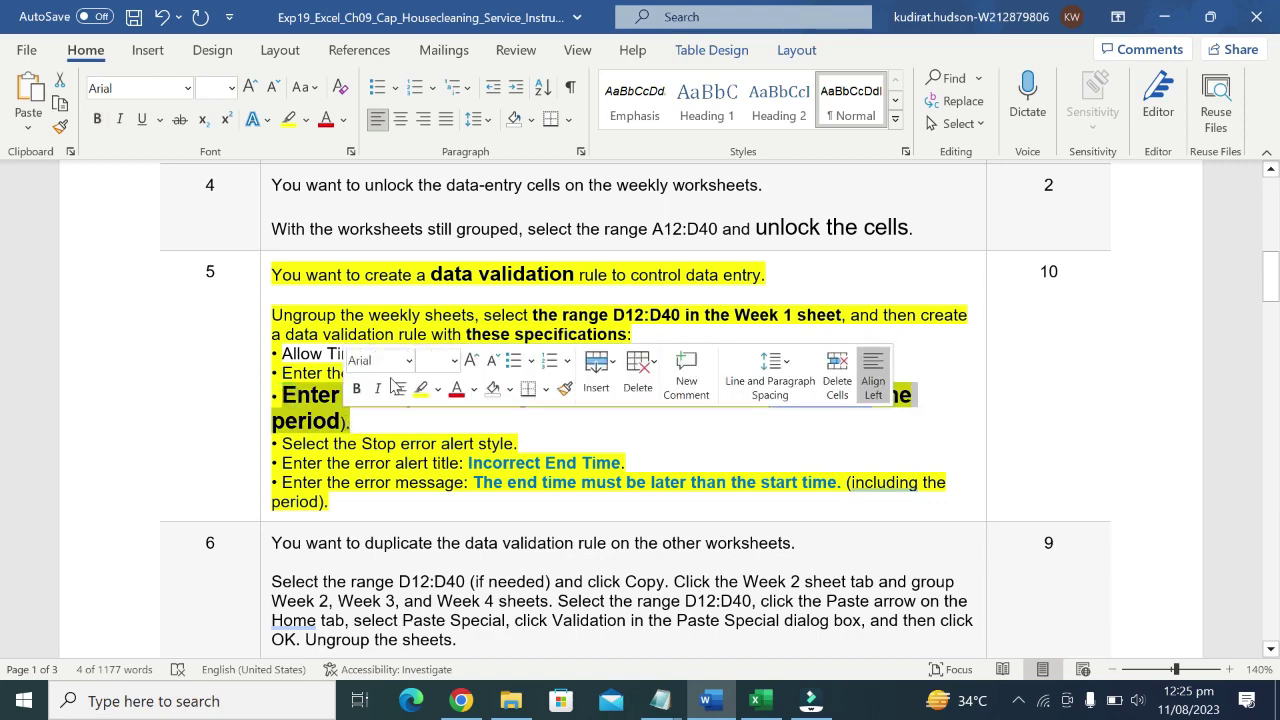
left_click(357, 389)
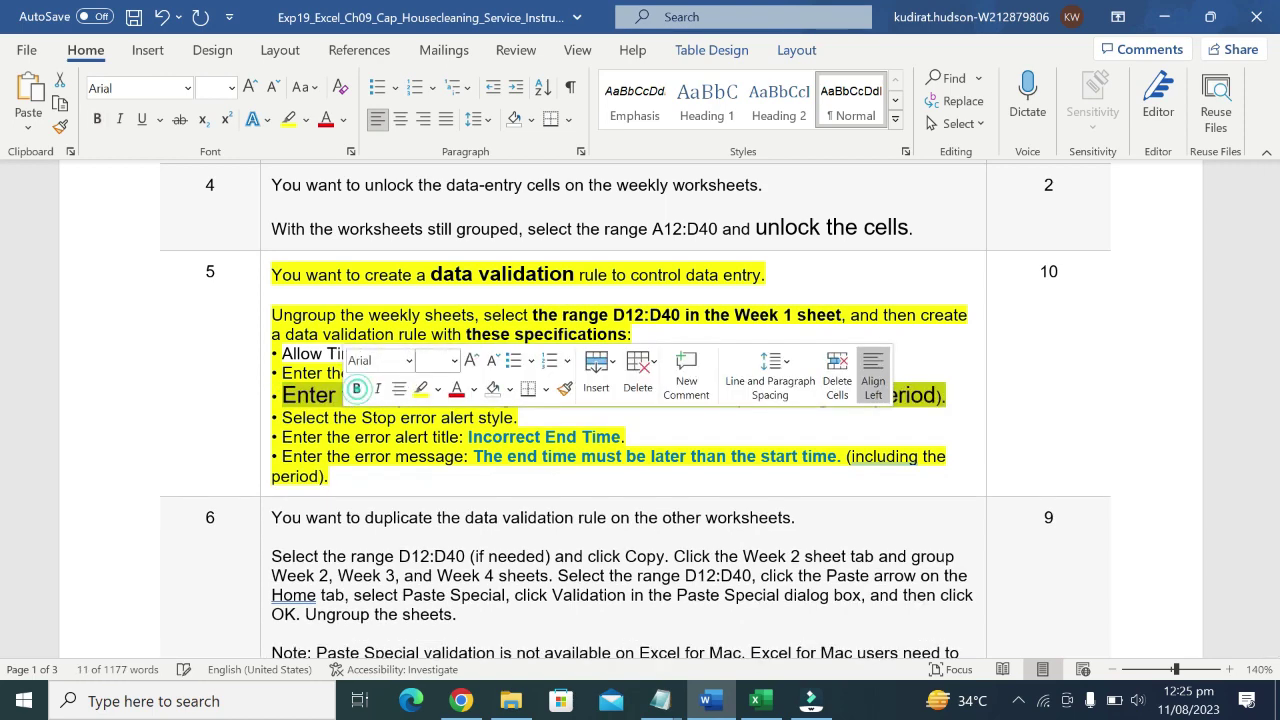
left_click(453, 362)
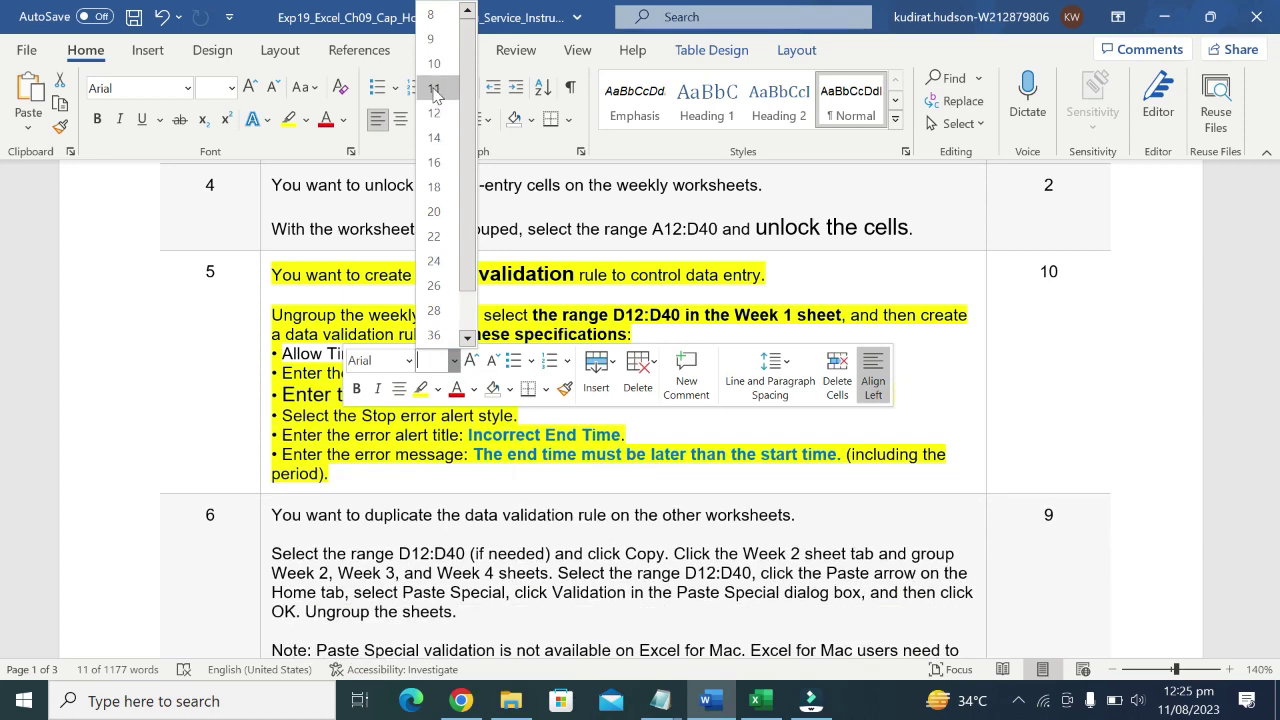
left_click(432, 39)
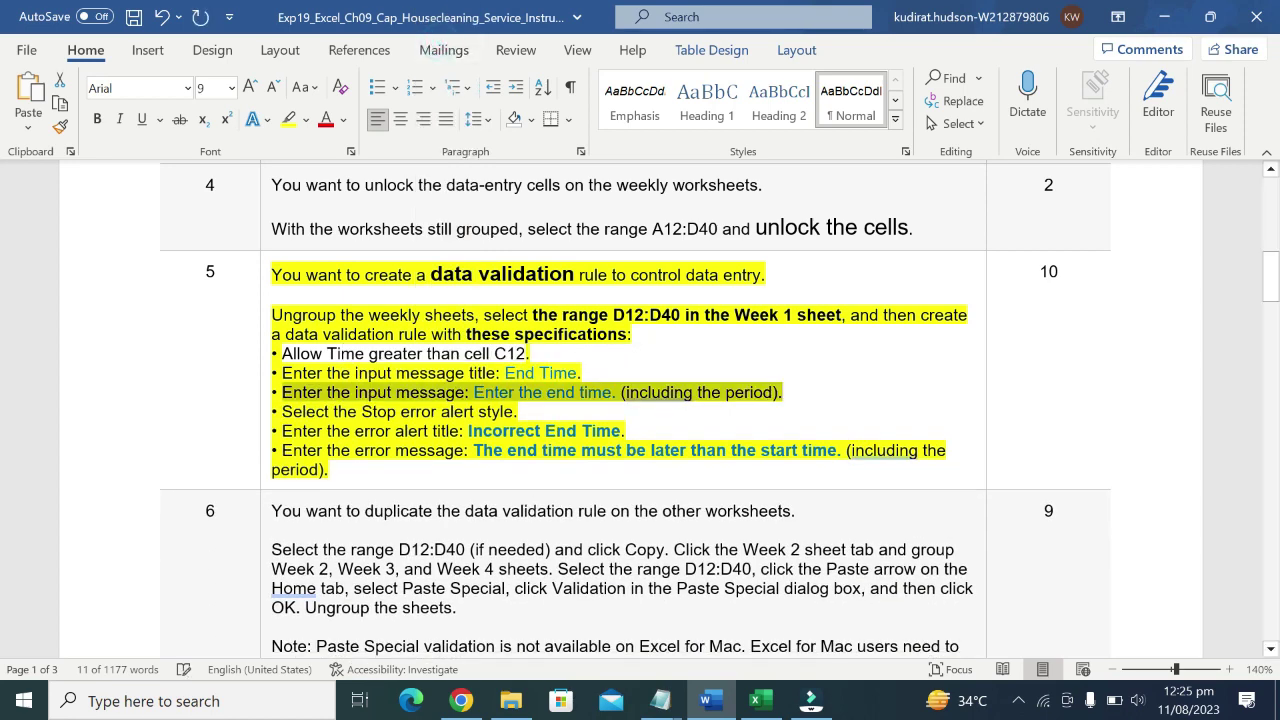
Bold the 'Select the Stop error alert style' line.
left_click_drag(282, 411, 514, 411)
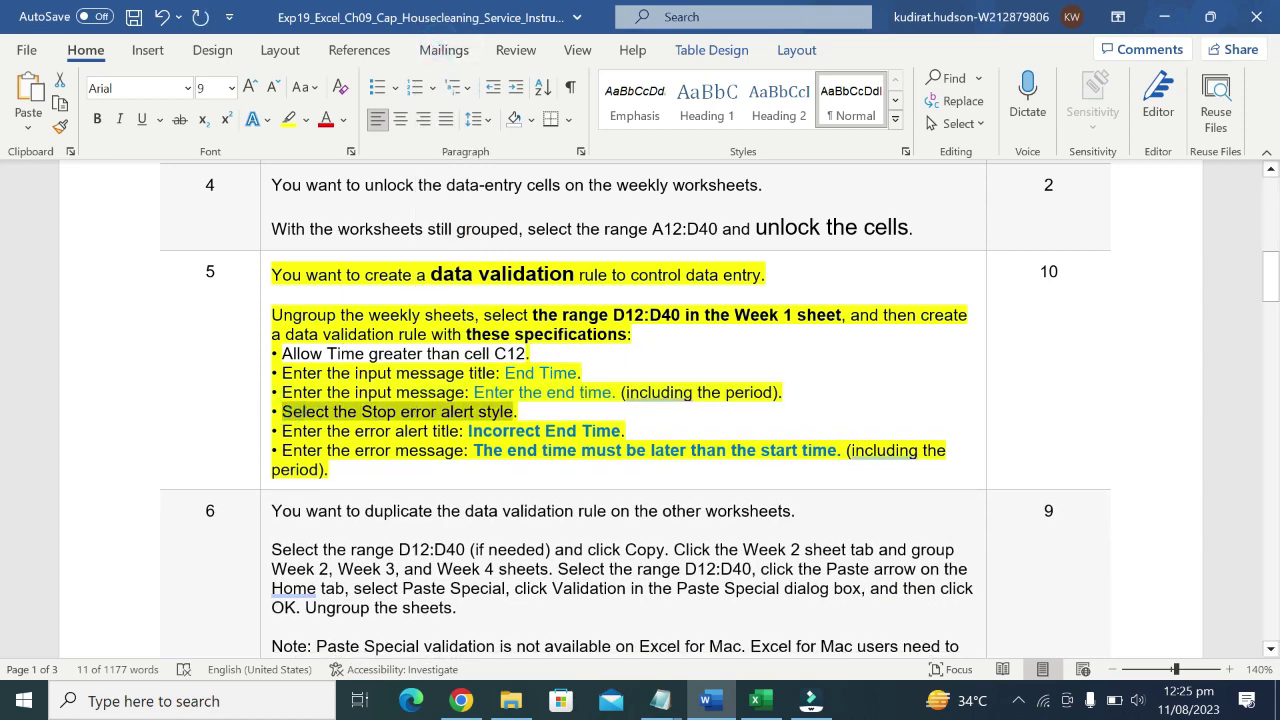
left_click(500, 374)
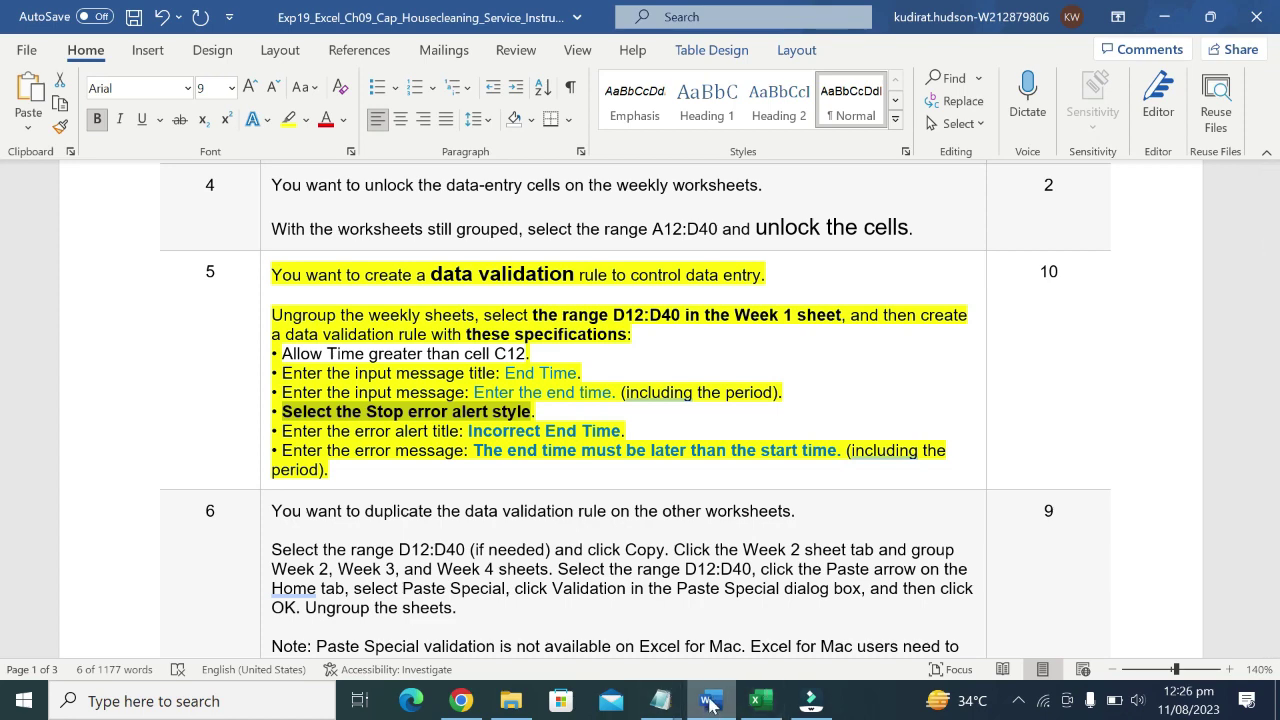
left_click(760, 700)
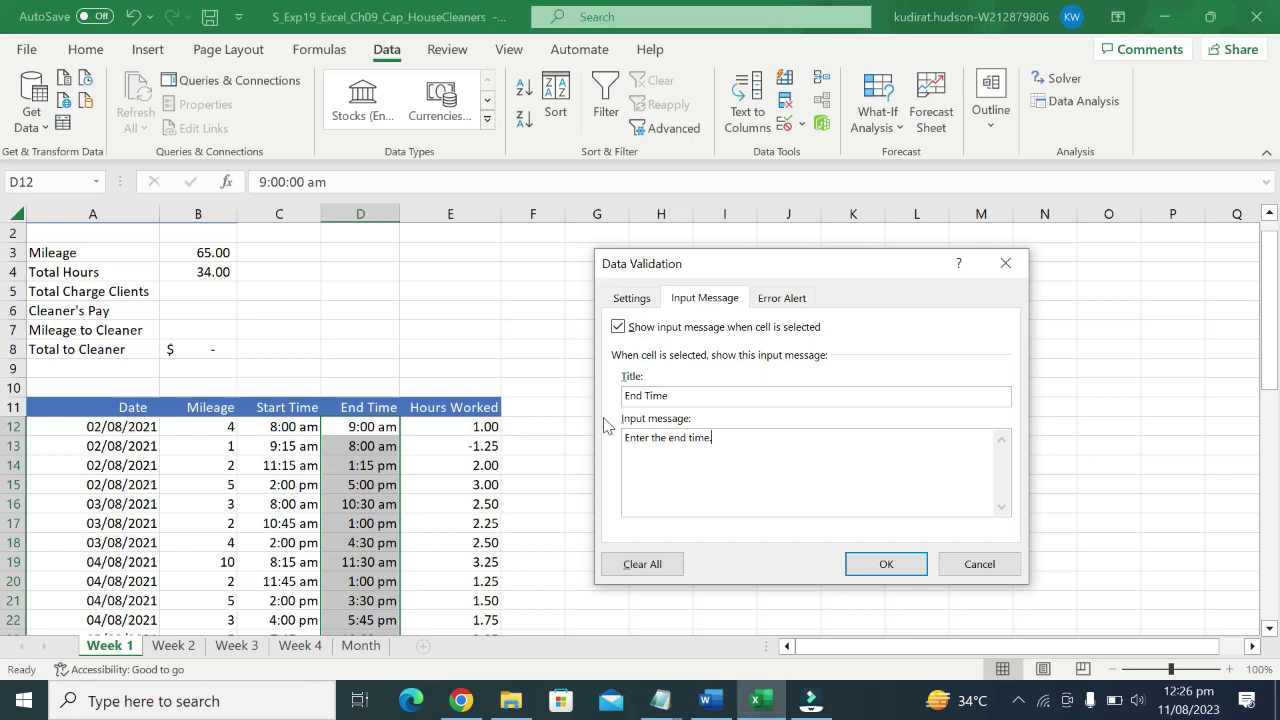
Choose the Stop style on the Error Alert tab, then return to the Word instructions.
left_click(777, 302)
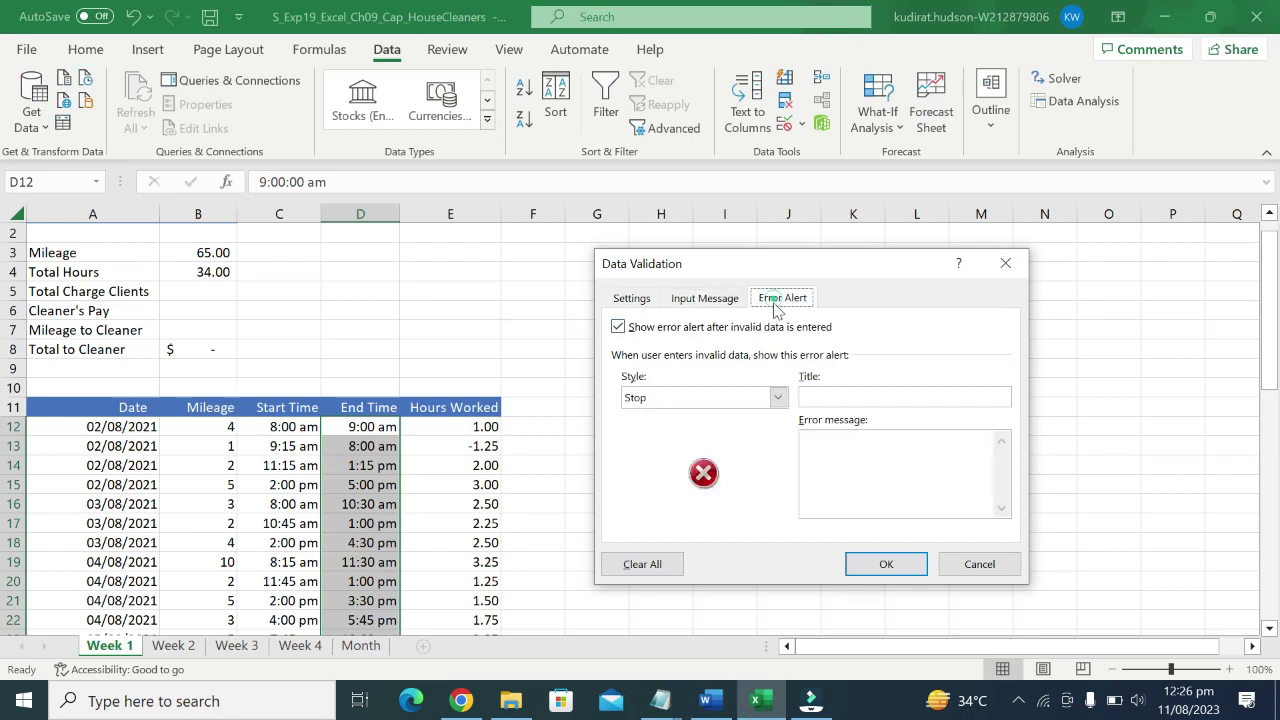
left_click(678, 401)
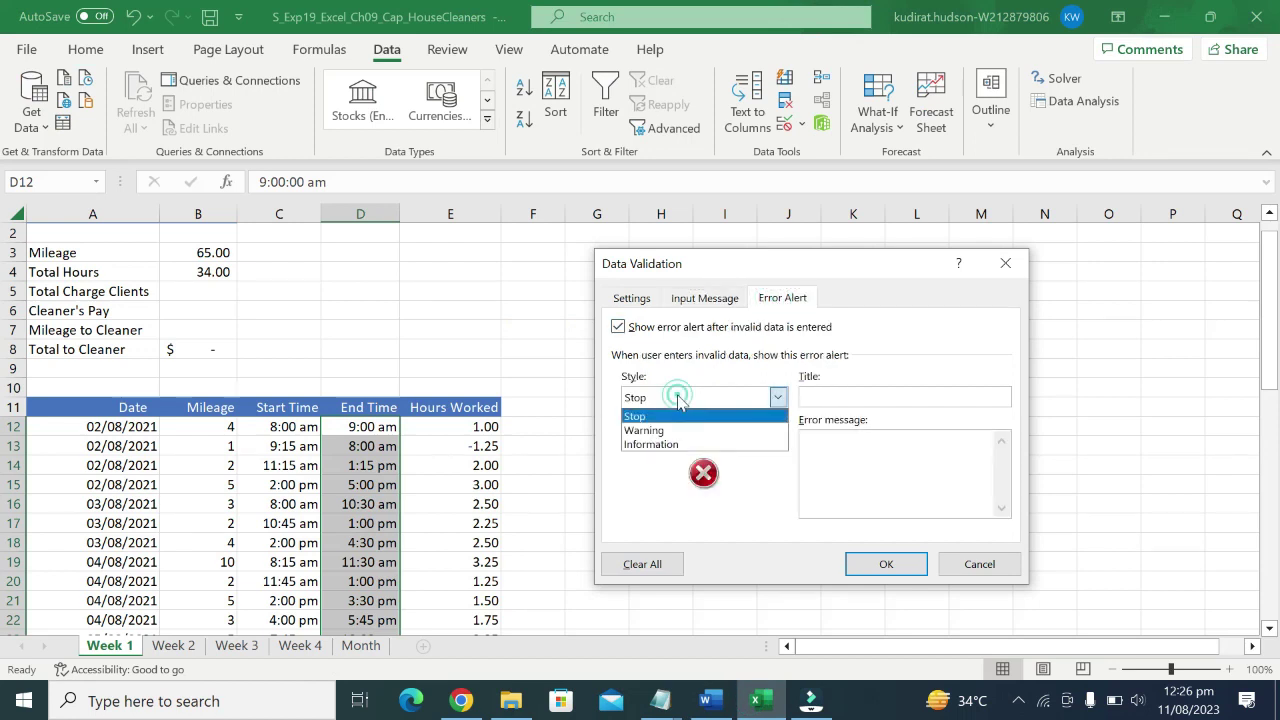
left_click(672, 413)
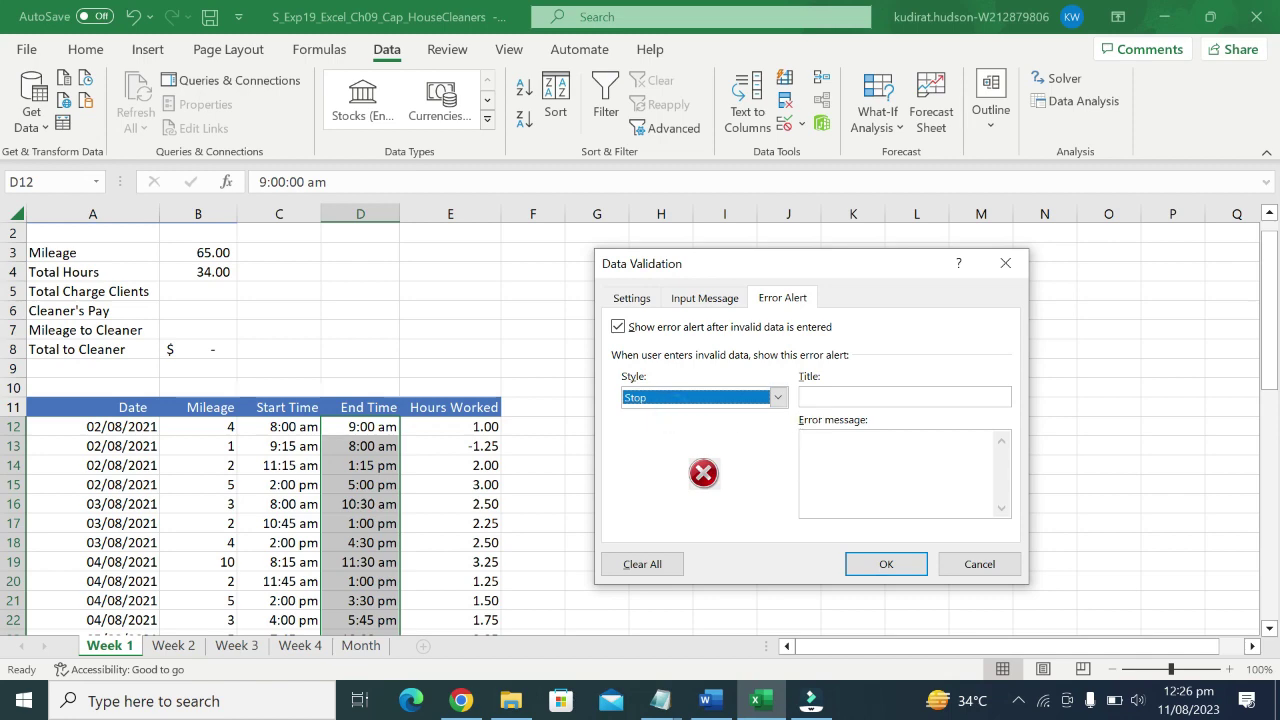
left_click(710, 700)
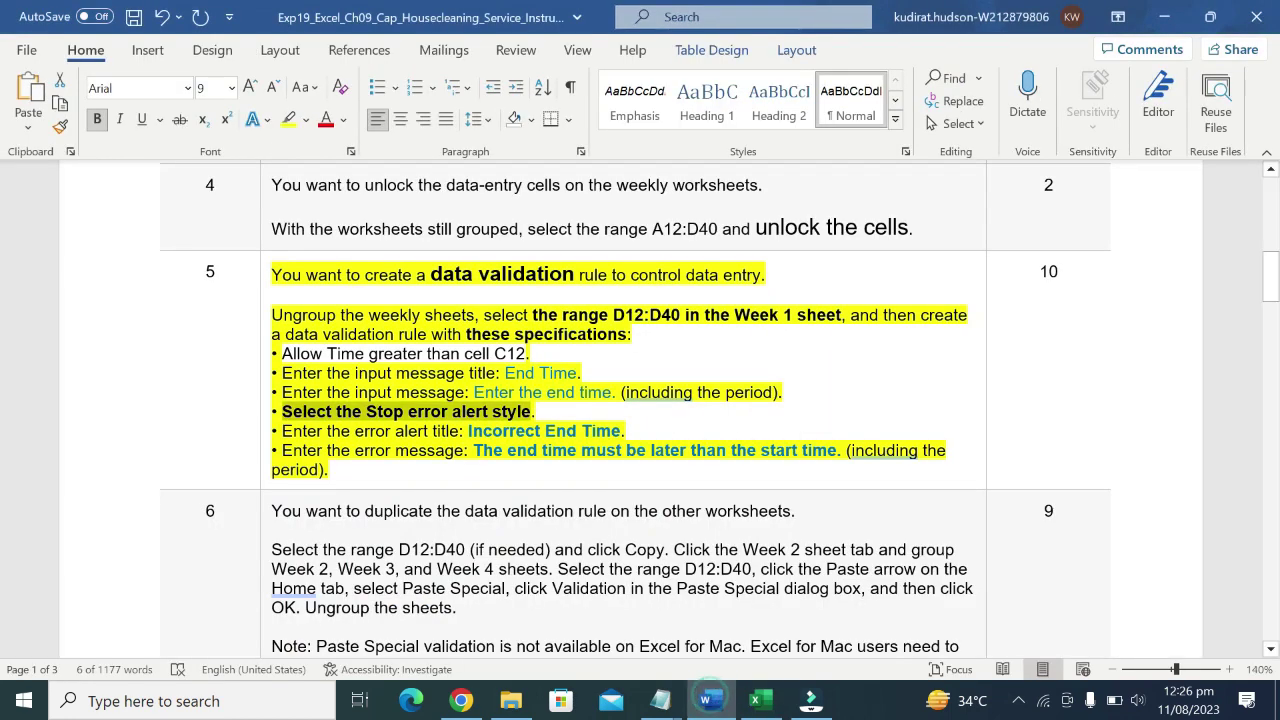
Unbold the Stop style line and bold the error alert title line instead.
left_click(284, 430)
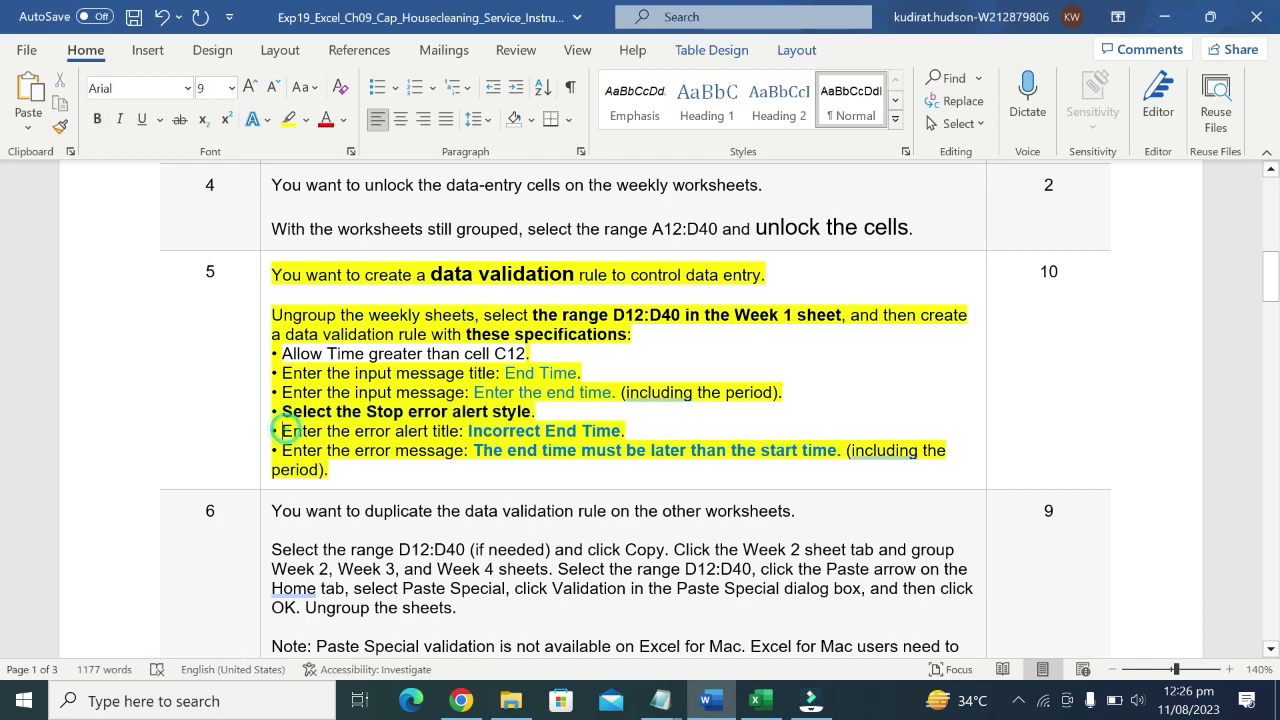
left_click_drag(280, 411, 532, 411)
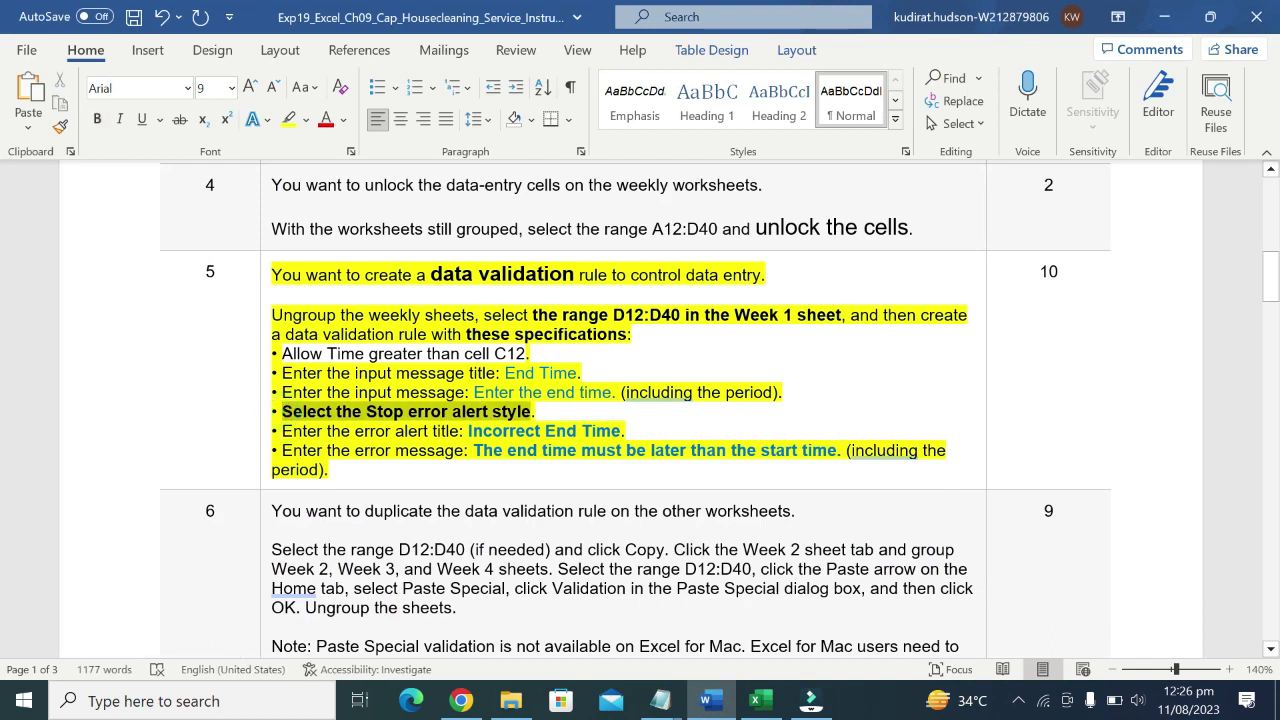
key("ctrl+b")
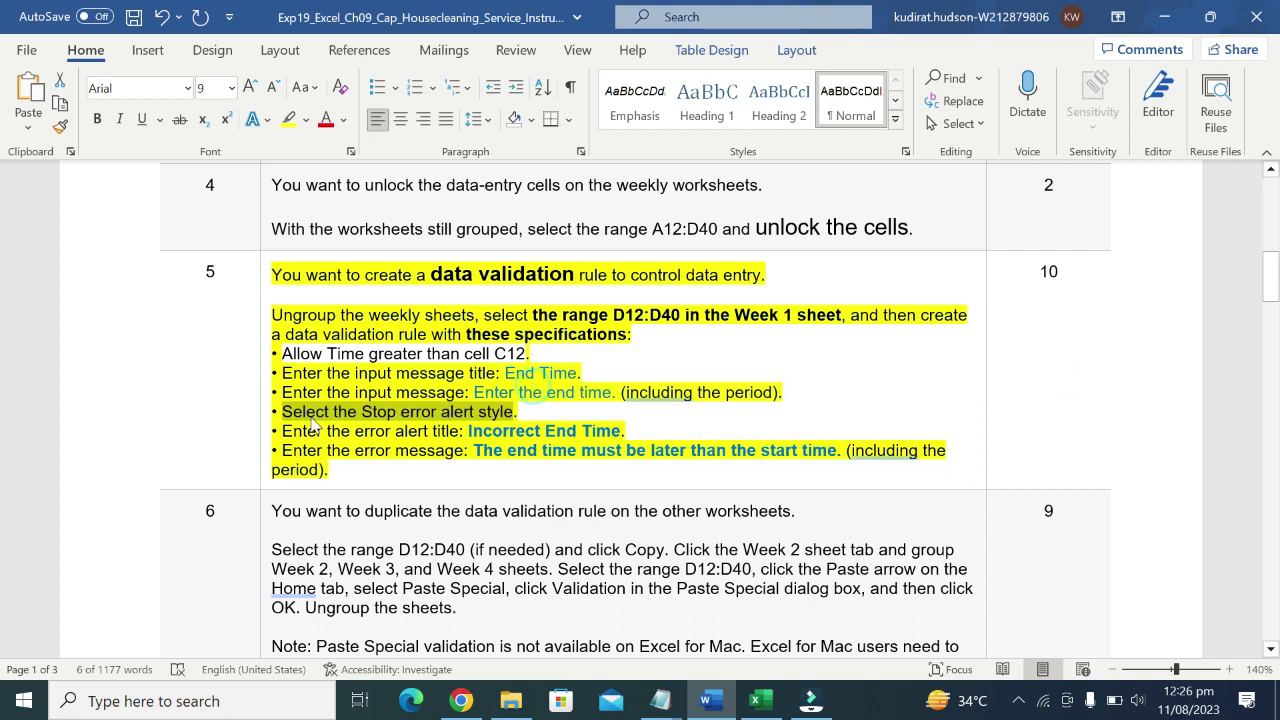
left_click_drag(282, 431, 459, 431)
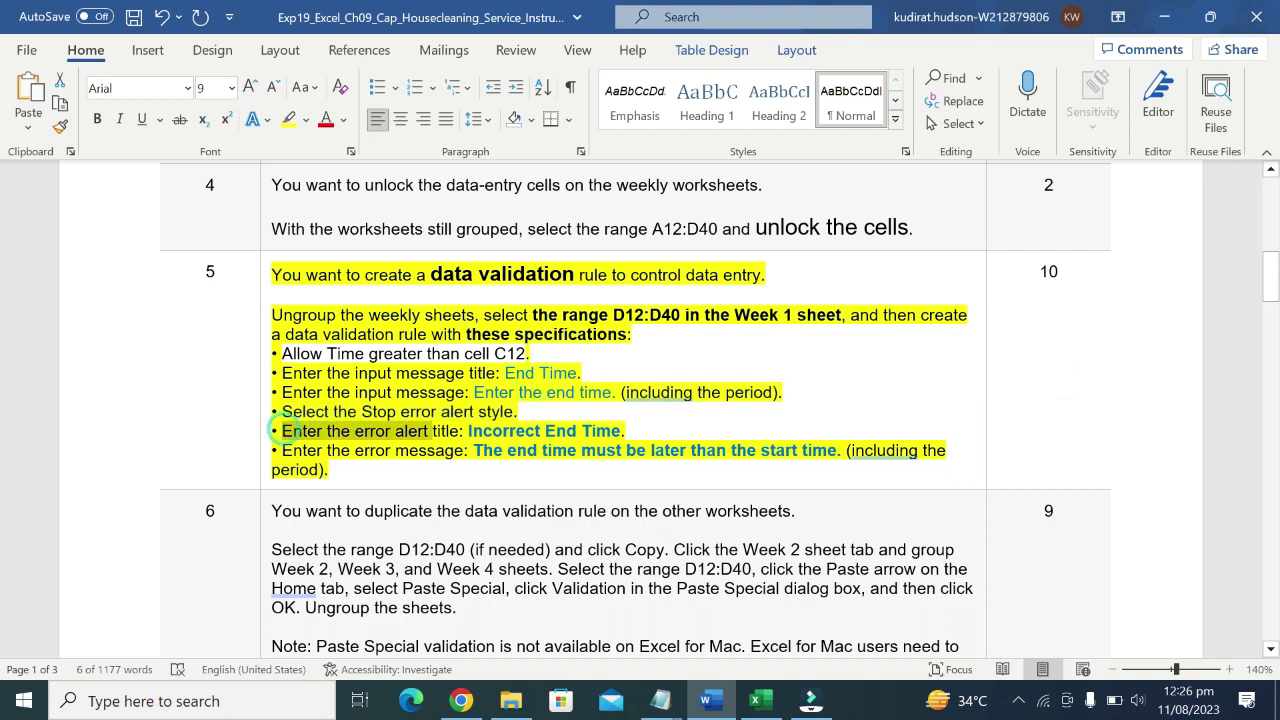
left_click(451, 403)
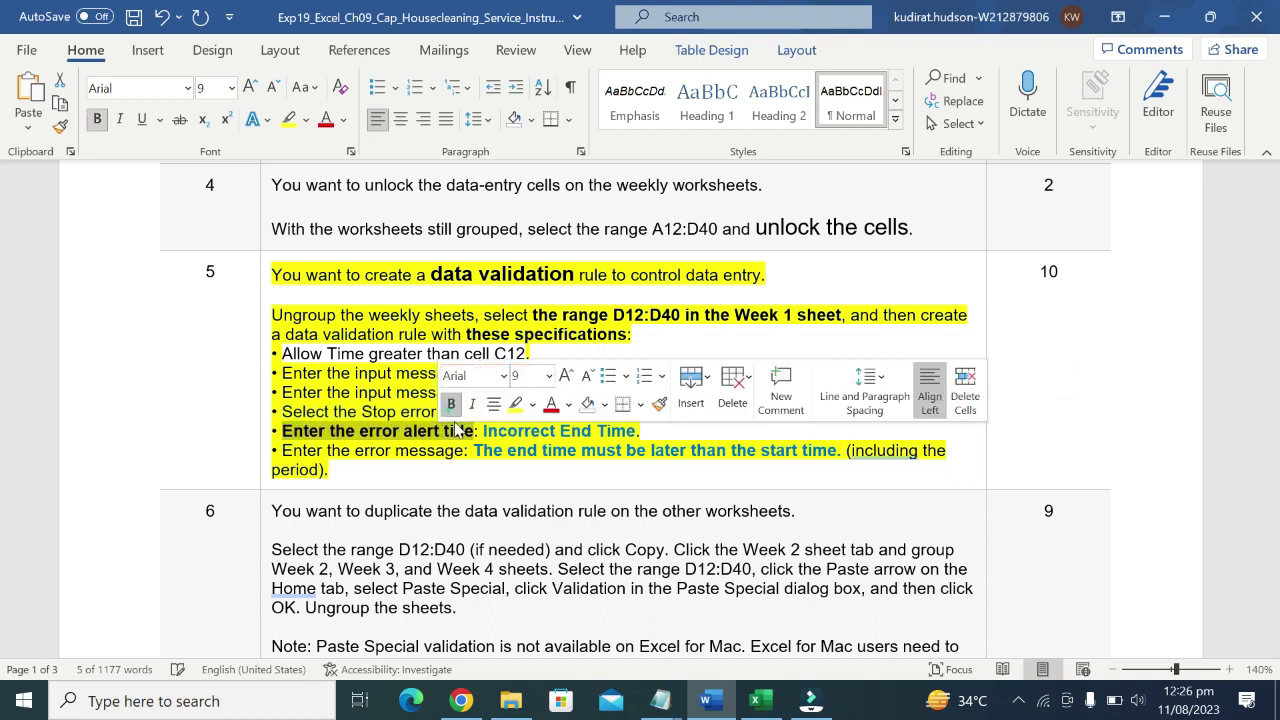
Copy 'Incorrect End Time' from Word into Excel's error alert Title box.
left_click_drag(483, 431, 636, 431)
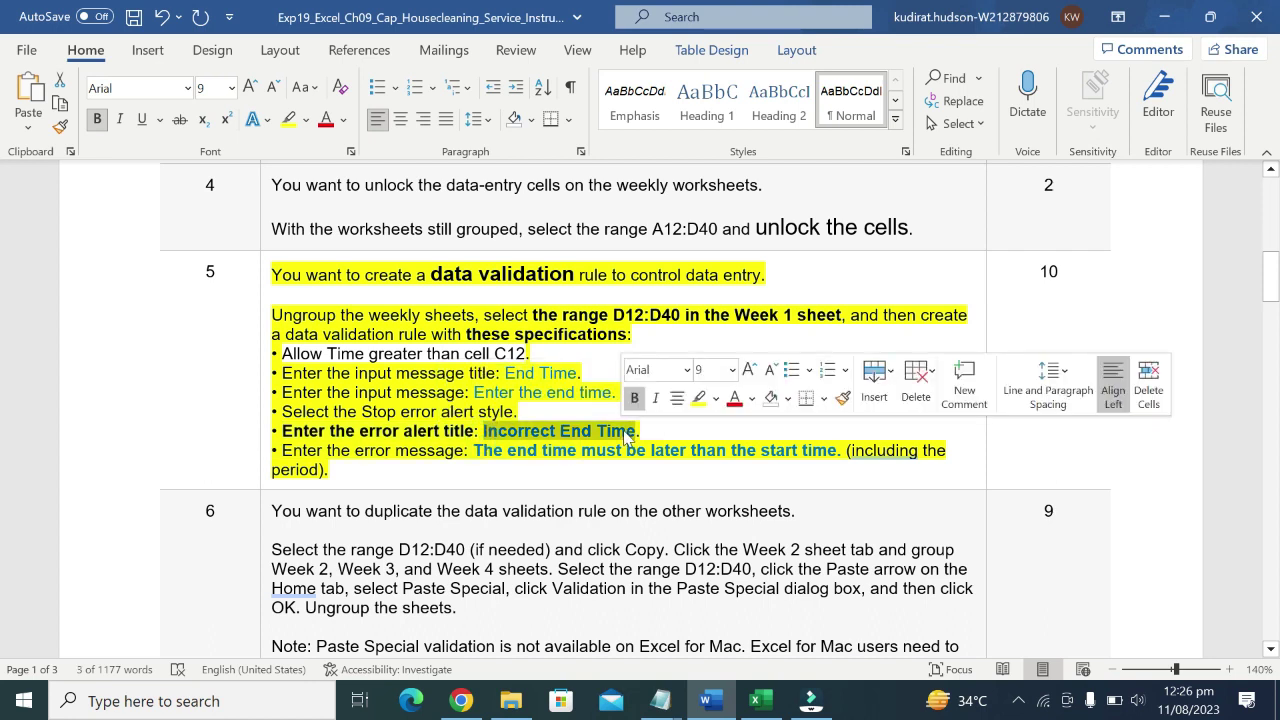
key("ctrl+c")
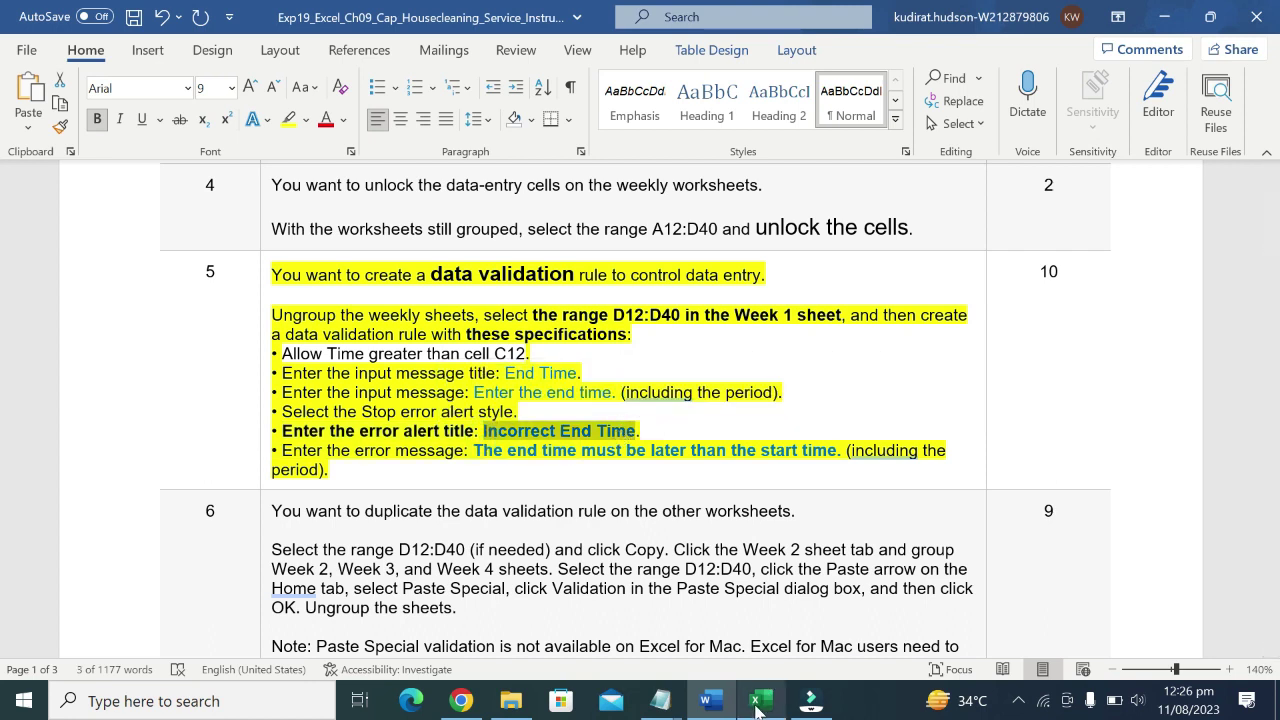
left_click(760, 700)
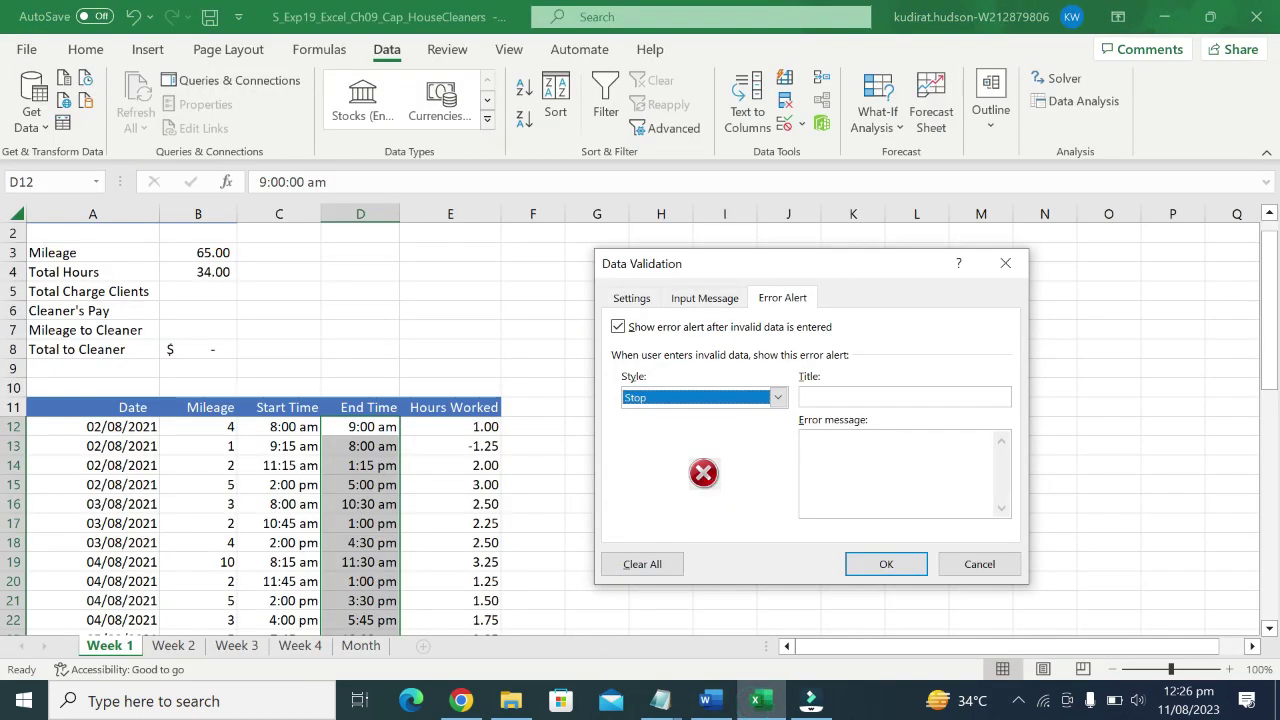
left_click(820, 400)
key("ctrl+v")
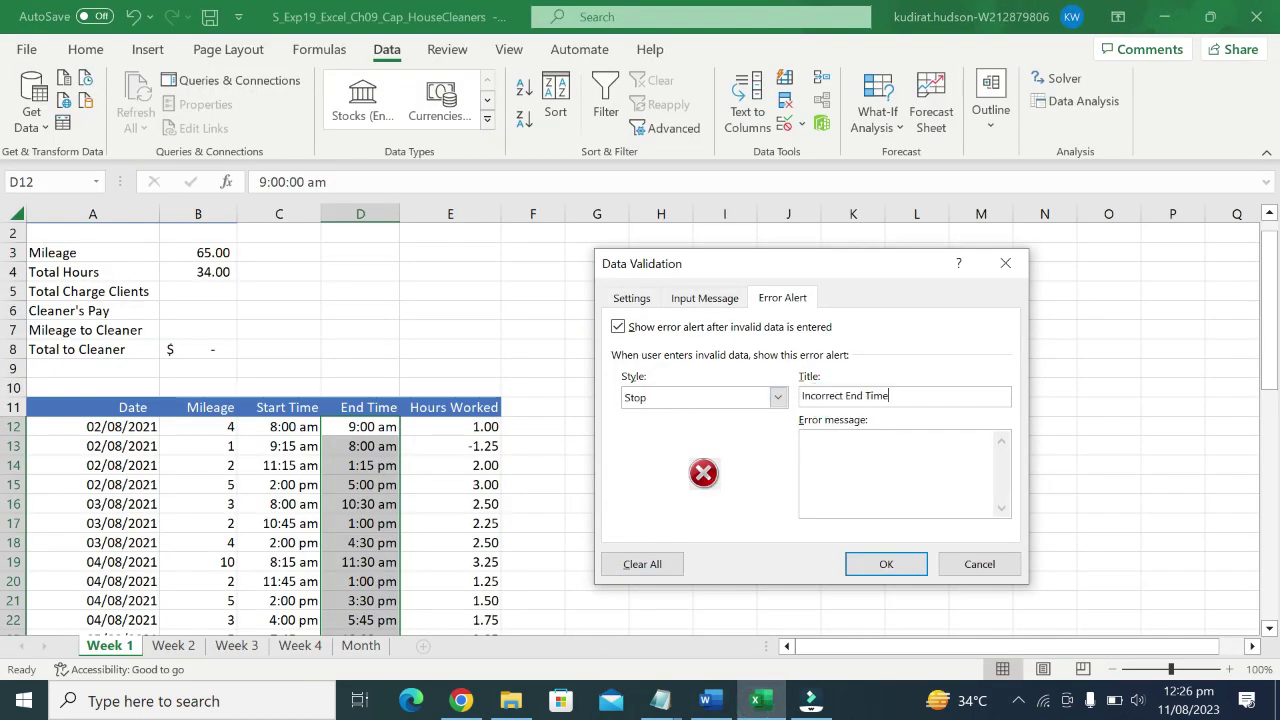
left_click(722, 694)
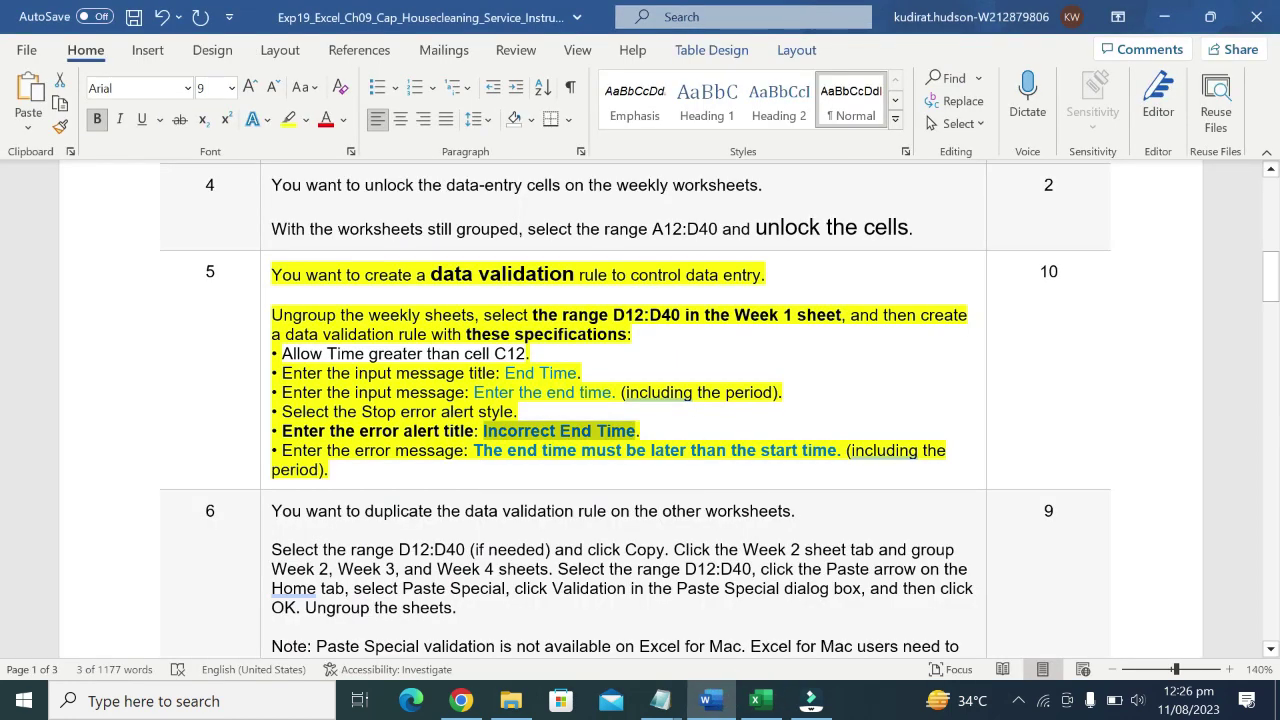
Bold the error message bullet and return the alert title bullet to plain text.
left_click_drag(282, 450, 463, 450)
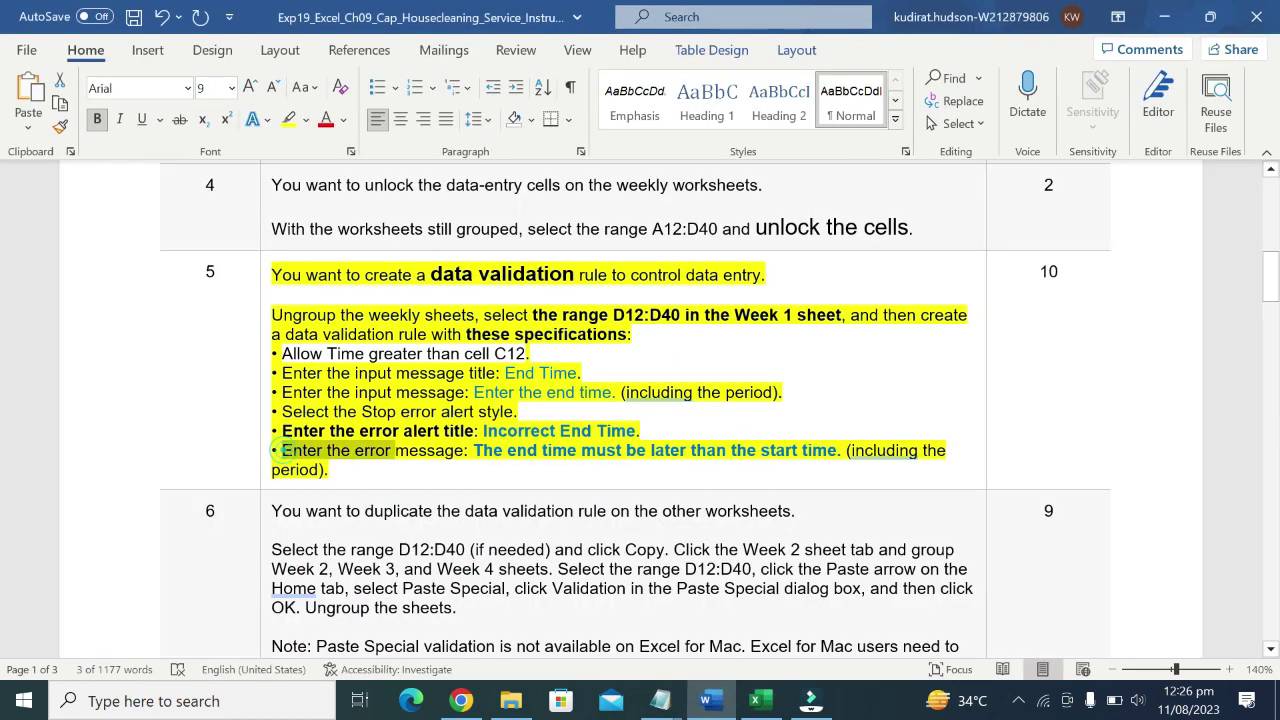
left_click(454, 419)
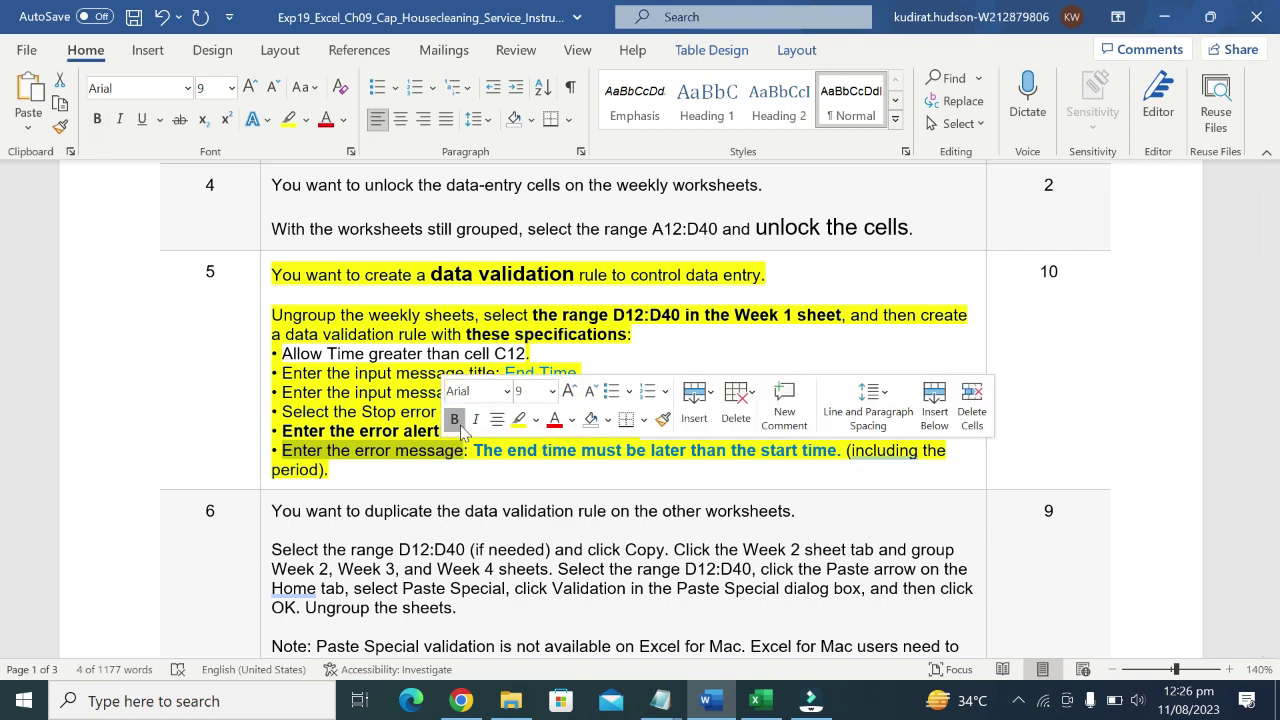
left_click(493, 481)
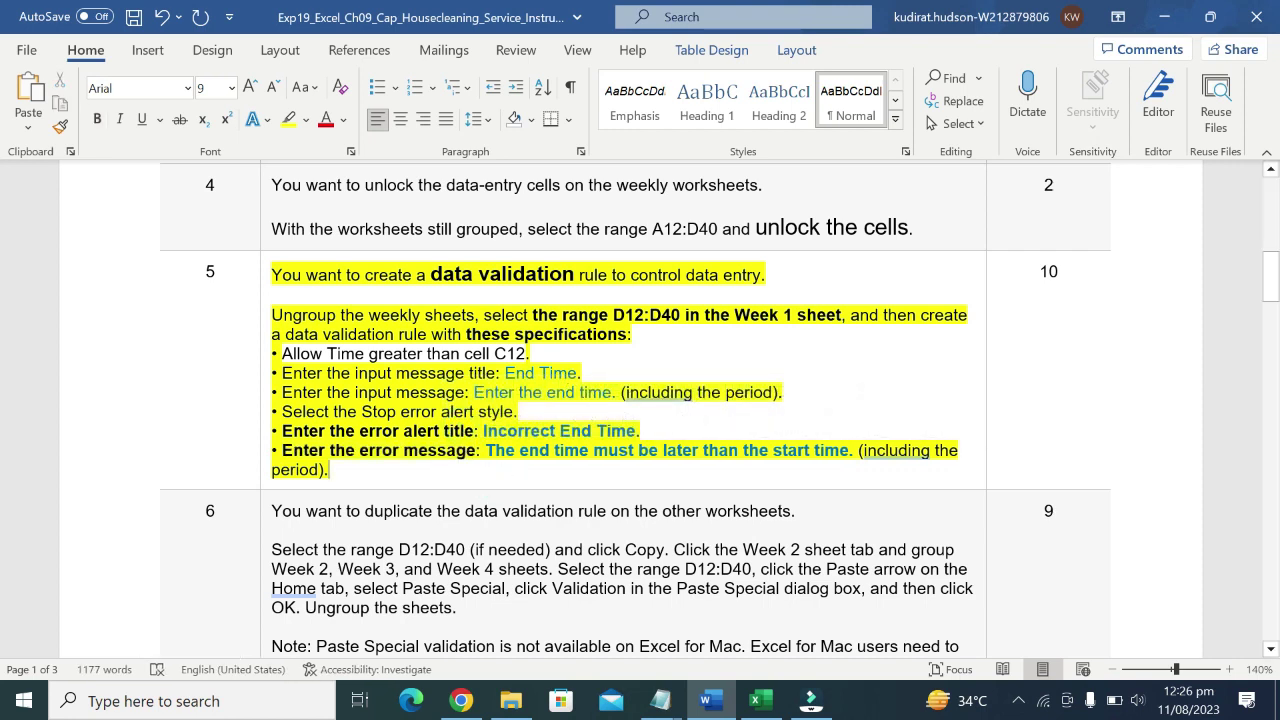
left_click_drag(476, 430, 282, 430)
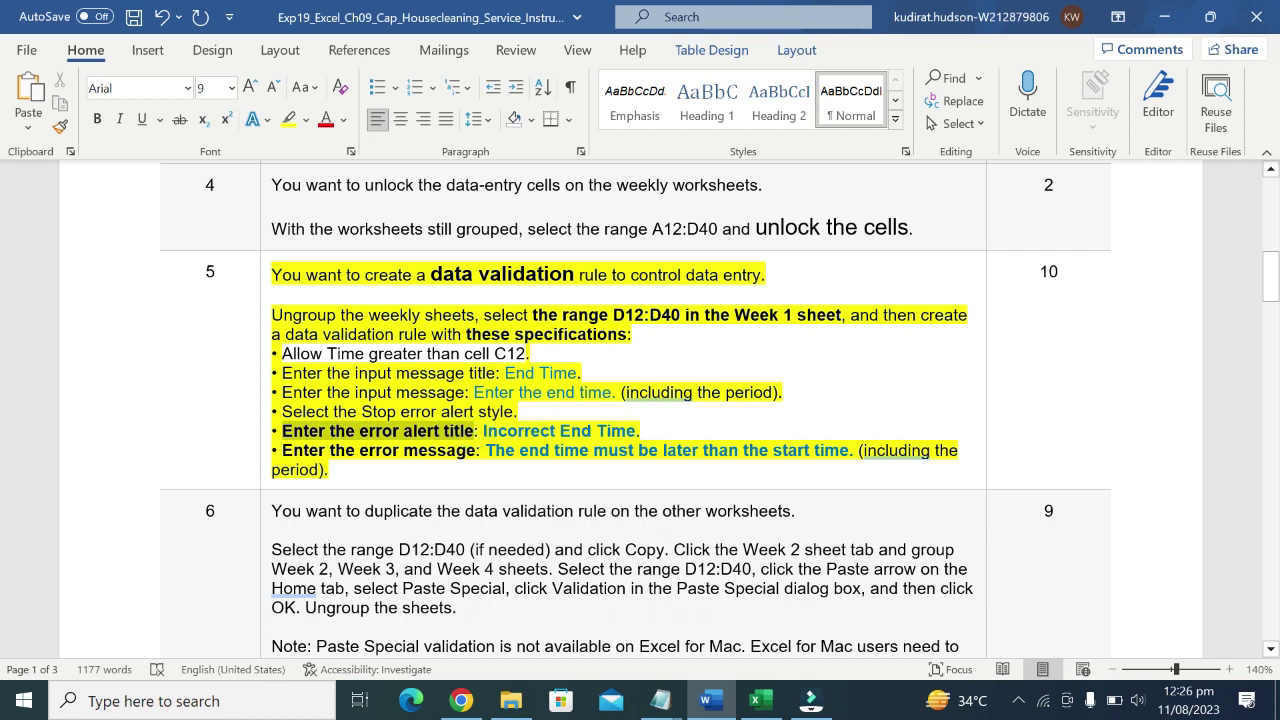
left_click(298, 399)
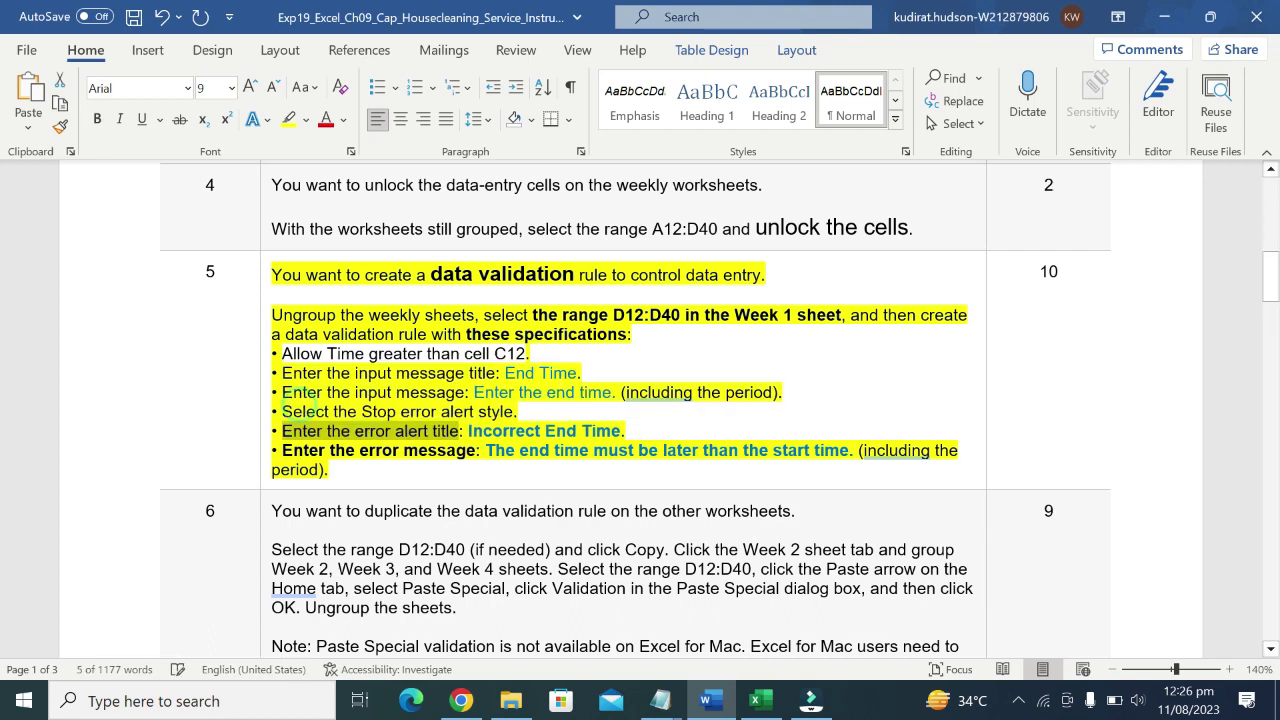
Select the required error message sentence, including its final period, for copying.
left_click_drag(476, 450, 846, 450)
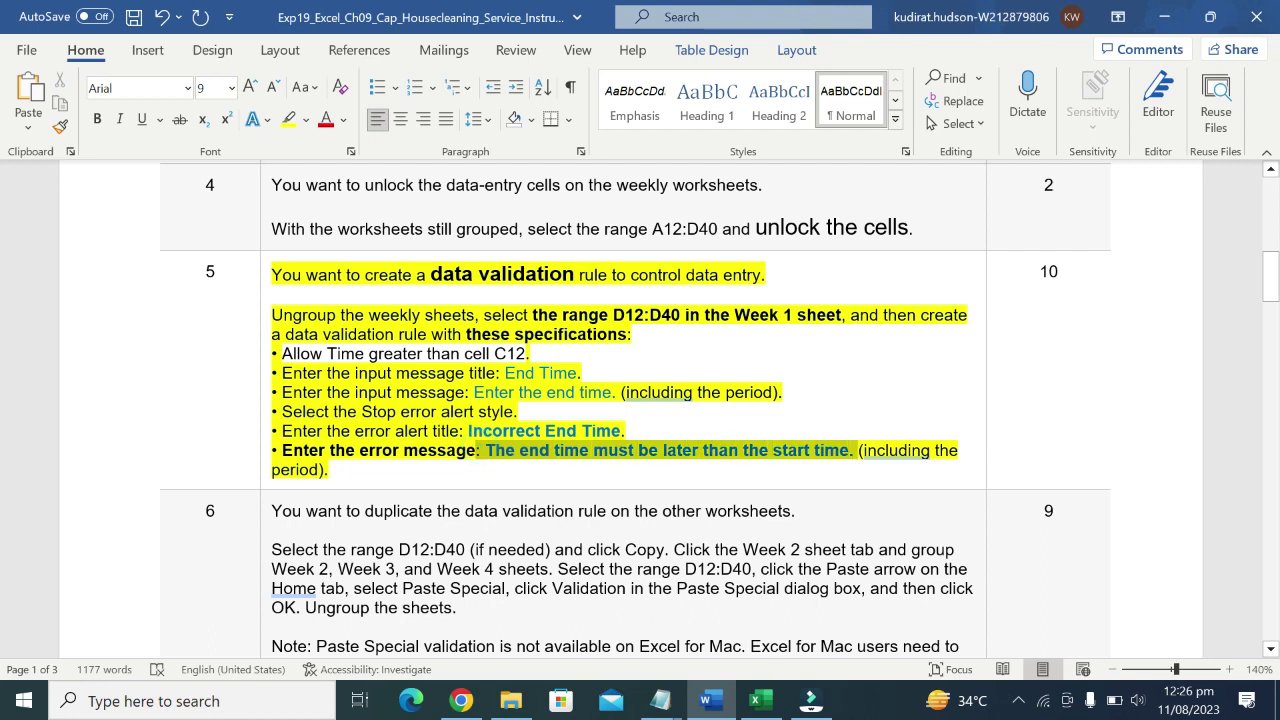
left_click_drag(848, 450, 856, 452)
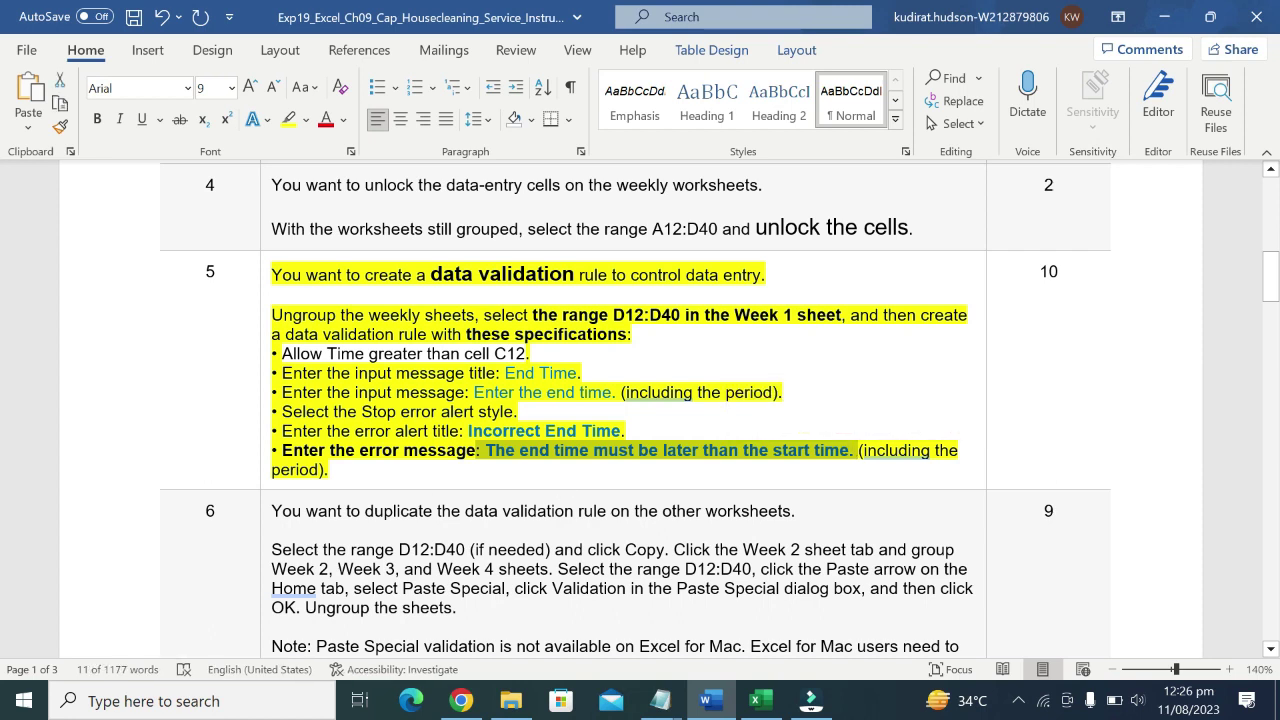
left_click(760, 700)
Paste the error message and delete the leading colon and space before 'The'.
left_click(856, 484)
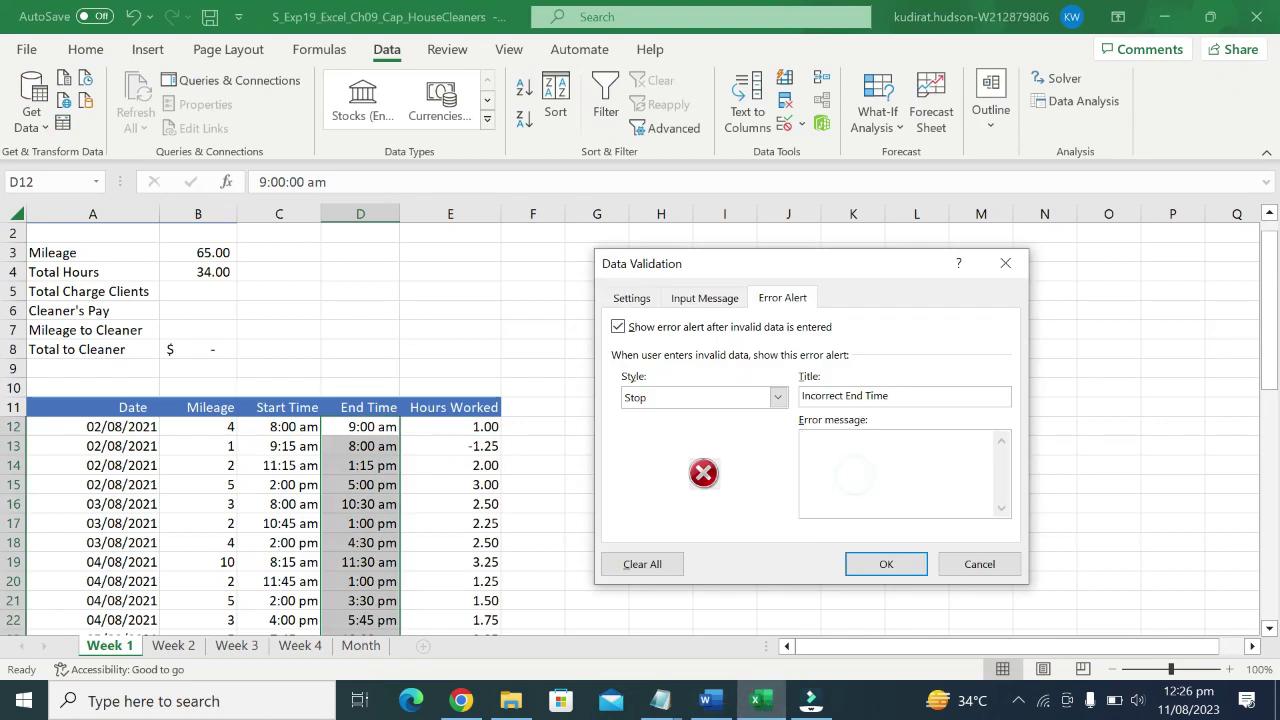
type(": The end time must be later than the start time.")
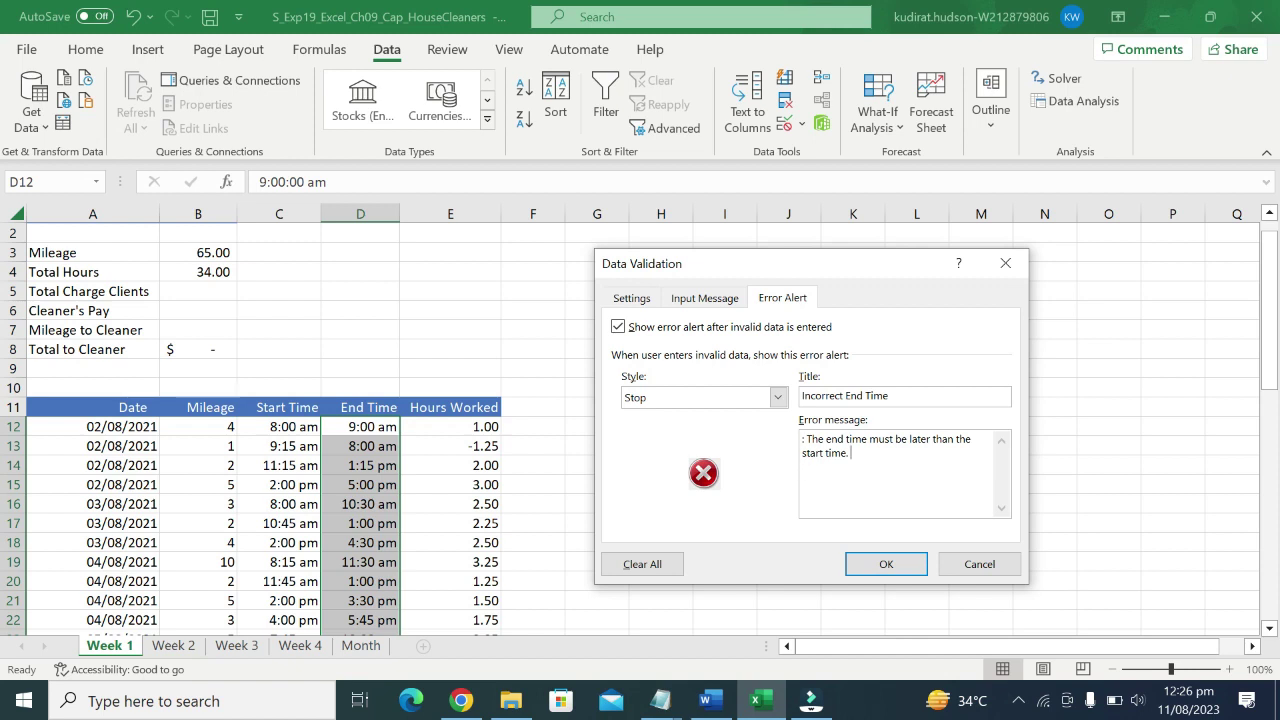
left_click(806, 439)
key("BackSpace")
key("BackSpace")
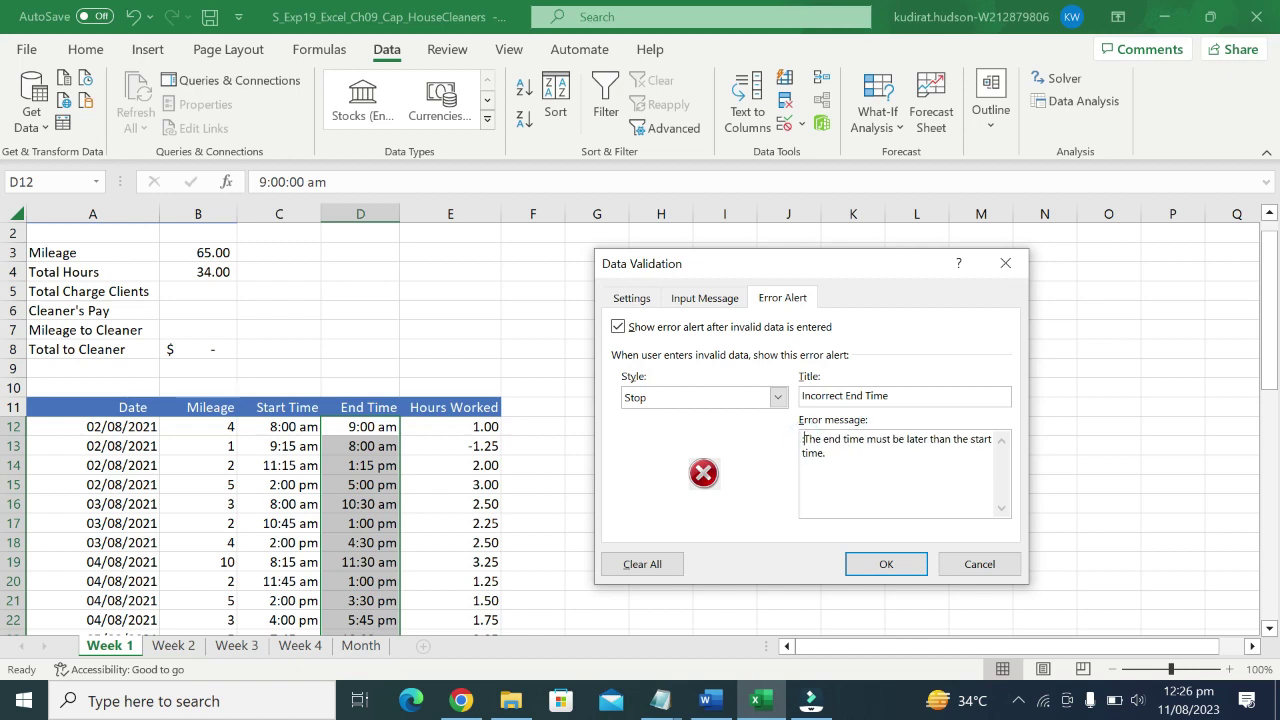
key("BackSpace")
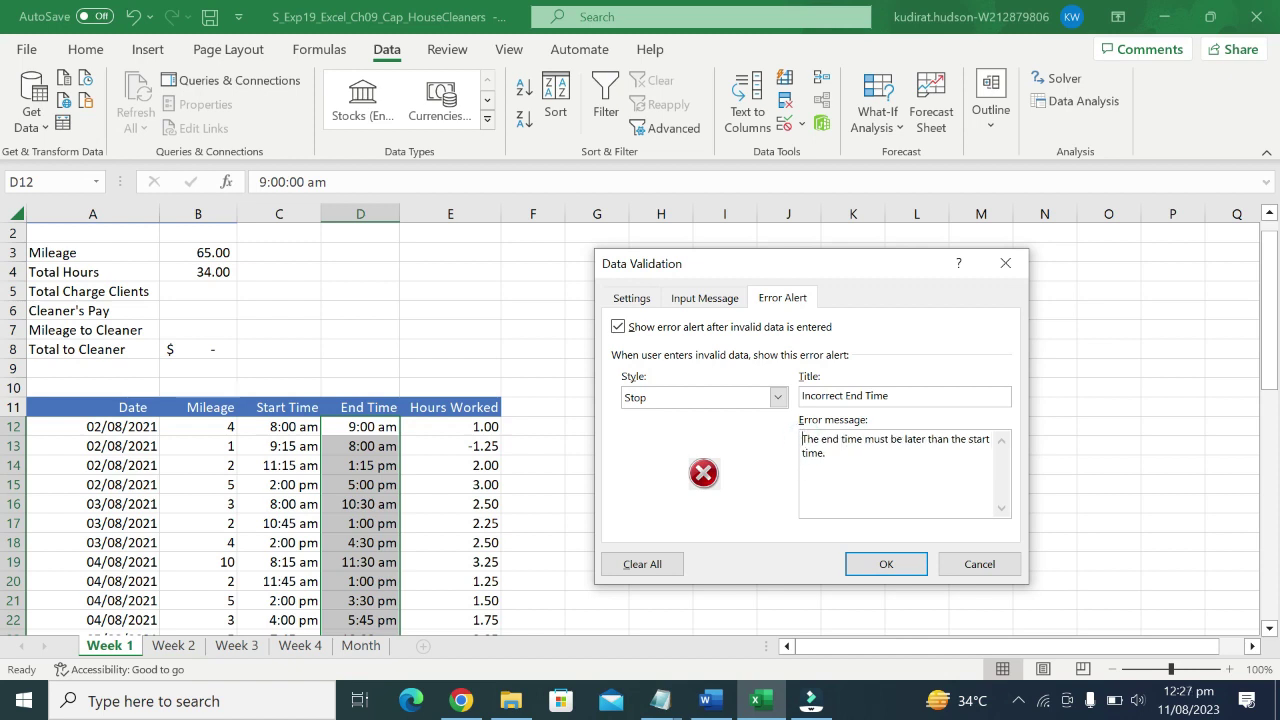
Compare the error message wording against the Word instructions.
left_click(711, 703)
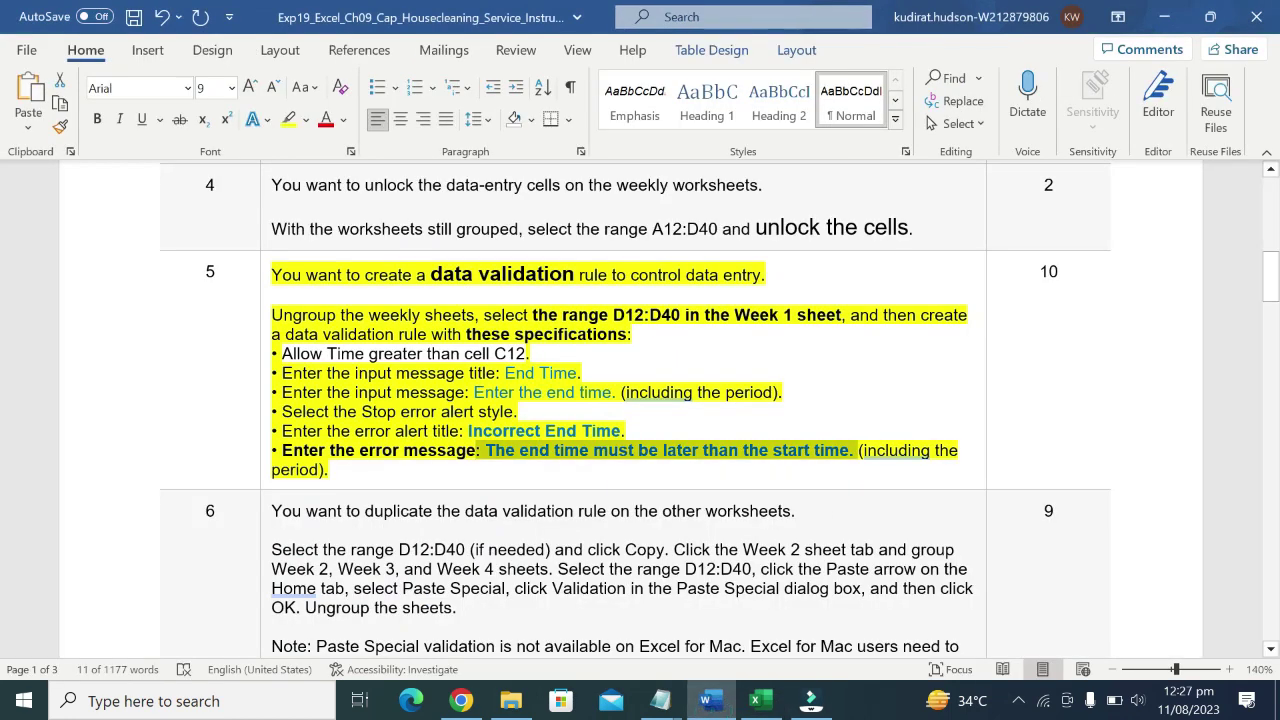
left_click(752, 699)
left_click(709, 701)
scroll(635, 400, "down", 1)
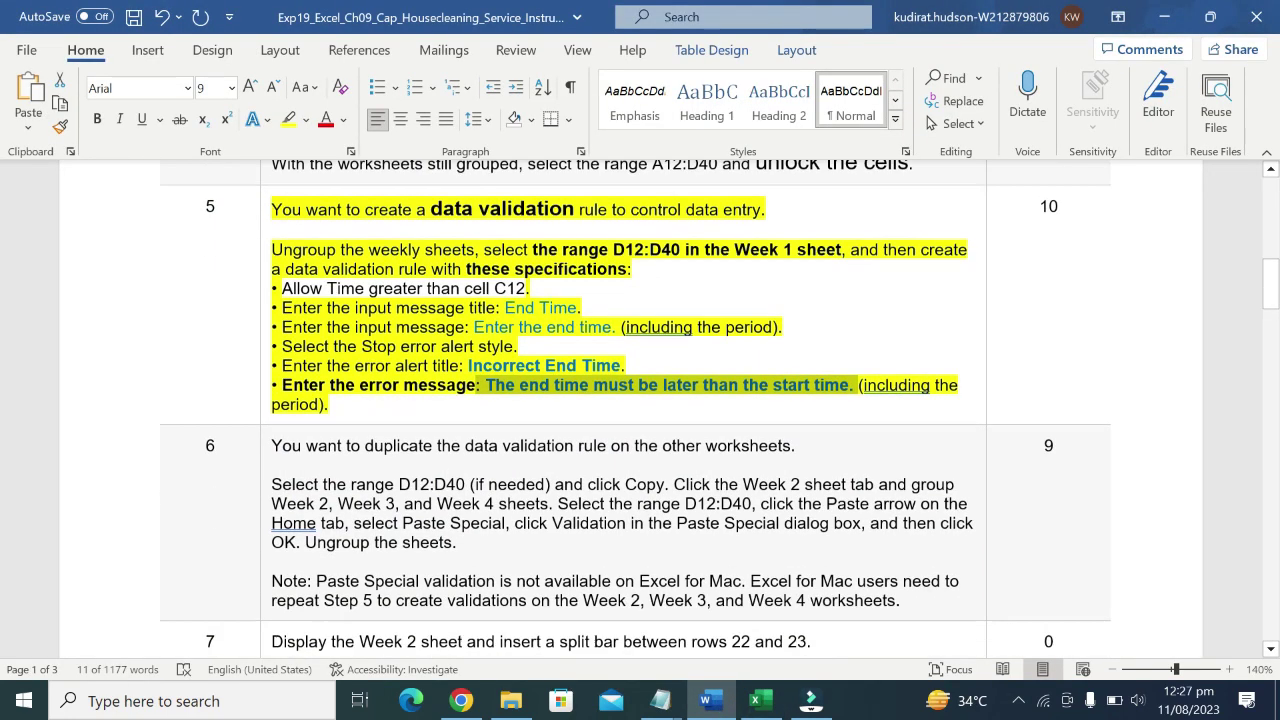
left_click(757, 699)
Apply the rule and check the End Time prompt on D13, D14, D16, D18 and D12.
left_click(853, 564)
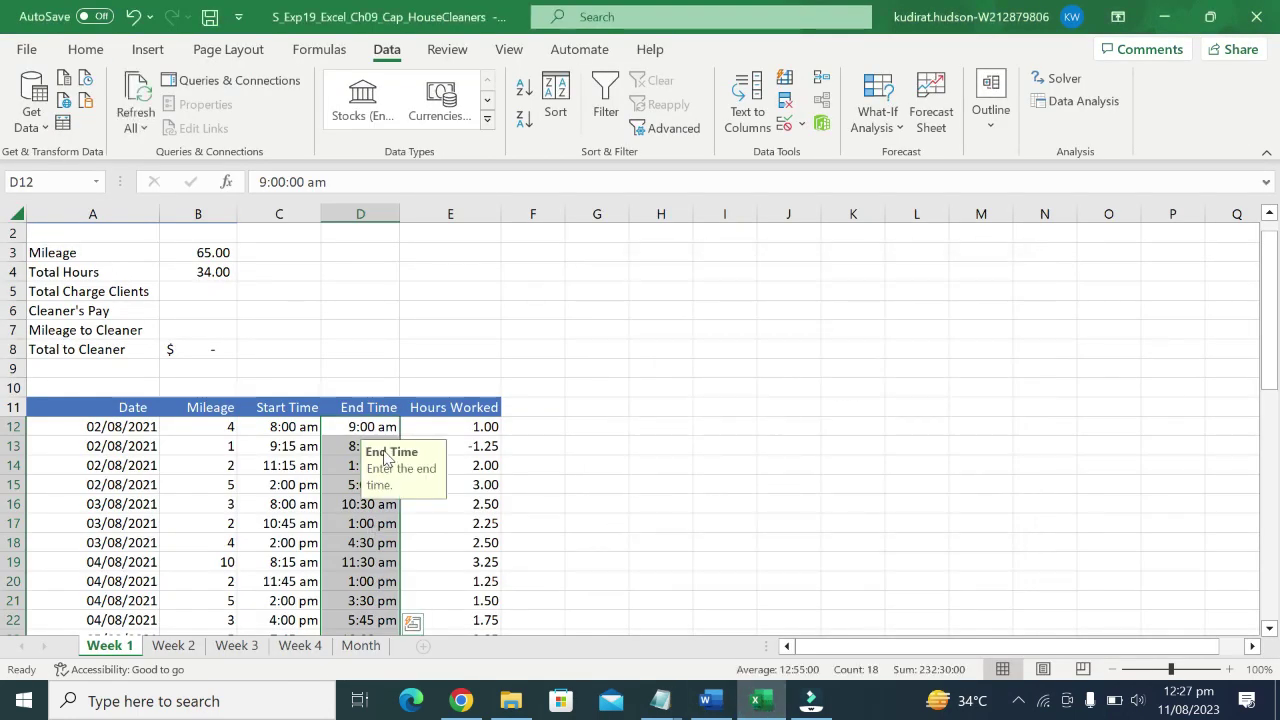
left_click(340, 446)
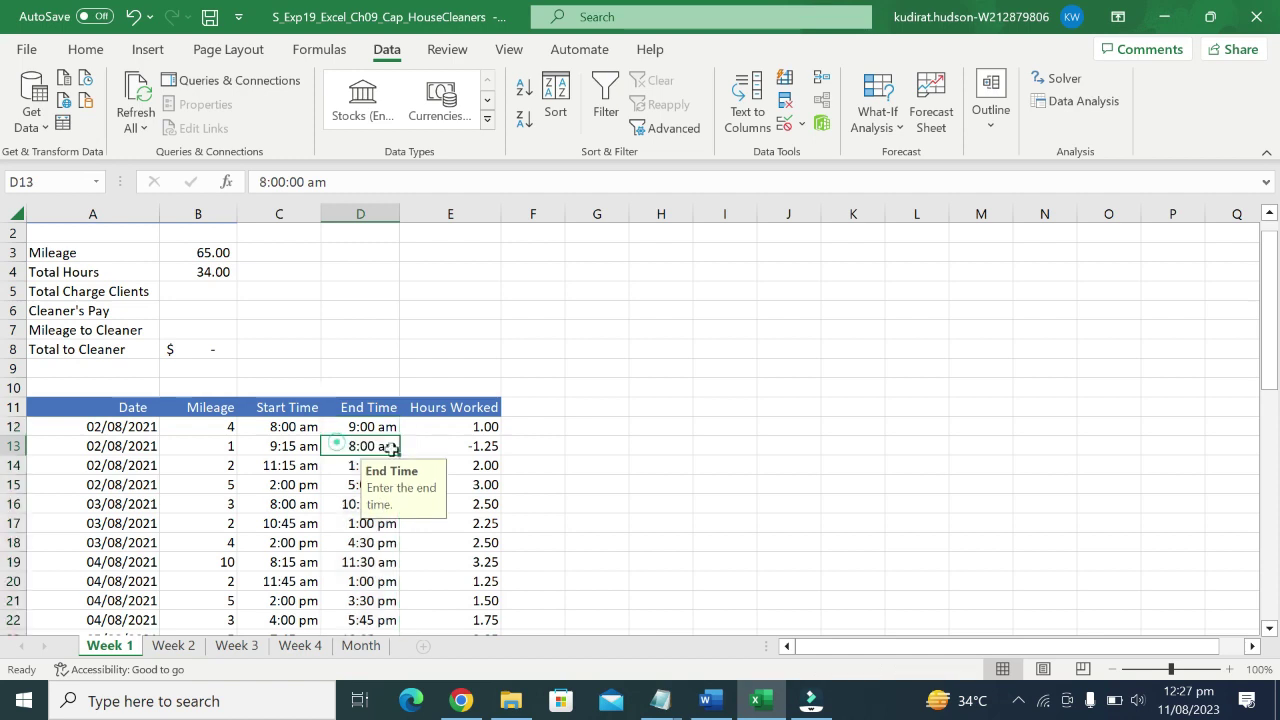
left_click(349, 468)
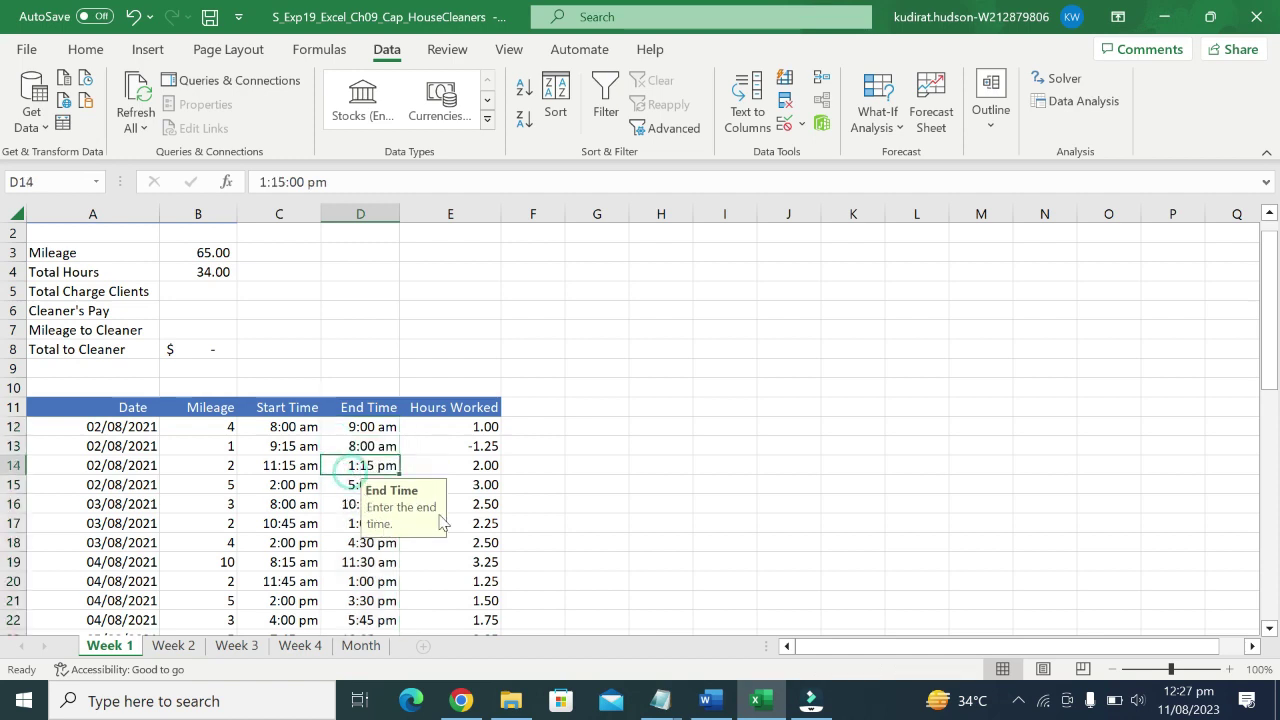
left_click(356, 506)
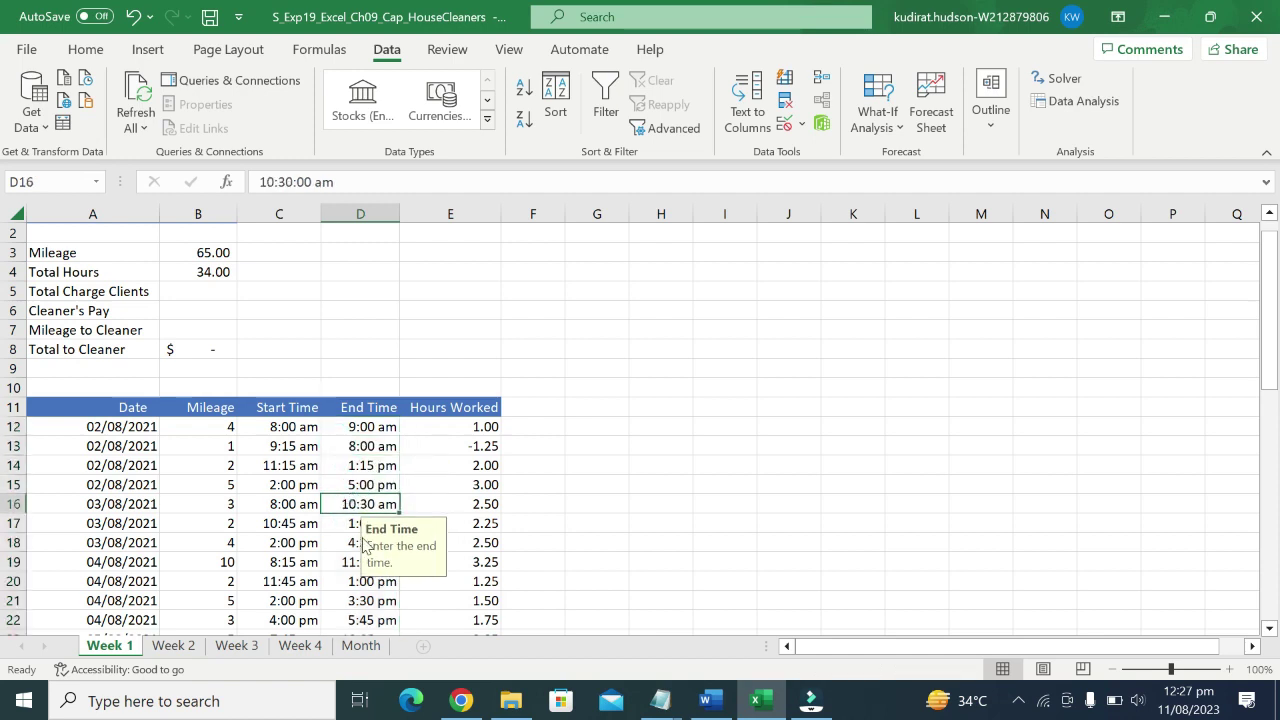
left_click(352, 542)
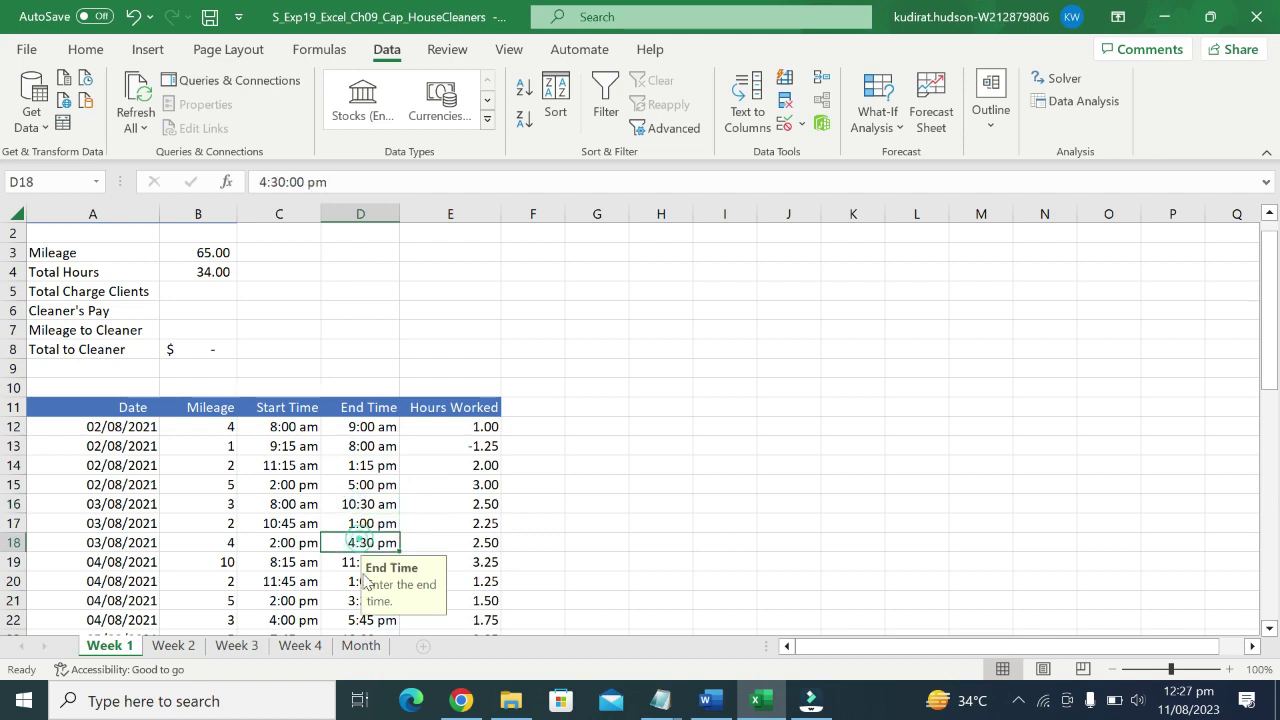
left_click(276, 562)
left_click(376, 428)
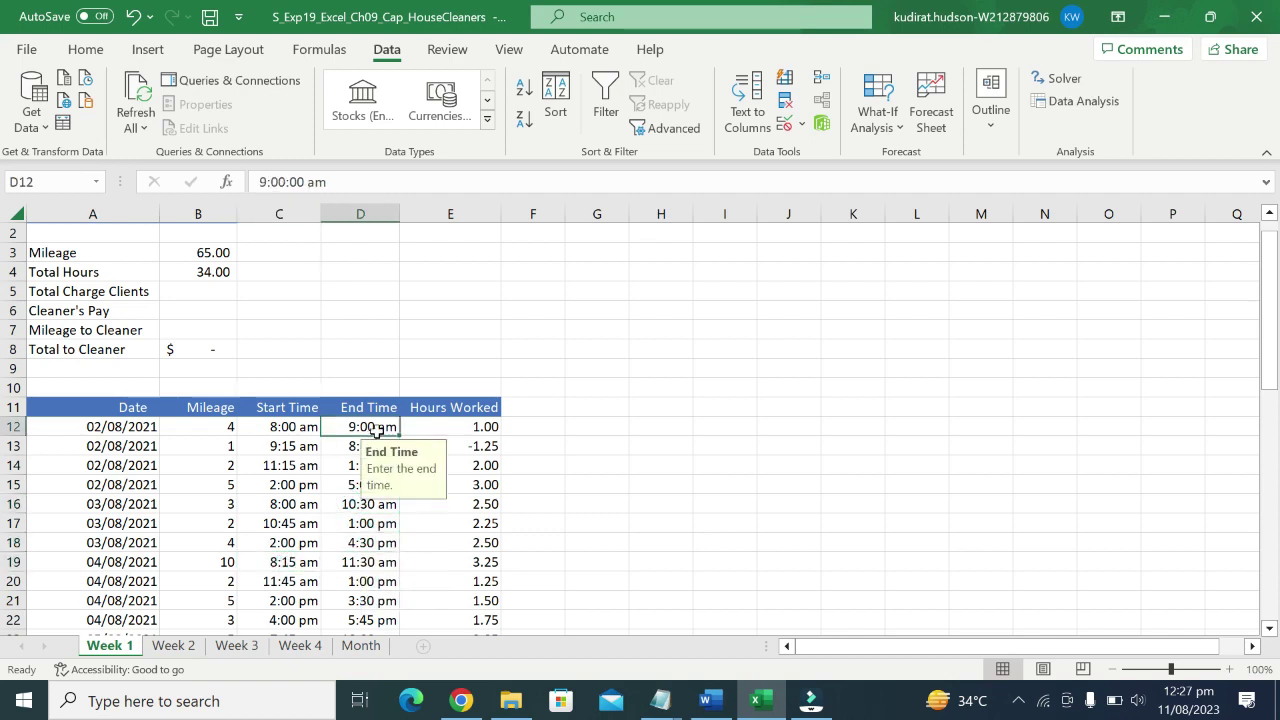
Check the End Time prompt further down on D25, D29 and D24.
scroll(375, 430, "down", 1)
scroll(362, 500, "down", 2)
left_click(358, 505)
scroll(356, 540, "down", 1)
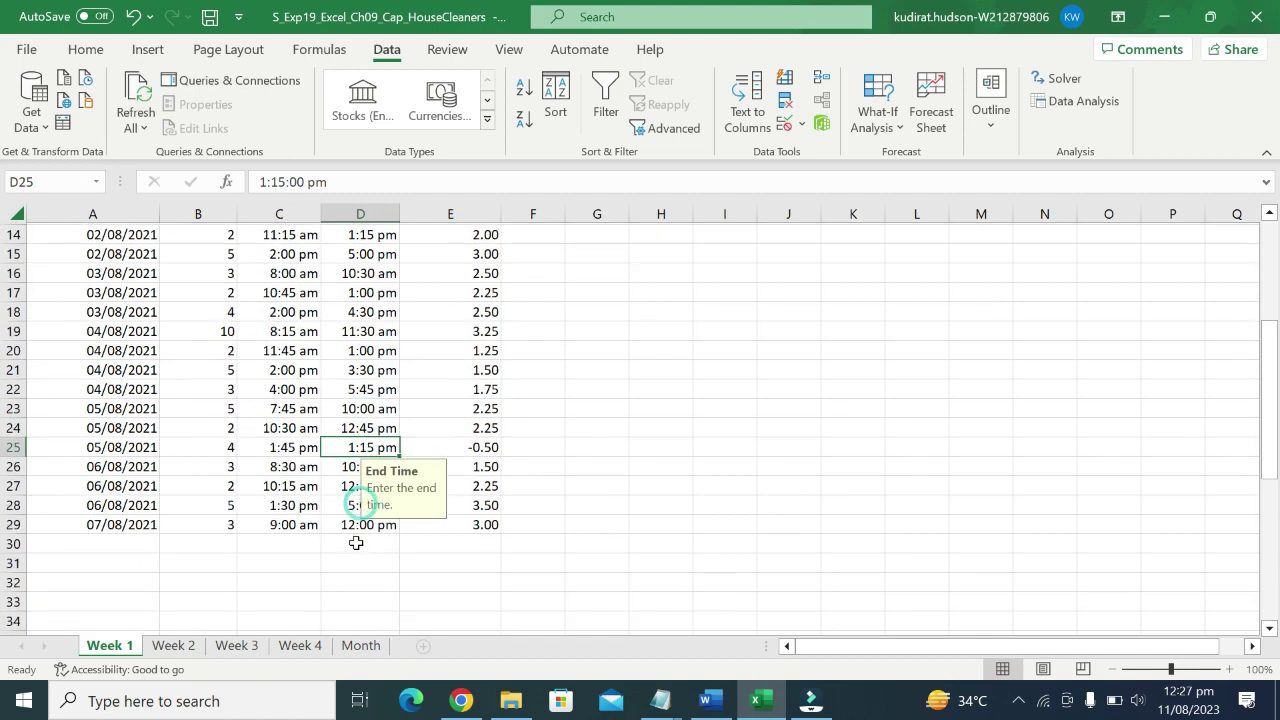
left_click(355, 524)
left_click(357, 424)
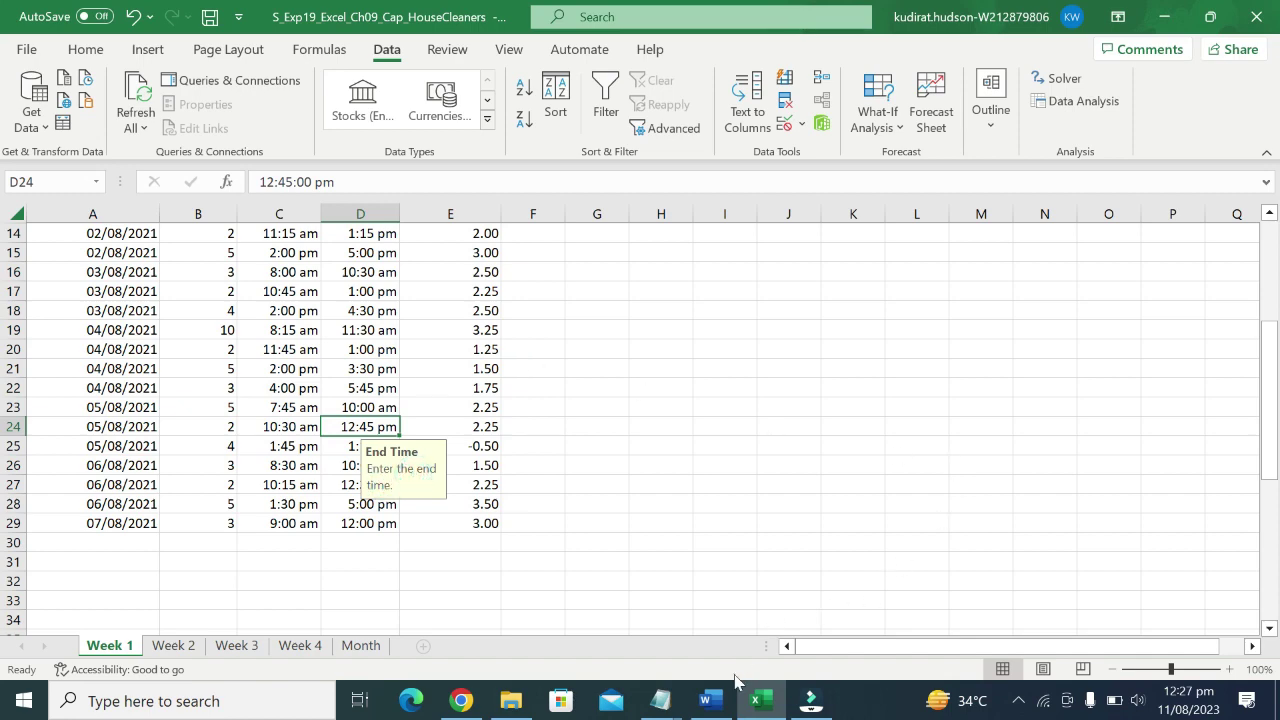
left_click(710, 700)
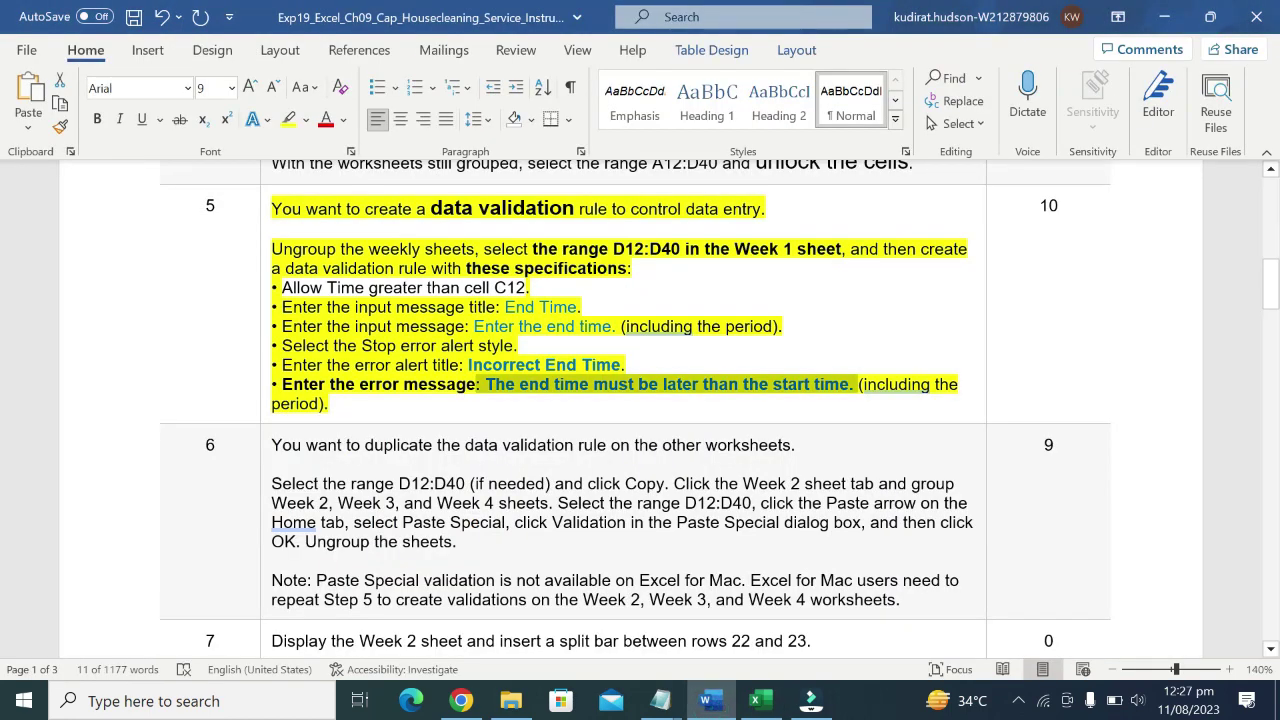
Set the step 5 instruction text's highlight colour to No Color.
left_click(263, 362)
left_click(345, 329)
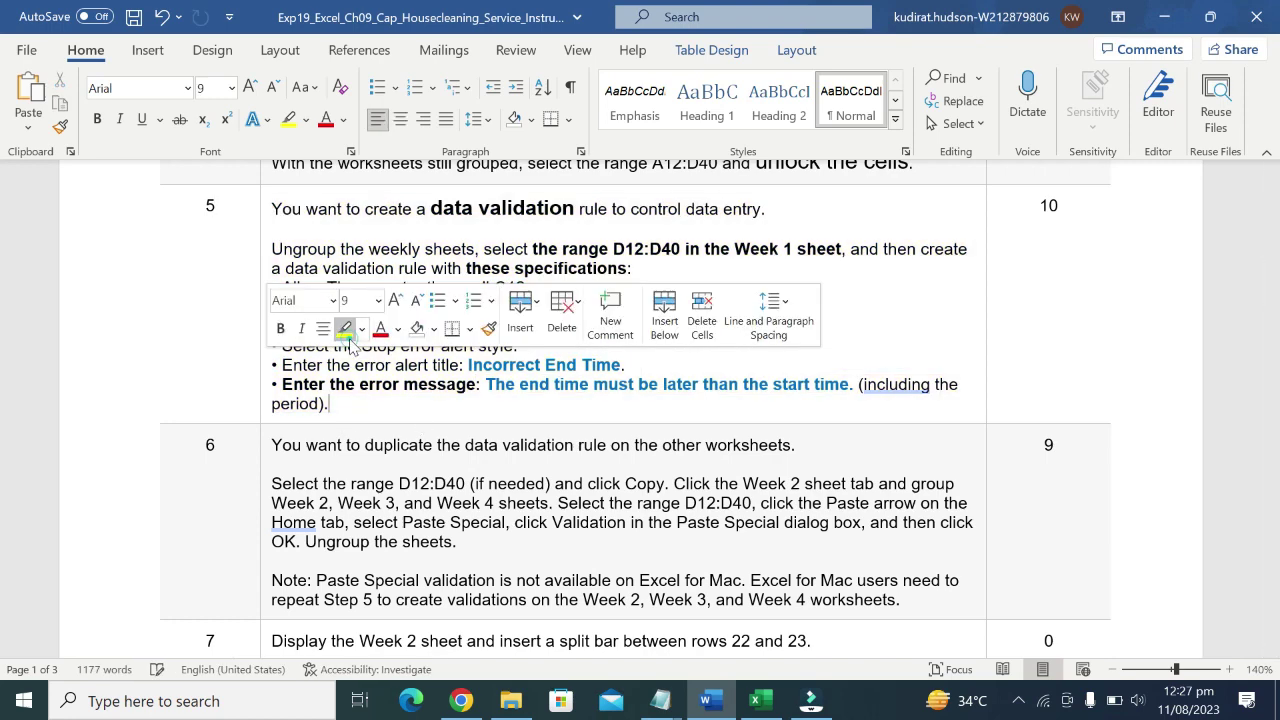
left_click(445, 403)
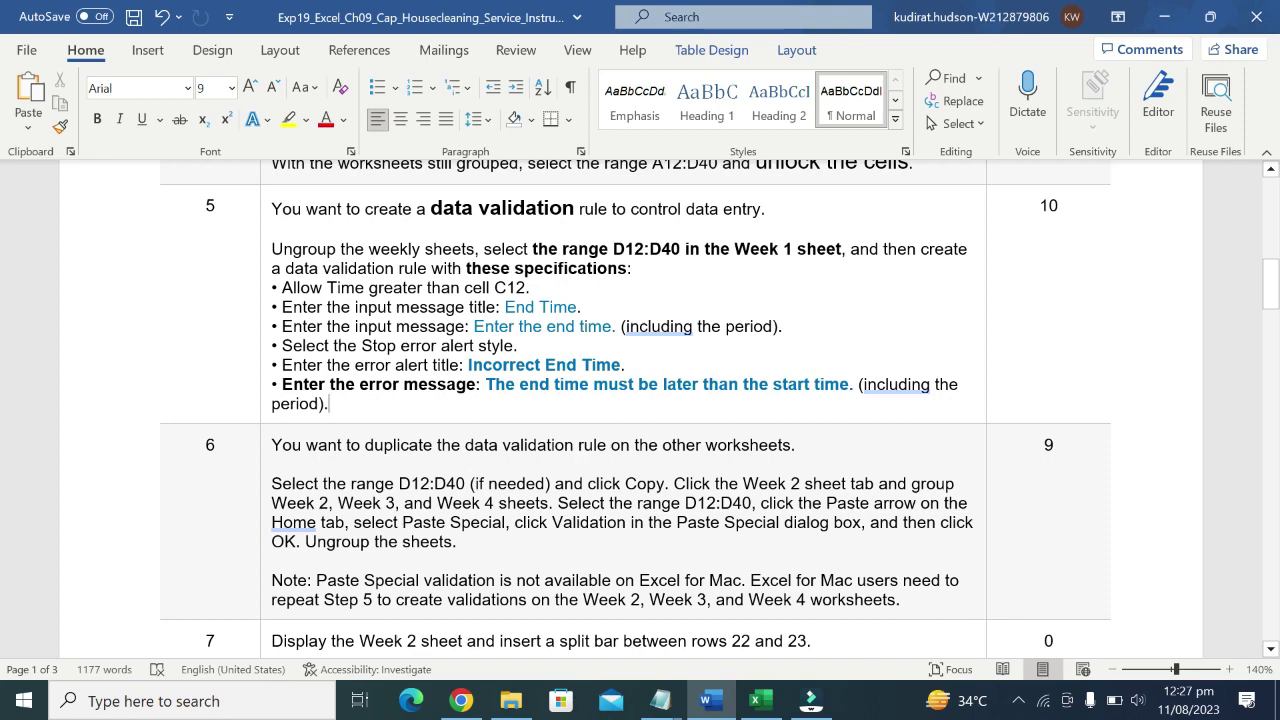
scroll(640, 400, "down", 5)
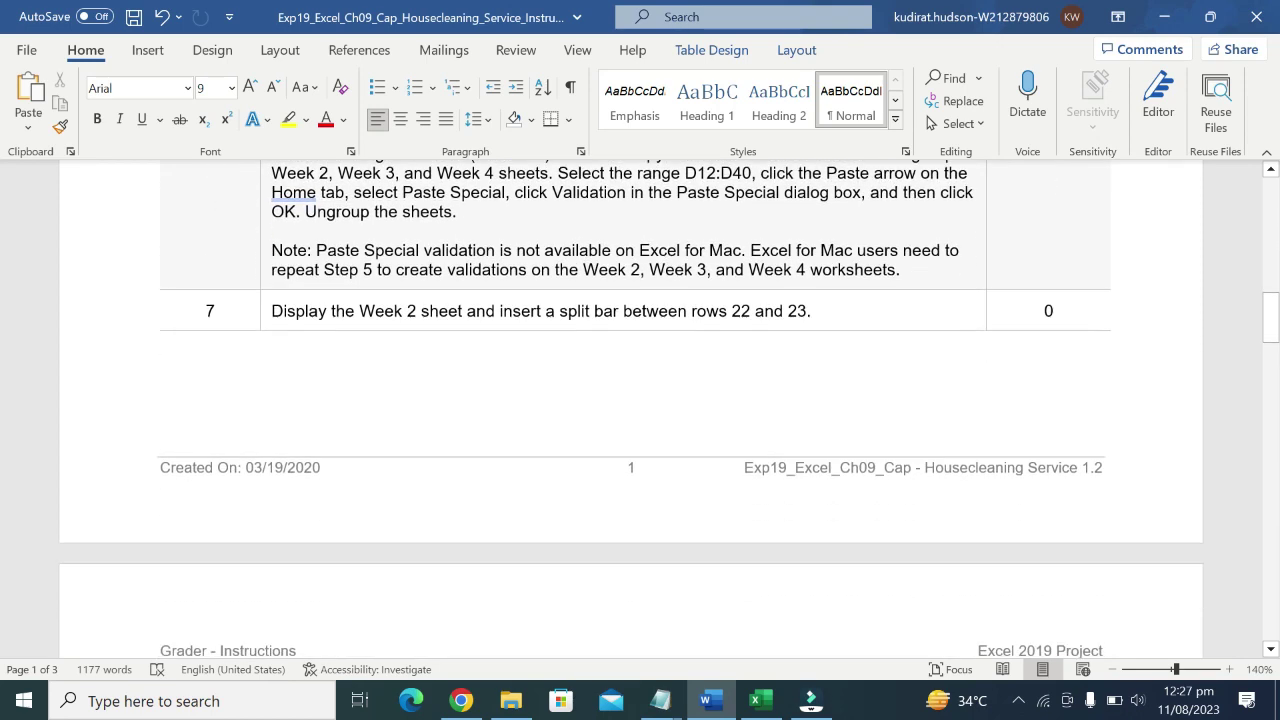
scroll(563, 354, "down", 2)
scroll(563, 354, "down", 5)
scroll(564, 355, "down", 3)
scroll(566, 357, "down", 2)
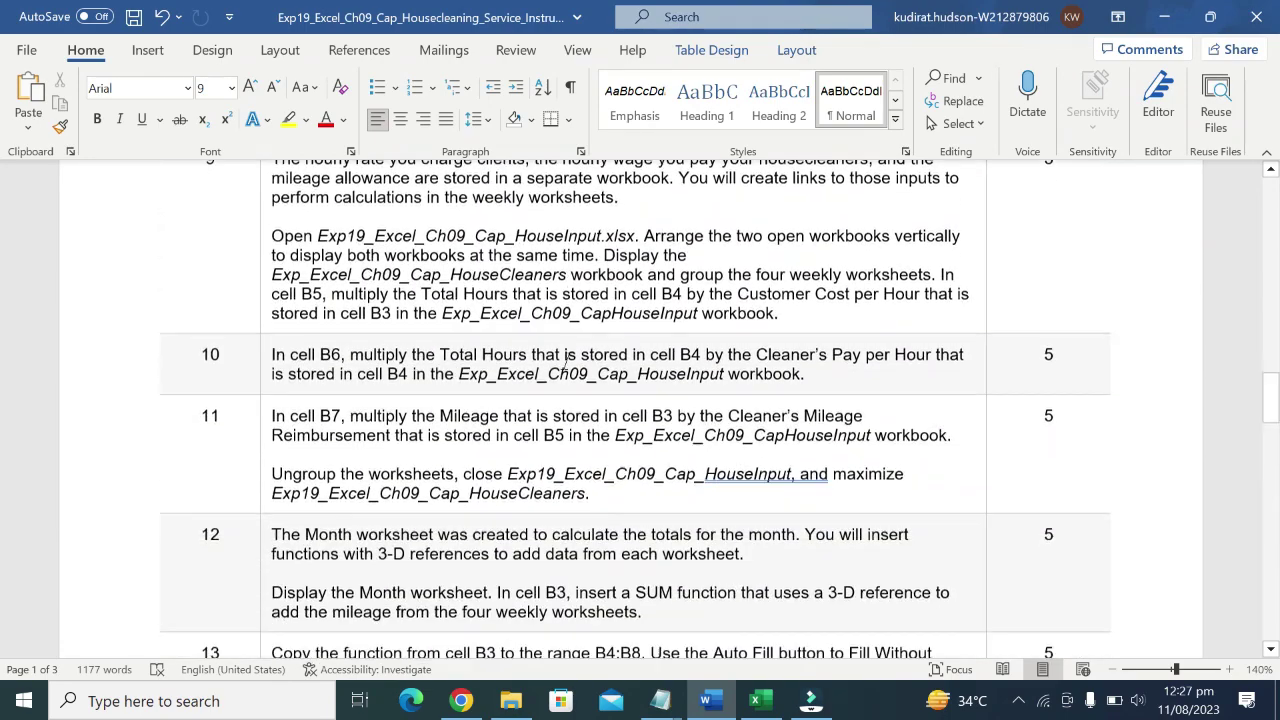
scroll(565, 362, "down", 4)
scroll(566, 365, "down", 3)
scroll(567, 368, "down", 4)
scroll(569, 372, "down", 3)
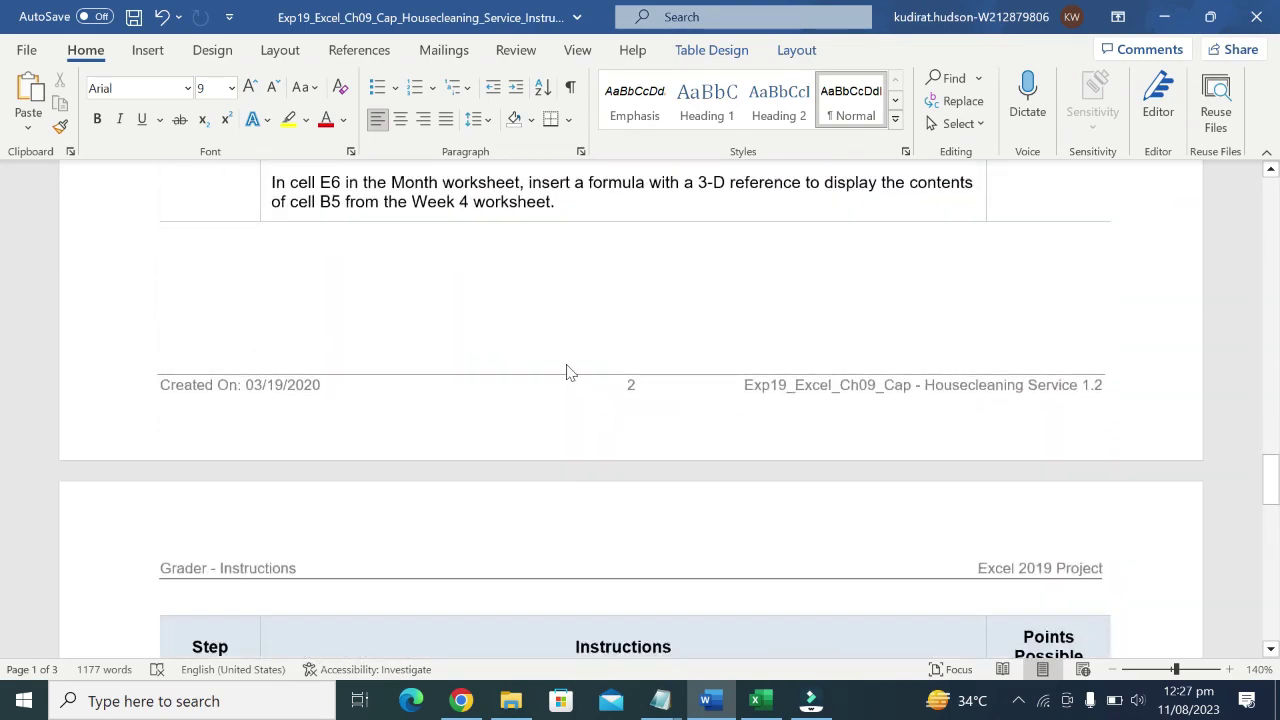
scroll(569, 375, "down", 3)
scroll(571, 377, "down", 4)
scroll(571, 377, "down", 4)
scroll(571, 377, "down", 3)
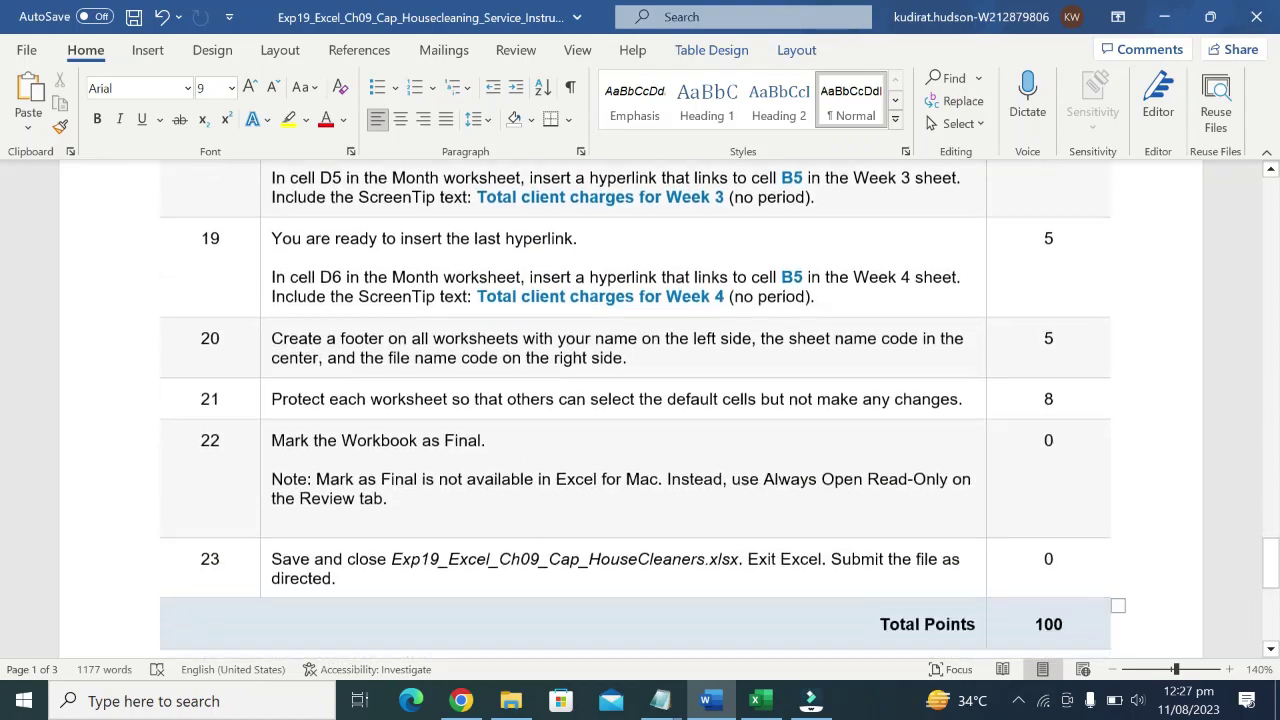
scroll(592, 387, "up", 1)
scroll(592, 387, "up", 3)
scroll(592, 387, "up", 4)
scroll(592, 387, "up", 2)
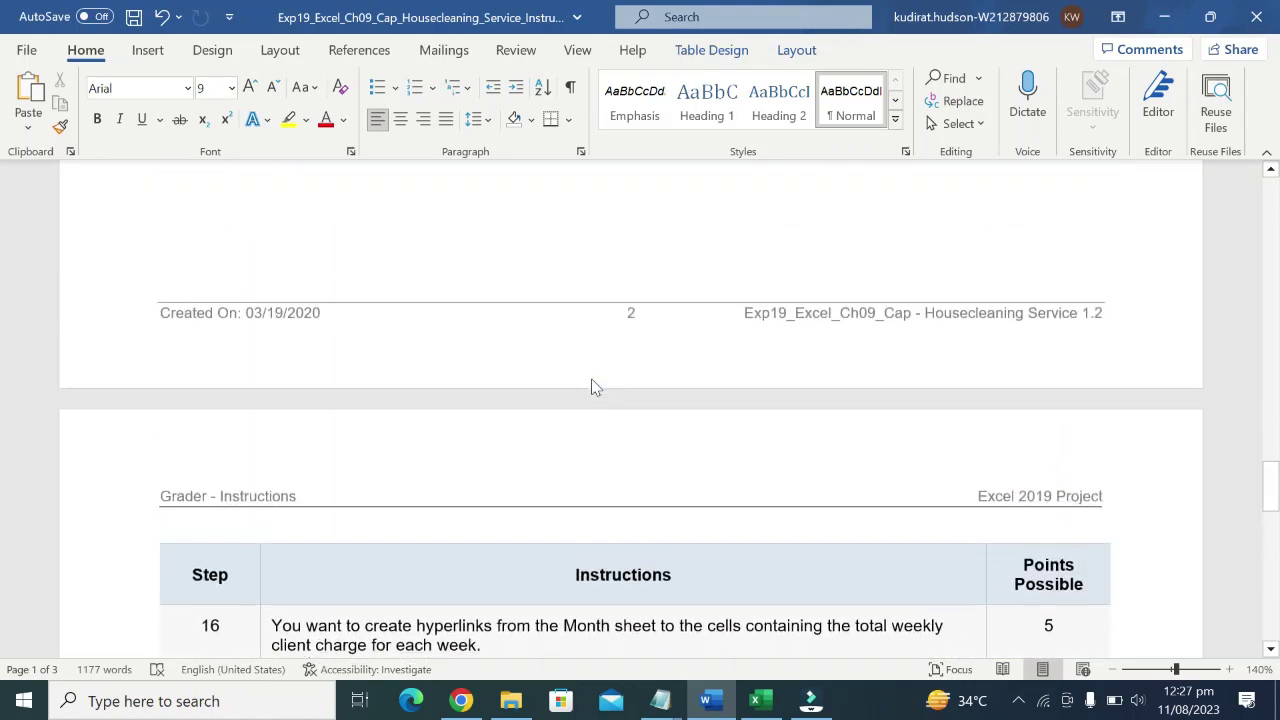
scroll(592, 387, "up", 3)
scroll(592, 387, "up", 5)
scroll(592, 387, "up", 5)
scroll(592, 387, "up", 4)
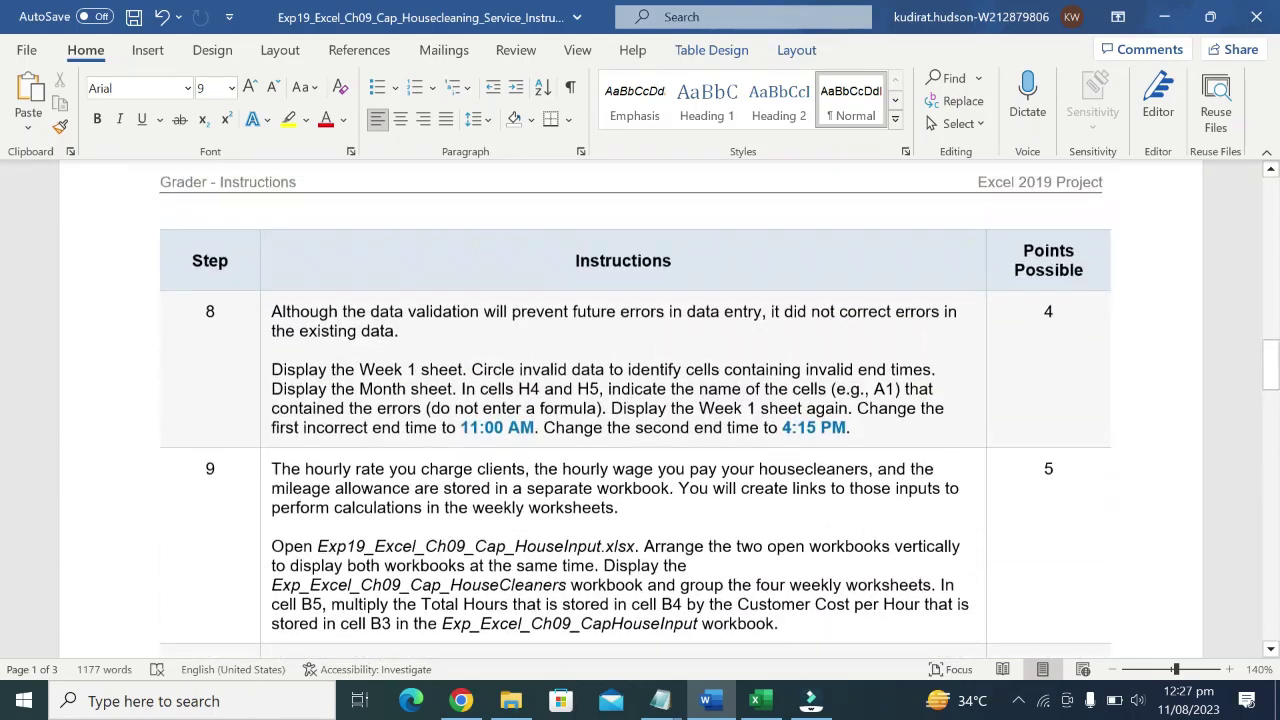
scroll(603, 374, "up", 3)
scroll(603, 374, "up", 4)
scroll(609, 378, "up", 4)
scroll(609, 378, "up", 4)
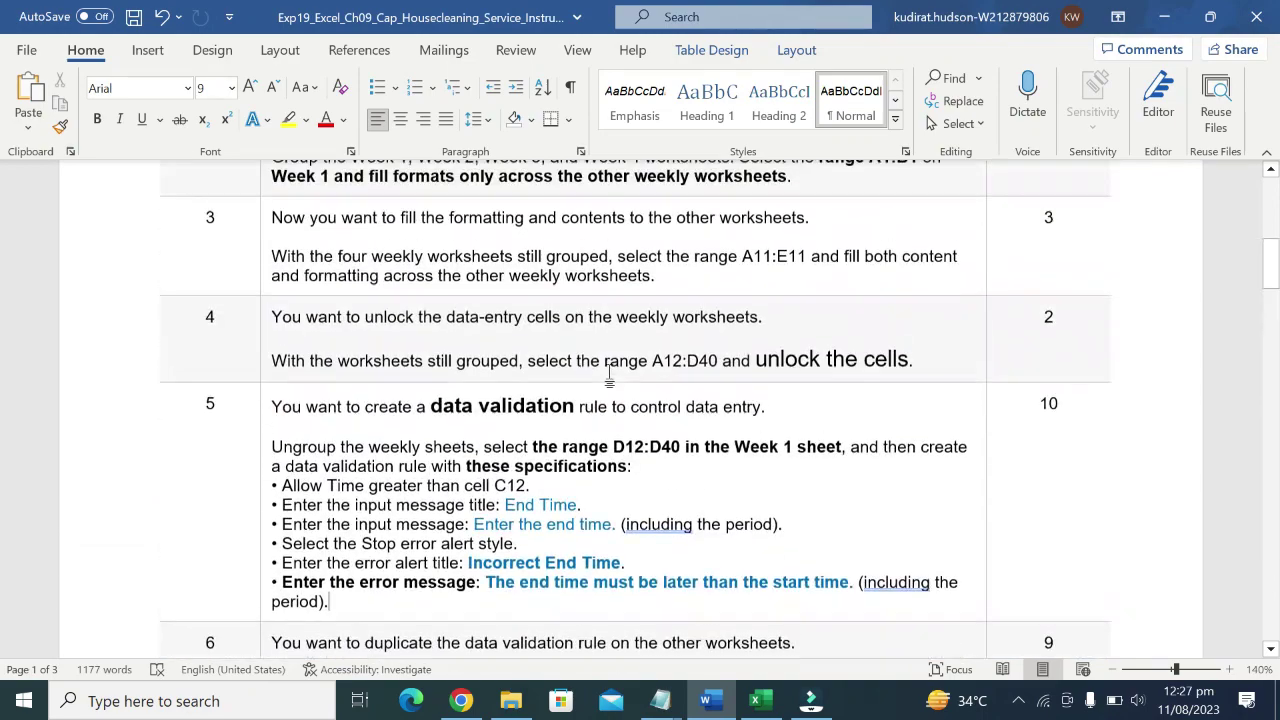
scroll(609, 378, "up", 3)
scroll(609, 378, "up", 5)
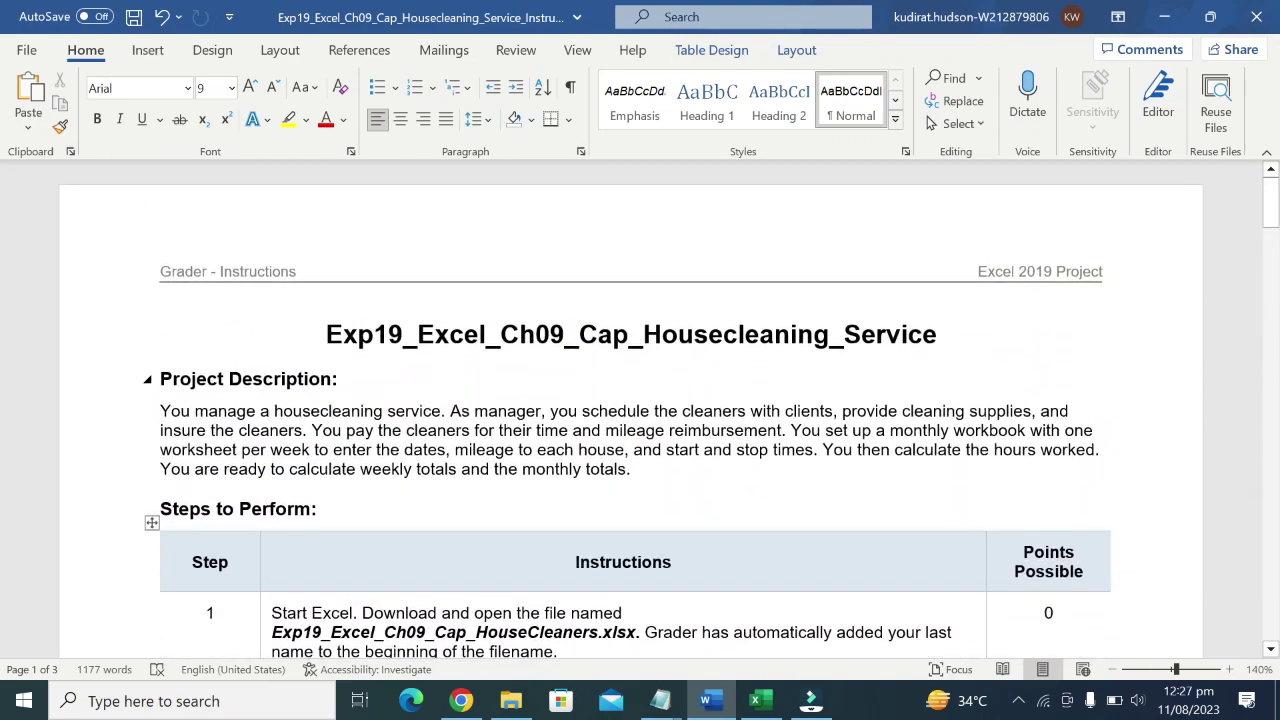